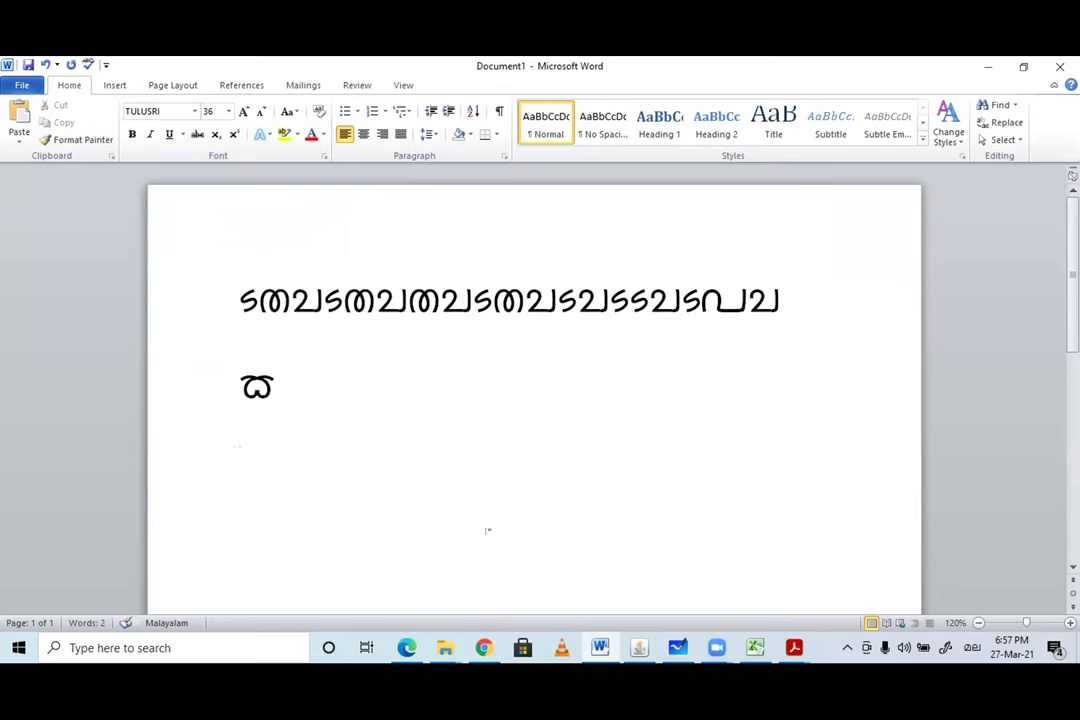
# - Review the installed keyboard input methods, including the Ka-Naada Malayalam keyboard, from the open document
pyautogui.moveTo(445, 648)
pyautogui.press('Return')
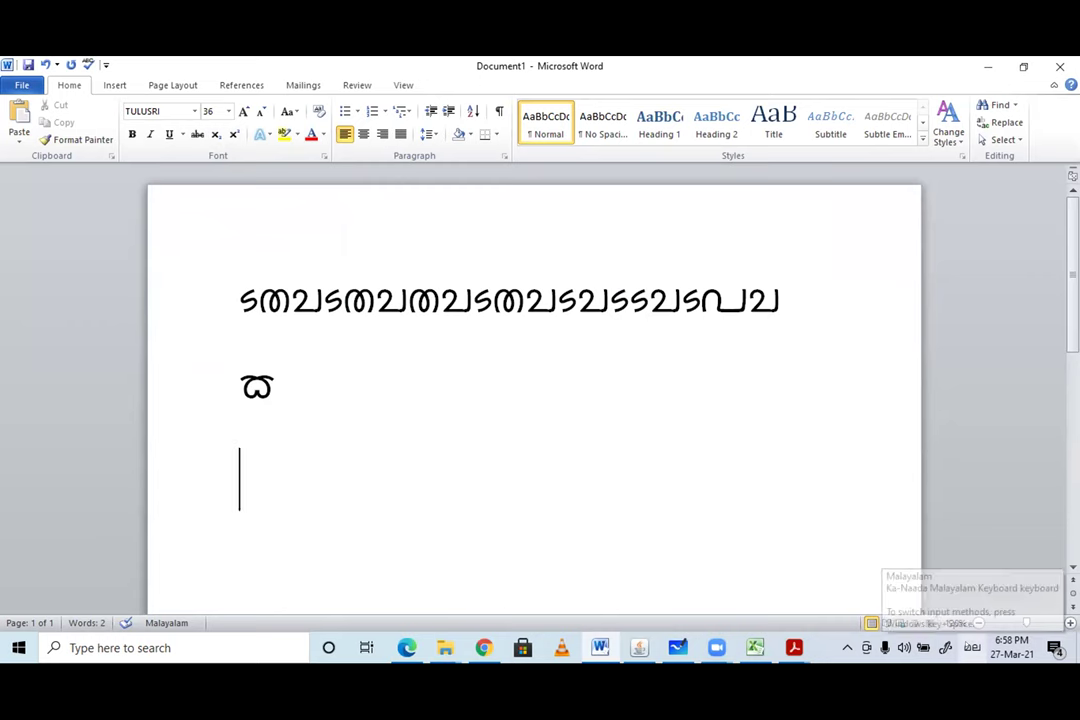
pyautogui.click(970, 647)
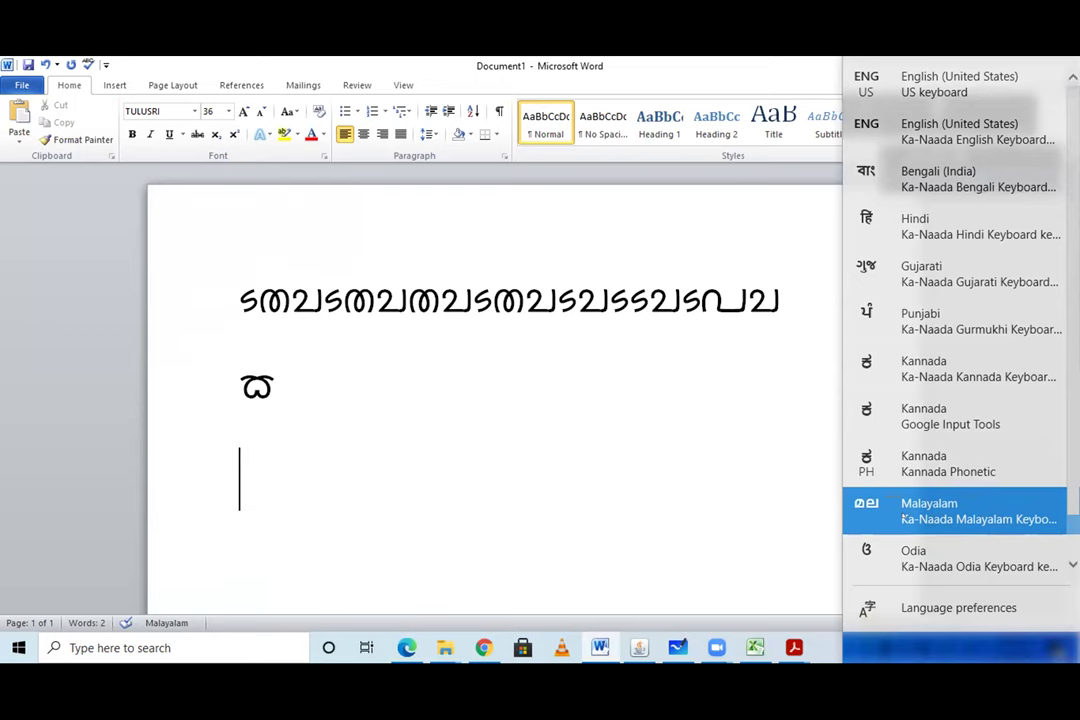
pyautogui.click(968, 648)
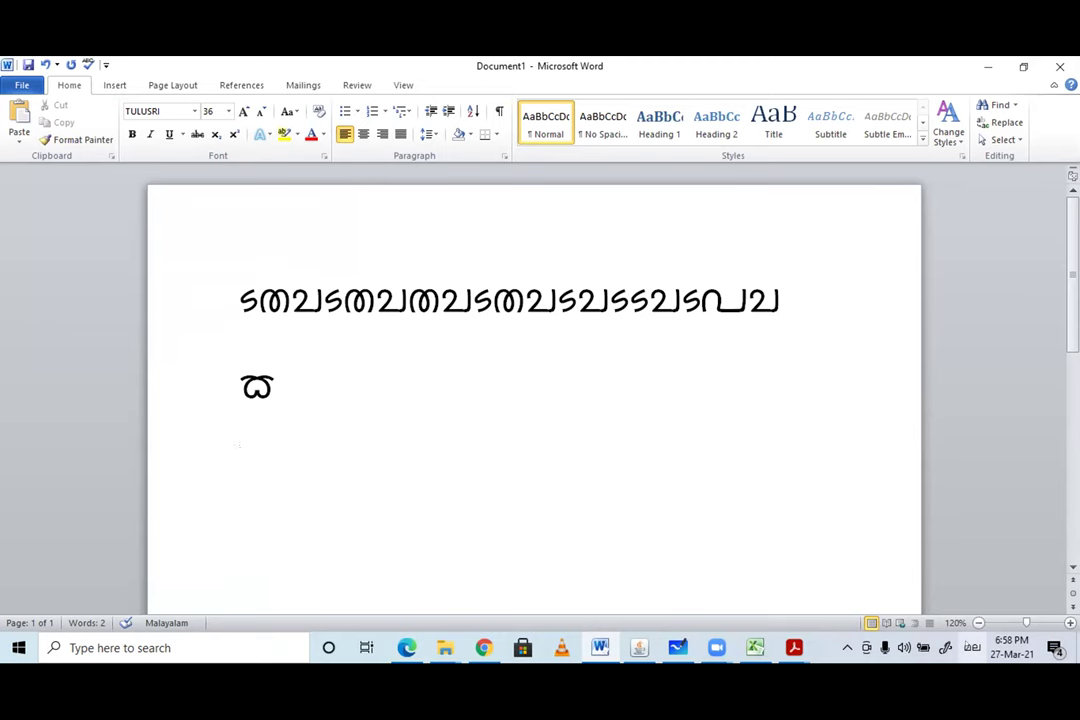
pyautogui.press('super+space')
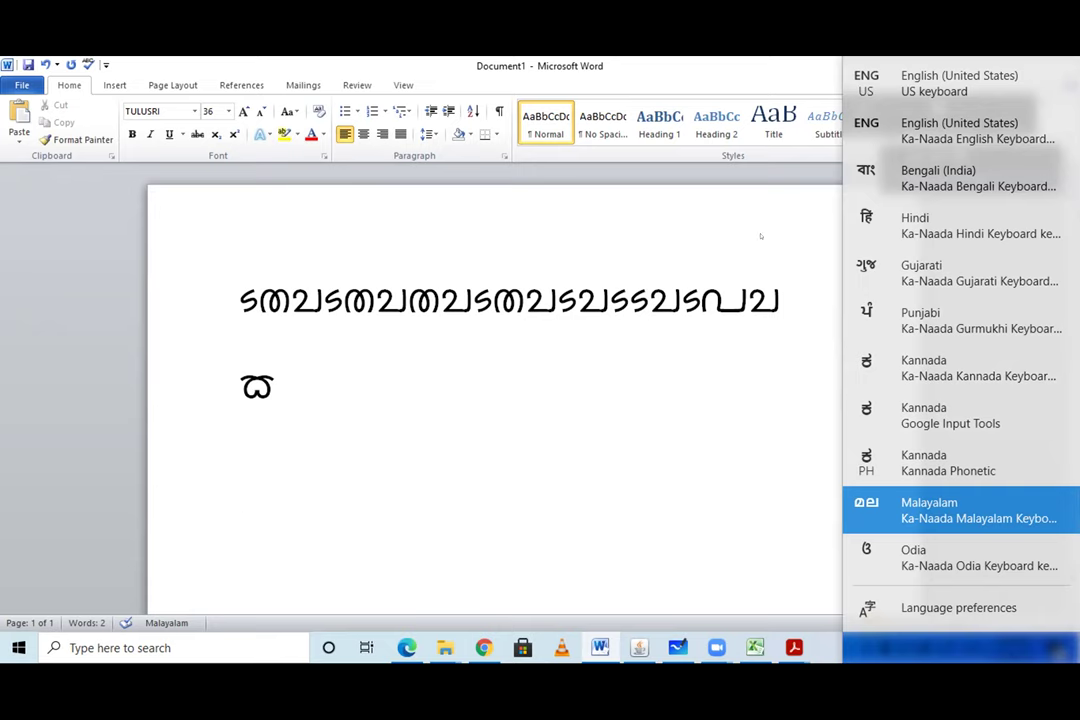
pyautogui.press('Escape')
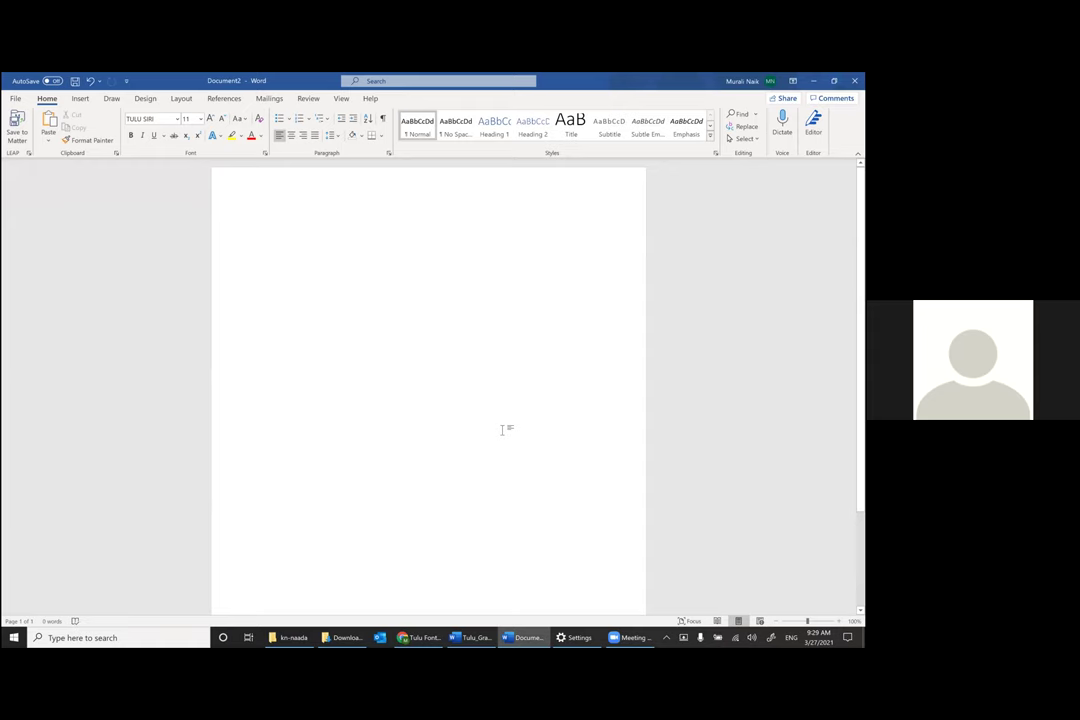
# - Switch the keyboard input to the Ka-Naada Hindi keyboard and return to the blank Word document
pyautogui.click(502, 430)
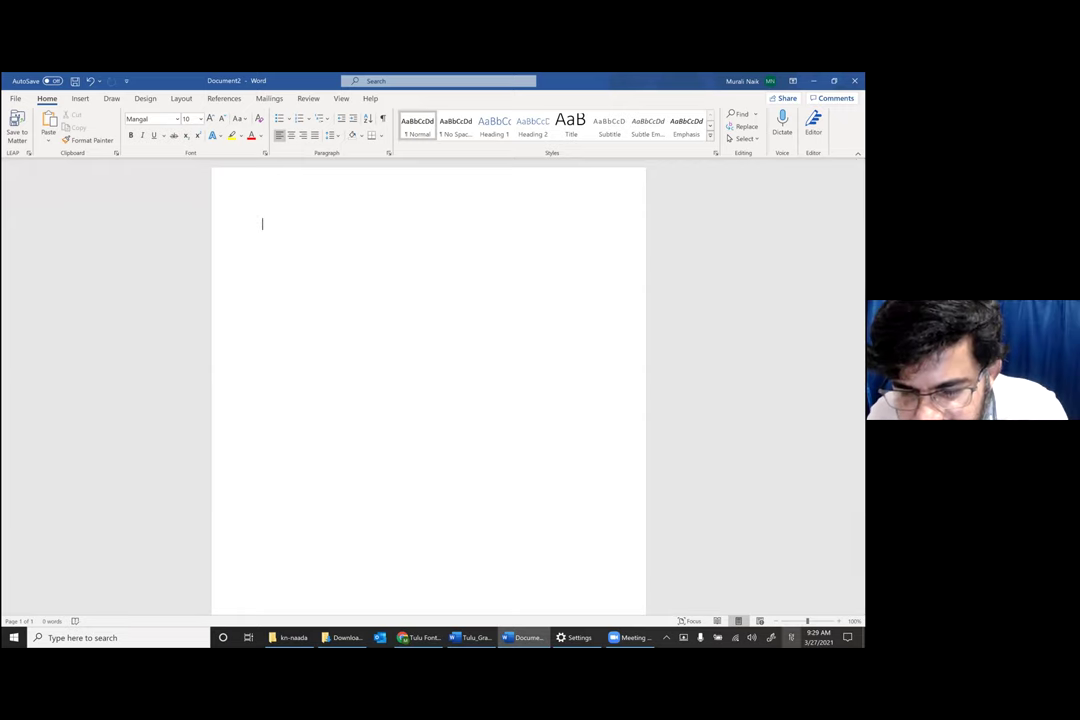
pyautogui.press('super+space')
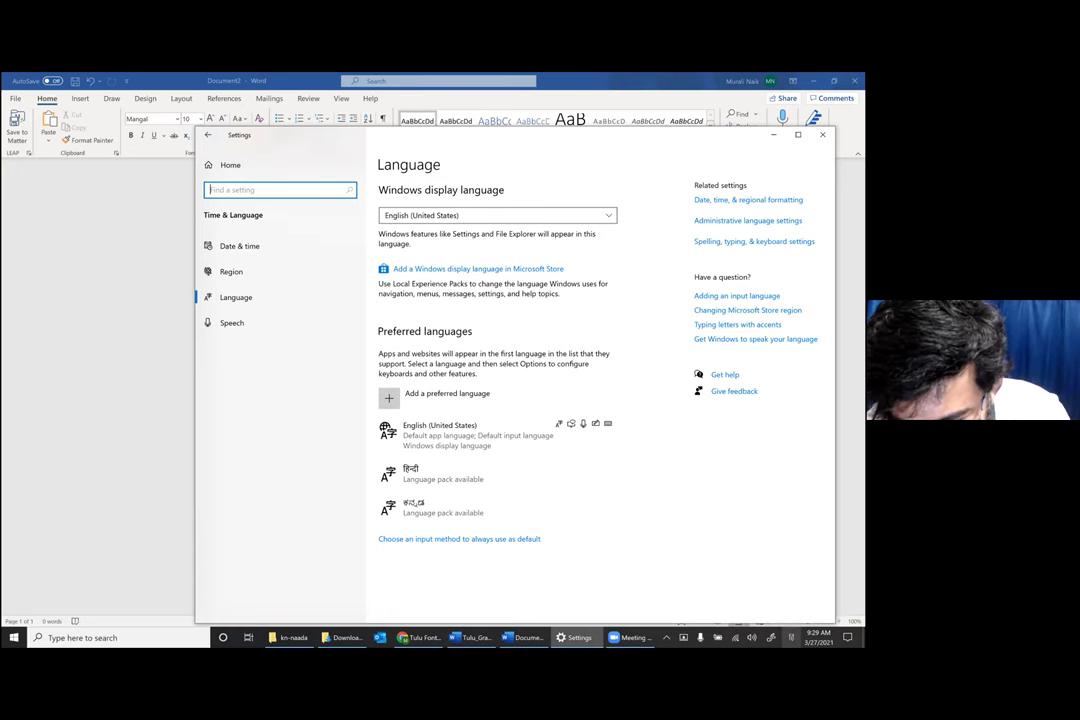
pyautogui.click(791, 638)
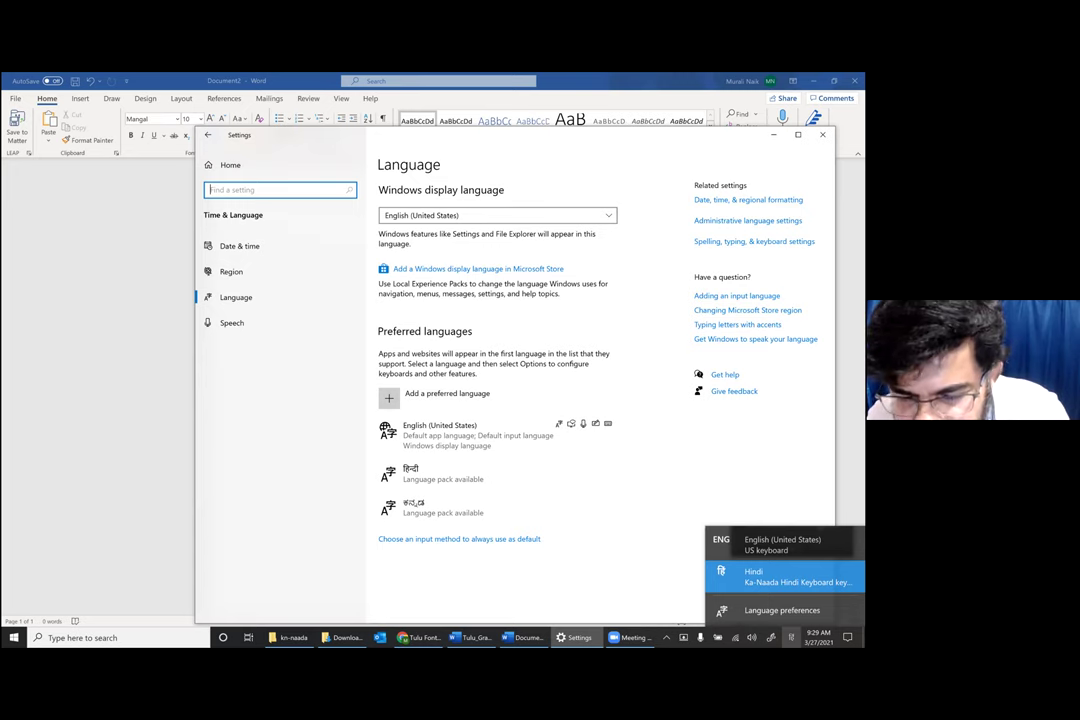
pyautogui.press('Escape')
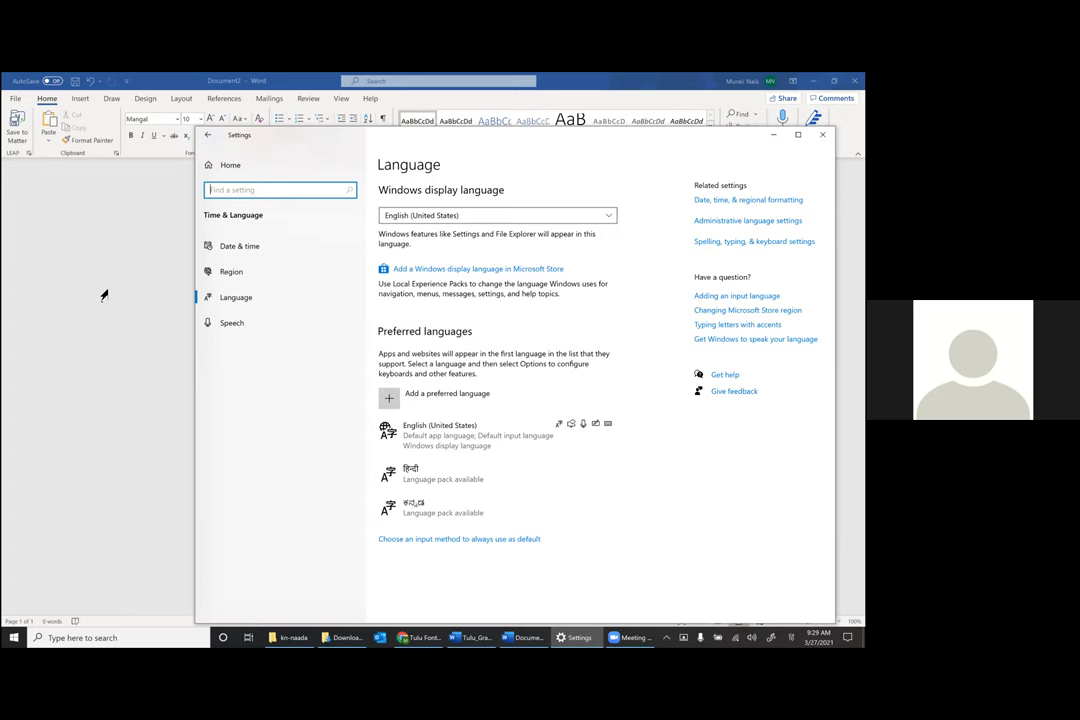
pyautogui.hotkey('alt', 'Tab')
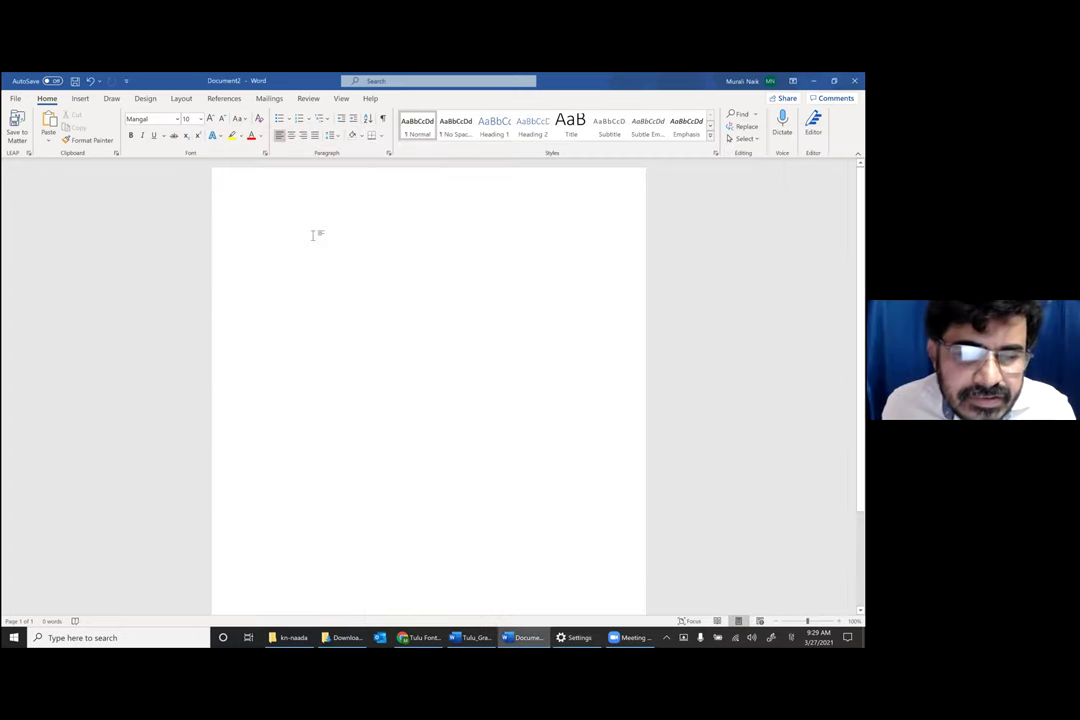
# - Try out a few characters in the blank document with the Ka-Naada Hindi keyboard, and delete them
pyautogui.write('ಅ')
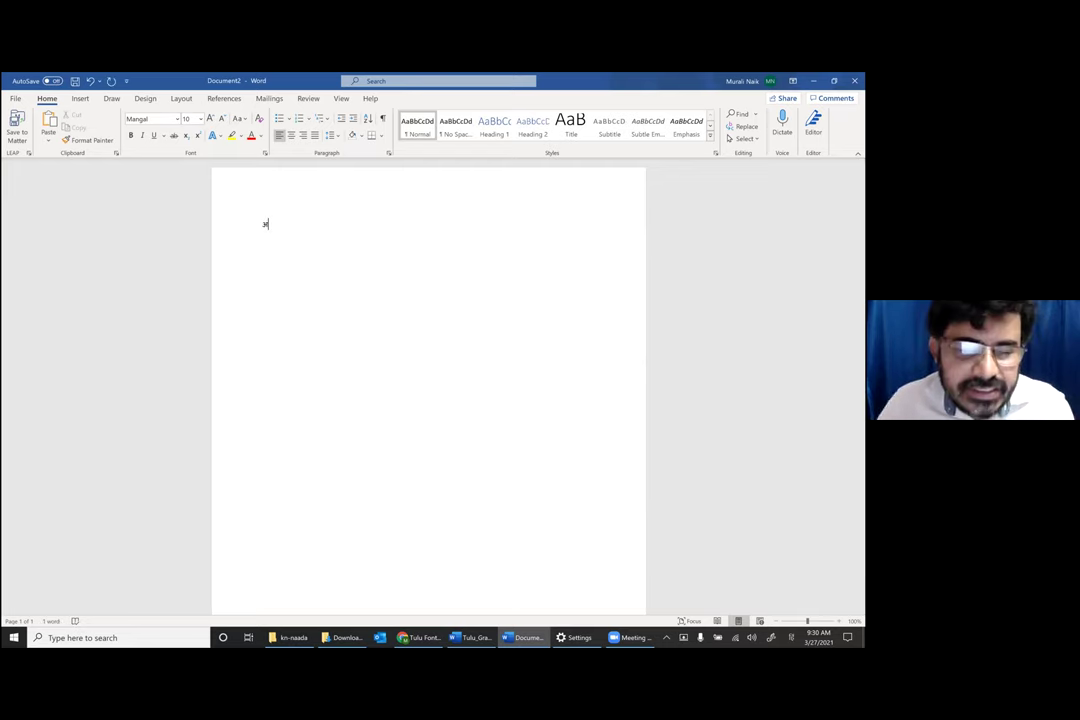
pyautogui.write('ನಅನ')
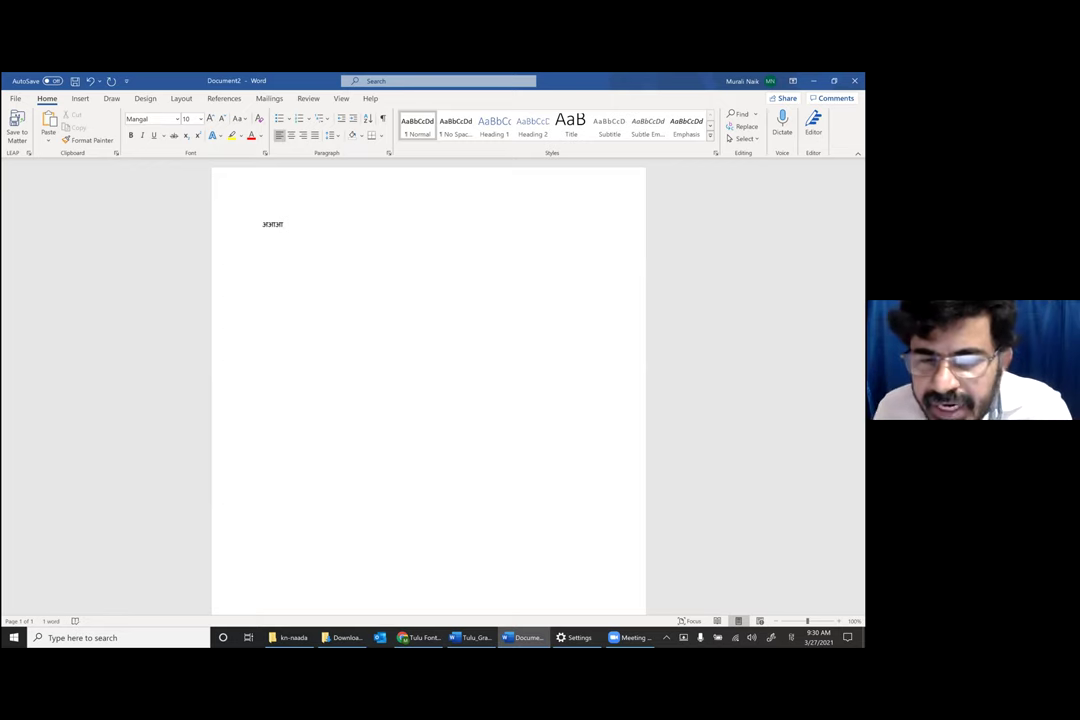
pyautogui.press('BackSpace')
pyautogui.press('BackSpace')
pyautogui.press('BackSpace')
pyautogui.press('BackSpace')
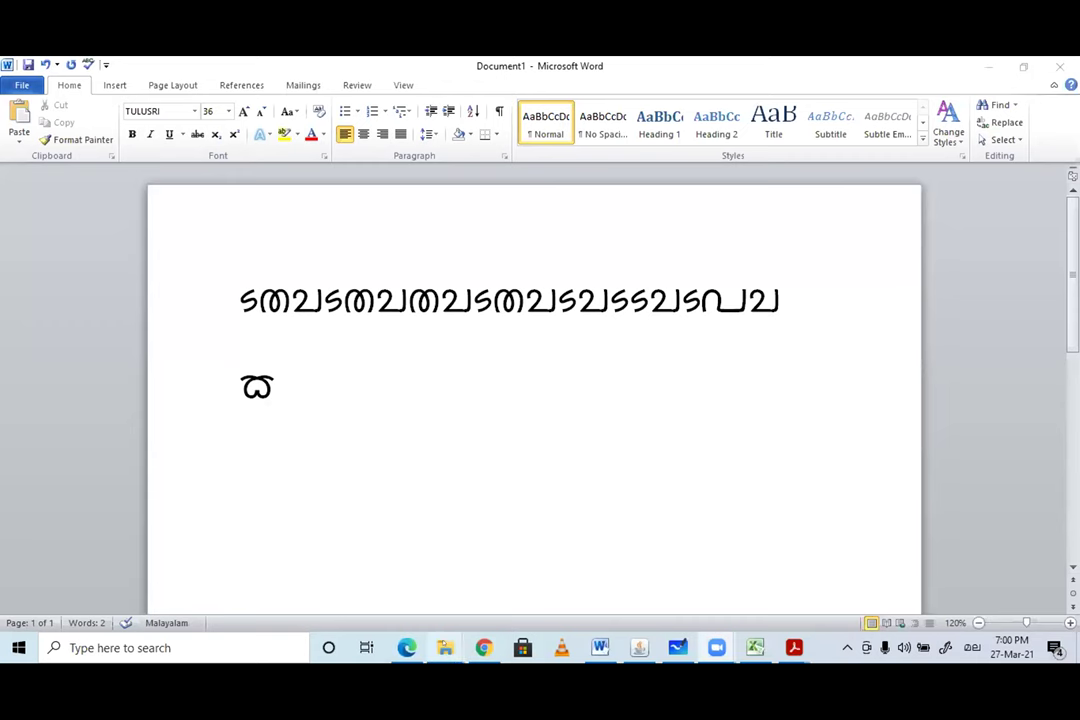
# - Switch to File Explorer and examine the my-naada folder inside the extracted kanaada_win7 (2) download
pyautogui.moveTo(445, 648)
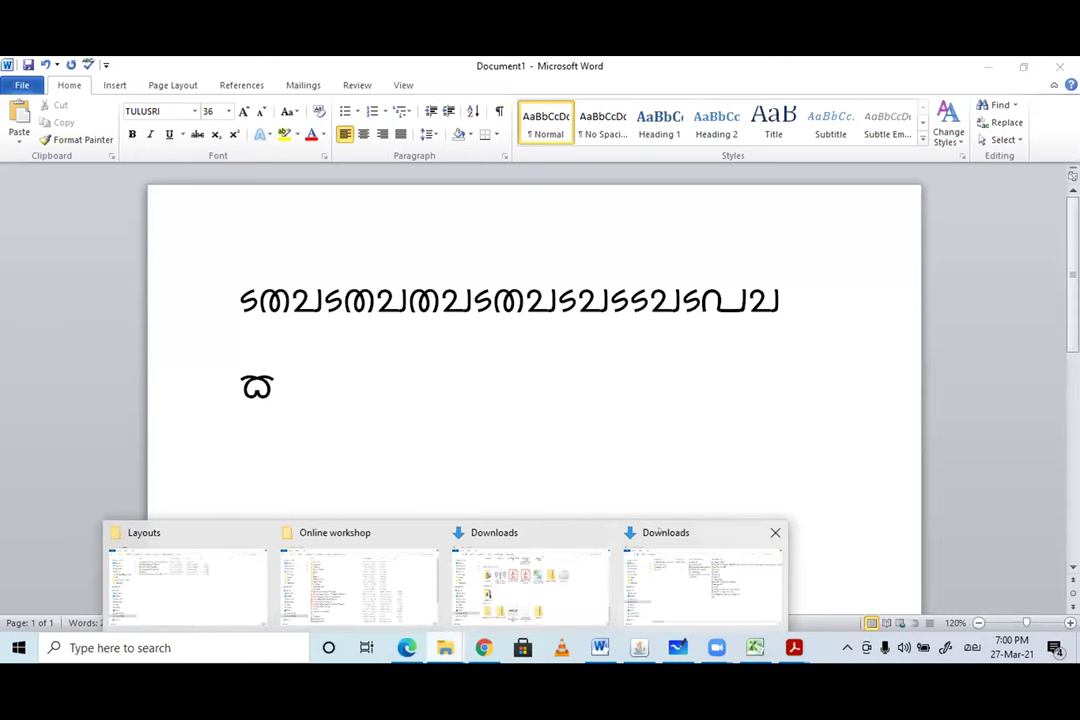
pyautogui.click(700, 580)
pyautogui.click(230, 200)
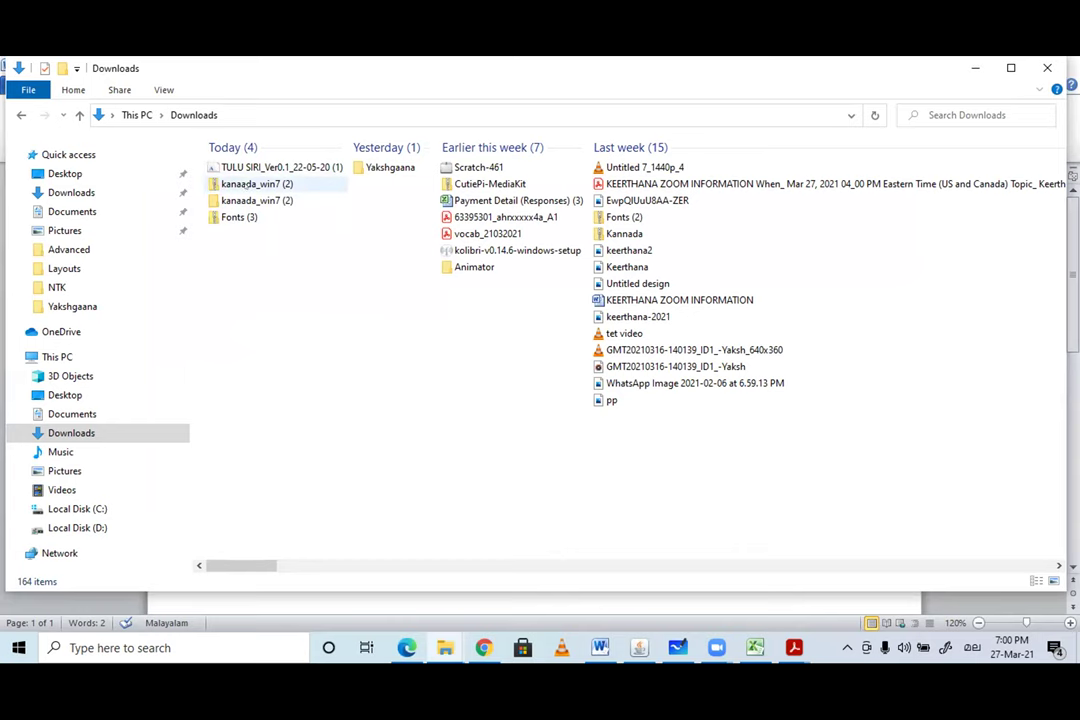
pyautogui.doubleClick(255, 200)
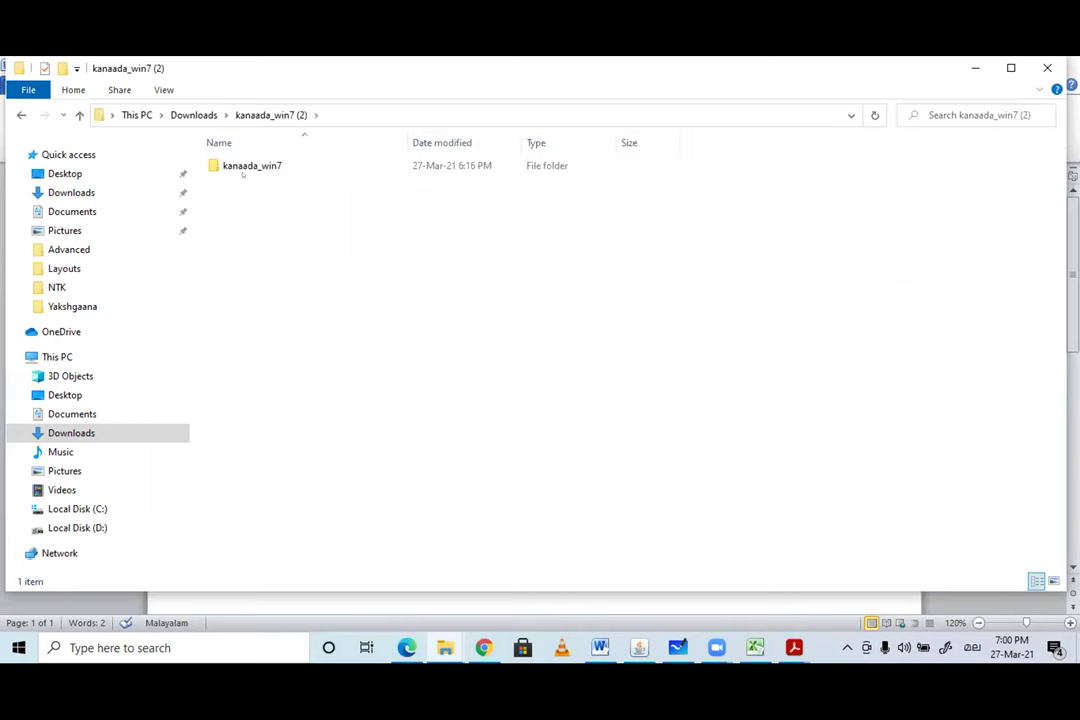
pyautogui.doubleClick(245, 168)
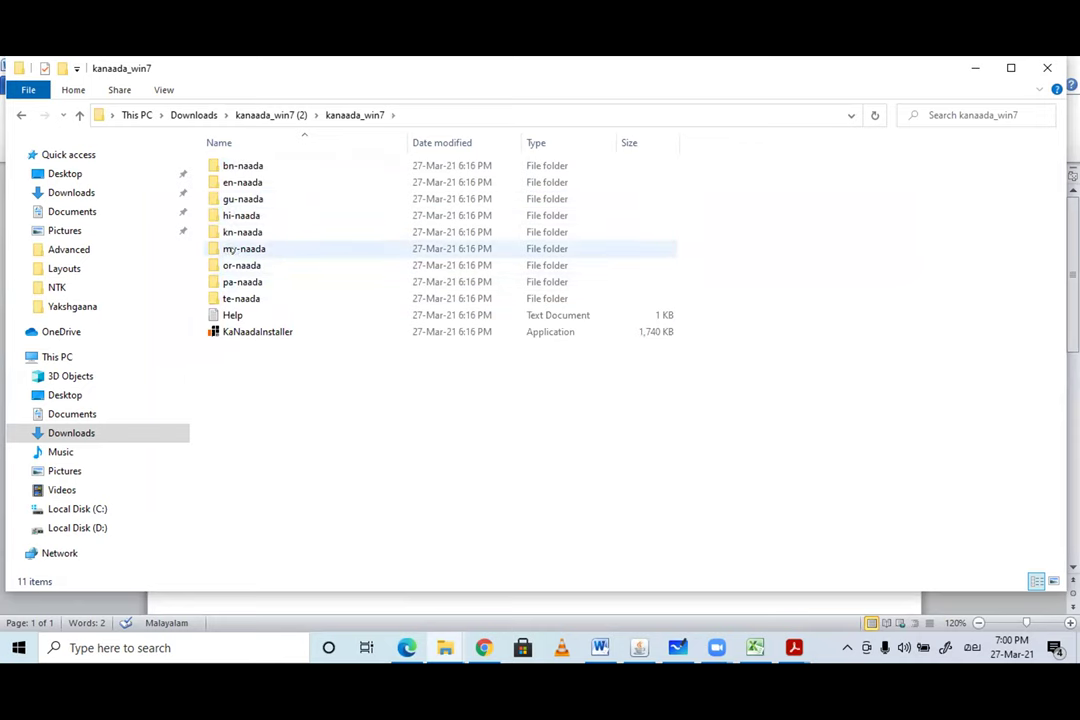
pyautogui.moveTo(228, 249)
pyautogui.doubleClick(243, 248)
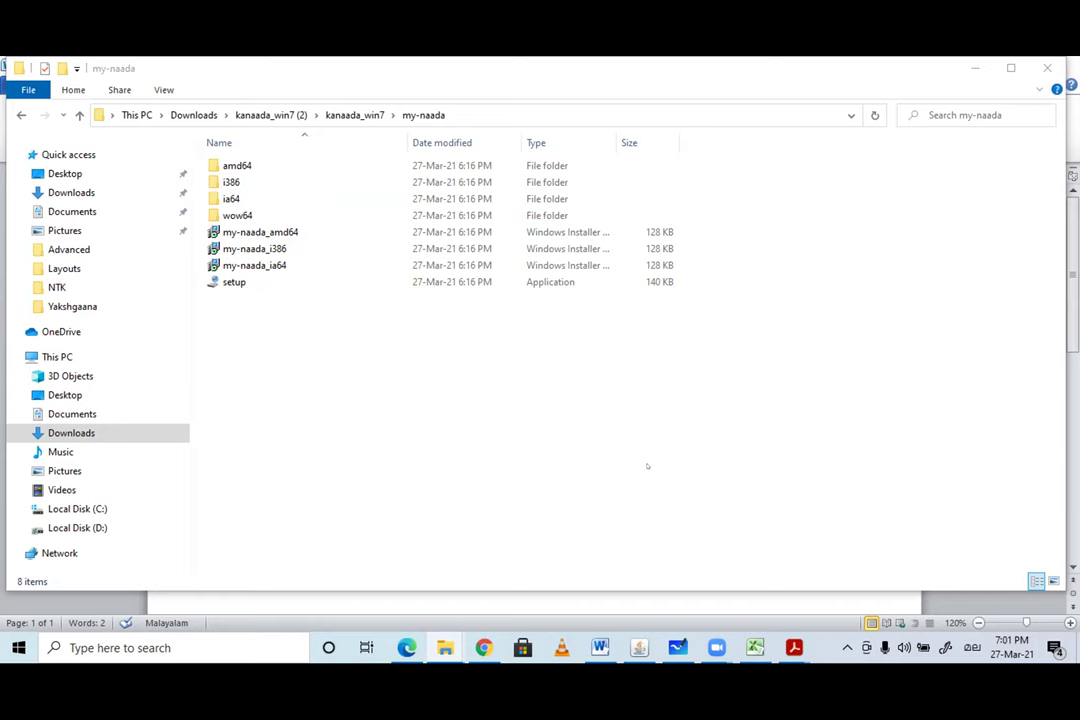
# - Examine the en-naada folder's installer files, and return to the kanaada_win7 folder
pyautogui.click(368, 119)
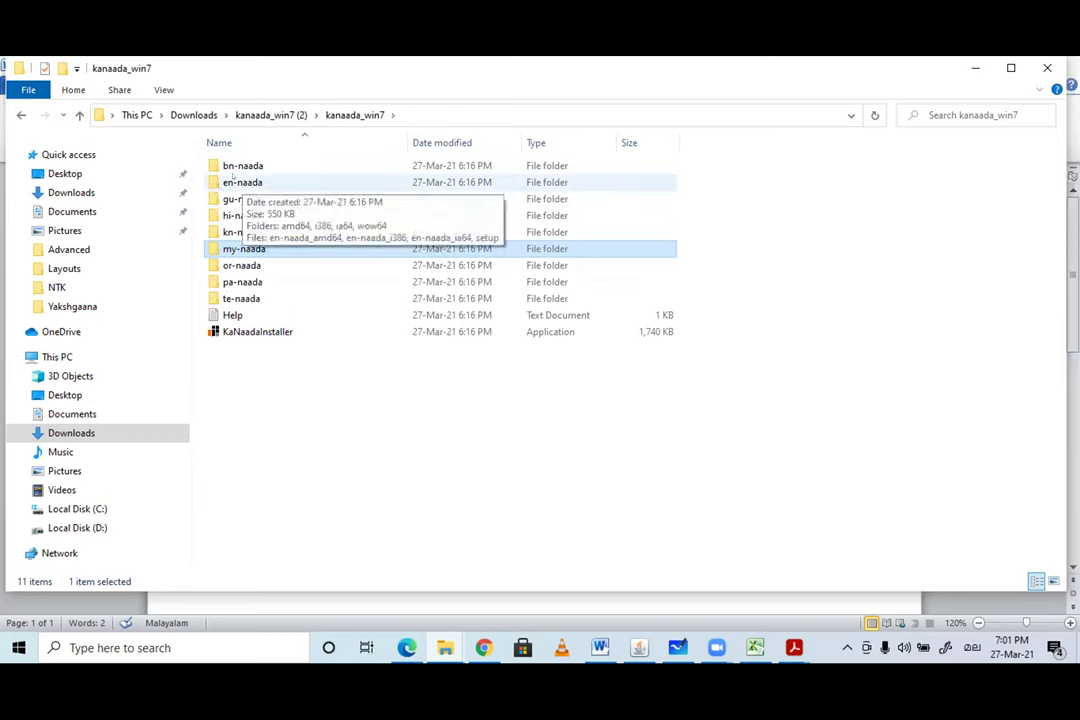
pyautogui.click(233, 177)
pyautogui.doubleClick(233, 177)
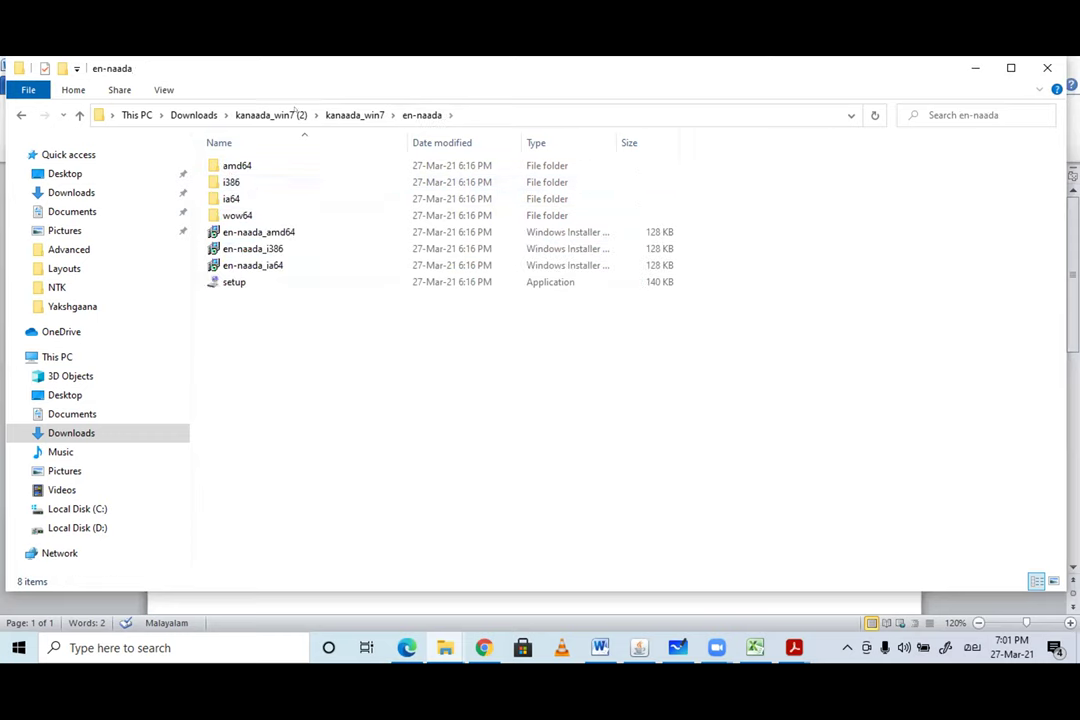
pyautogui.click(355, 115)
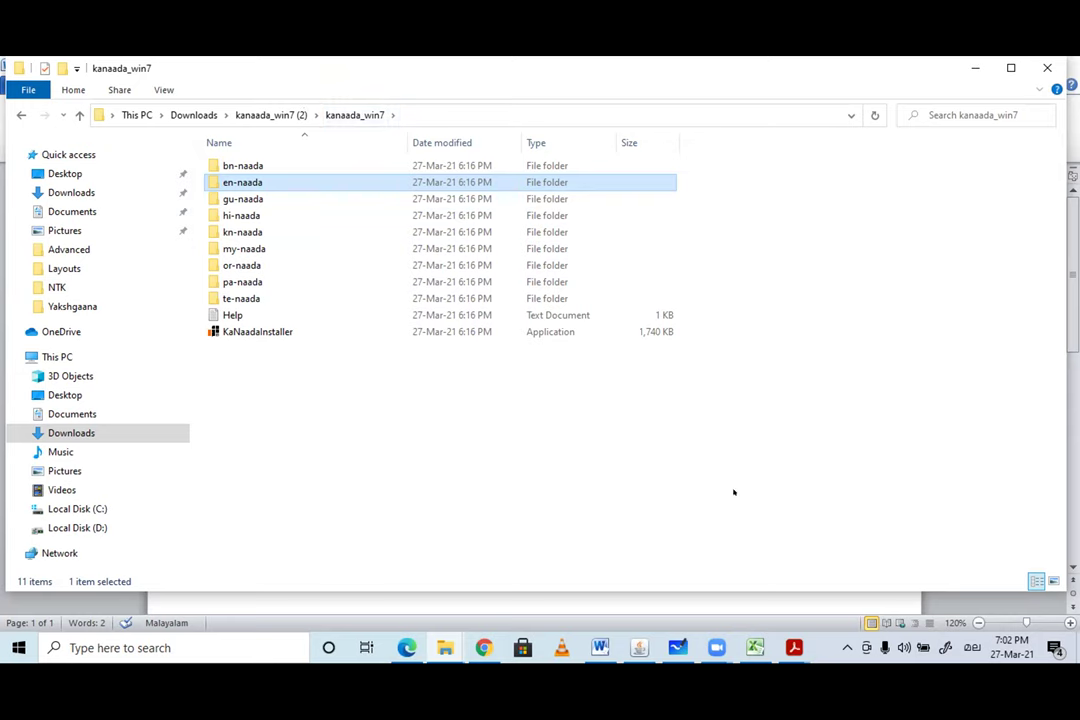
pyautogui.click(712, 465)
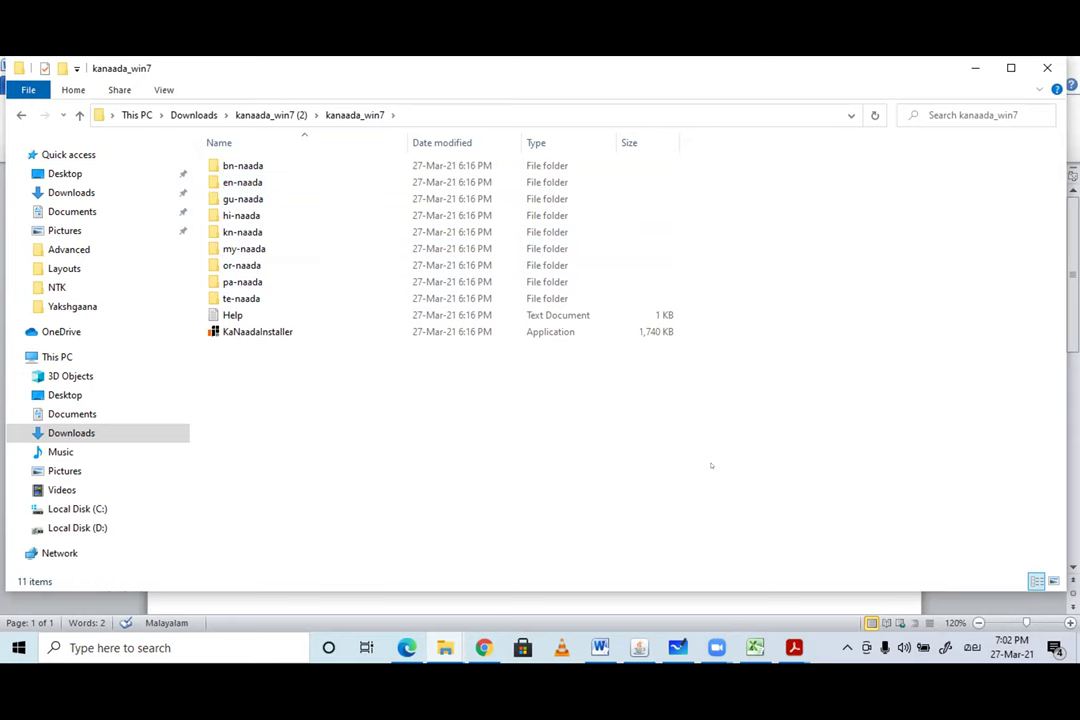
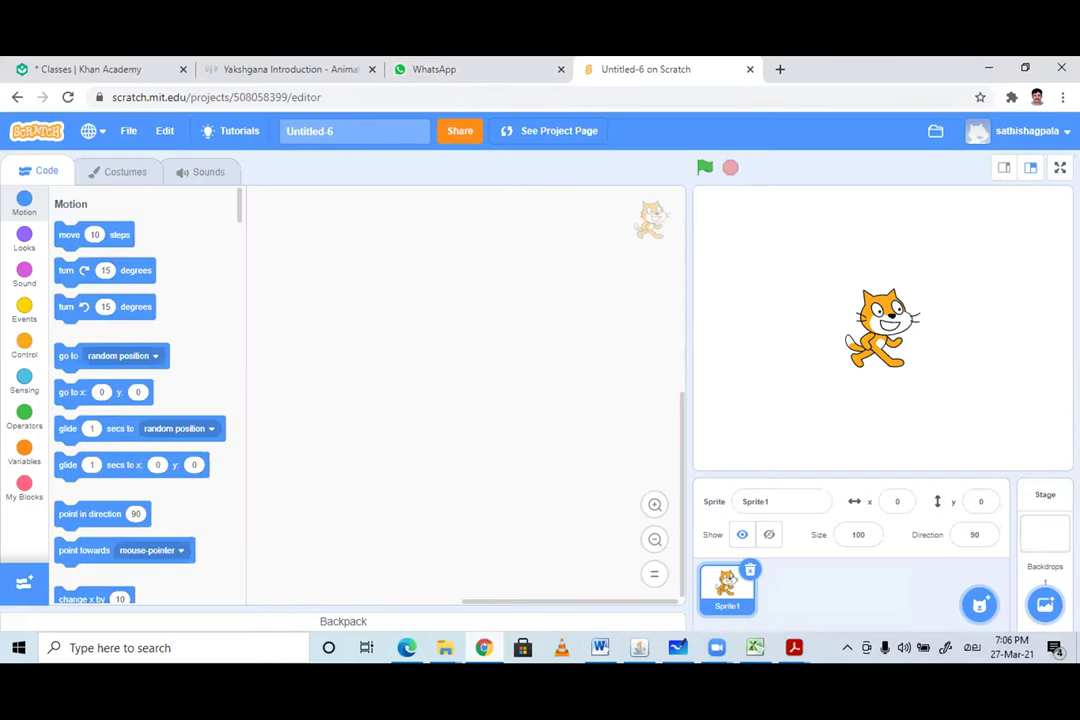
# - Switch to the Canva presentation in Edge and replace the slide's SCIENCE CLASS title with തുളു
pyautogui.moveTo(407, 648)
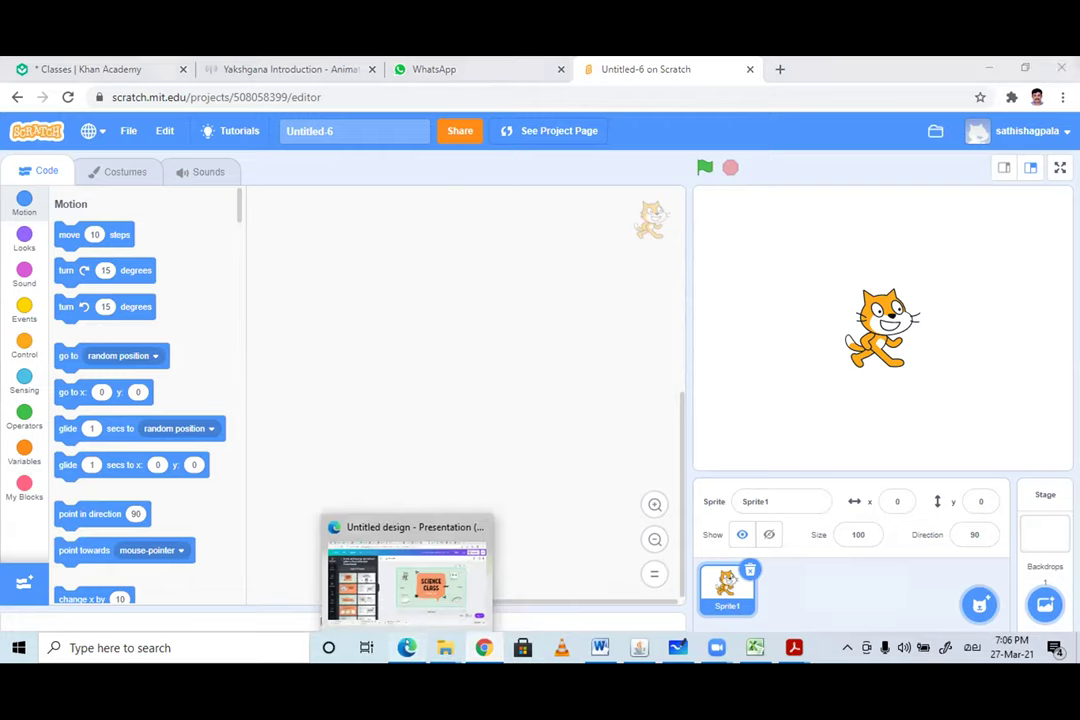
pyautogui.click(407, 575)
pyautogui.press('Tab')
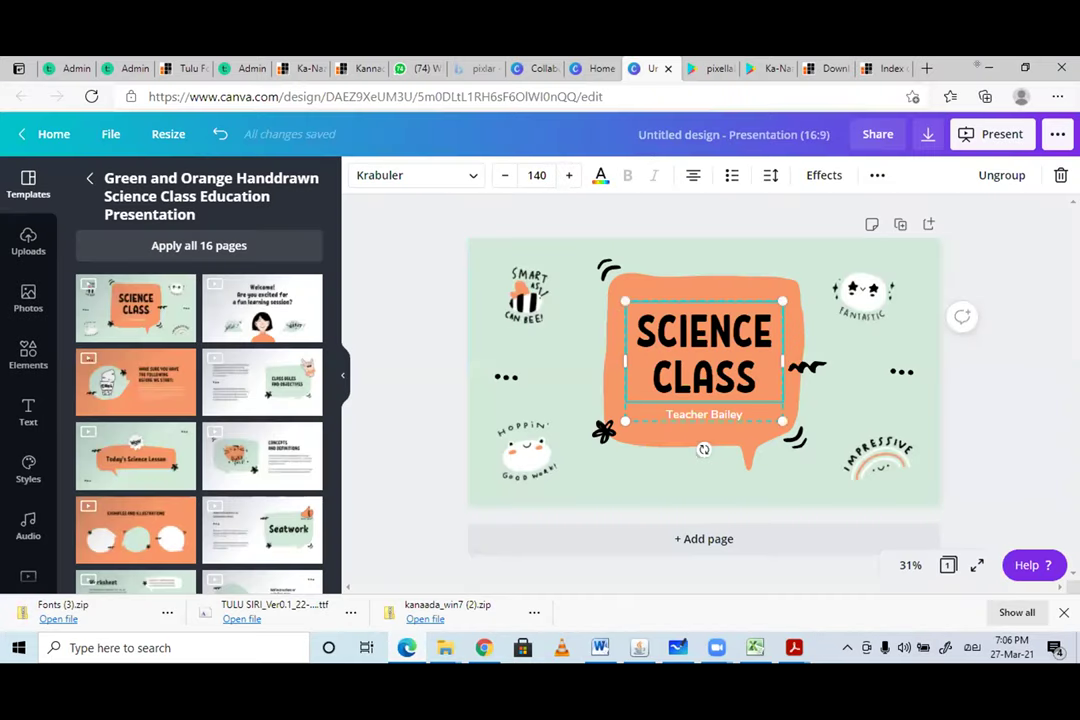
pyautogui.click(737, 328)
pyautogui.doubleClick(737, 328)
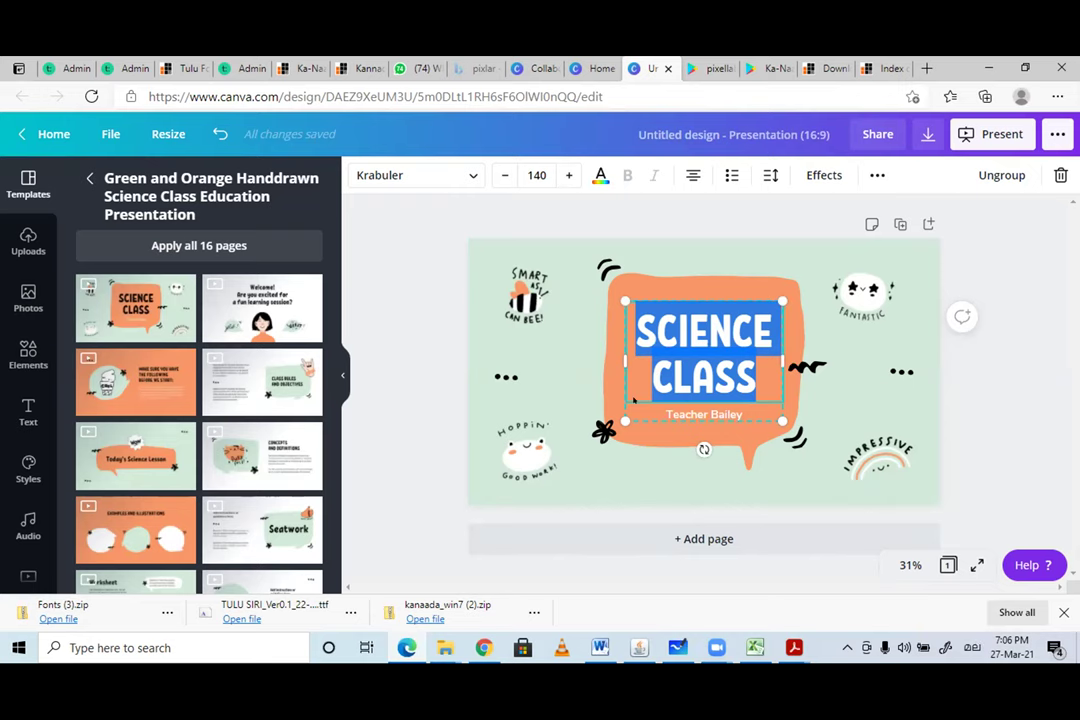
pyautogui.write('ಮ')
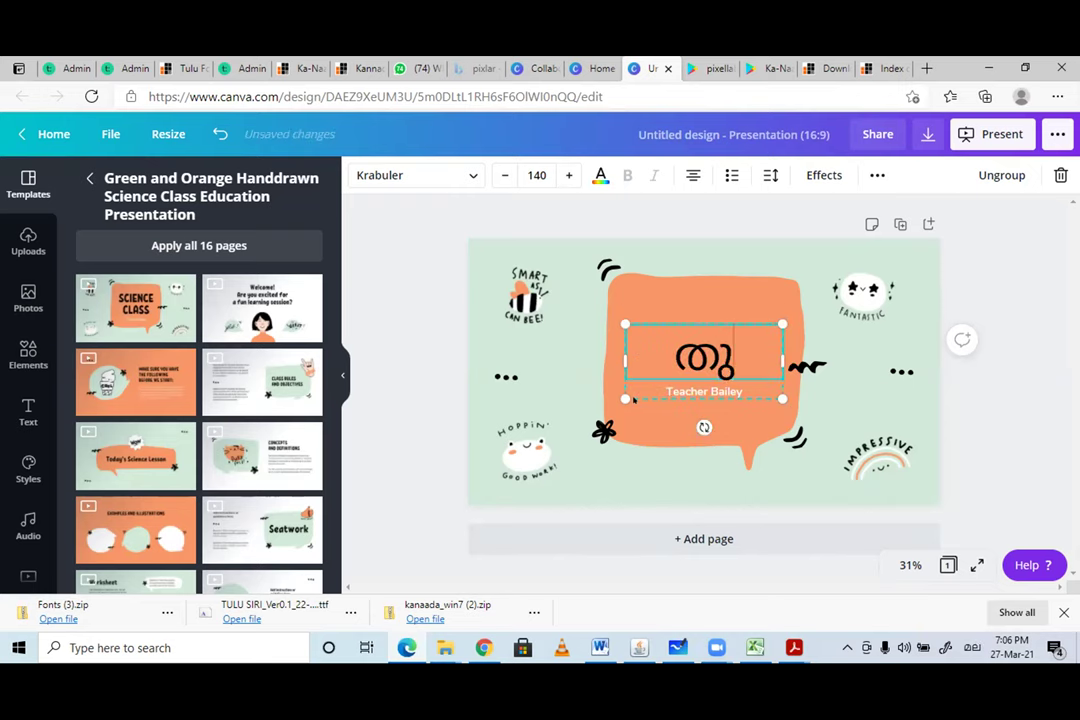
pyautogui.write('ളളള')
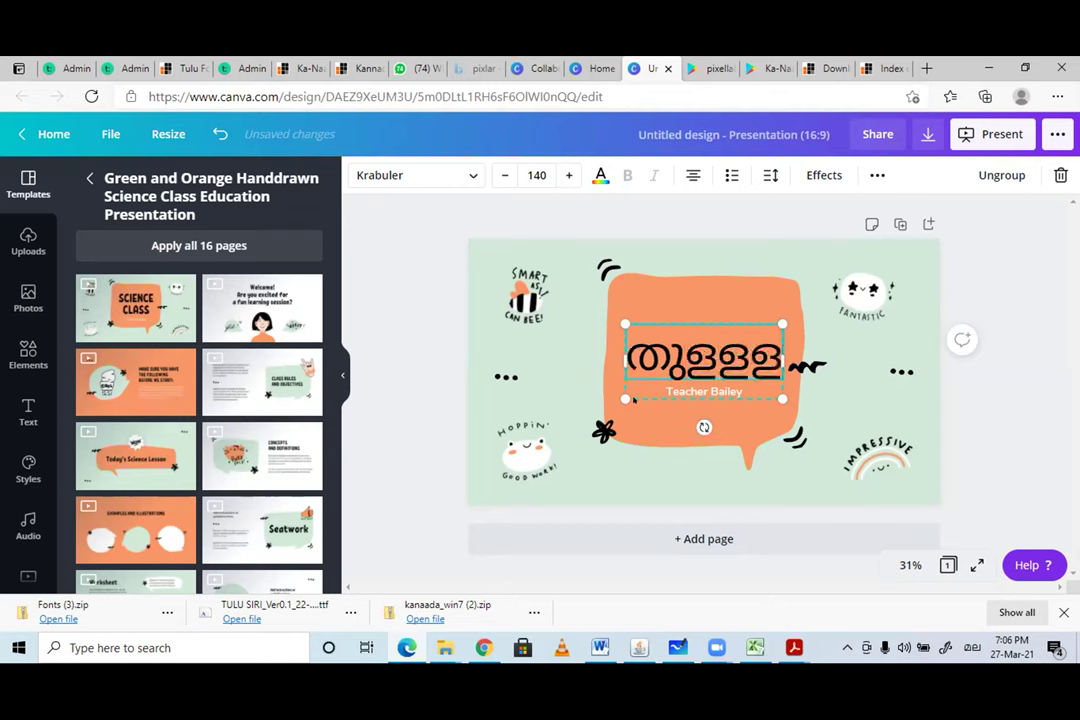
pyautogui.write('ു')
pyautogui.press('BackSpace')
pyautogui.press('BackSpace')
pyautogui.press('BackSpace')
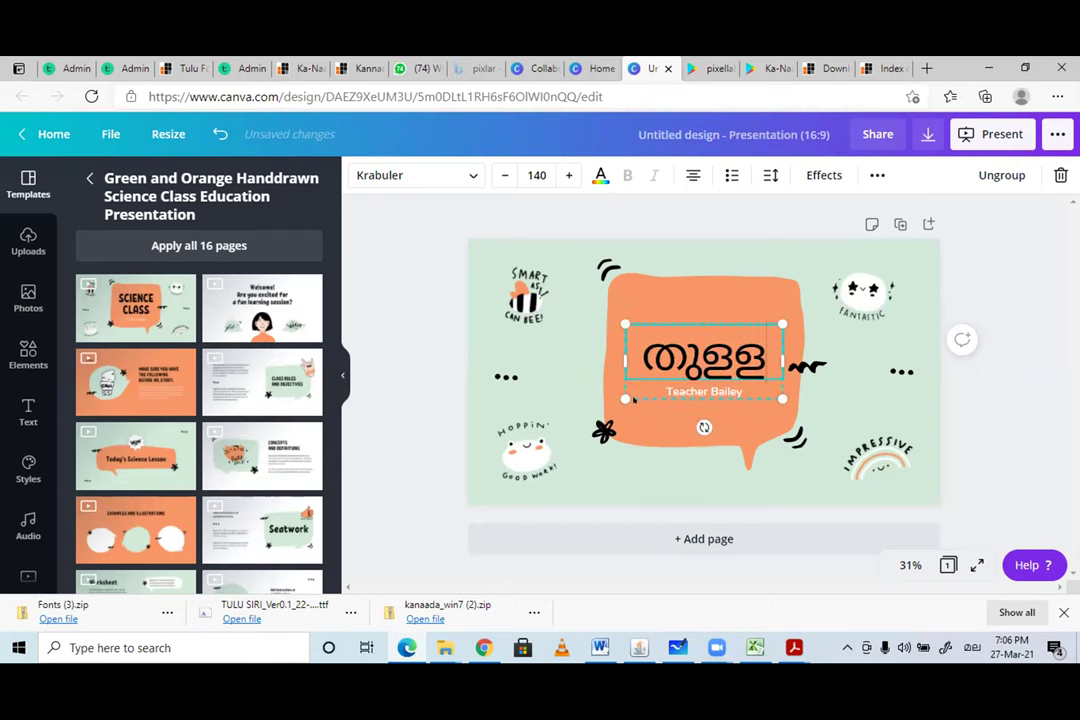
pyautogui.write('ു')
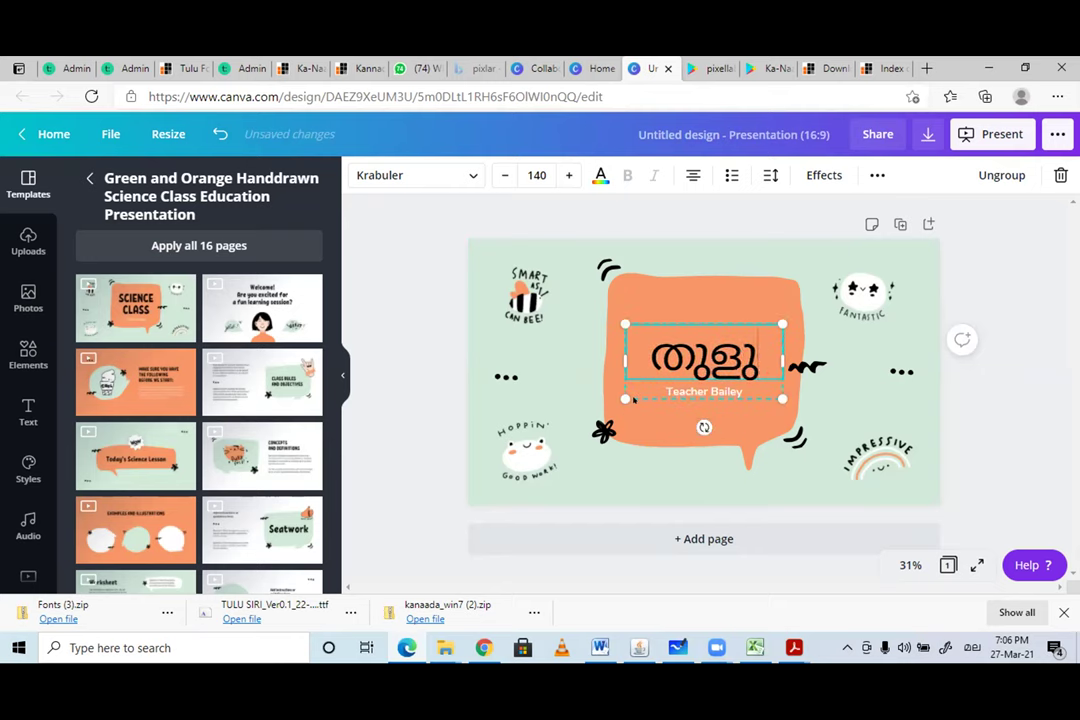
# - Select all of the തുളു title text on the slide and open its list of fonts
pyautogui.click(633, 405)
pyautogui.click(690, 360)
pyautogui.hotkey('ctrl', 'a')
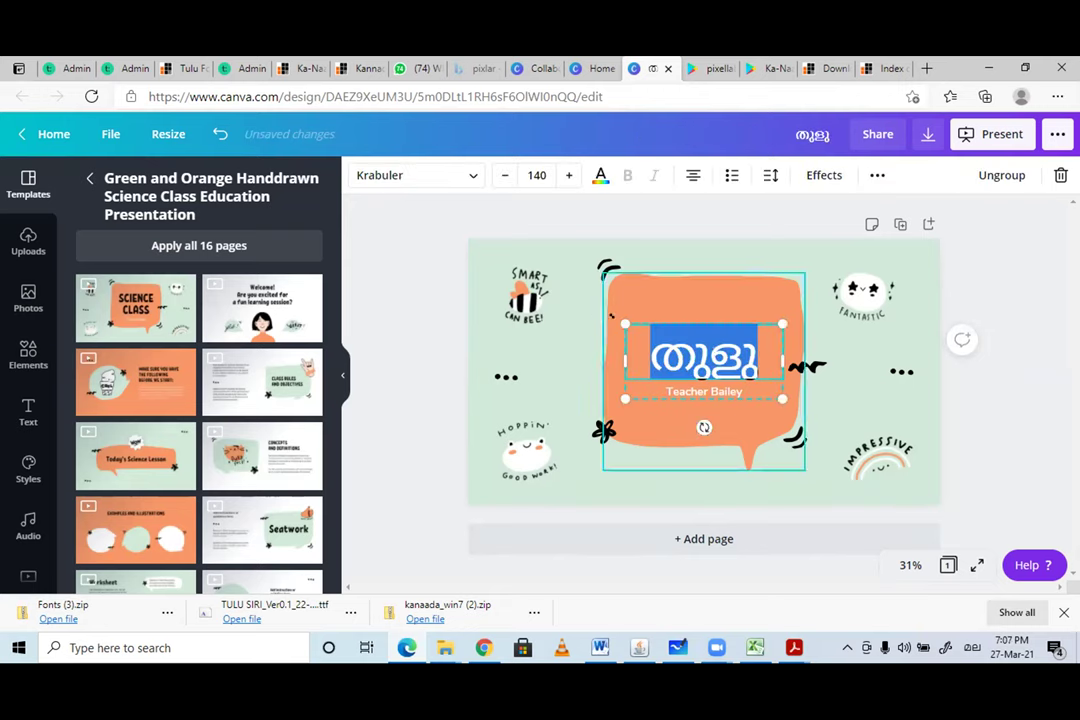
pyautogui.click(413, 175)
pyautogui.click(418, 175)
pyautogui.click(422, 175)
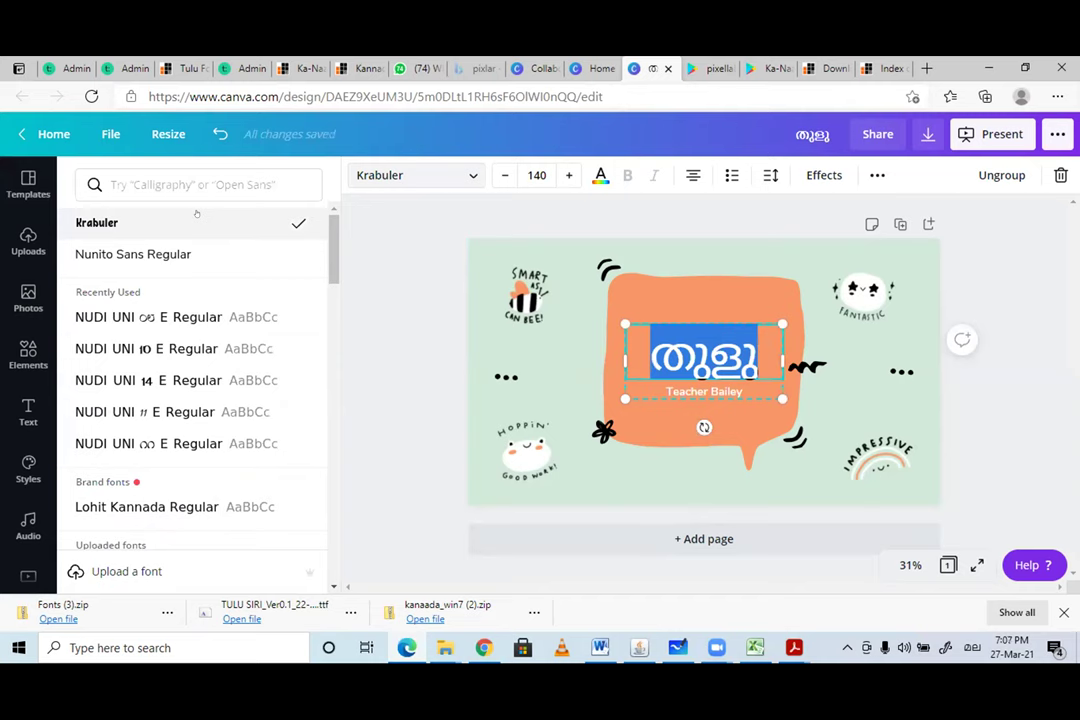
# - Open the font upload page, dismiss the Brand Kit tour, and examine the brand logos, colours and uploaded fonts
pyautogui.click(107, 575)
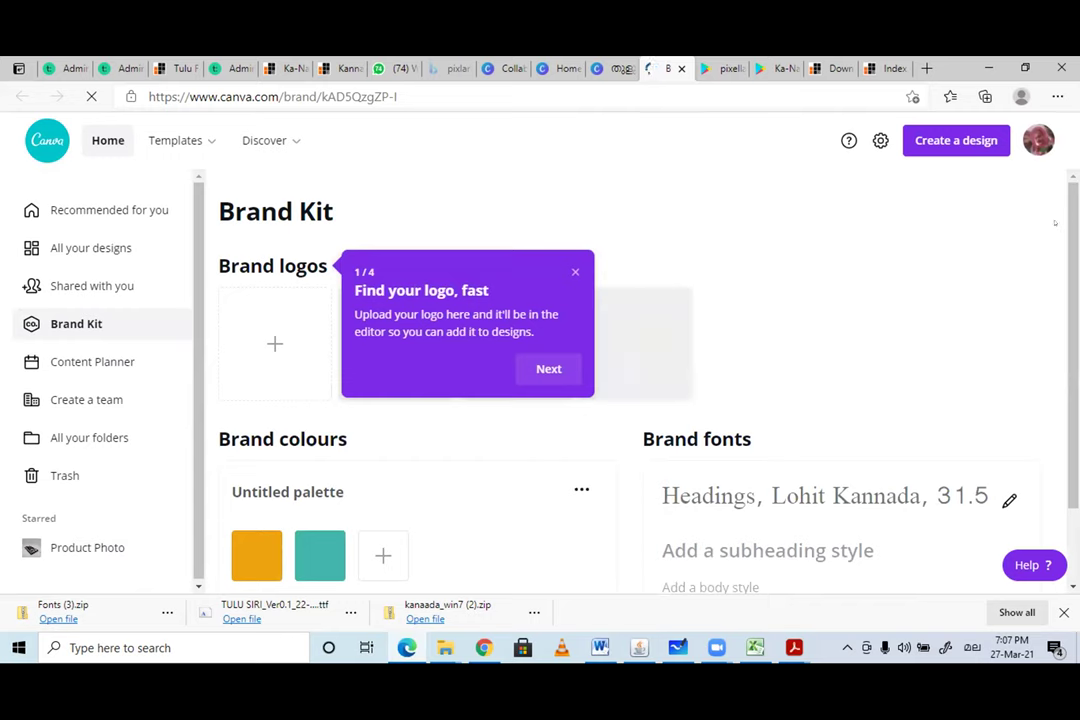
pyautogui.scroll(-3, 630, 380)
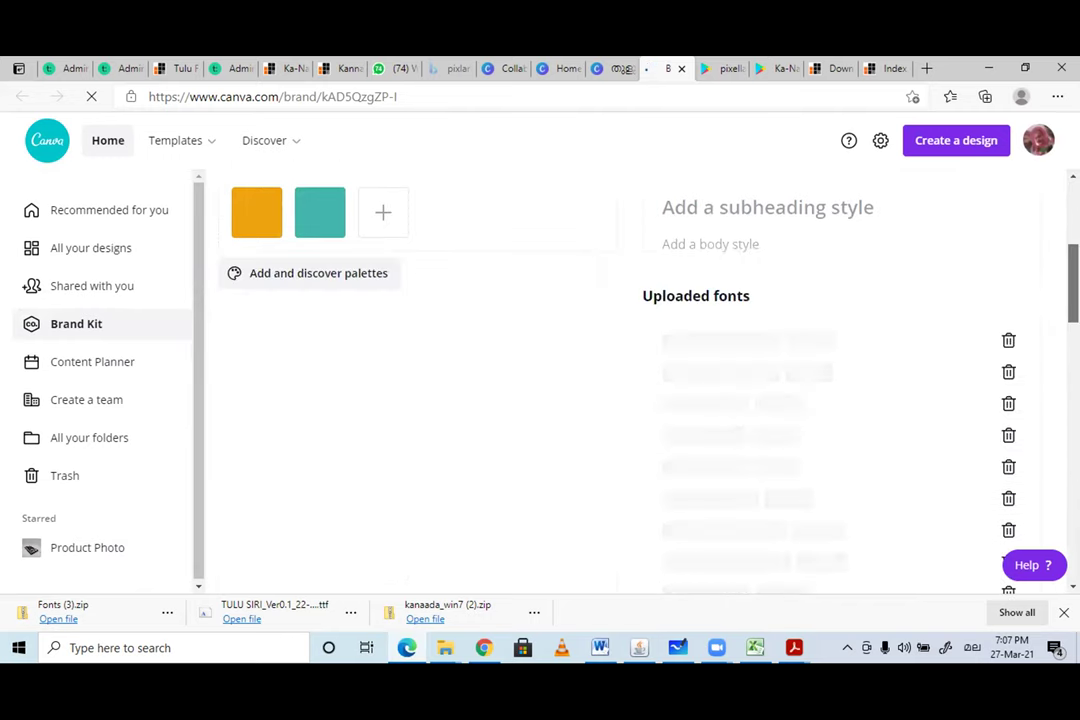
pyautogui.moveTo(1067, 262); pyautogui.dragTo(1055, 578)
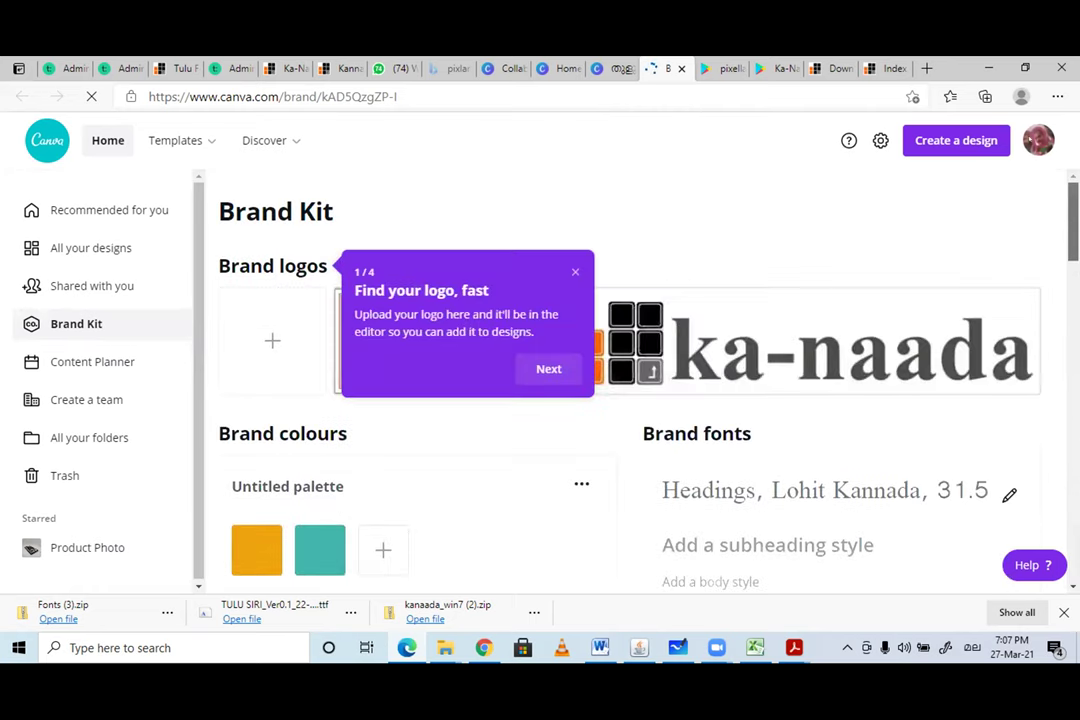
pyautogui.scroll(-2, 1038, 185)
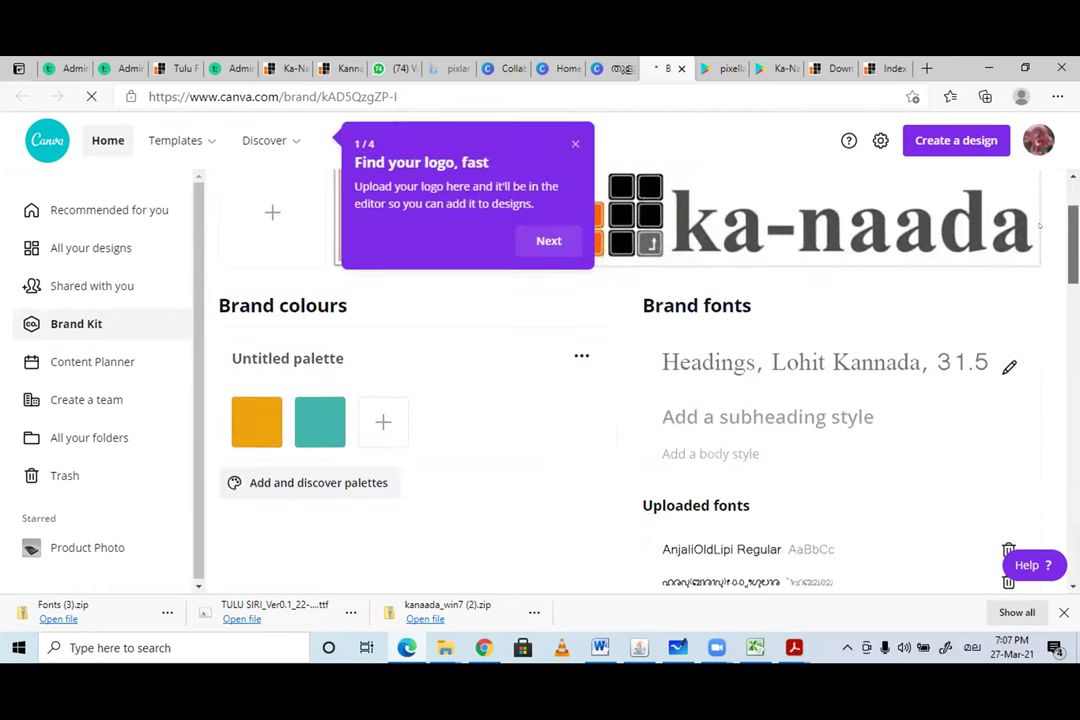
pyautogui.scroll(2, 1040, 226)
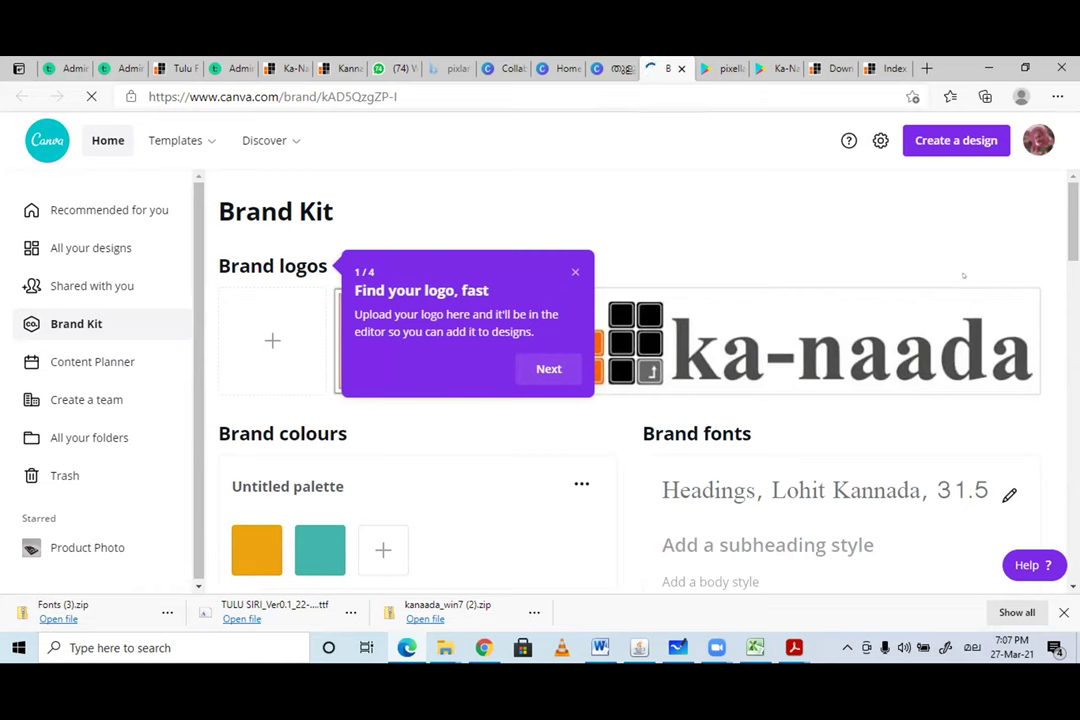
pyautogui.click(574, 272)
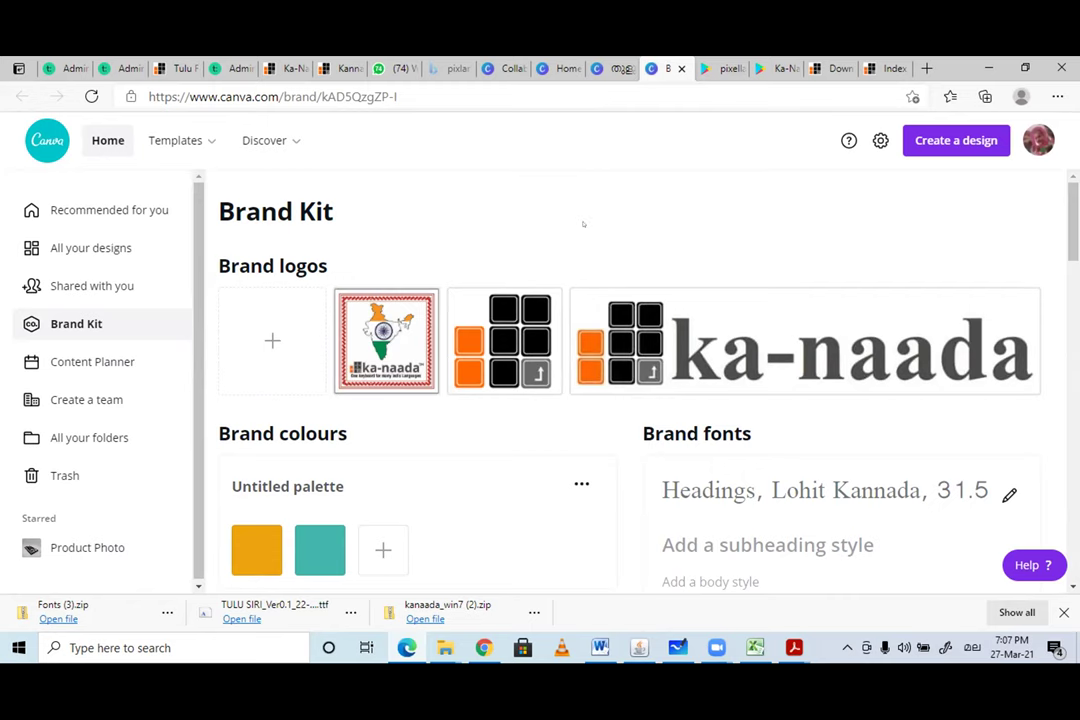
pyautogui.scroll(-3, 583, 224)
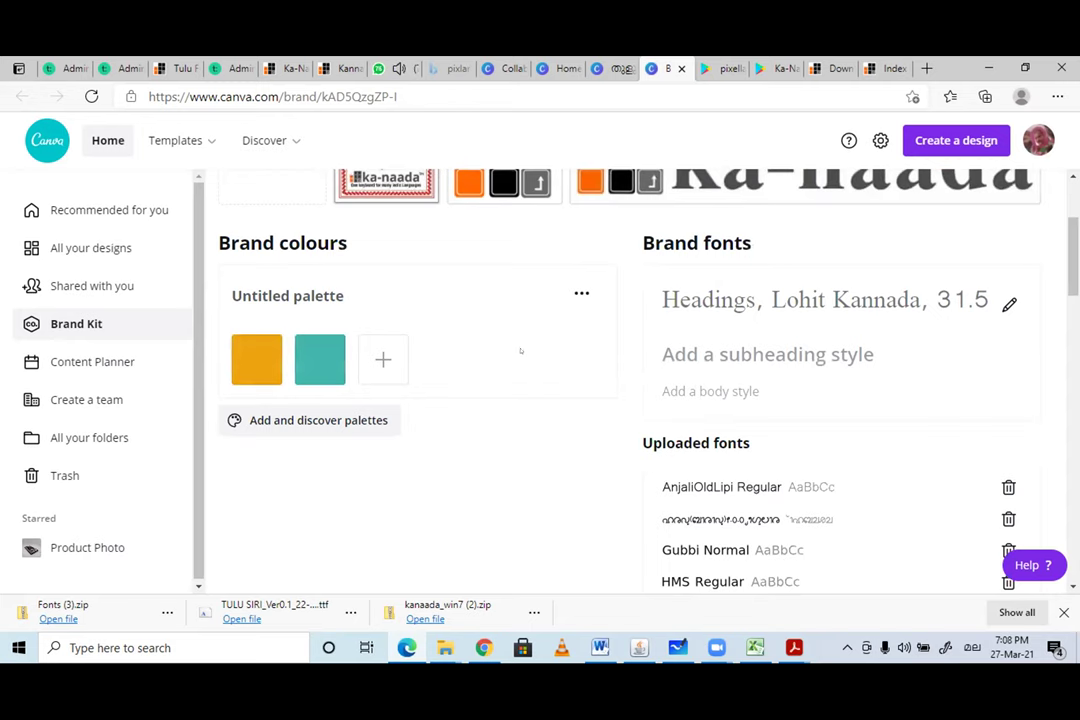
pyautogui.scroll(3, 557, 340)
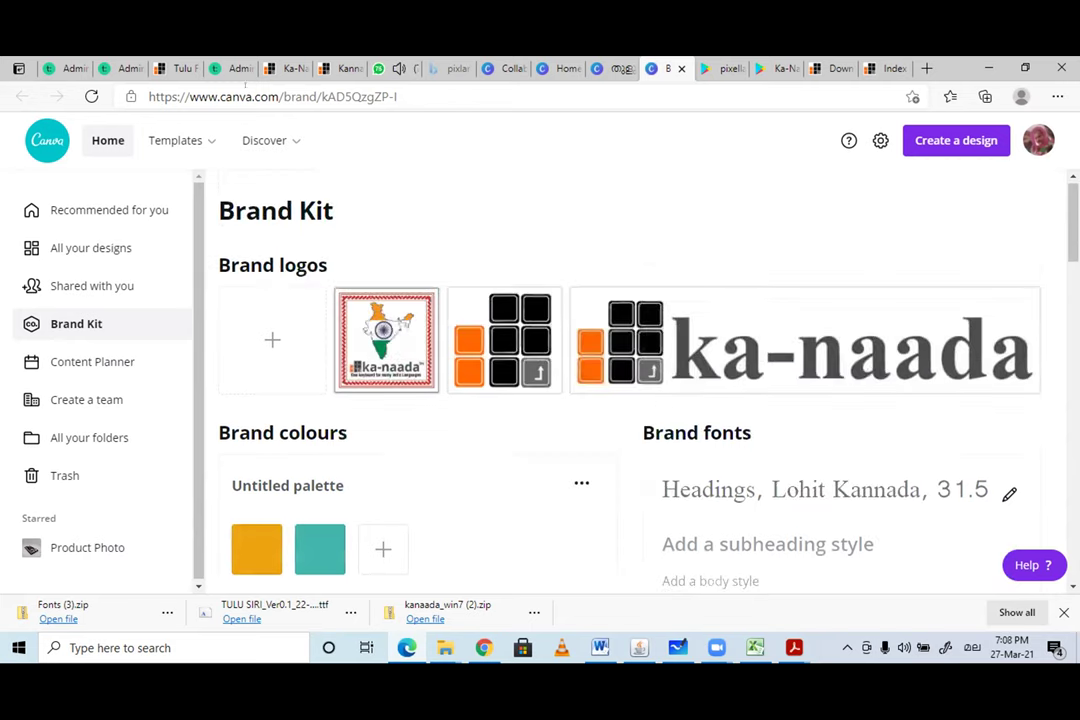
pyautogui.scroll(-3, 812, 356)
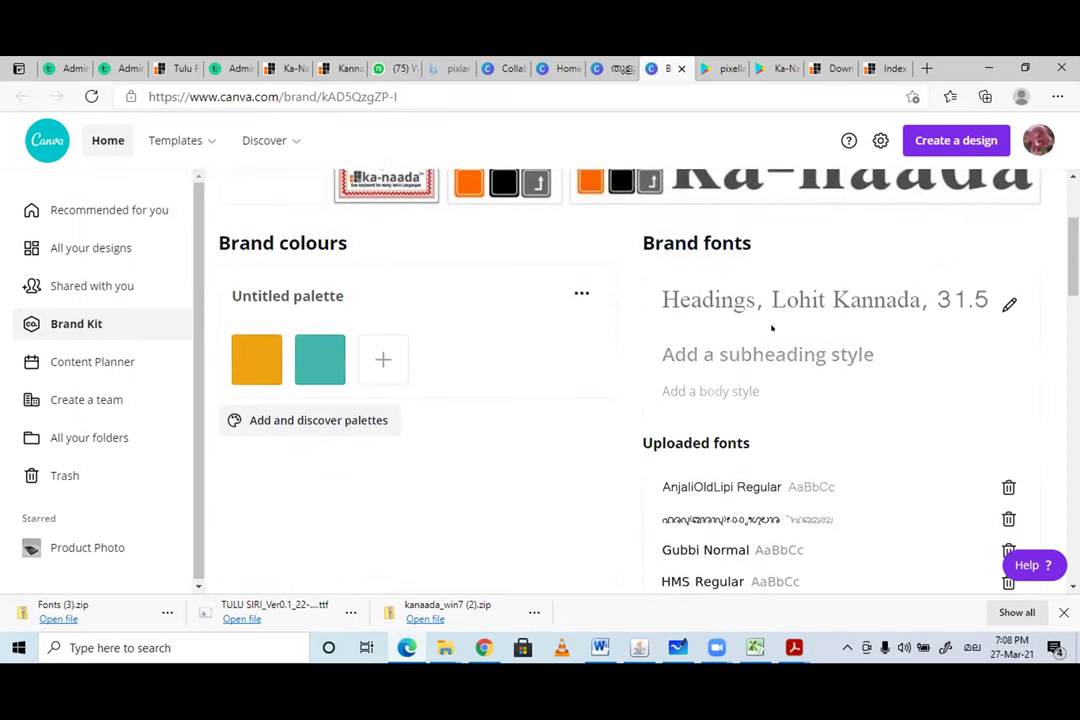
pyautogui.scroll(-3, 771, 325)
pyautogui.scroll(3, 768, 327)
pyautogui.scroll(-5, 765, 328)
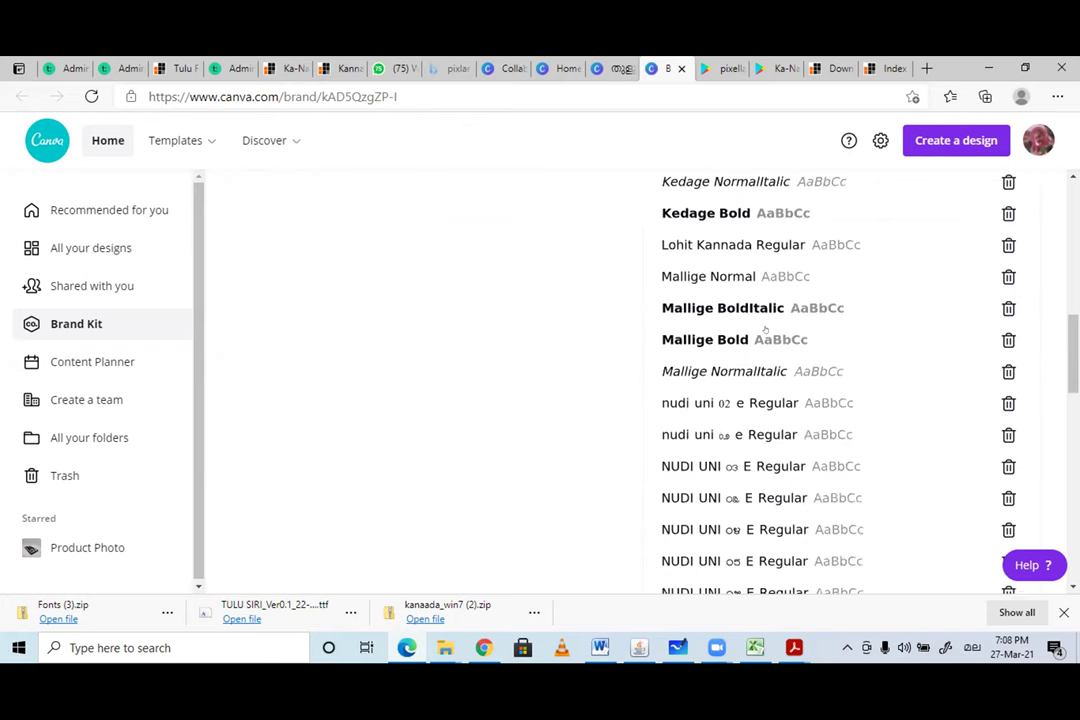
pyautogui.scroll(10, 765, 329)
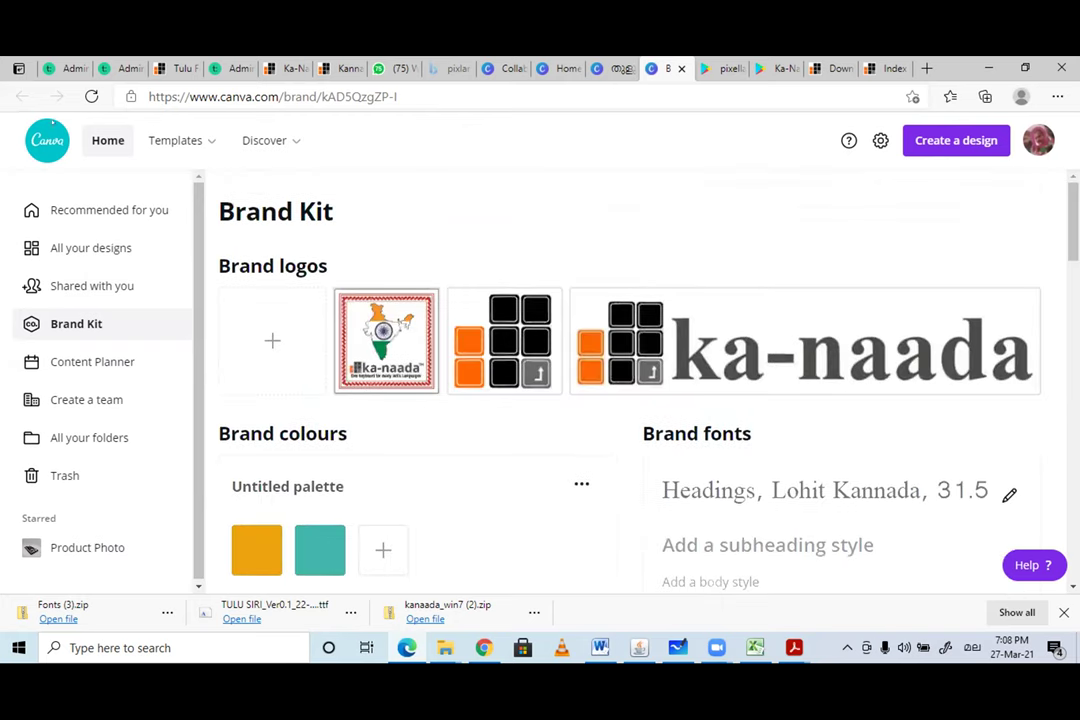
pyautogui.scroll(-3, 273, 211)
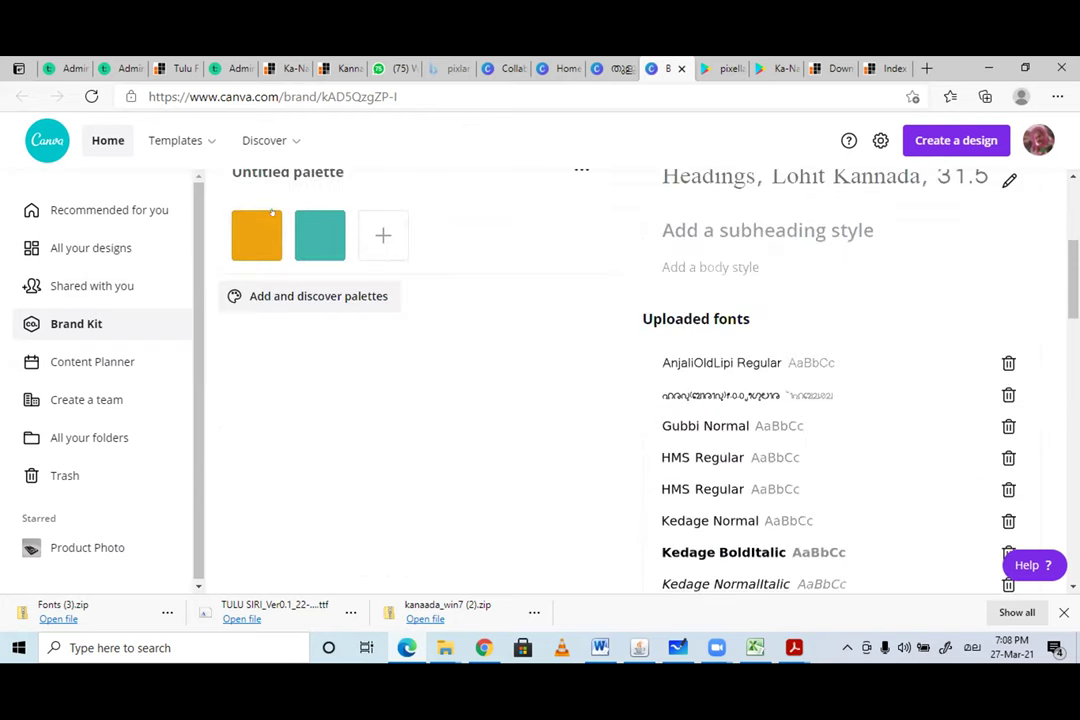
# - Return to the presentation, search the fonts for tulu, and apply TULUSRI Regular to the title
pyautogui.click(612, 68)
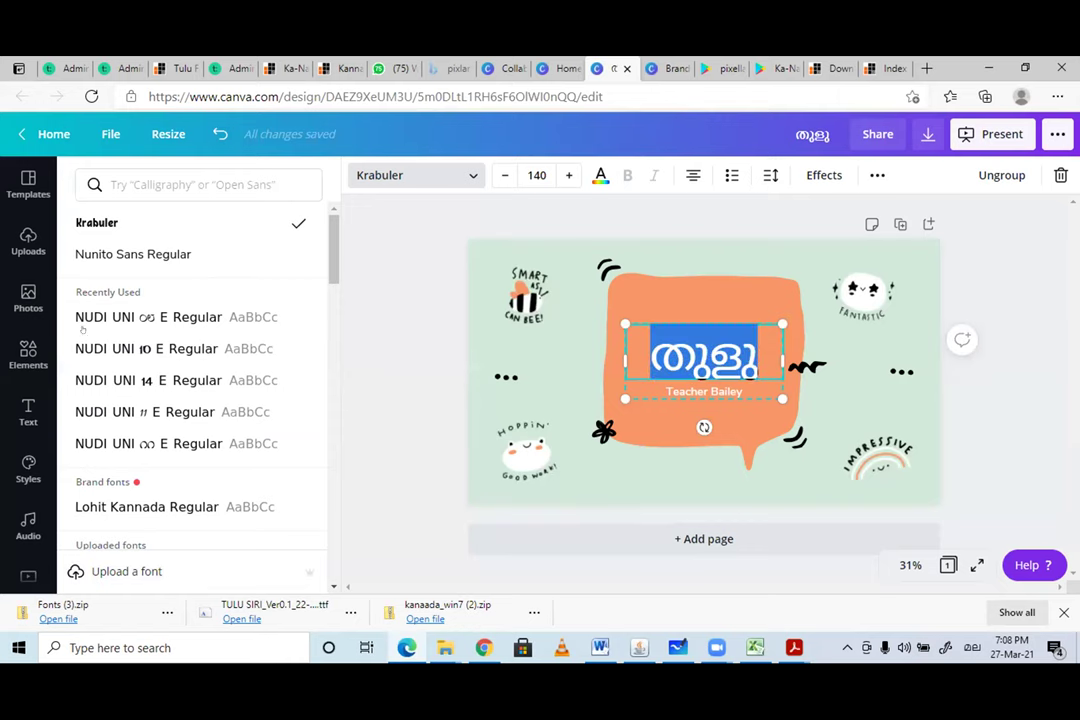
pyautogui.click(145, 178)
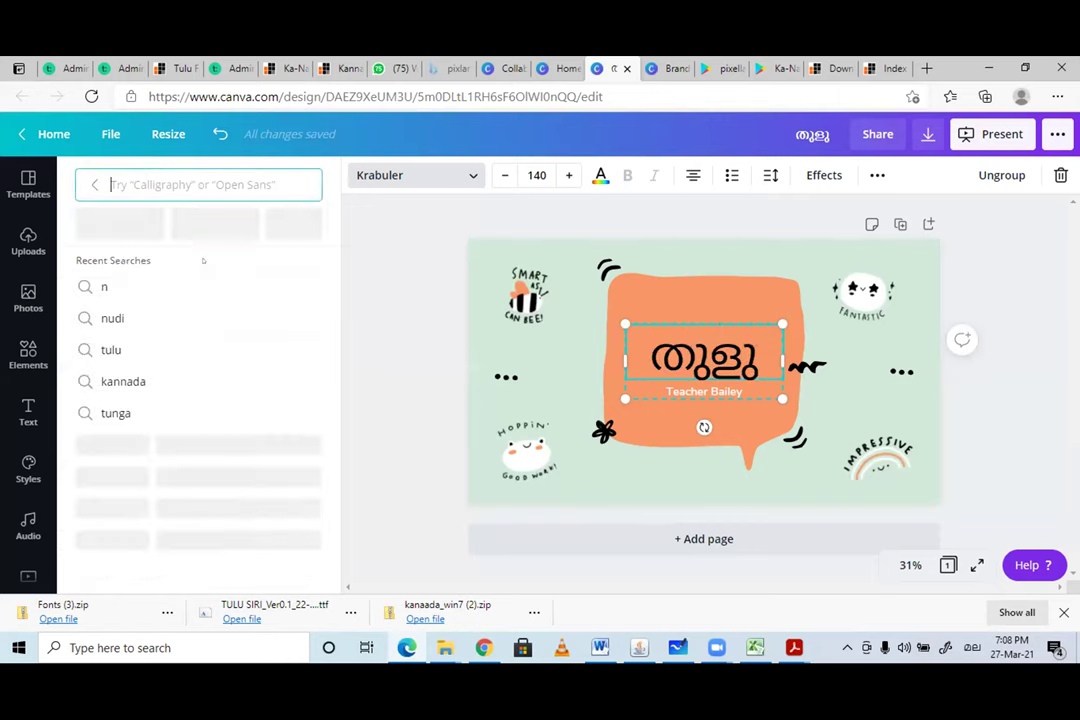
pyautogui.scroll(-1, 133, 366)
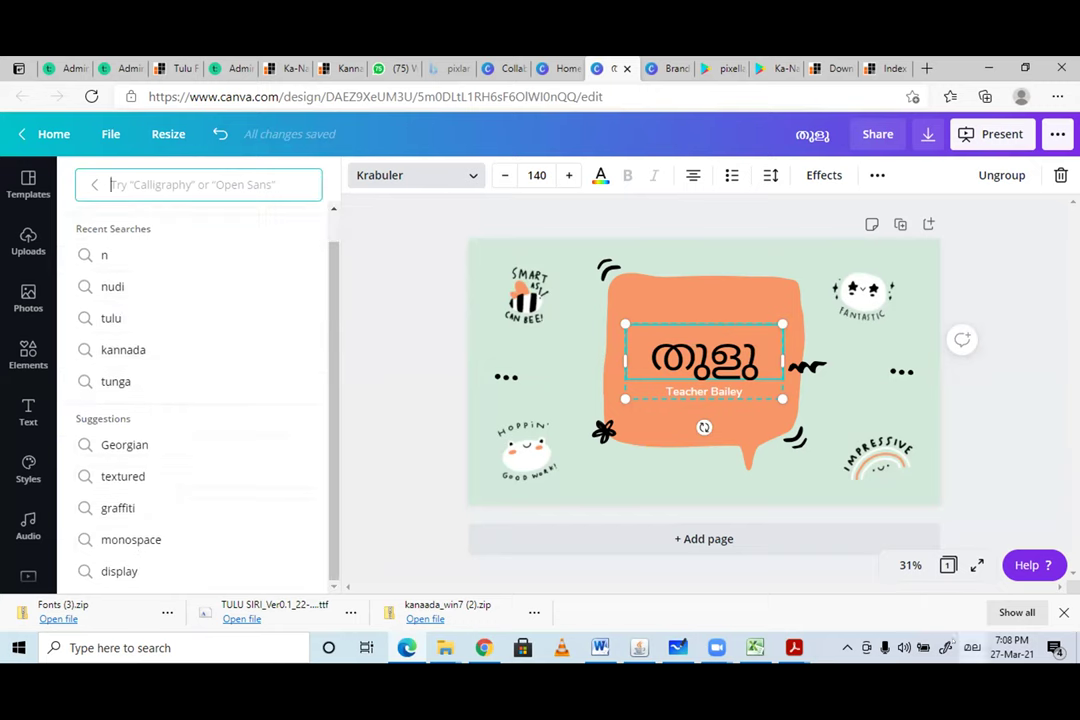
pyautogui.click(131, 317)
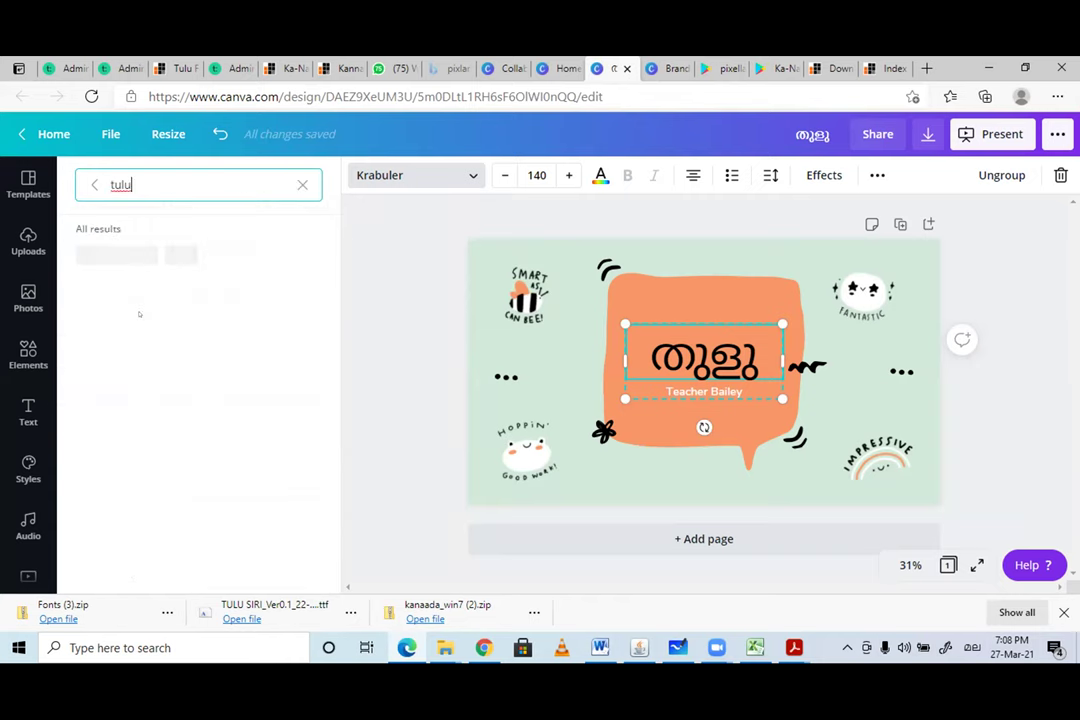
pyautogui.click(118, 254)
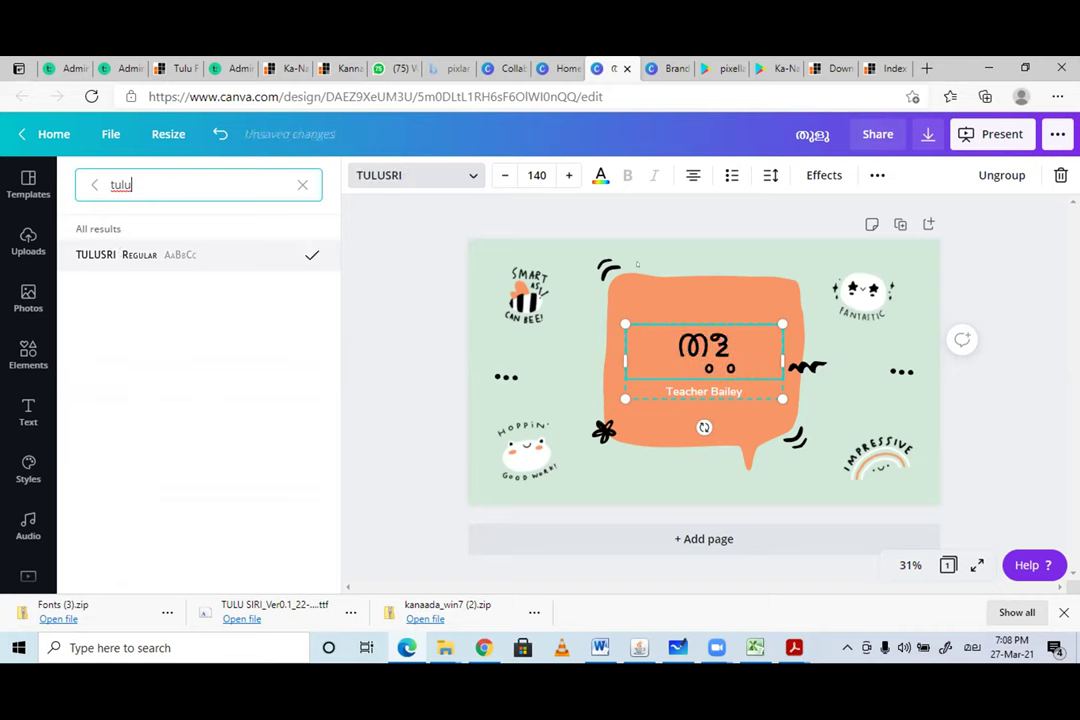
# - Enlarge the title group to a title font size of 171 and move it back onto the orange speech bubble
pyautogui.moveTo(782, 324); pyautogui.dragTo(818, 307)
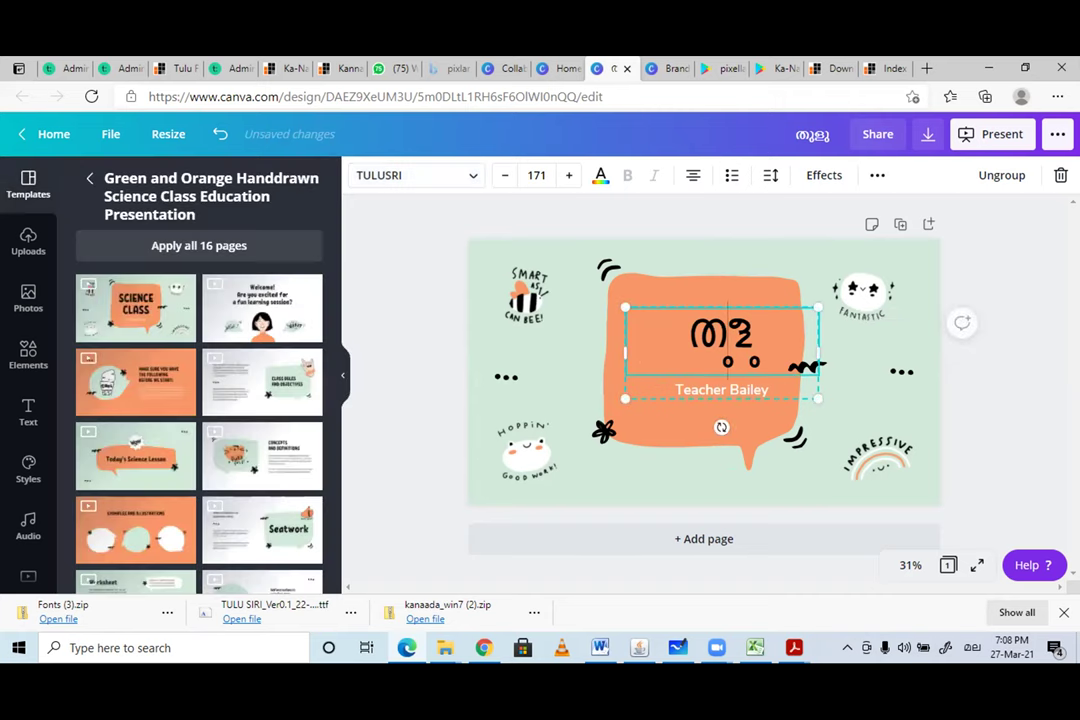
pyautogui.moveTo(725, 345); pyautogui.dragTo(685, 354)
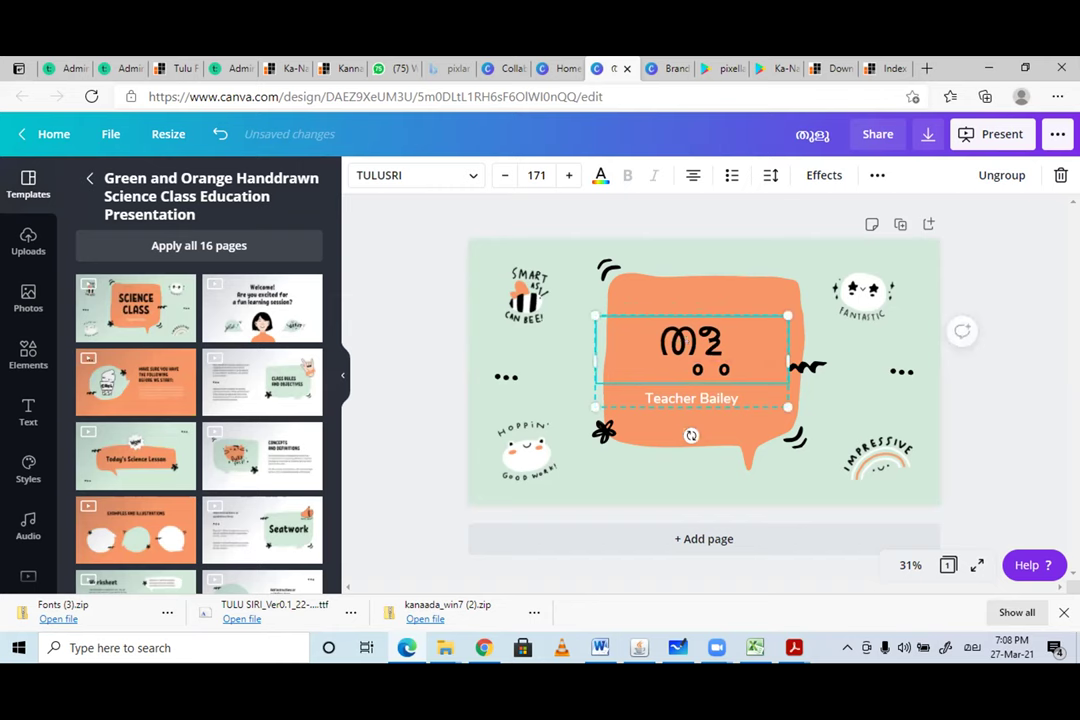
pyautogui.doubleClick(690, 343)
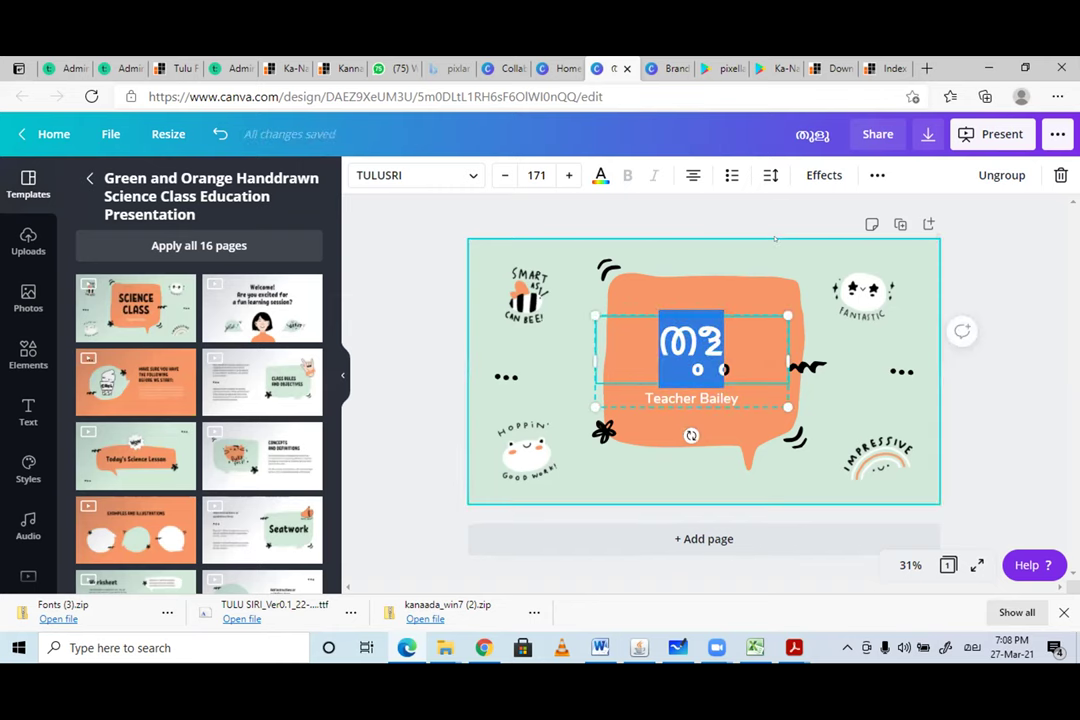
pyautogui.click(745, 255)
# - Set the title's text colour to the bright red from the default colours
pyautogui.click(691, 360)
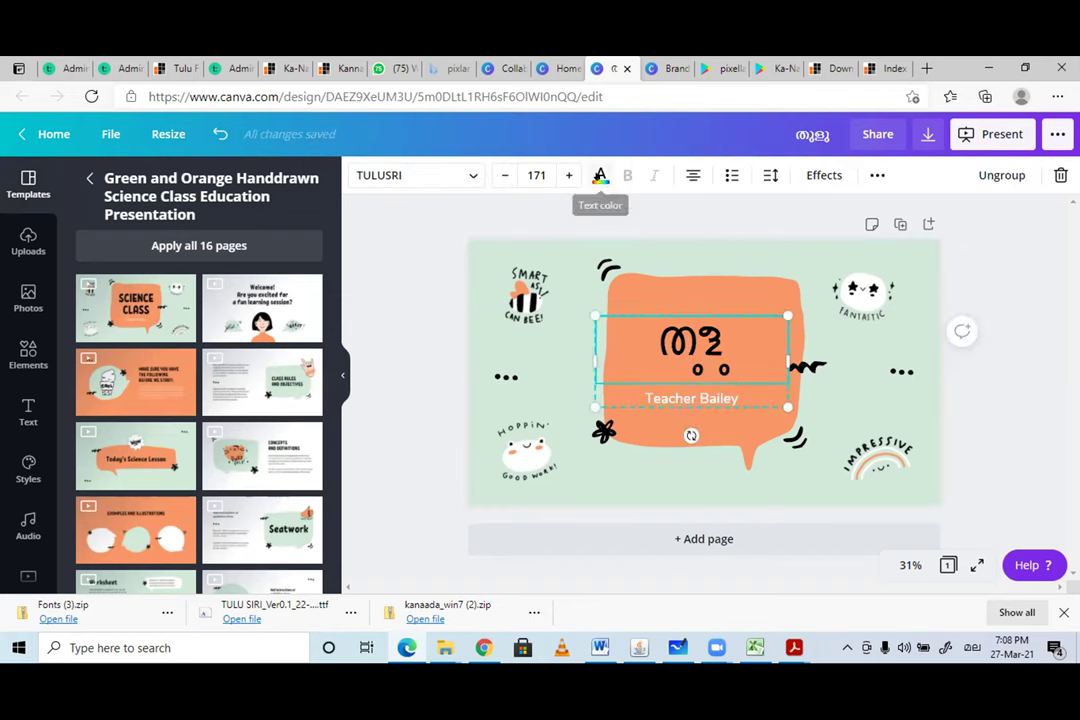
pyautogui.click(600, 175)
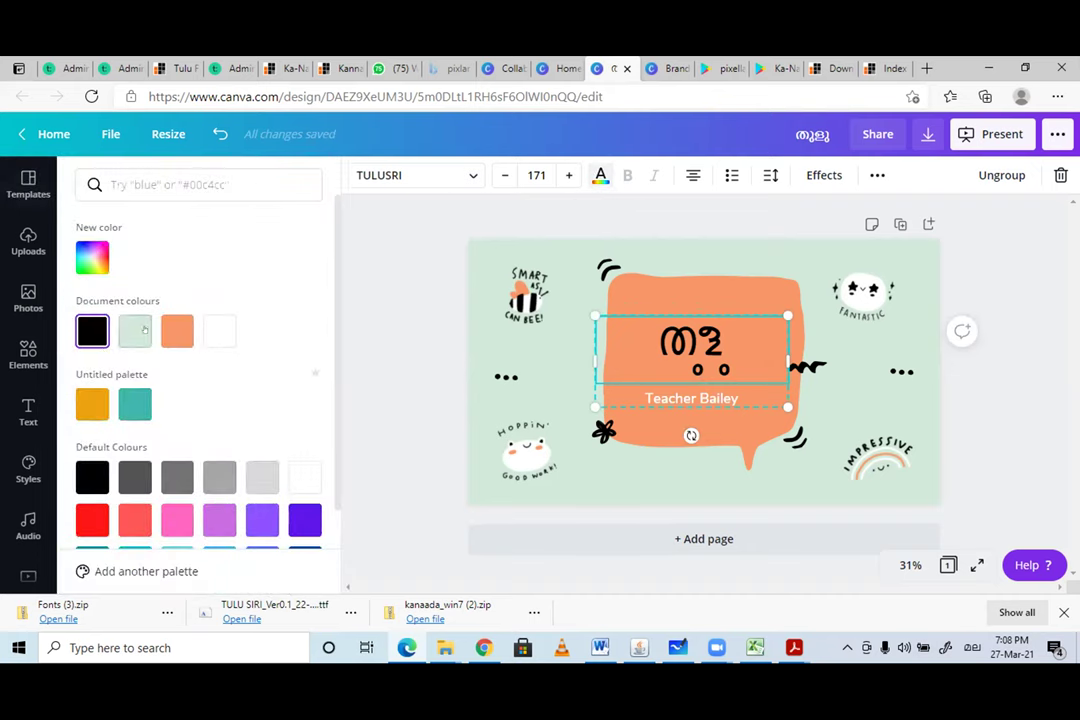
pyautogui.click(177, 330)
pyautogui.click(92, 477)
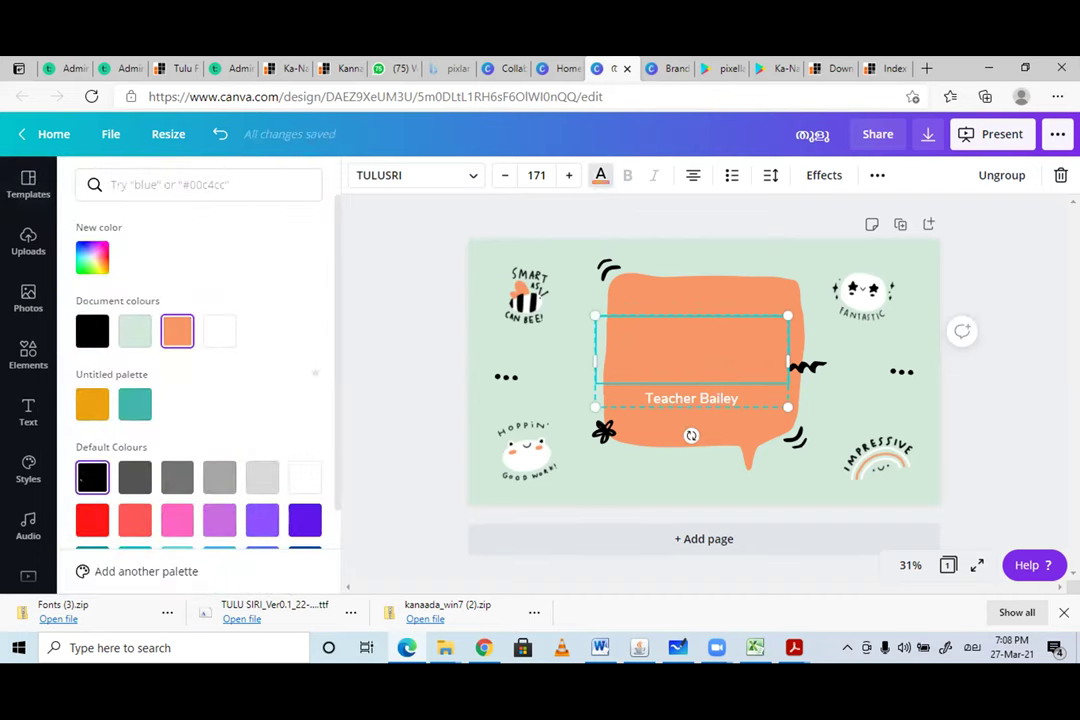
pyautogui.click(92, 519)
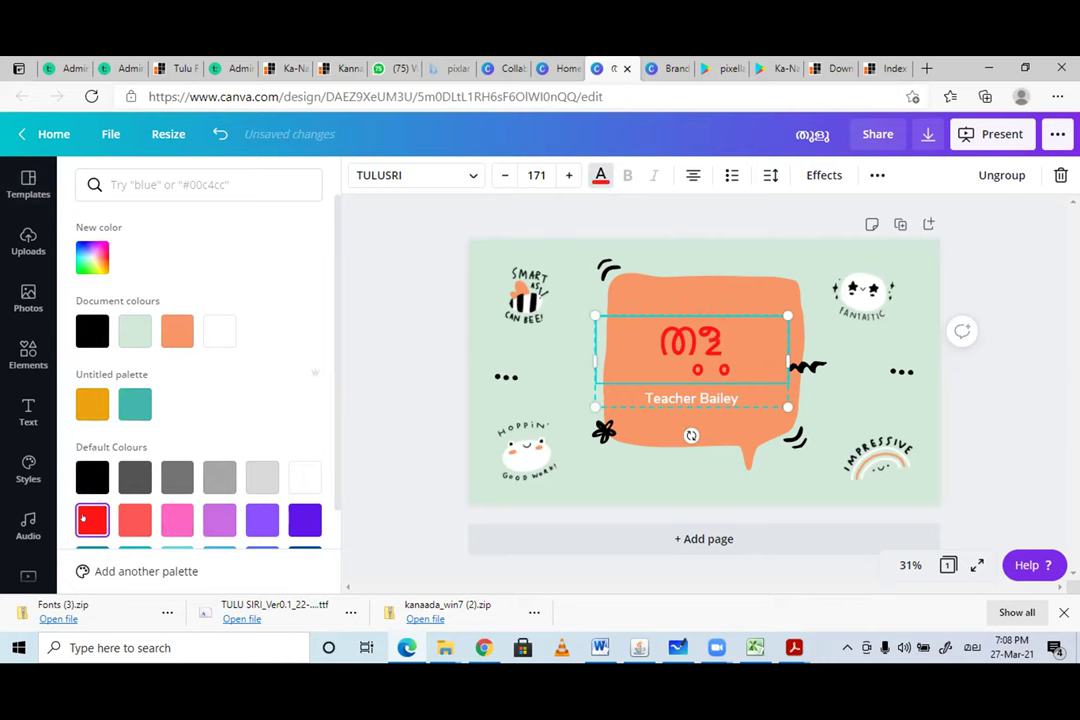
# - Try the Curve effect on the title, and the Glitch effect with an offset of 63
pyautogui.click(822, 176)
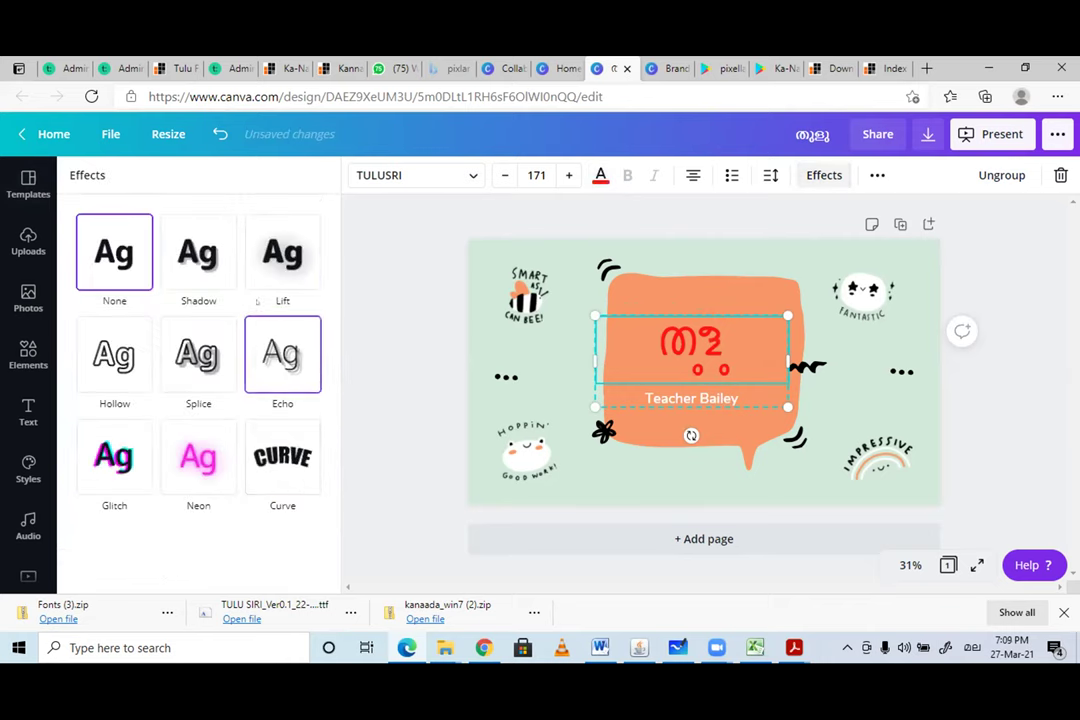
pyautogui.click(282, 457)
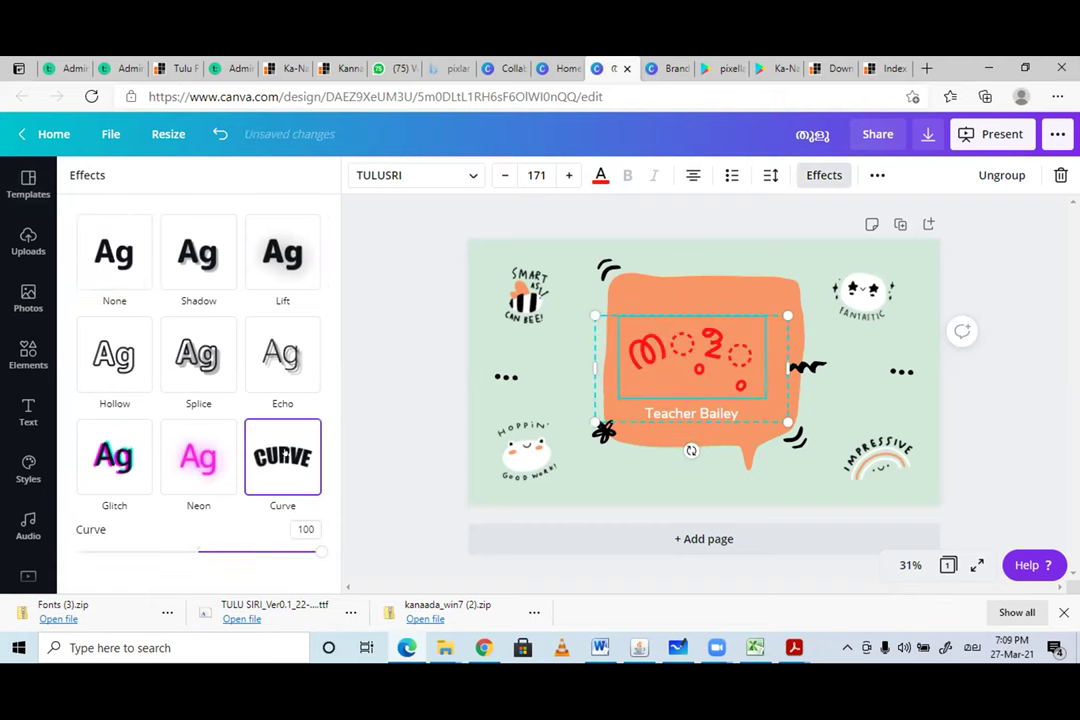
pyautogui.click(114, 452)
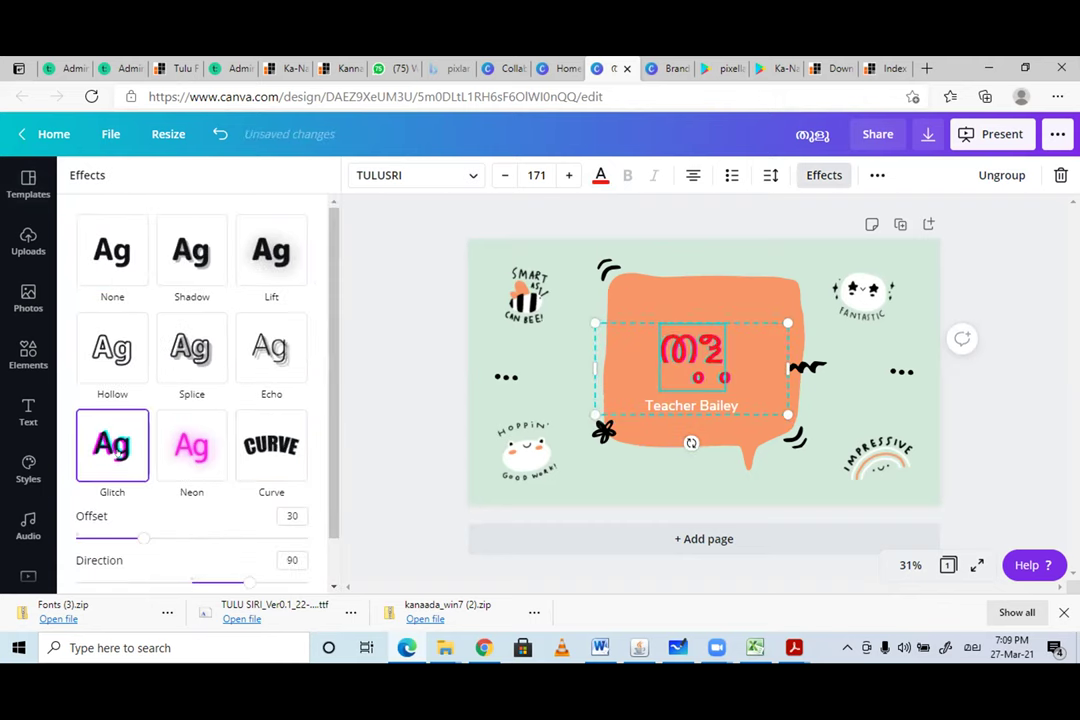
pyautogui.moveTo(133, 540); pyautogui.dragTo(221, 539)
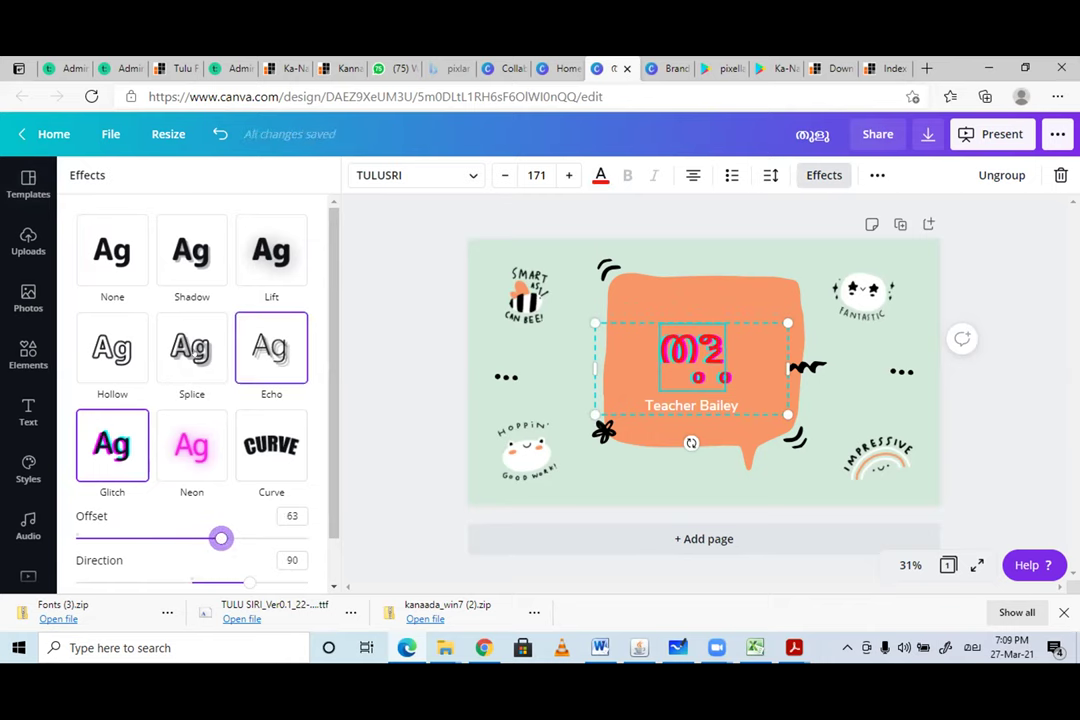
# - Try the Lift, Shadow and Hollow effects on the title
pyautogui.click(271, 252)
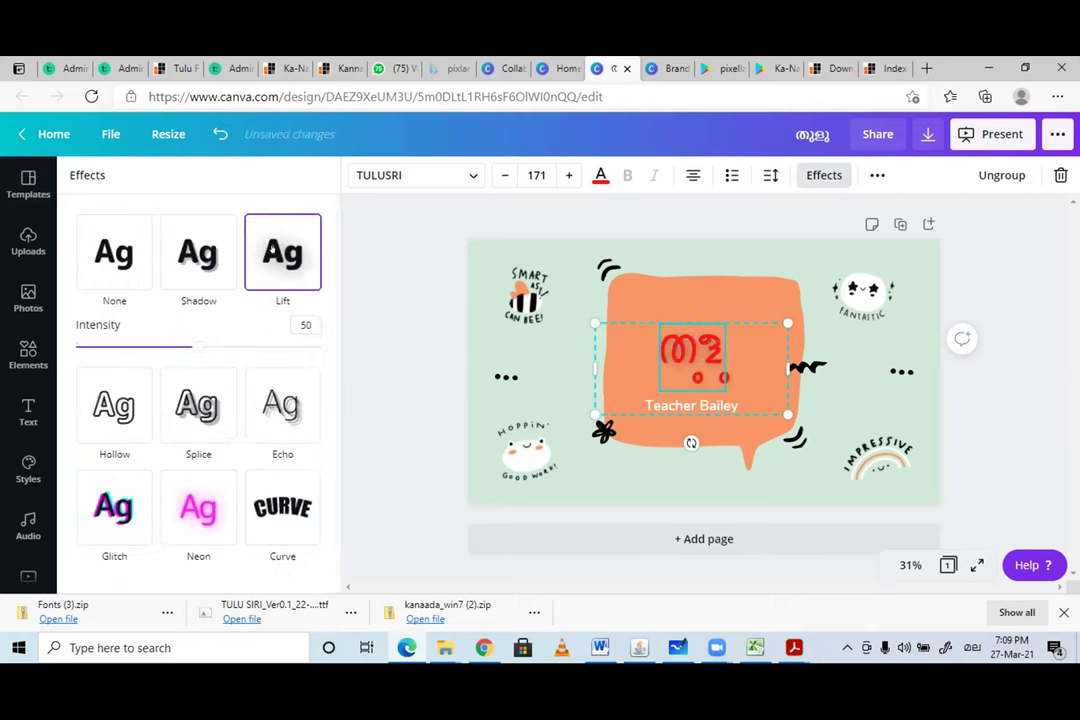
pyautogui.click(195, 250)
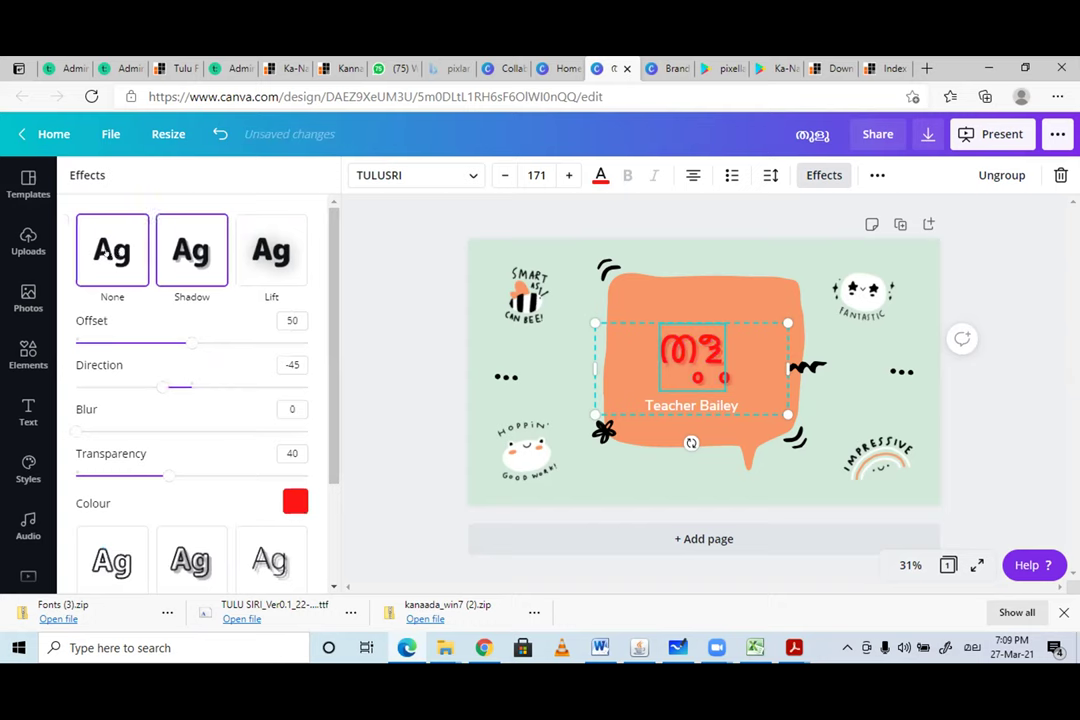
pyautogui.click(108, 252)
pyautogui.click(113, 358)
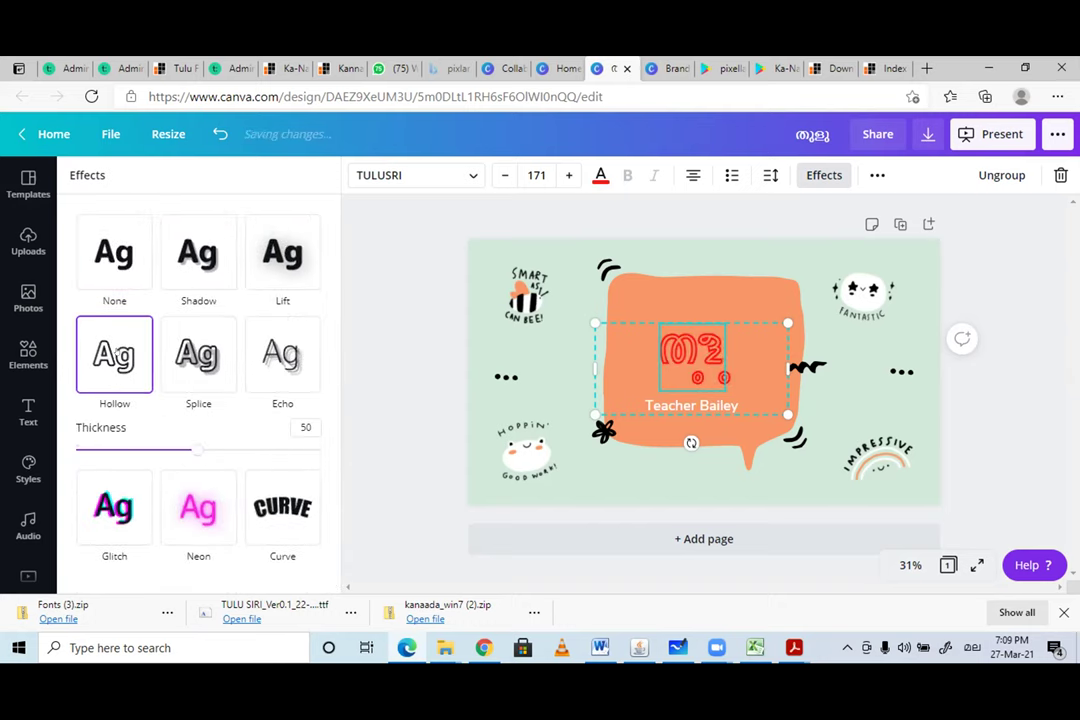
# - Apply the Splice effect to the title and look over its settings
pyautogui.click(198, 355)
pyautogui.scroll(-2, 220, 420)
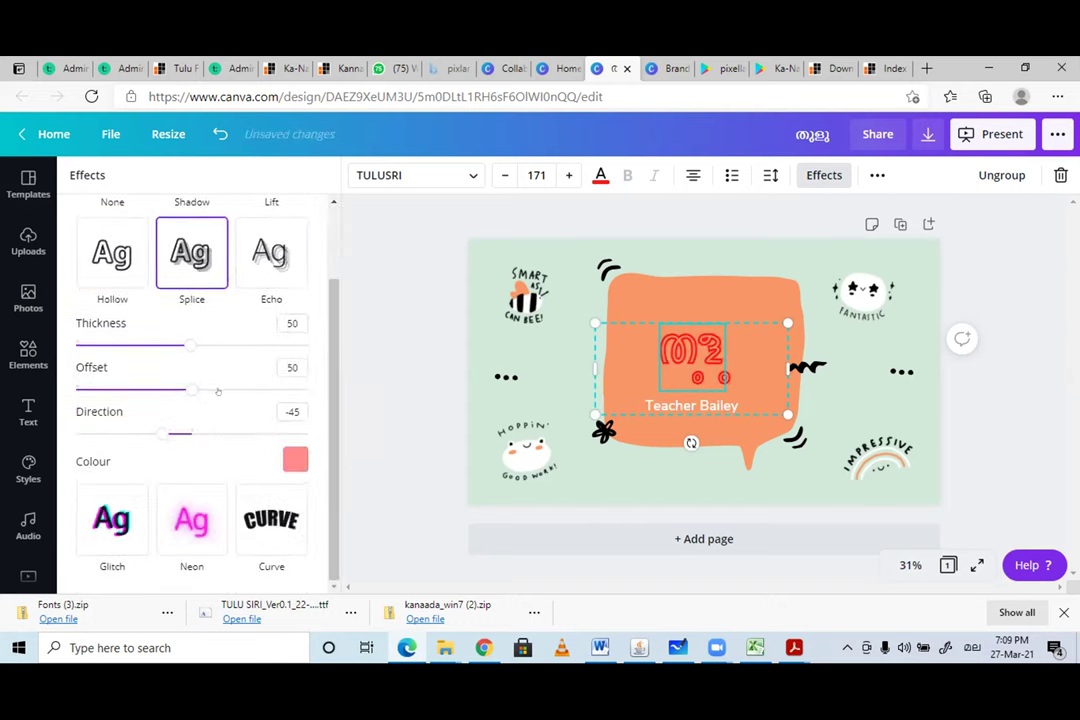
pyautogui.scroll(2, 228, 463)
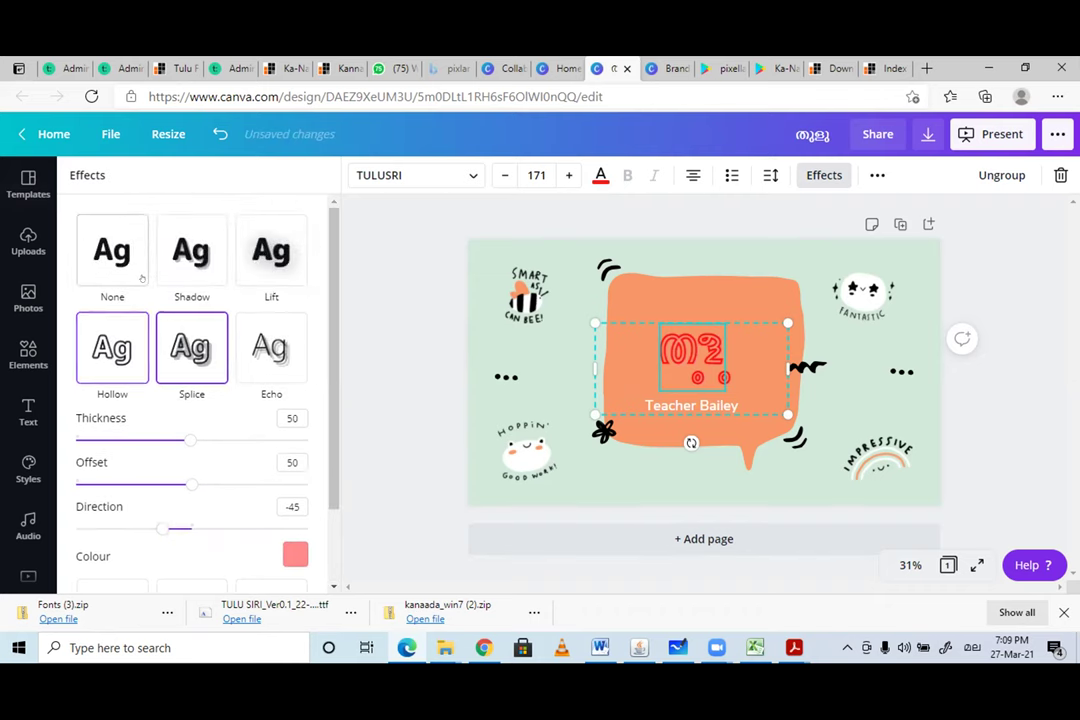
# - Open the Tulu Alphabet Chart-Multi Langauge design from the list of all designs
pyautogui.click(45, 134)
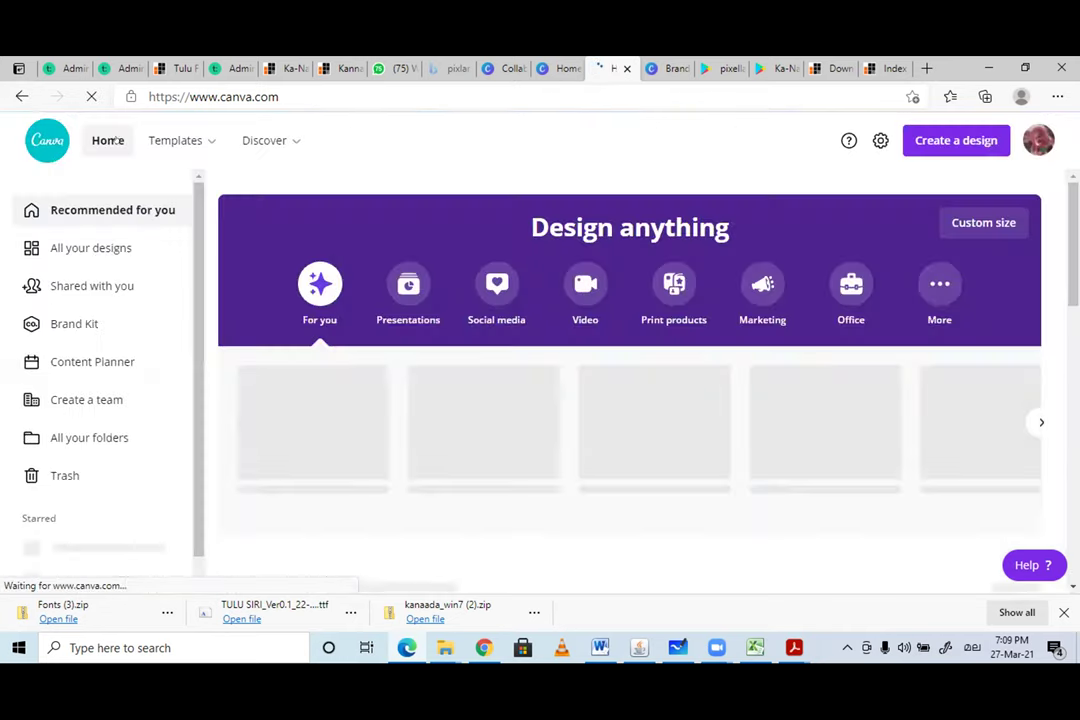
pyautogui.click(93, 248)
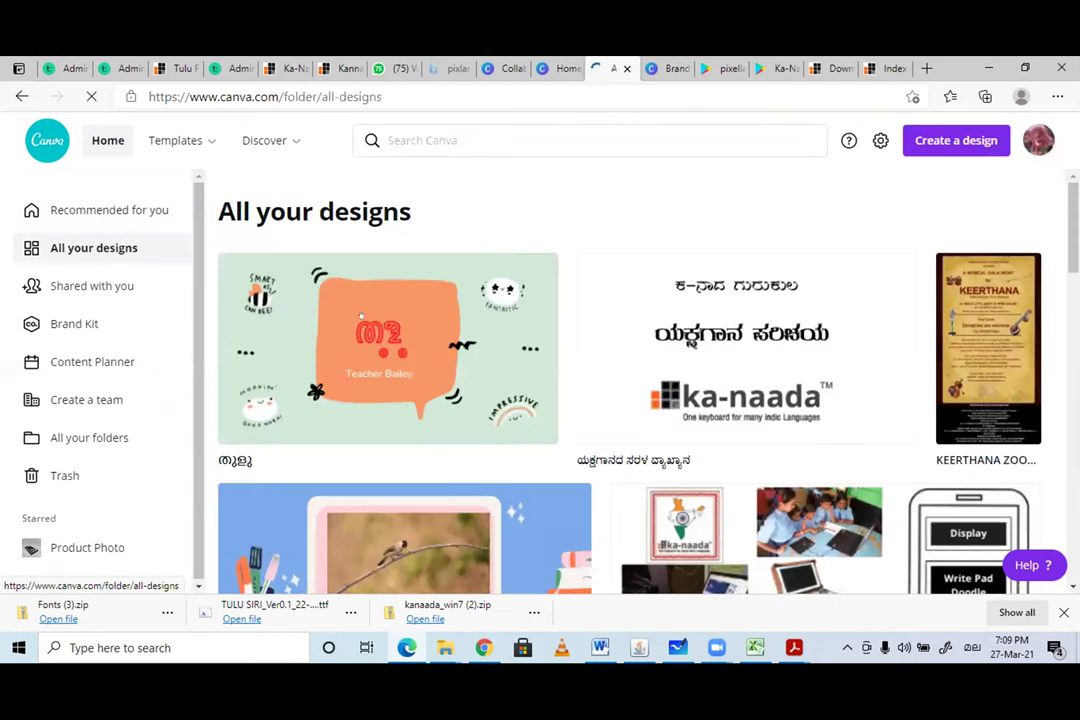
pyautogui.scroll(-1, 721, 386)
pyautogui.scroll(-3, 723, 391)
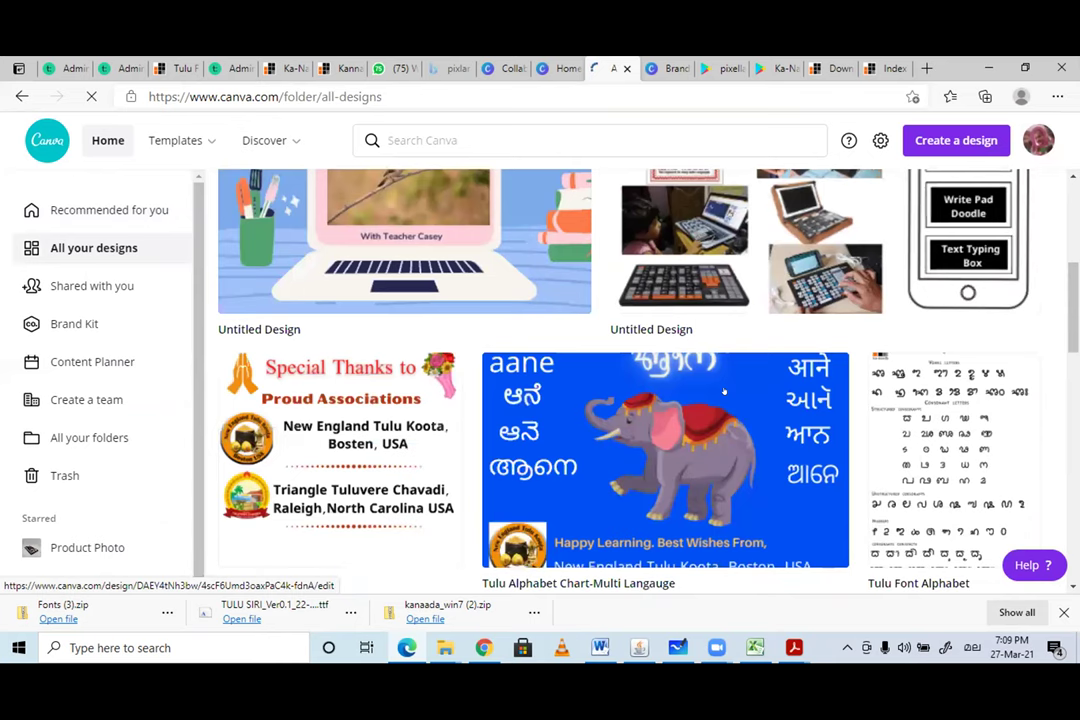
pyautogui.scroll(-1, 724, 391)
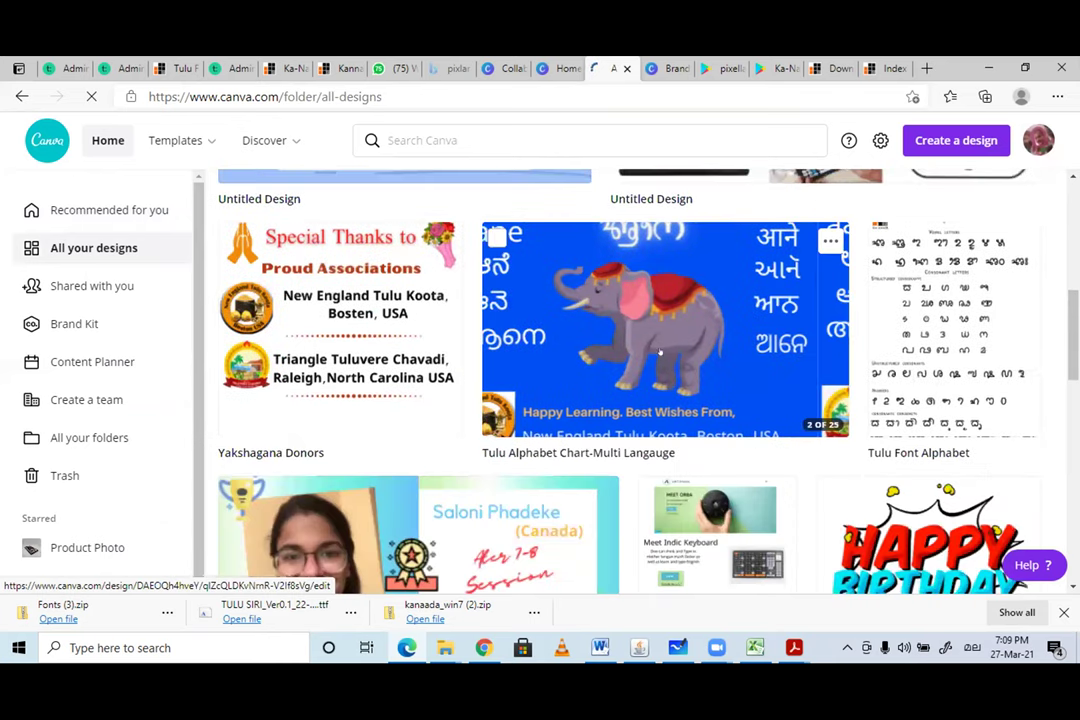
pyautogui.click(596, 313)
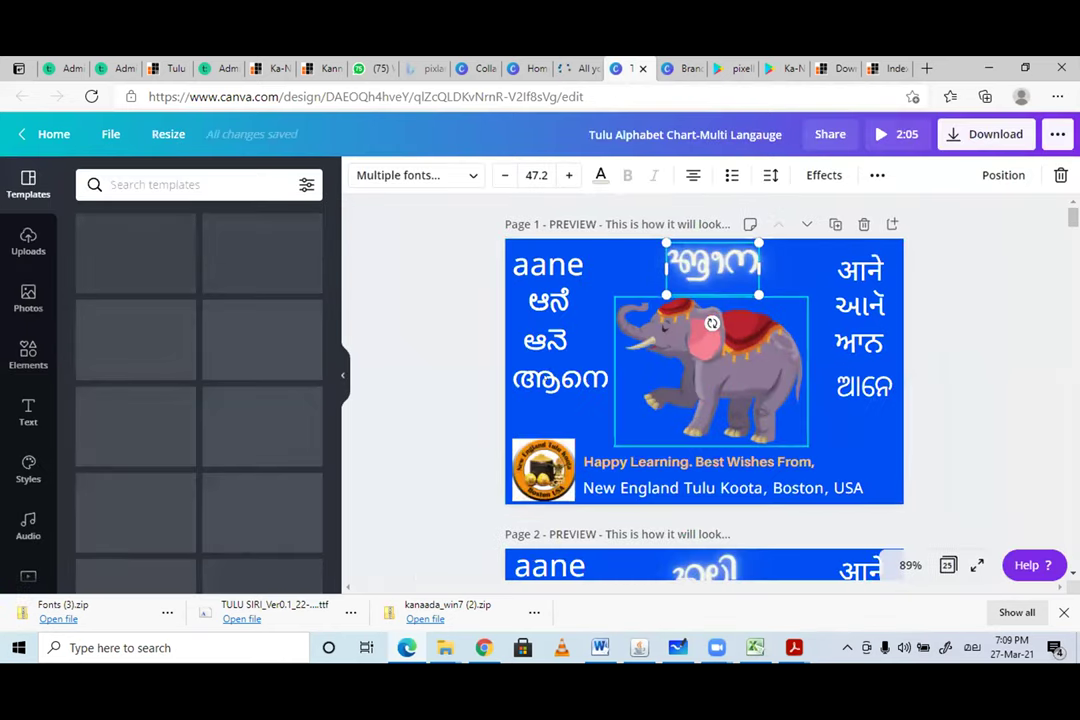
# - Examine the fonts of the Malayalam word on page 1 and the Tulu title above the frog on page 7
pyautogui.click(560, 380)
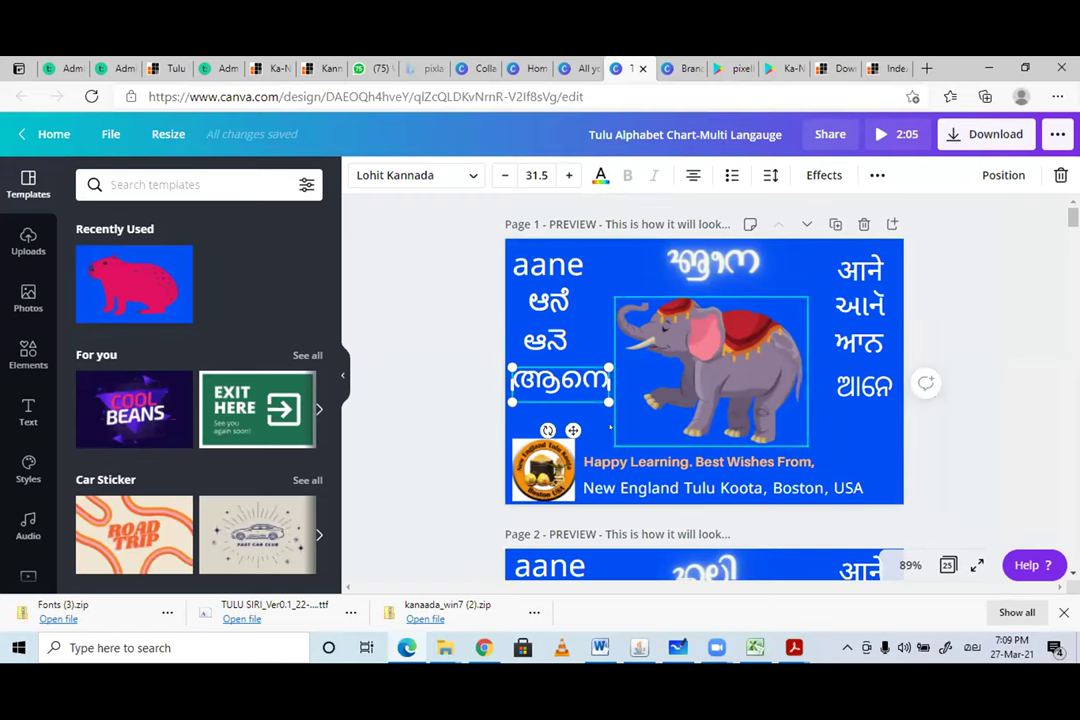
pyautogui.scroll(-2, 637, 418)
pyautogui.scroll(-5, 648, 417)
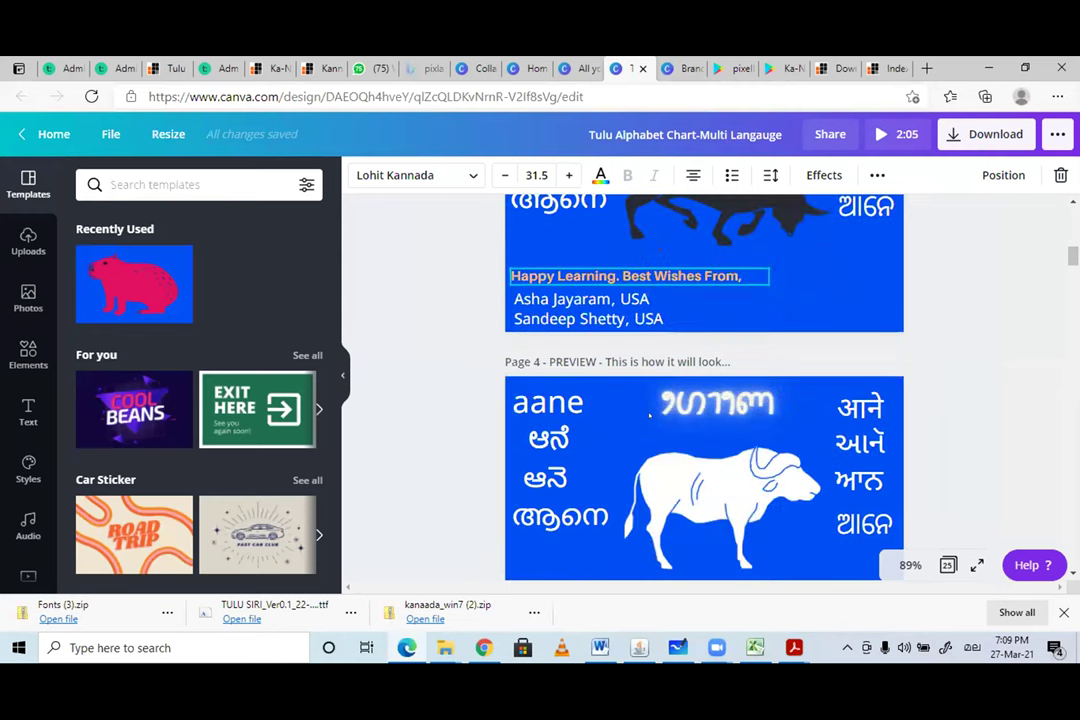
pyautogui.scroll(-5, 649, 416)
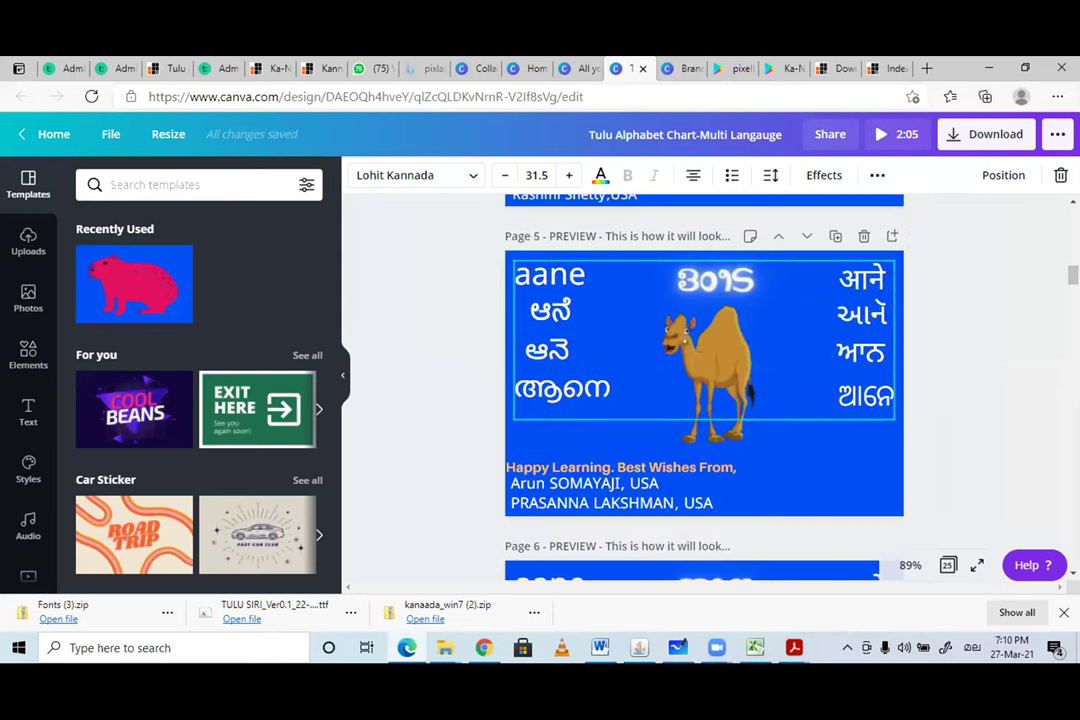
pyautogui.scroll(-6, 612, 388)
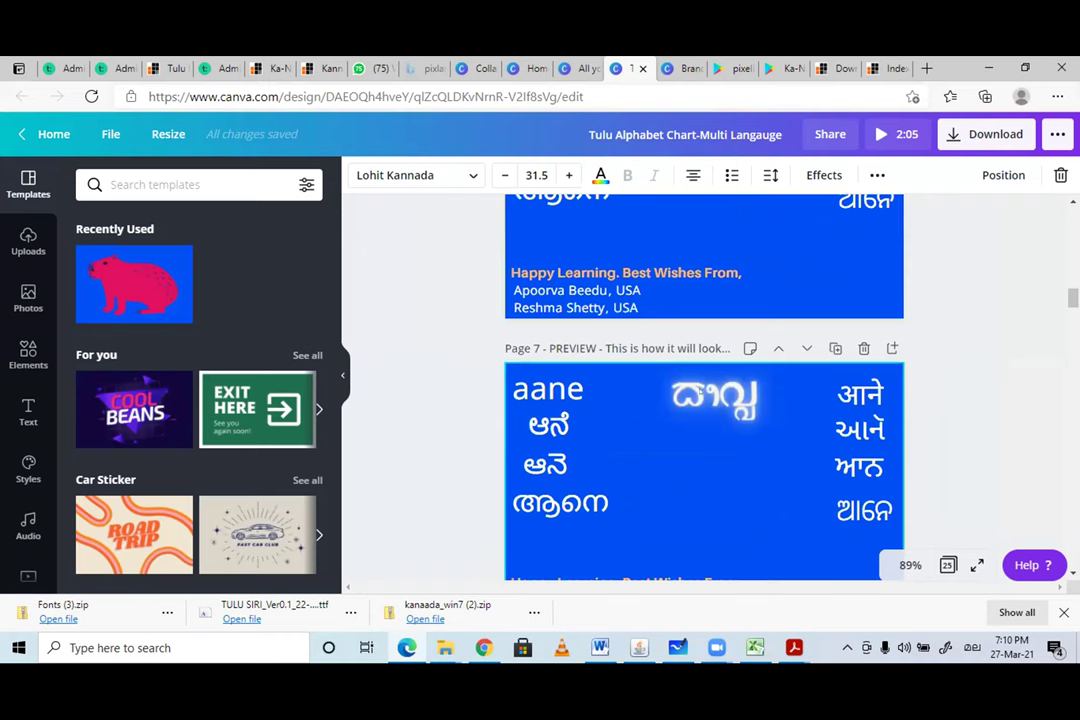
pyautogui.click(713, 398)
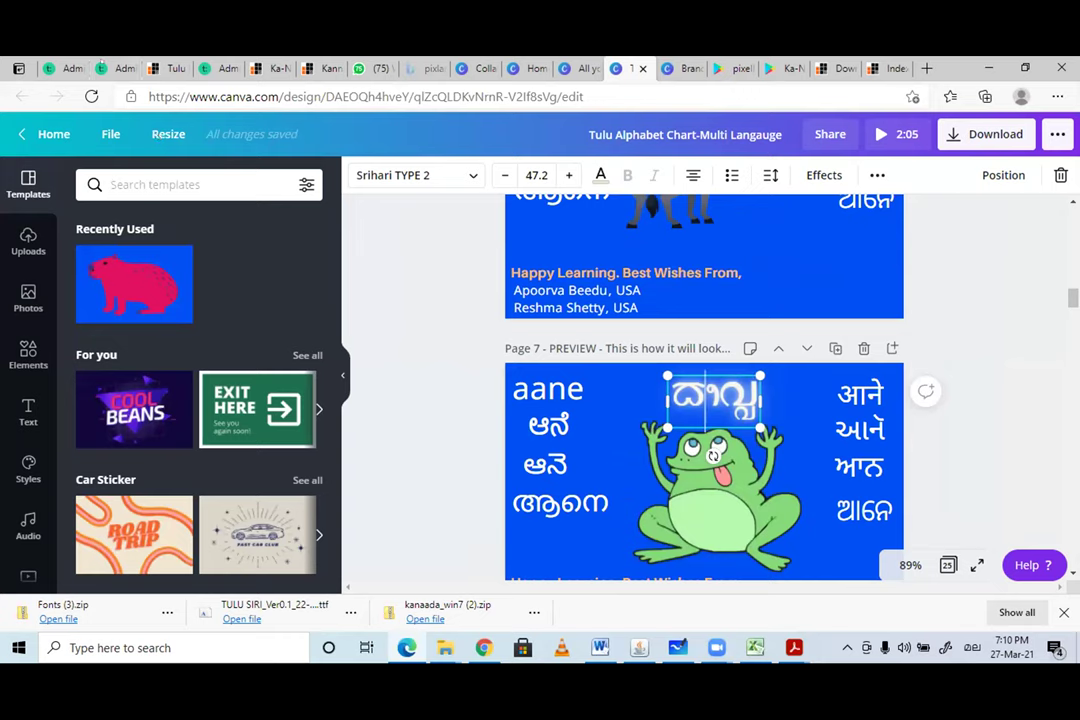
# - Switch to the Tulu Fonts lecture on Teachable and highlight the TULU SIRI and Srihari TYPE 1 font downloads
pyautogui.click(60, 68)
pyautogui.click(117, 67)
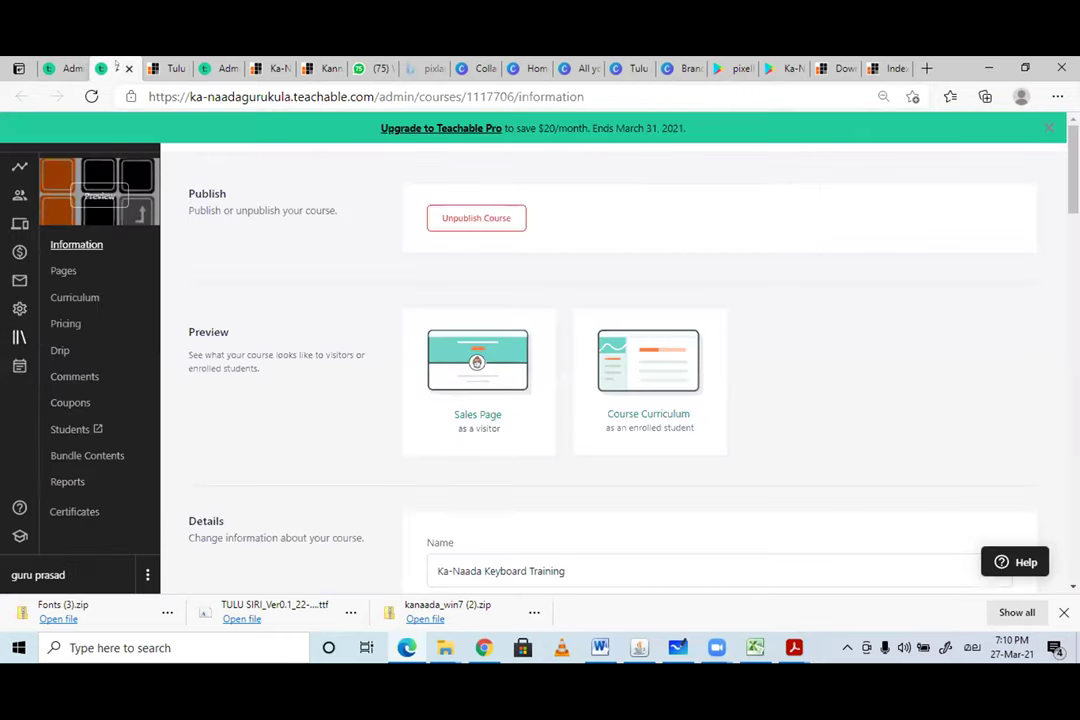
pyautogui.click(170, 66)
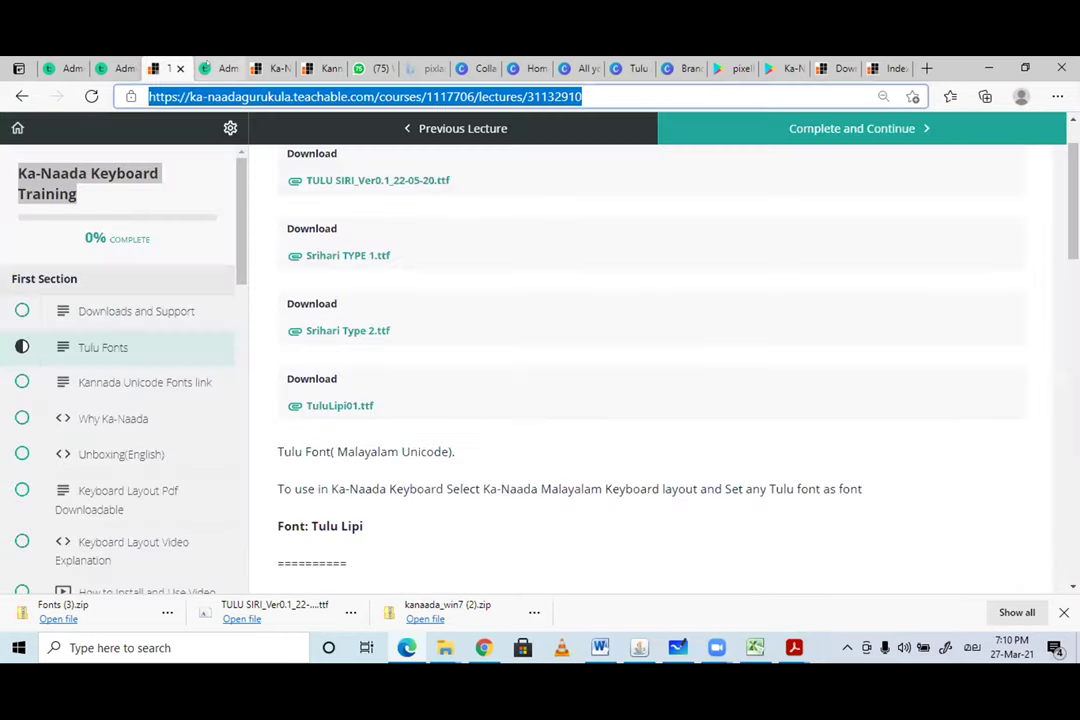
pyautogui.moveTo(392, 332); pyautogui.dragTo(285, 330)
pyautogui.moveTo(451, 180); pyautogui.dragTo(302, 180)
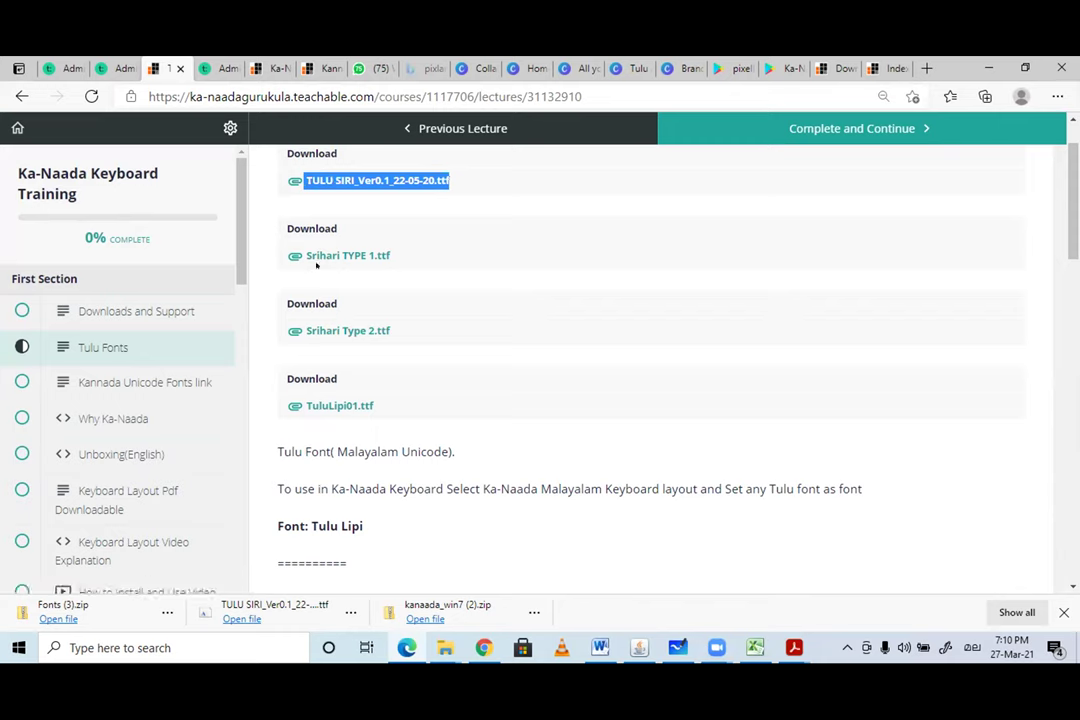
pyautogui.moveTo(405, 254); pyautogui.dragTo(293, 261)
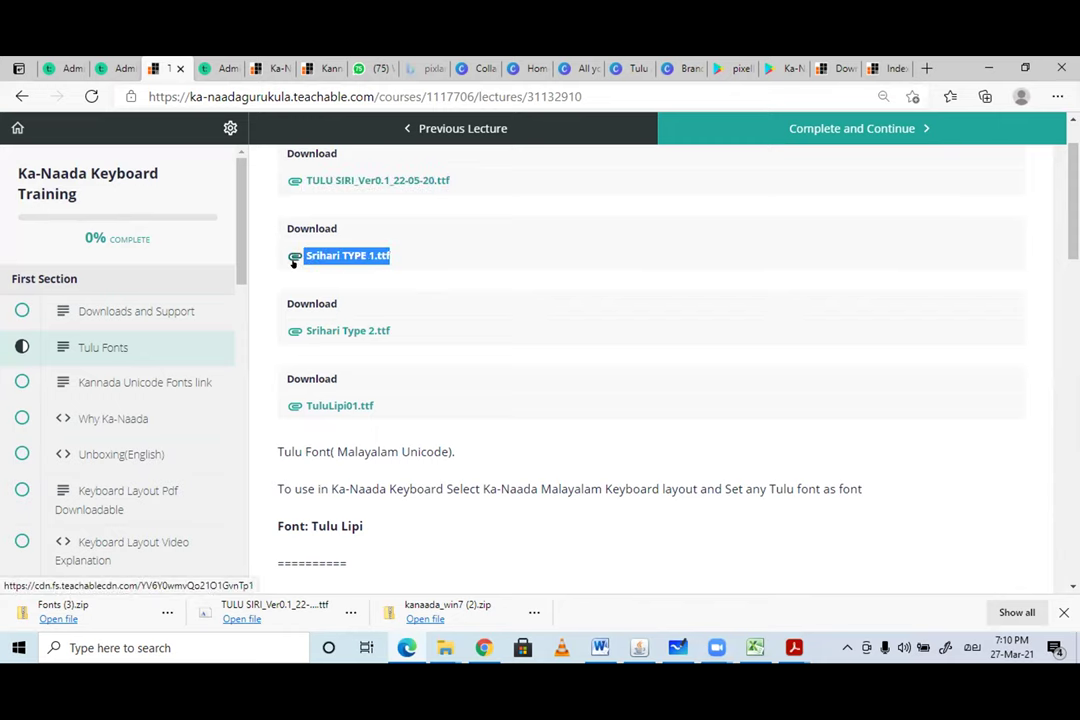
pyautogui.click(255, 189)
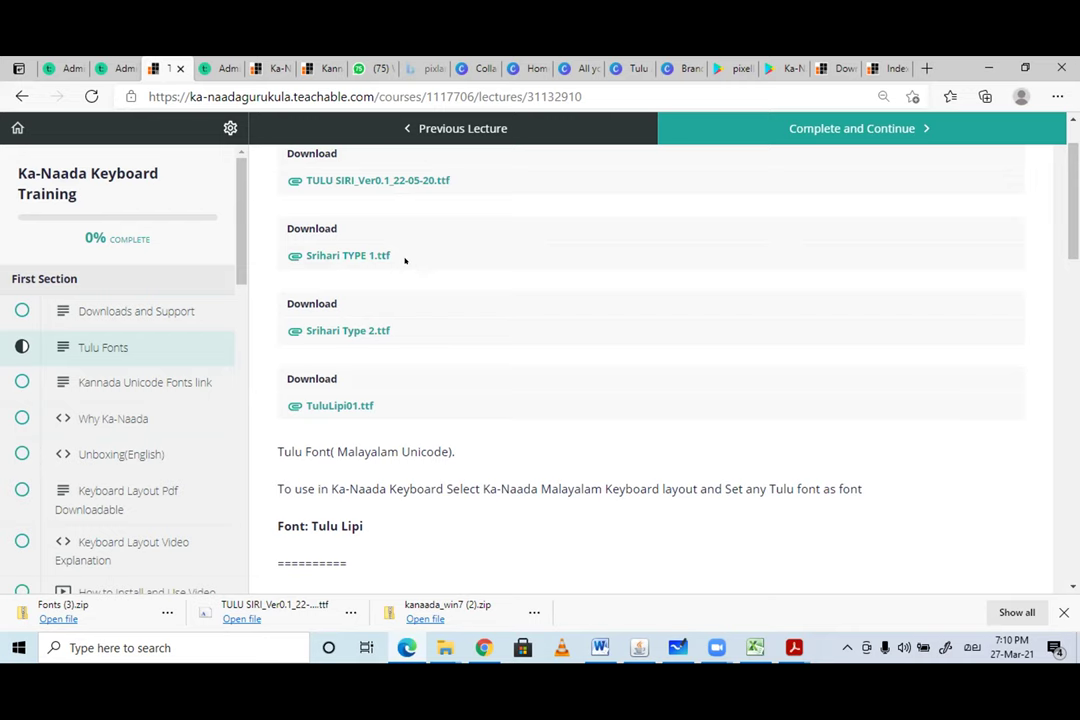
pyautogui.moveTo(405, 261); pyautogui.dragTo(298, 254)
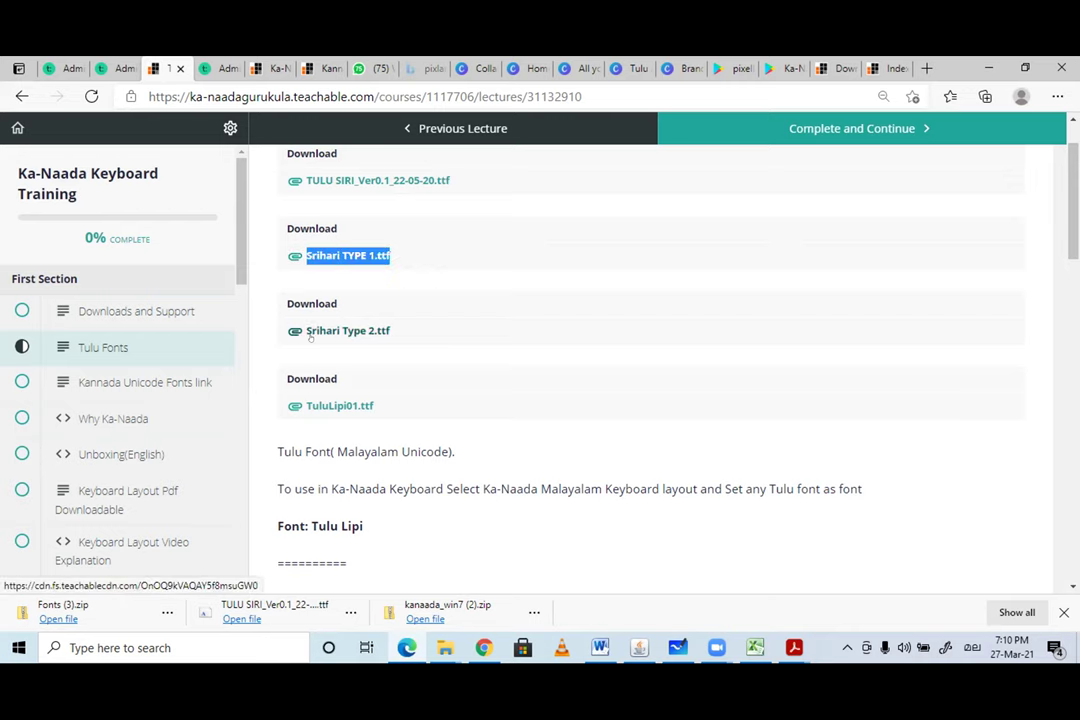
# - Read through the Tulu Fonts lecture's usage notes and return to its list of font downloads
pyautogui.scroll(-5, 394, 427)
pyautogui.scroll(-5, 394, 427)
pyautogui.scroll(10, 395, 428)
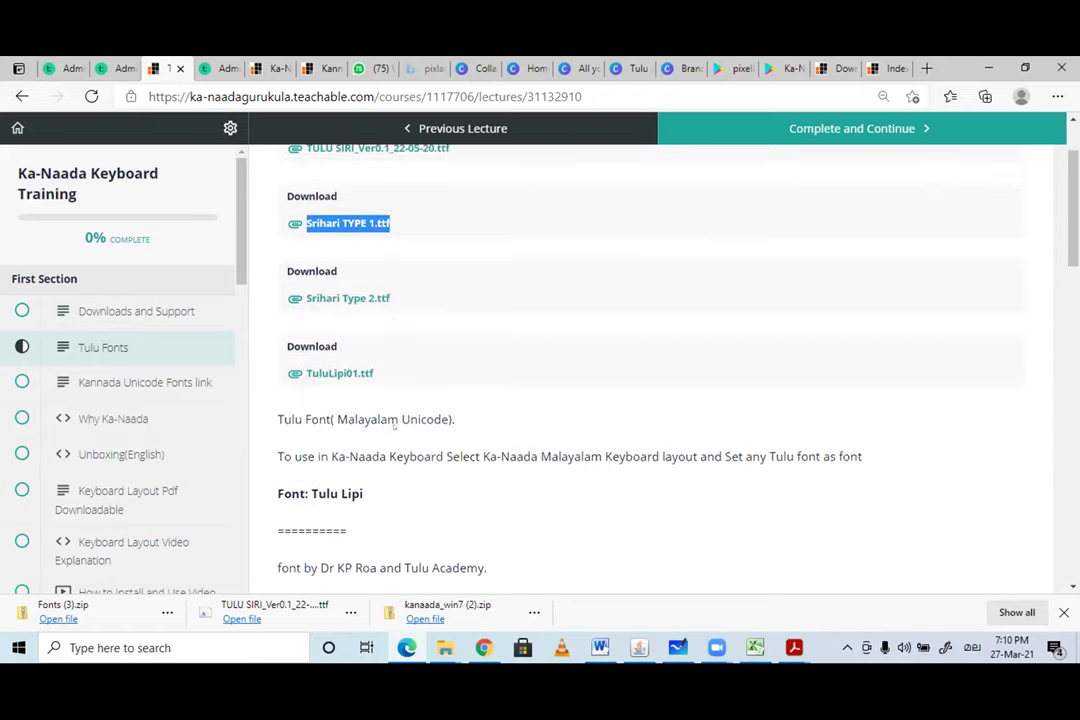
pyautogui.scroll(2, 395, 427)
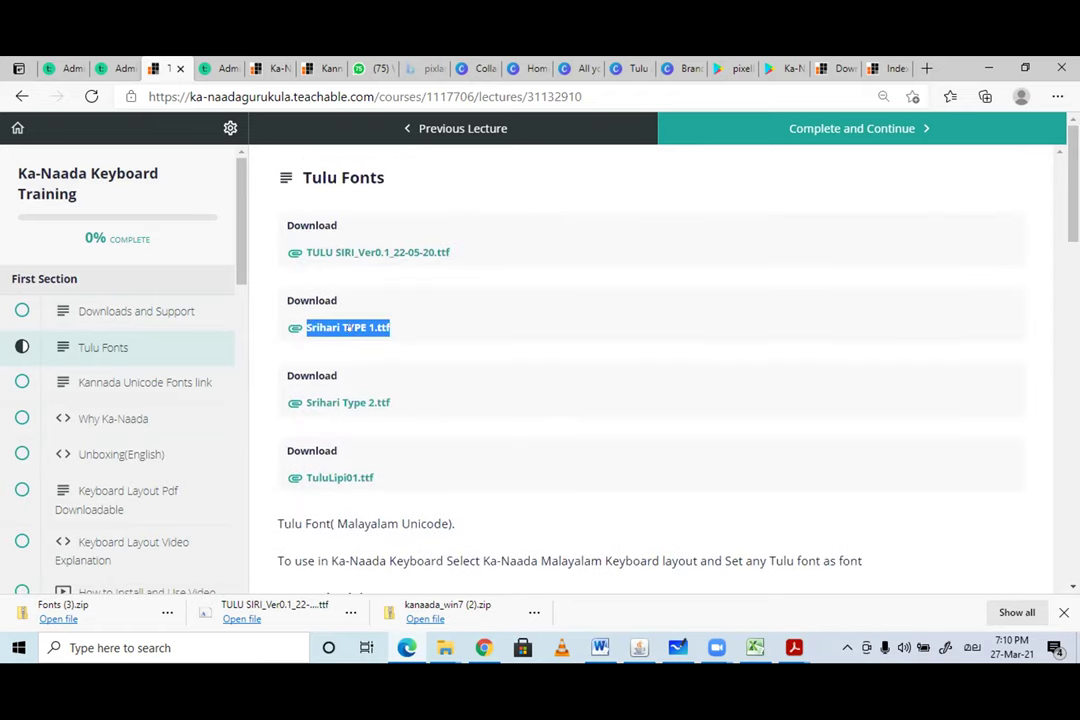
pyautogui.scroll(-10, 350, 335)
pyautogui.scroll(10, 357, 350)
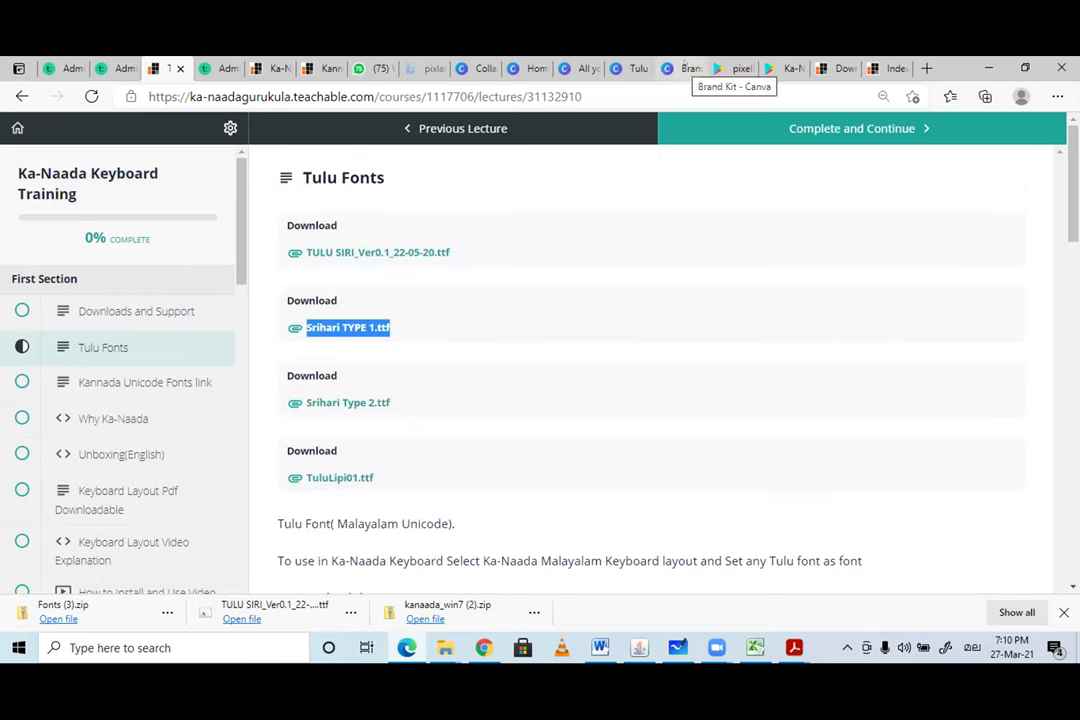
# - View the uploaded fonts in the Canva Brand Kit, and look over the Tulu alphabet chart's pages around the donkey page
pyautogui.click(686, 67)
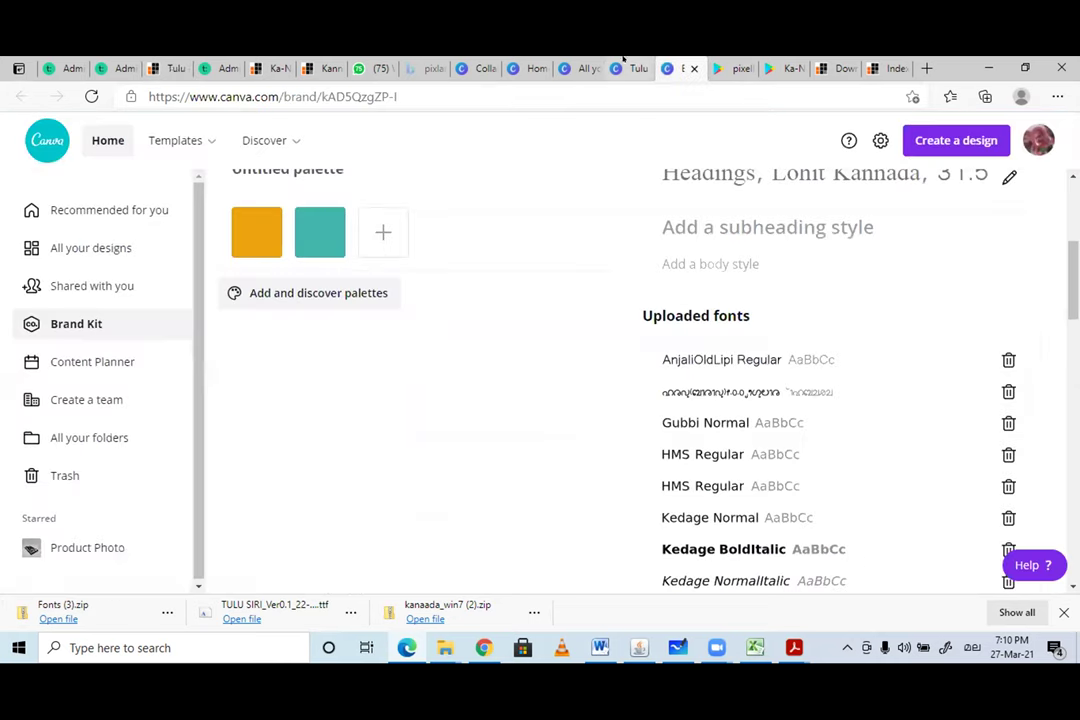
pyautogui.hotkey('ctrl', 'shift', 'Tab')
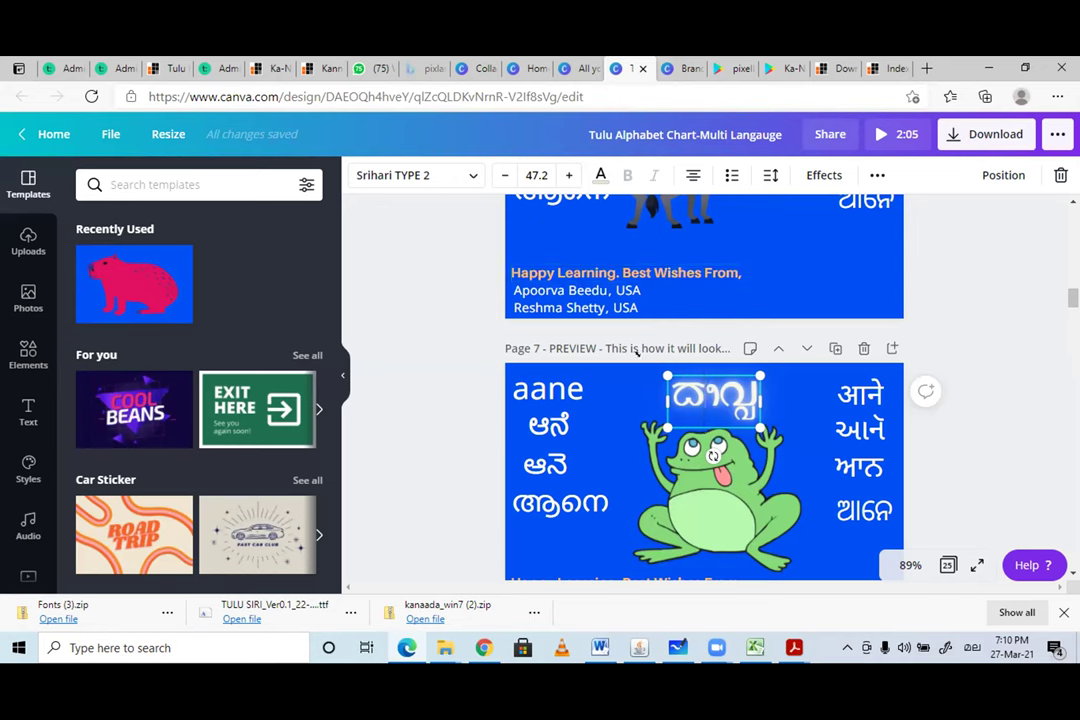
pyautogui.scroll(3, 420, 250)
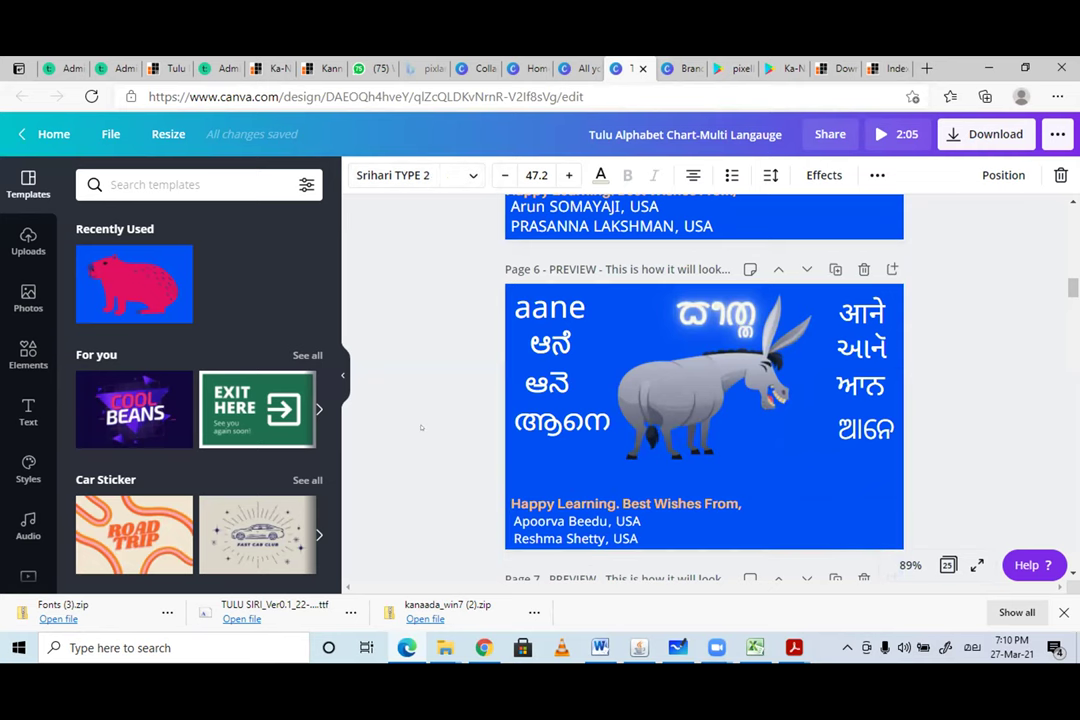
pyautogui.scroll(-2, 421, 427)
pyautogui.scroll(3, 400, 440)
pyautogui.scroll(-1, 232, 467)
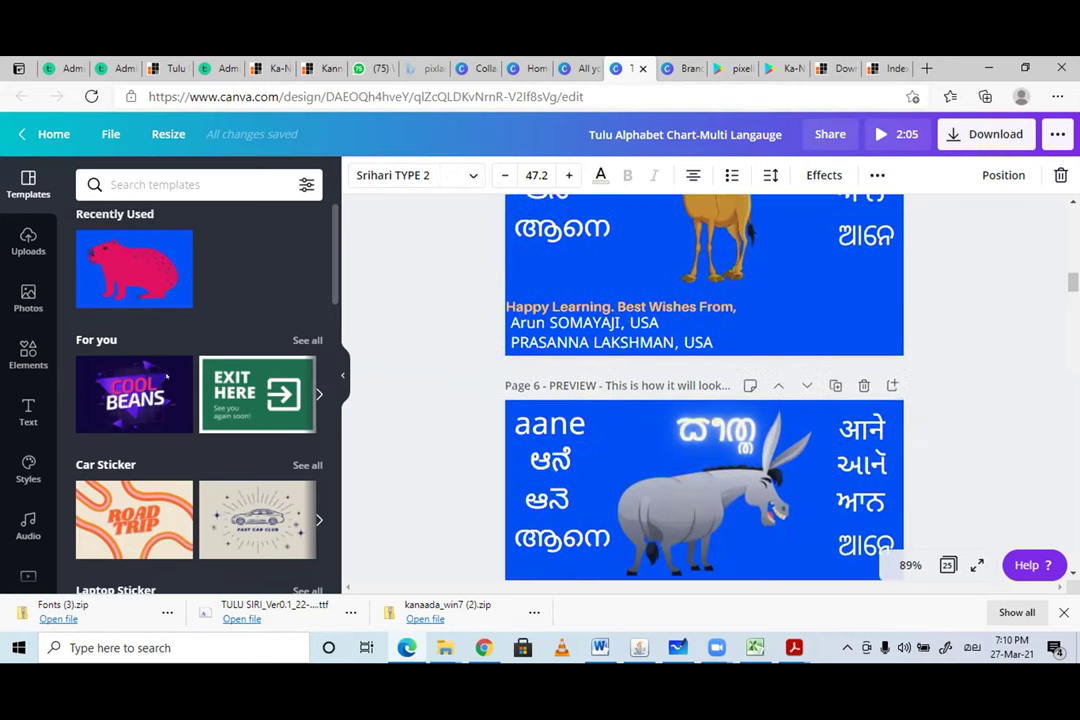
pyautogui.scroll(-2, 156, 378)
pyautogui.scroll(2, 70, 260)
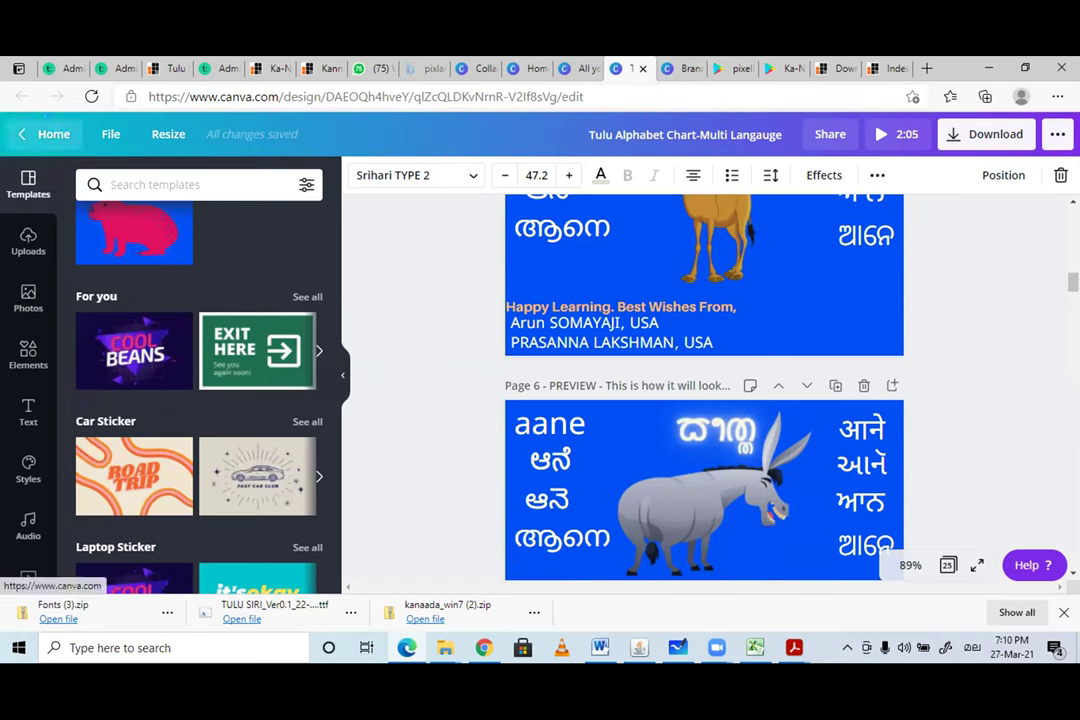
# - Open the Ka-Naada folder in Canva and look over its subfolders and designs
pyautogui.click(50, 133)
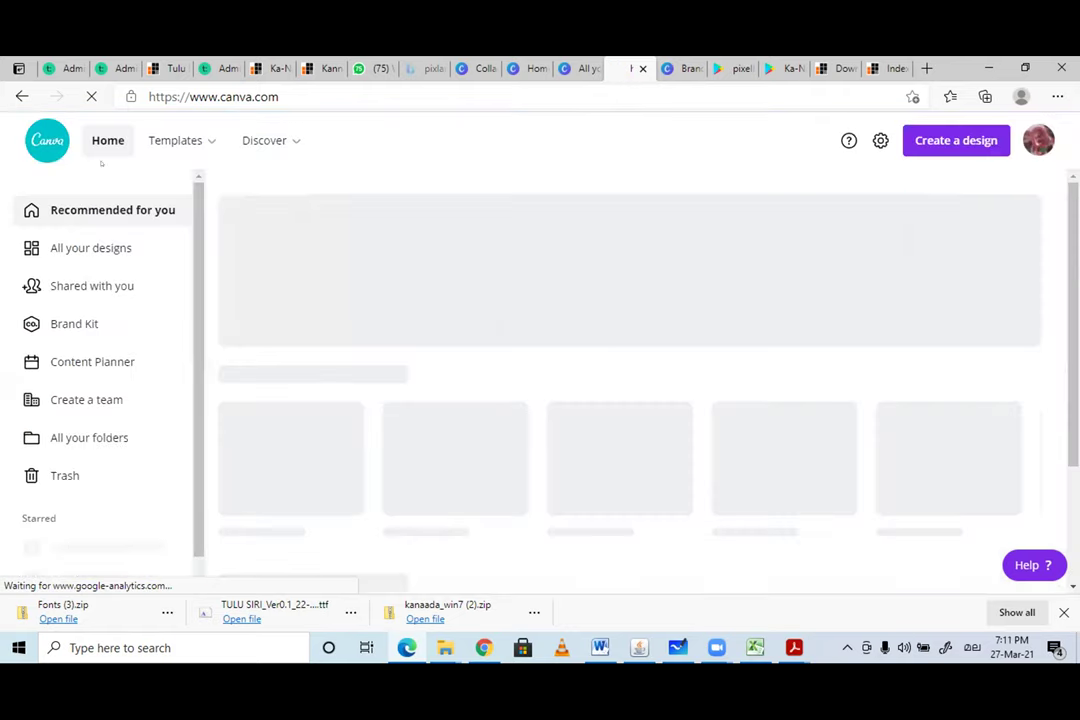
pyautogui.click(68, 439)
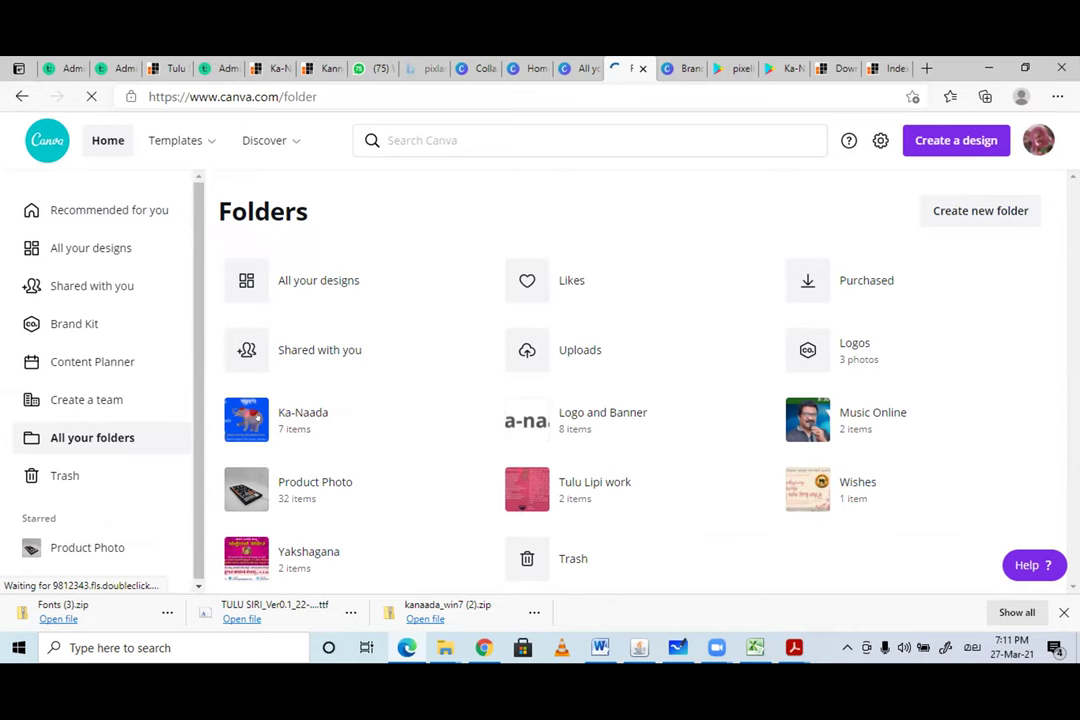
pyautogui.click(294, 415)
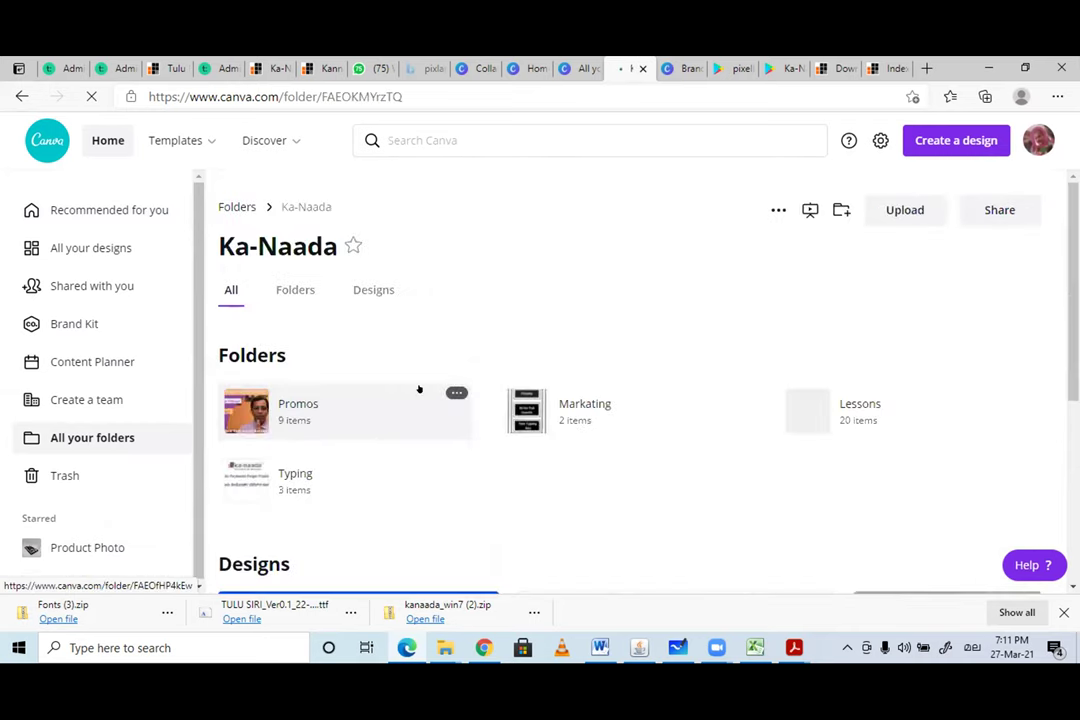
pyautogui.scroll(-3, 419, 388)
pyautogui.scroll(-3, 419, 388)
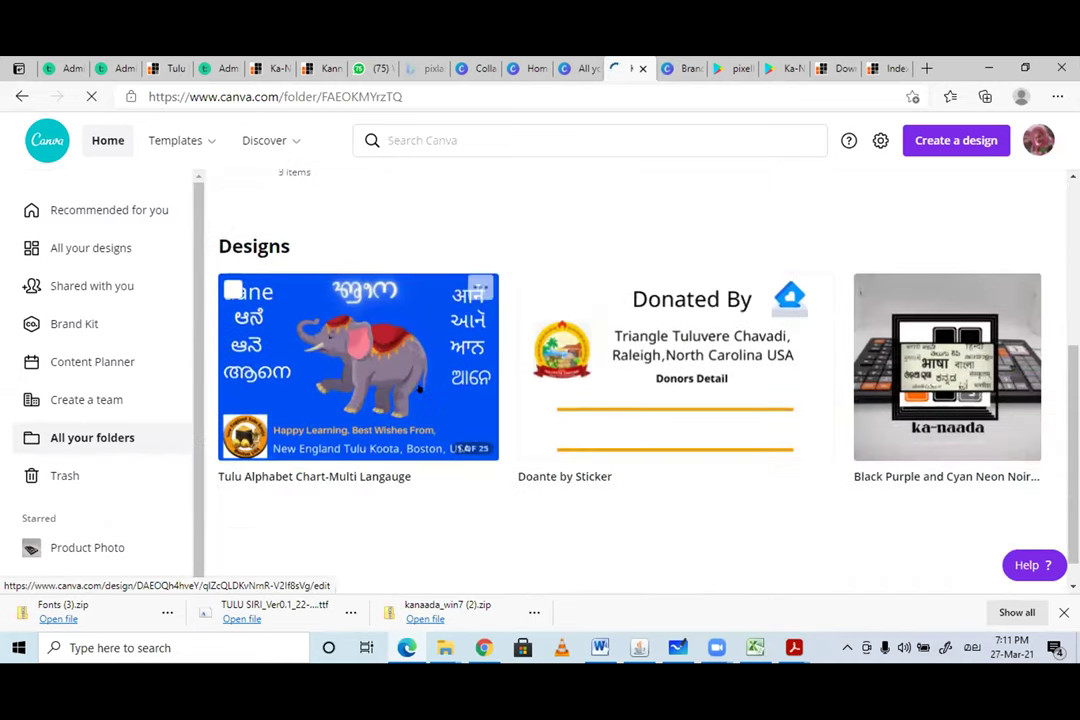
pyautogui.scroll(6, 419, 388)
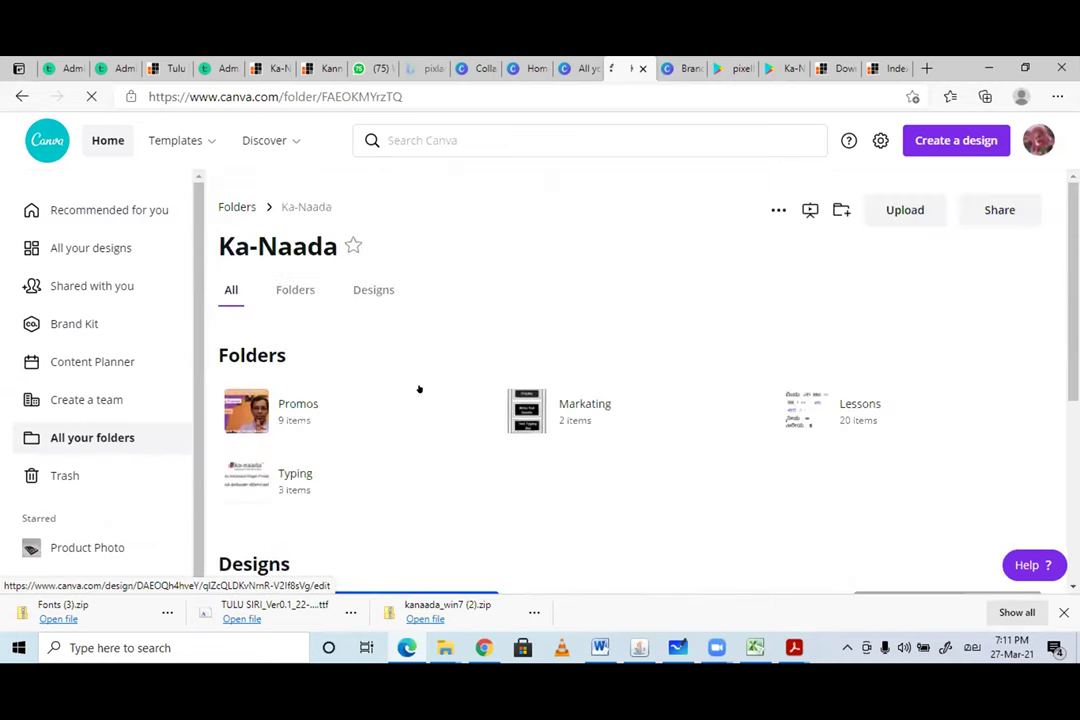
# - Open the Promos subfolder and look through its designs that use Tulu lettering
pyautogui.click(302, 414)
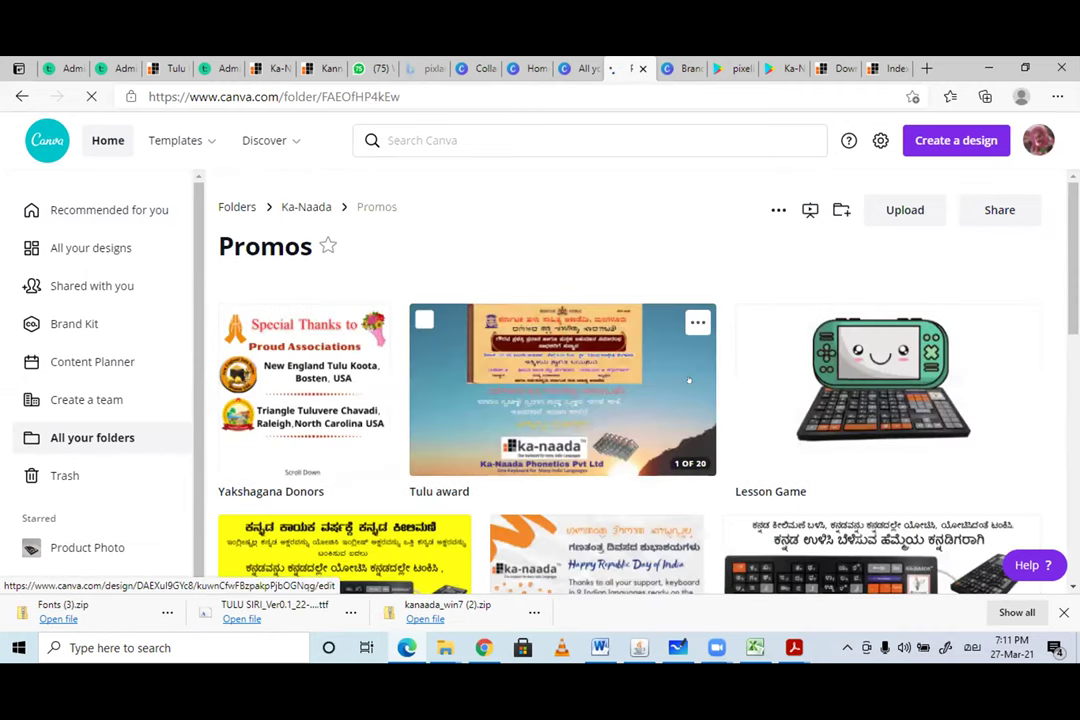
pyautogui.scroll(-1, 689, 380)
pyautogui.scroll(-3, 693, 380)
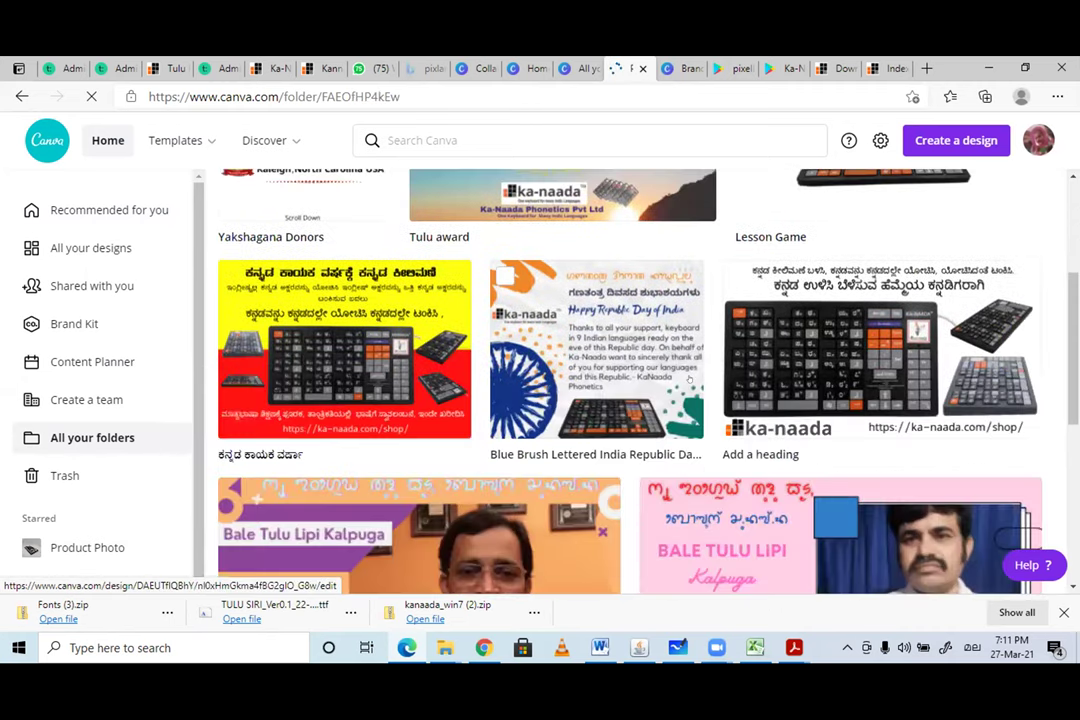
pyautogui.scroll(-4, 677, 378)
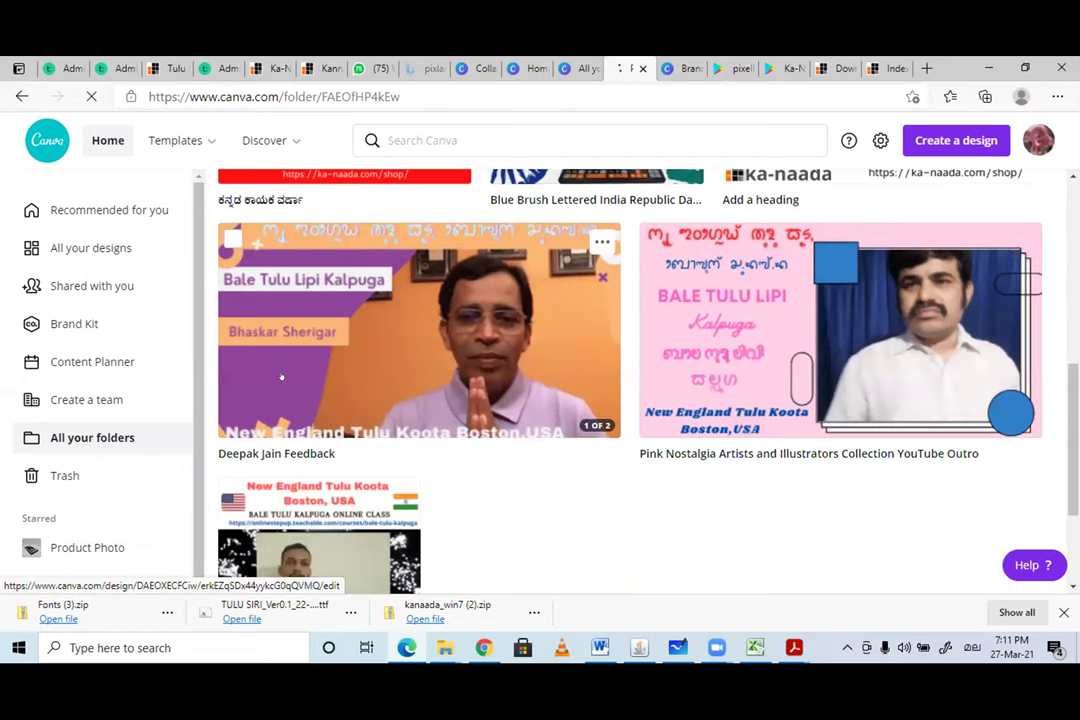
pyautogui.scroll(-3, 283, 377)
pyautogui.scroll(1, 283, 377)
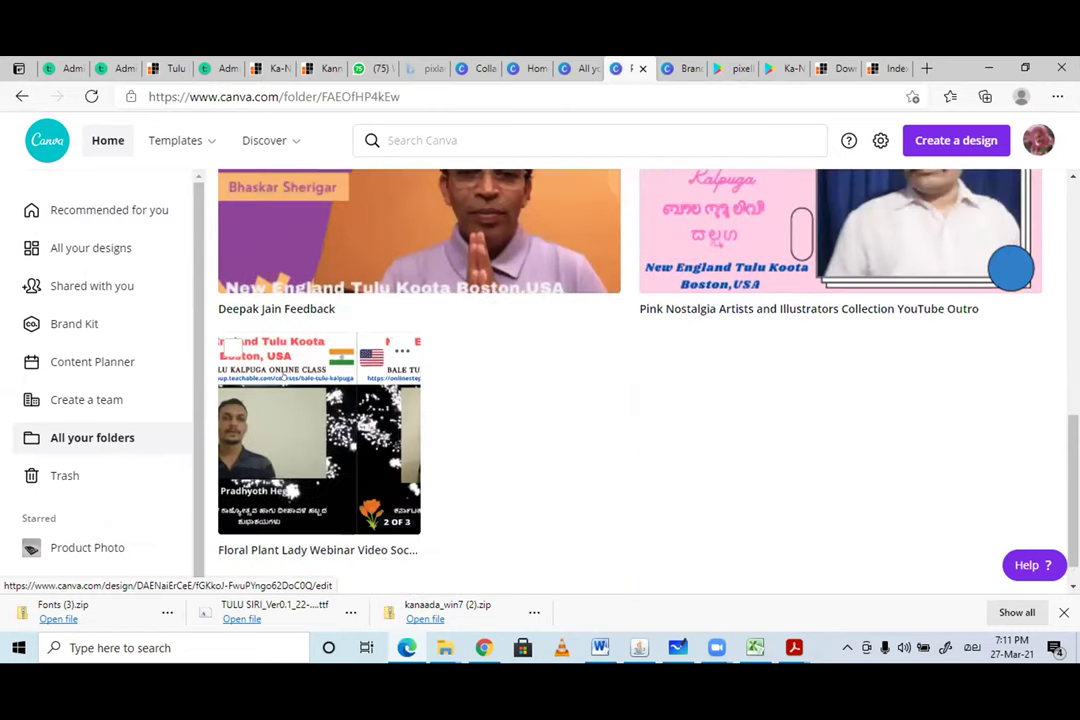
# - Open the two-page feedback video design and select the fifth word of its Tulu heading to check the font
pyautogui.scroll(3, 285, 377)
pyautogui.click(319, 300)
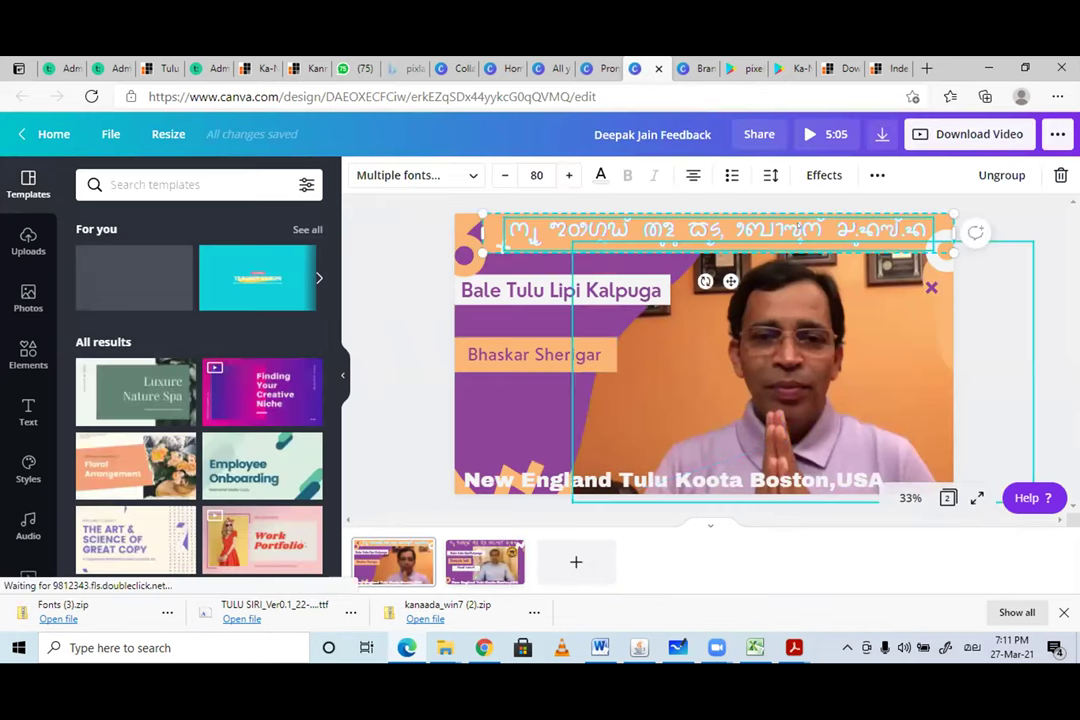
pyautogui.doubleClick(782, 231)
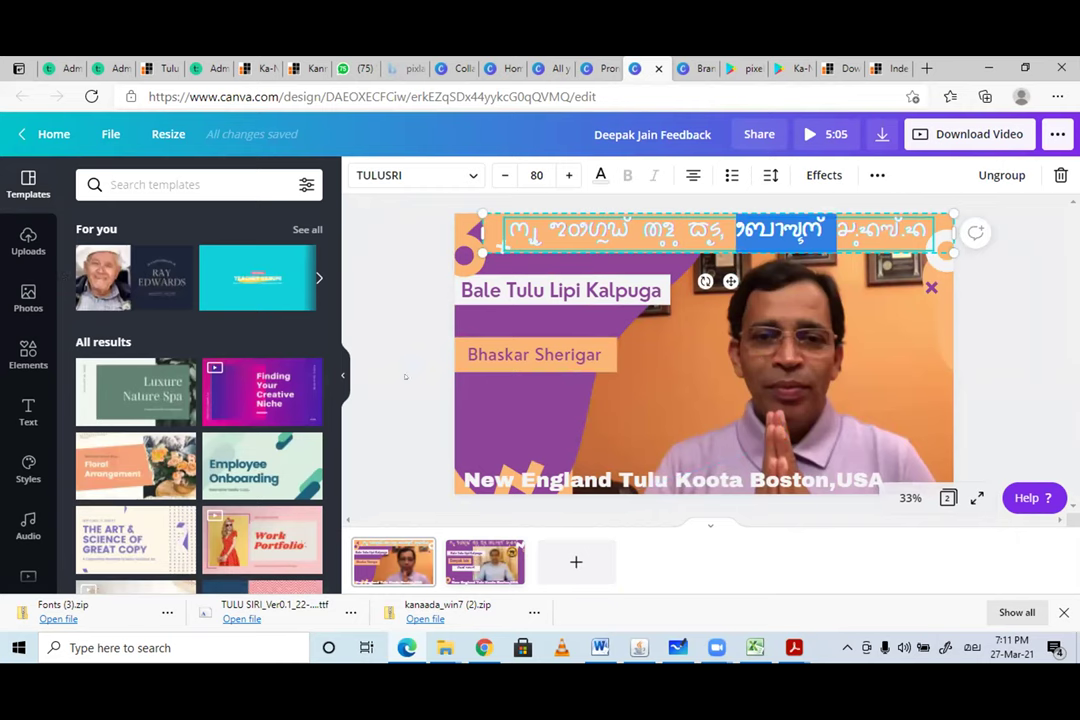
# - Deselect the Tulu heading in the feedback video design and leave that design
pyautogui.click(355, 303)
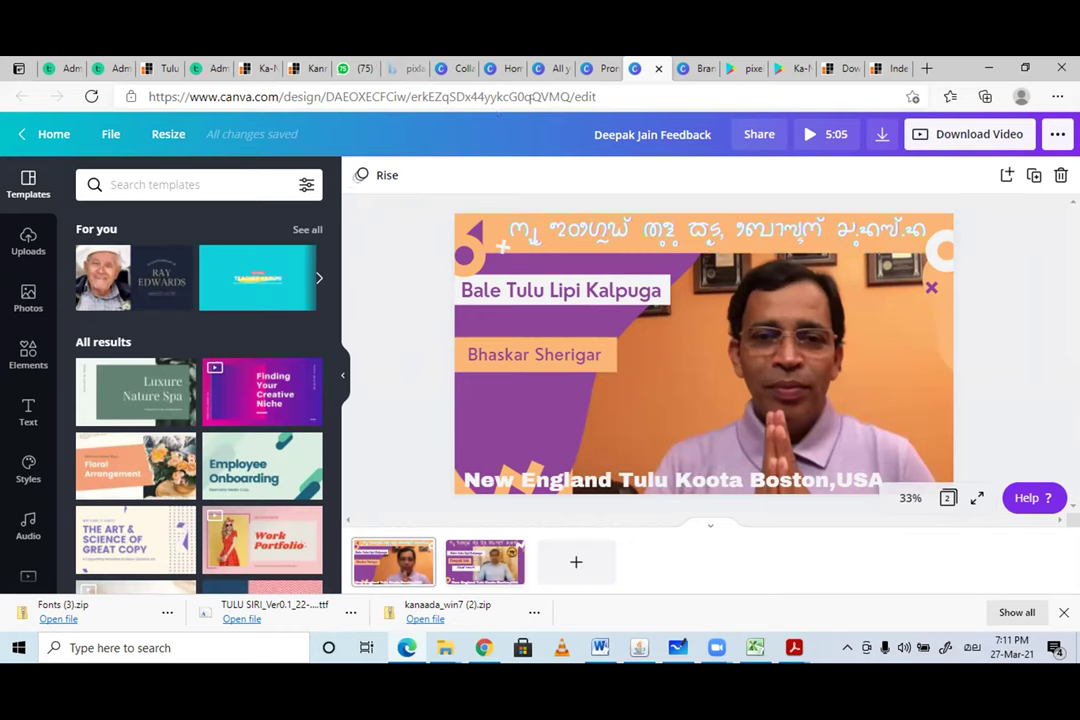
pyautogui.click(104, 65)
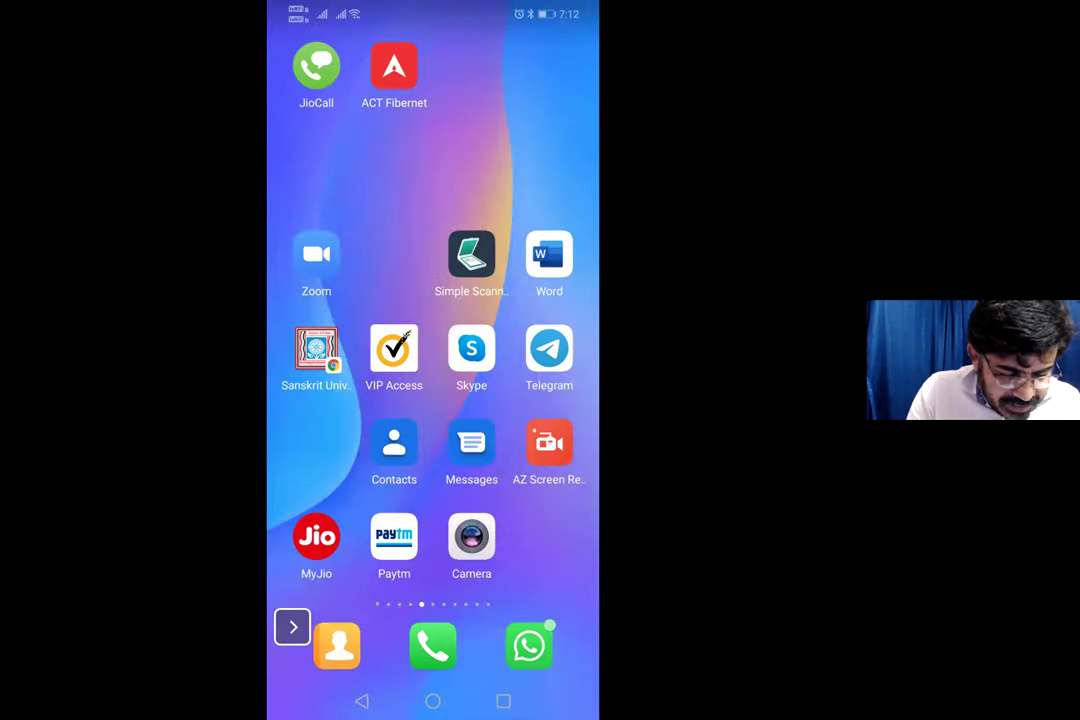
# - Go through the phone's home screen pages to find PixelLab and open it
pyautogui.moveTo(470, 400); pyautogui.dragTo(280, 400)
pyautogui.moveTo(500, 400); pyautogui.dragTo(292, 400)
pyautogui.moveTo(520, 400); pyautogui.dragTo(300, 400)
pyautogui.moveTo(400, 400); pyautogui.dragTo(310, 400)
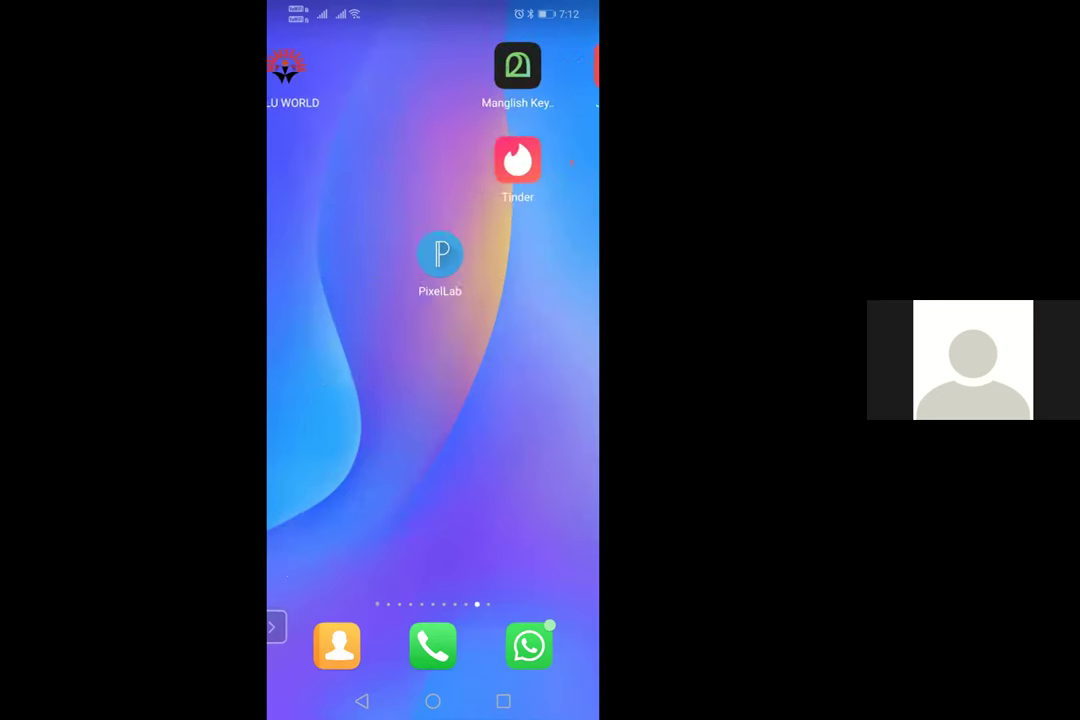
pyautogui.click(472, 253)
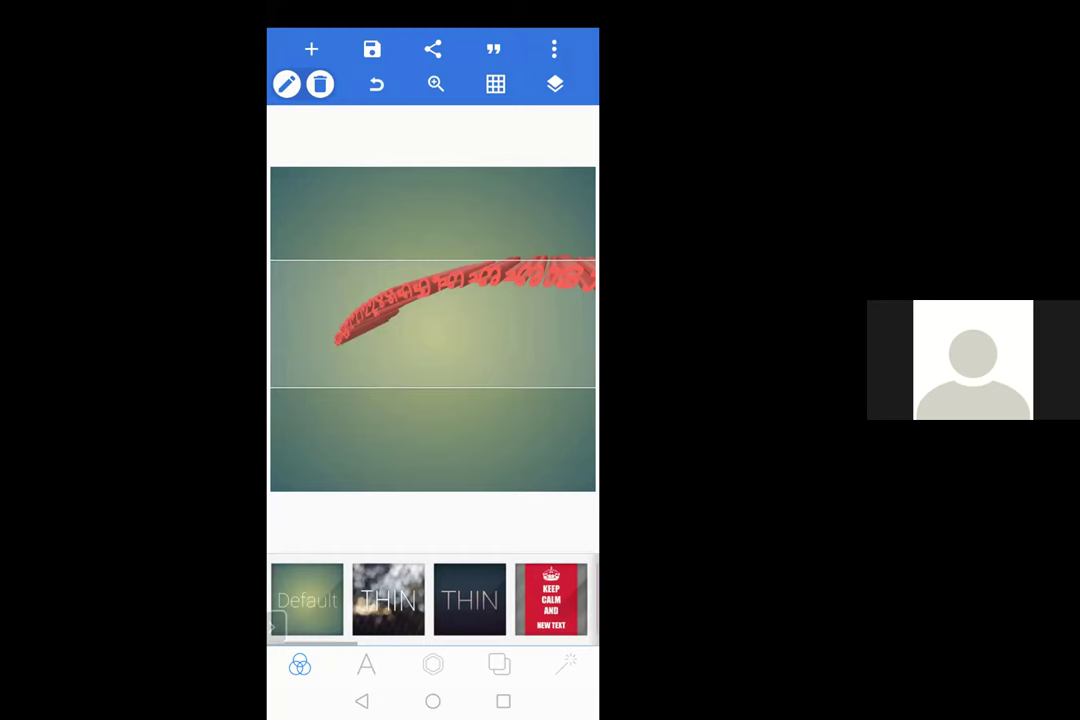
# - Try to clear all the Malayalam characters from the curved red 3D text
pyautogui.click(287, 84)
pyautogui.click(341, 160)
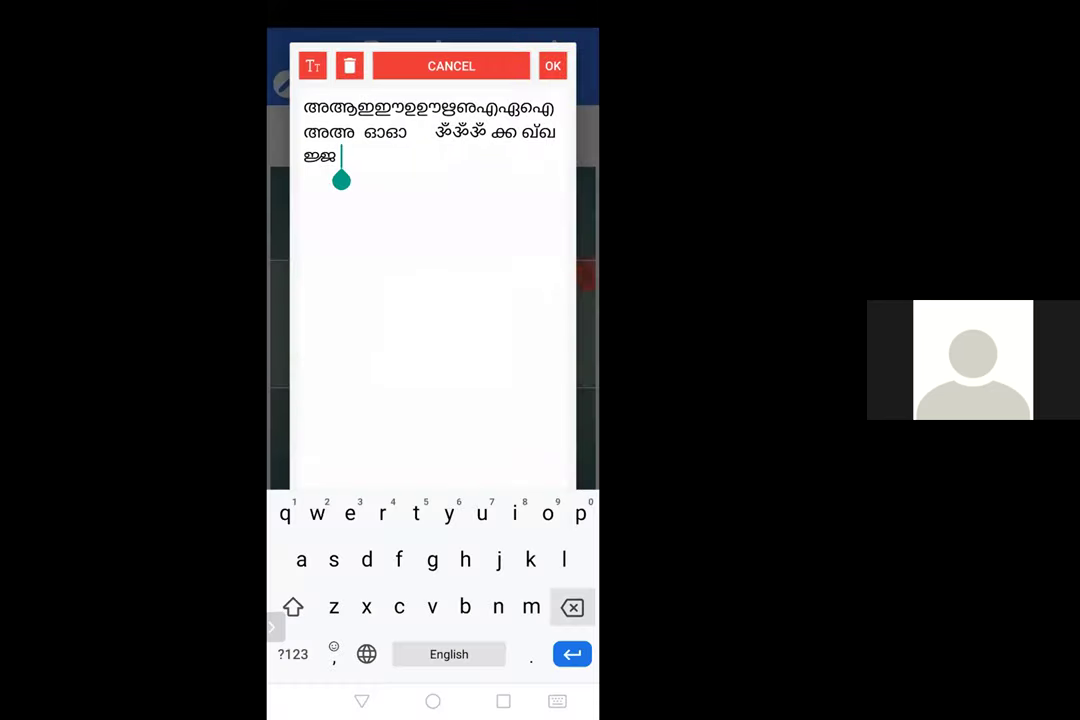
pyautogui.press('BackSpace')
pyautogui.press('BackSpace')
pyautogui.press('BackSpace')
pyautogui.press('BackSpace')
pyautogui.press('BackSpace')
pyautogui.press('BackSpace')
pyautogui.press('BackSpace')
pyautogui.press('BackSpace')
pyautogui.press('BackSpace')
pyautogui.press('BackSpace')
pyautogui.press('BackSpace')
pyautogui.press('BackSpace')
pyautogui.press('BackSpace')
pyautogui.press('BackSpace')
pyautogui.press('BackSpace')
pyautogui.press('BackSpace')
pyautogui.press('BackSpace')
pyautogui.press('BackSpace')
pyautogui.press('BackSpace')
pyautogui.press('BackSpace')
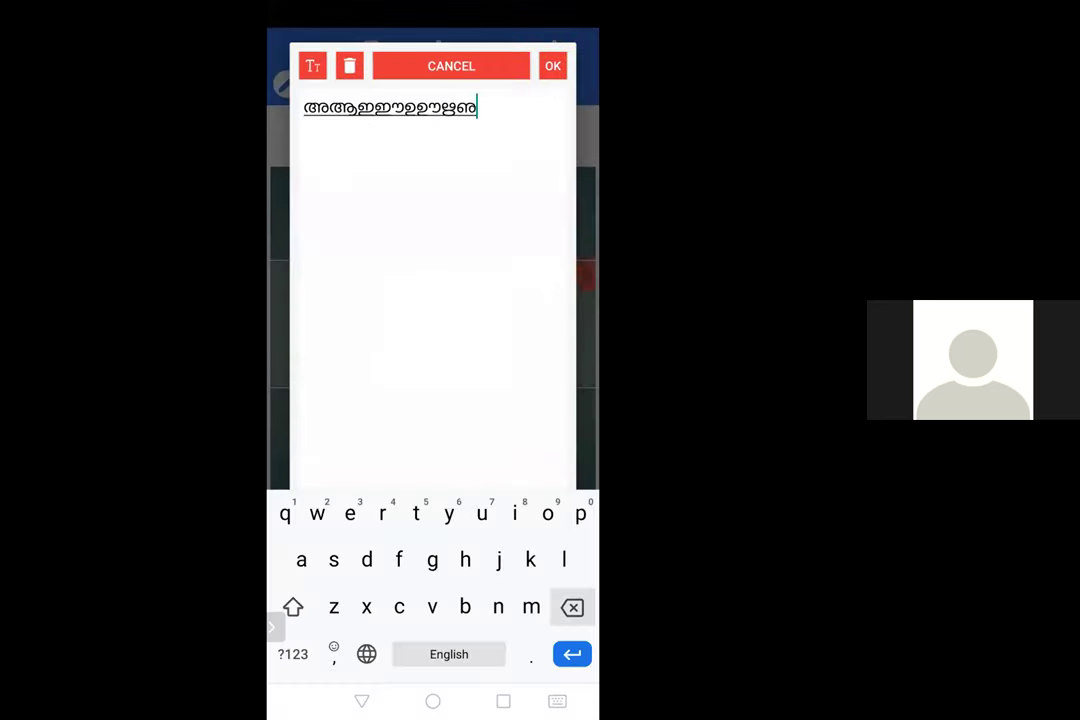
pyautogui.press('BackSpace')
pyautogui.press('BackSpace')
pyautogui.press('BackSpace')
pyautogui.press('BackSpace')
pyautogui.press('BackSpace')
pyautogui.press('BackSpace')
pyautogui.press('BackSpace')
pyautogui.press('BackSpace')
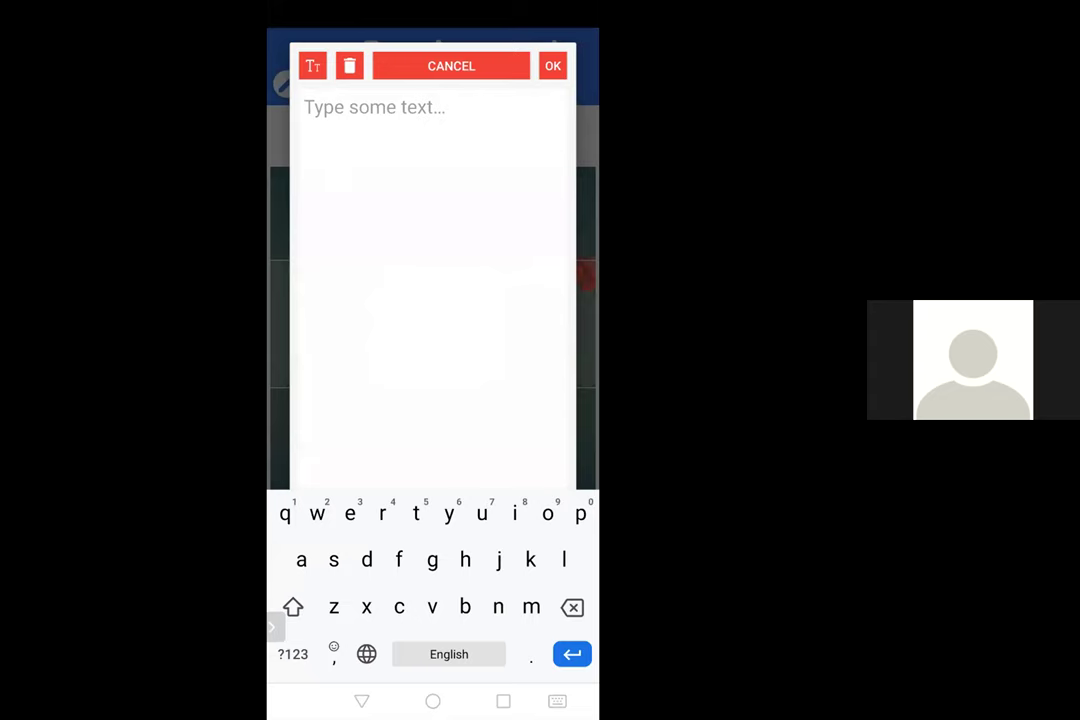
pyautogui.hotkey('ctrl', 'v')
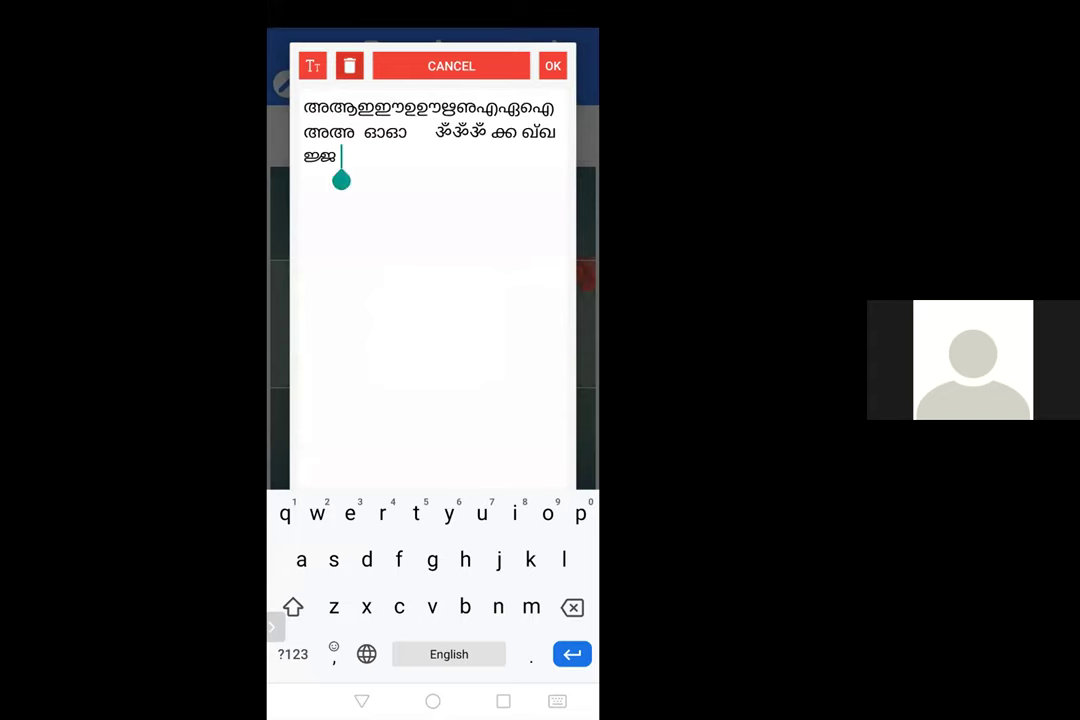
pyautogui.click(349, 65)
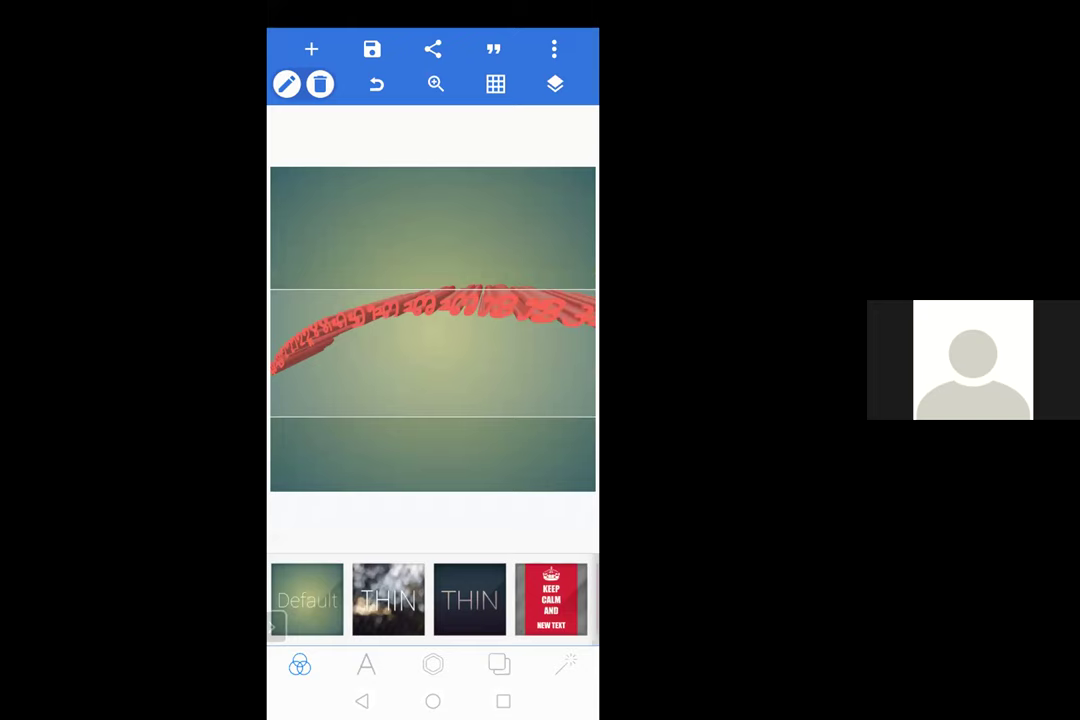
pyautogui.click(311, 49)
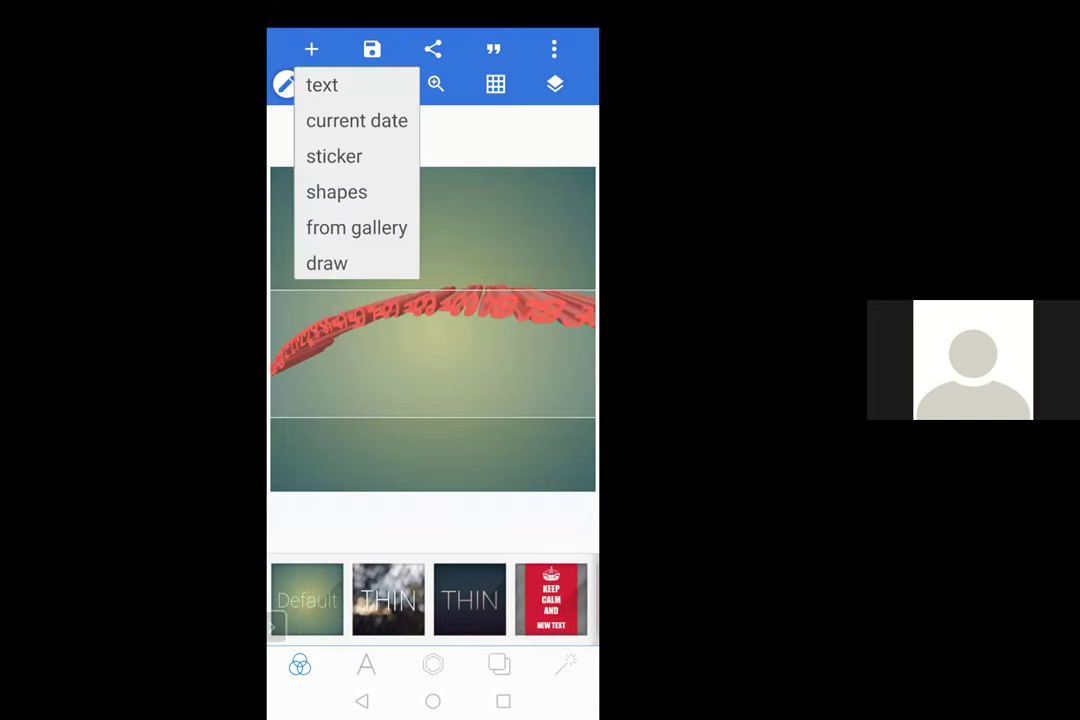
pyautogui.press('Escape')
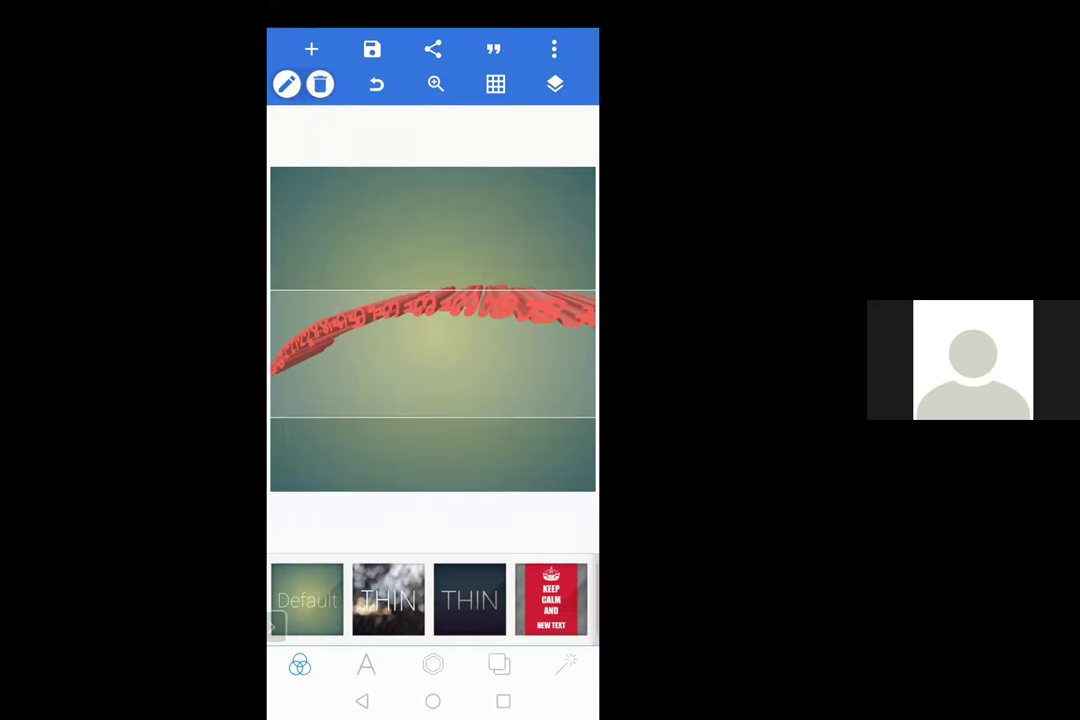
pyautogui.click(286, 84)
pyautogui.press('Escape')
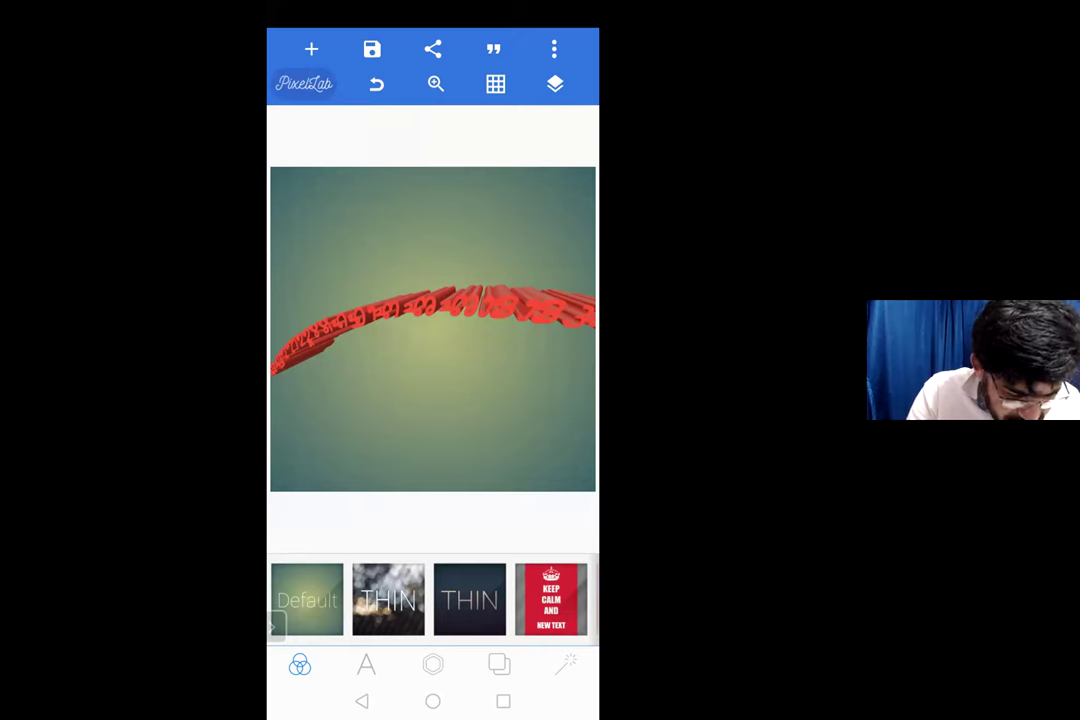
# - Exit PixelLab and reopen it to start with a fresh canvas holding the default placeholder text
pyautogui.click(366, 665)
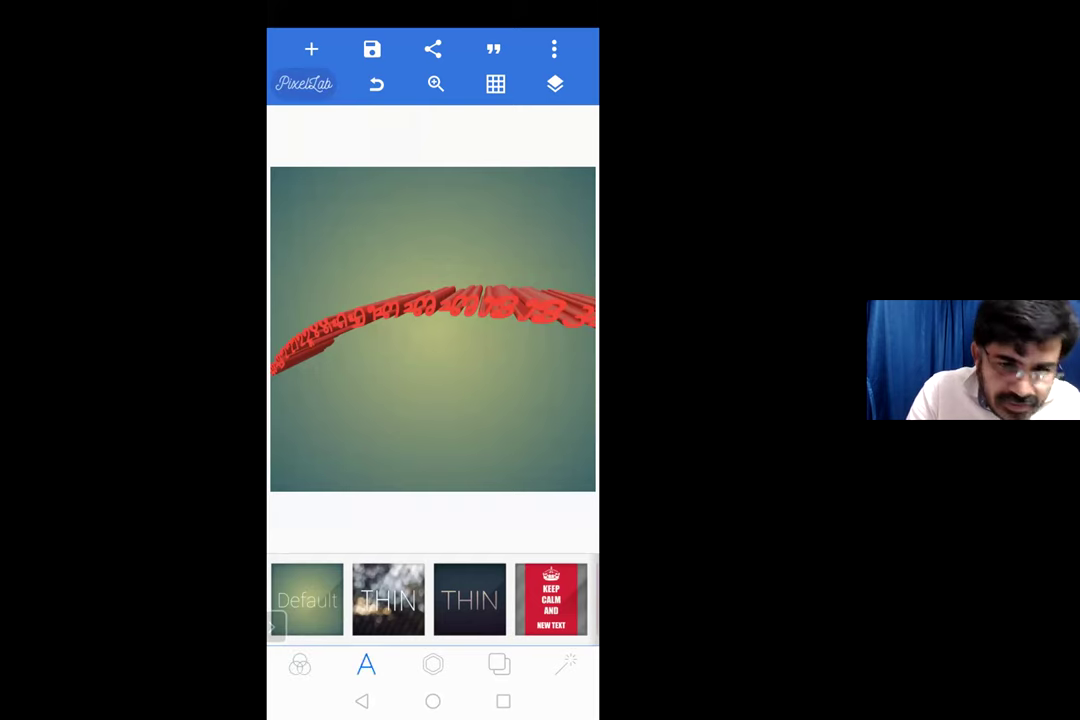
pyautogui.click(361, 700)
pyautogui.click(535, 403)
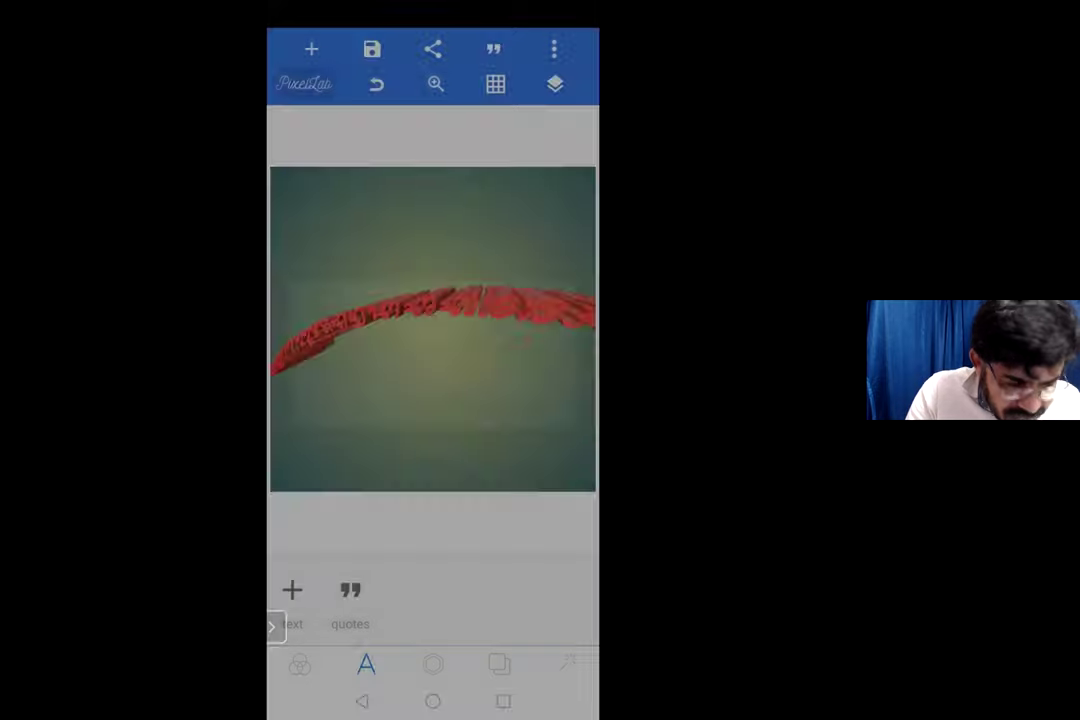
pyautogui.click(472, 255)
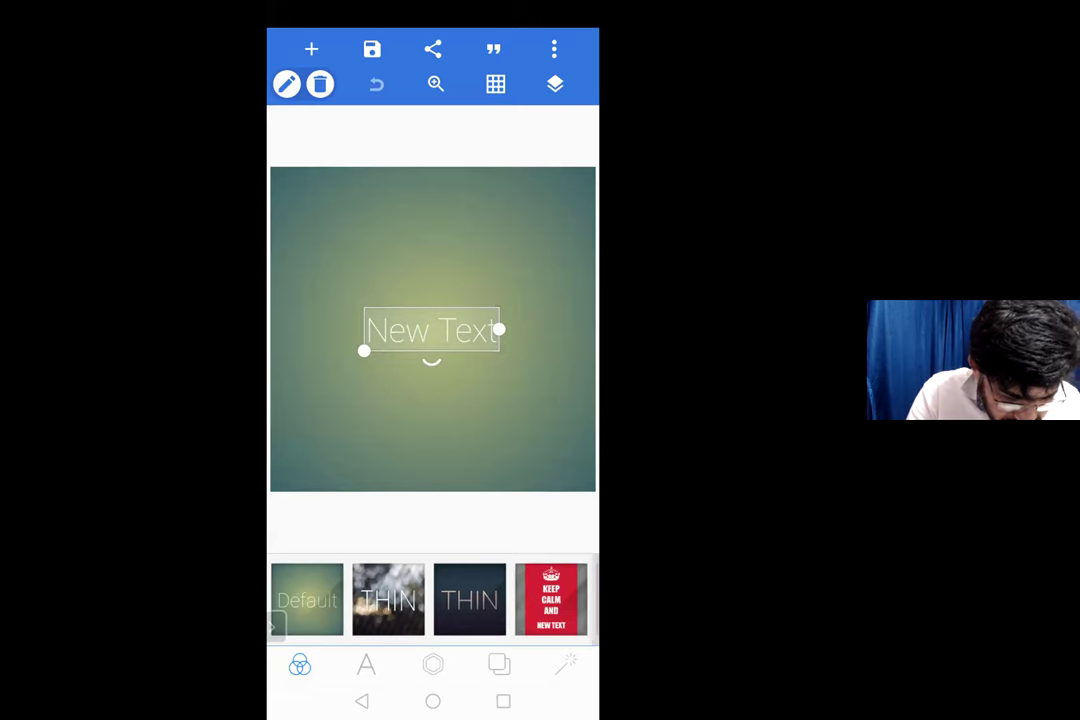
# - Look through the preset style thumbnails offered for the canvas
pyautogui.hscroll(10, 433, 600)
pyautogui.hscroll(10, 433, 600)
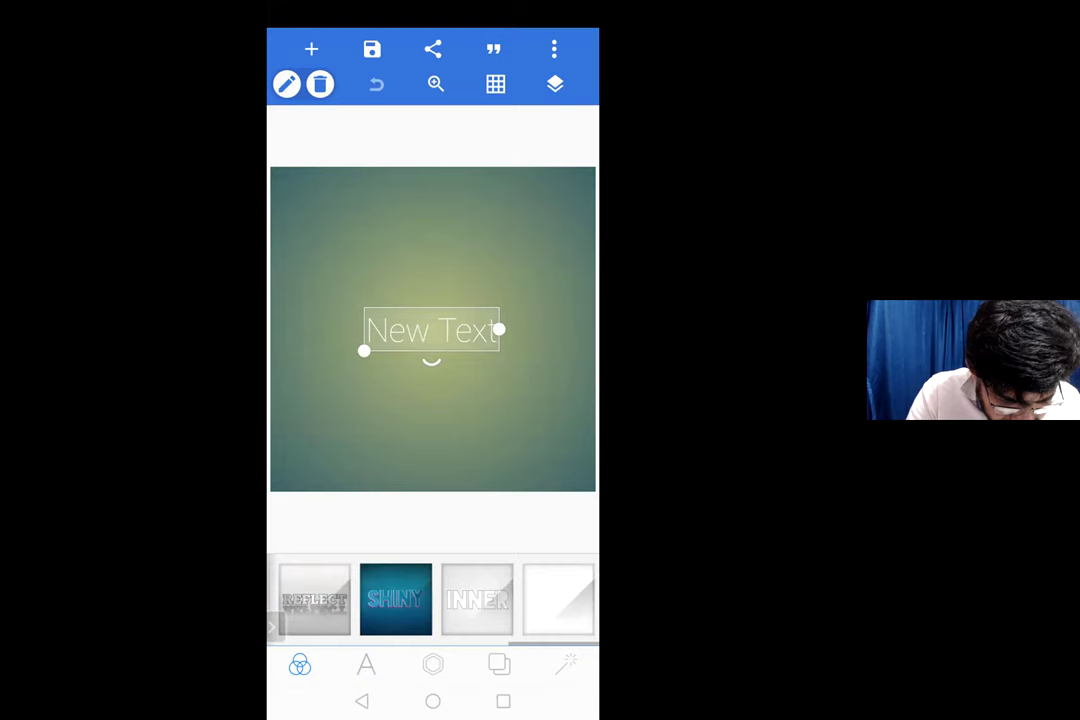
pyautogui.hscroll(-10, 433, 600)
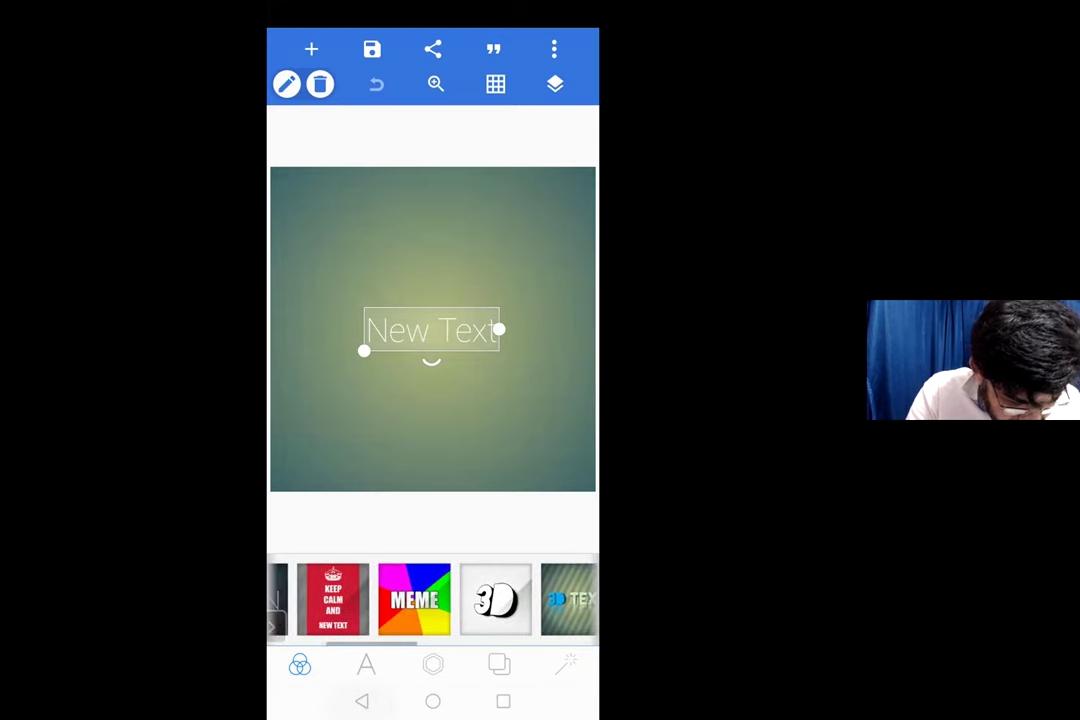
pyautogui.moveTo(433, 690); pyautogui.dragTo(433, 715)
pyautogui.hscroll(-2, 475, 628)
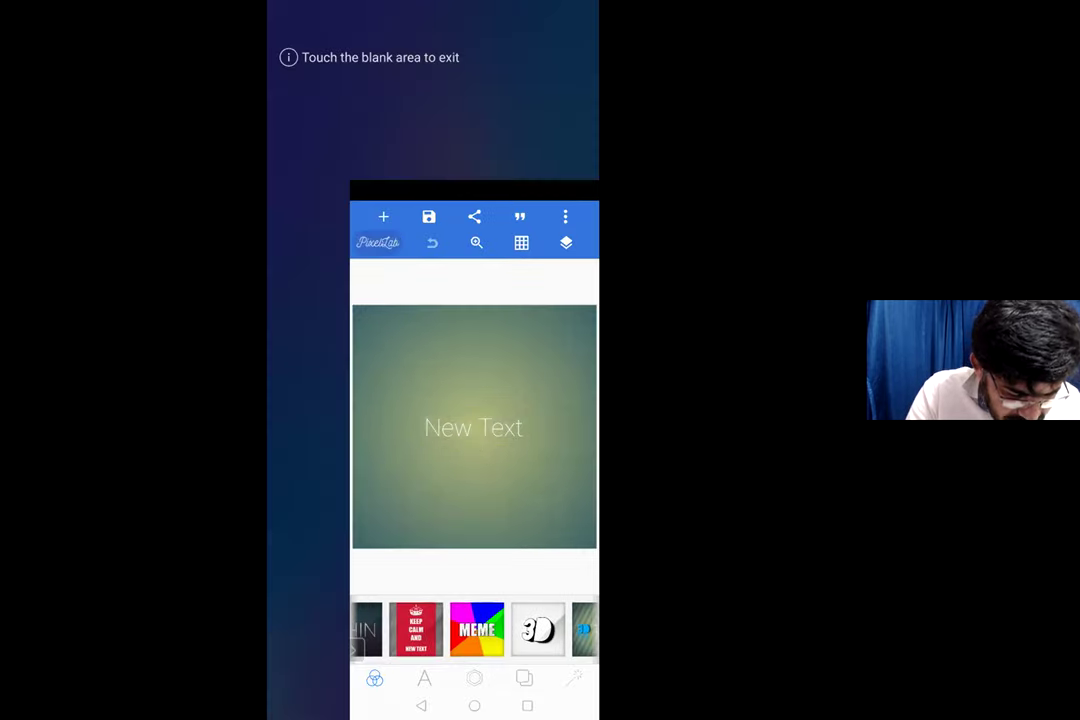
pyautogui.click(424, 679)
pyautogui.click(430, 110)
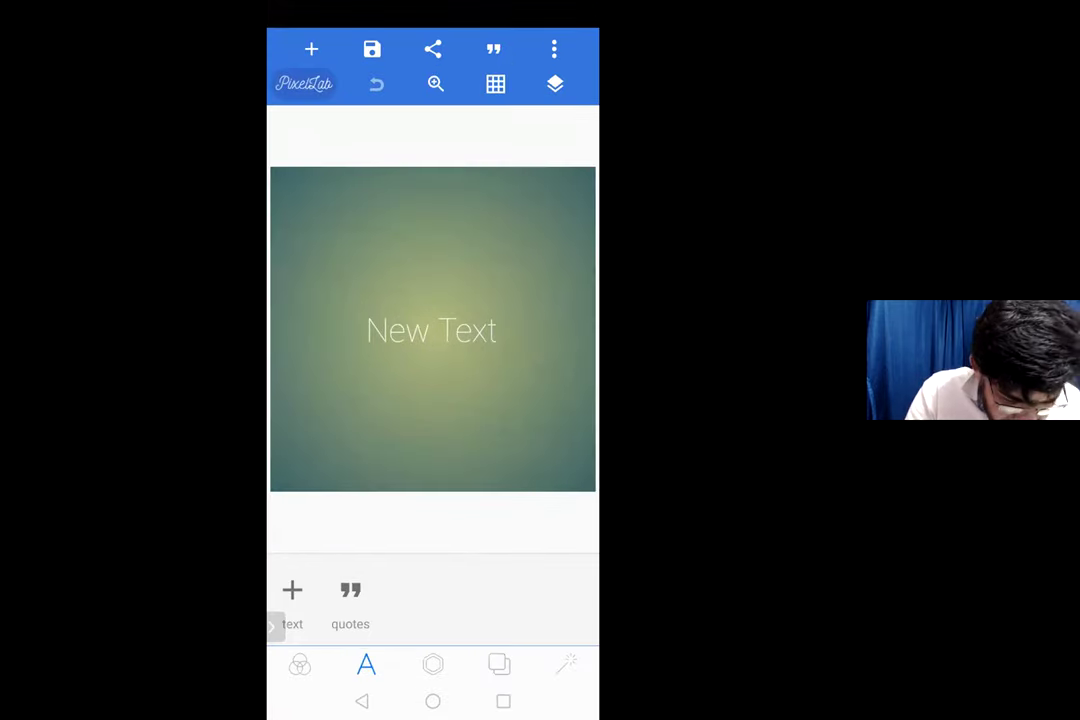
pyautogui.click(361, 701)
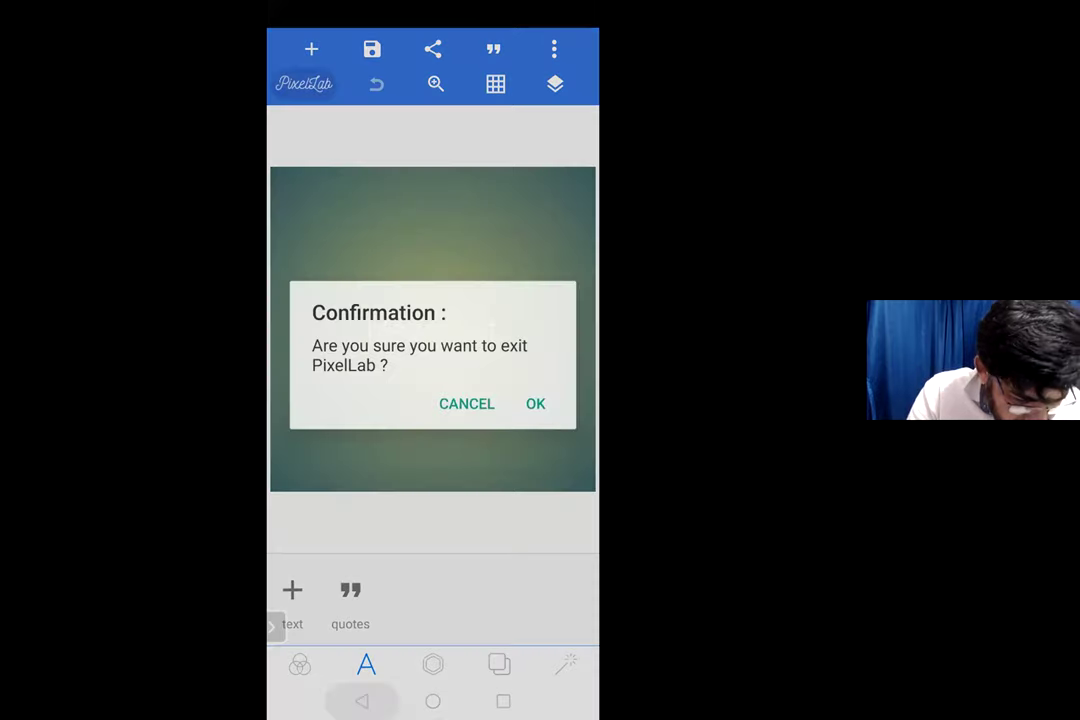
pyautogui.click(466, 403)
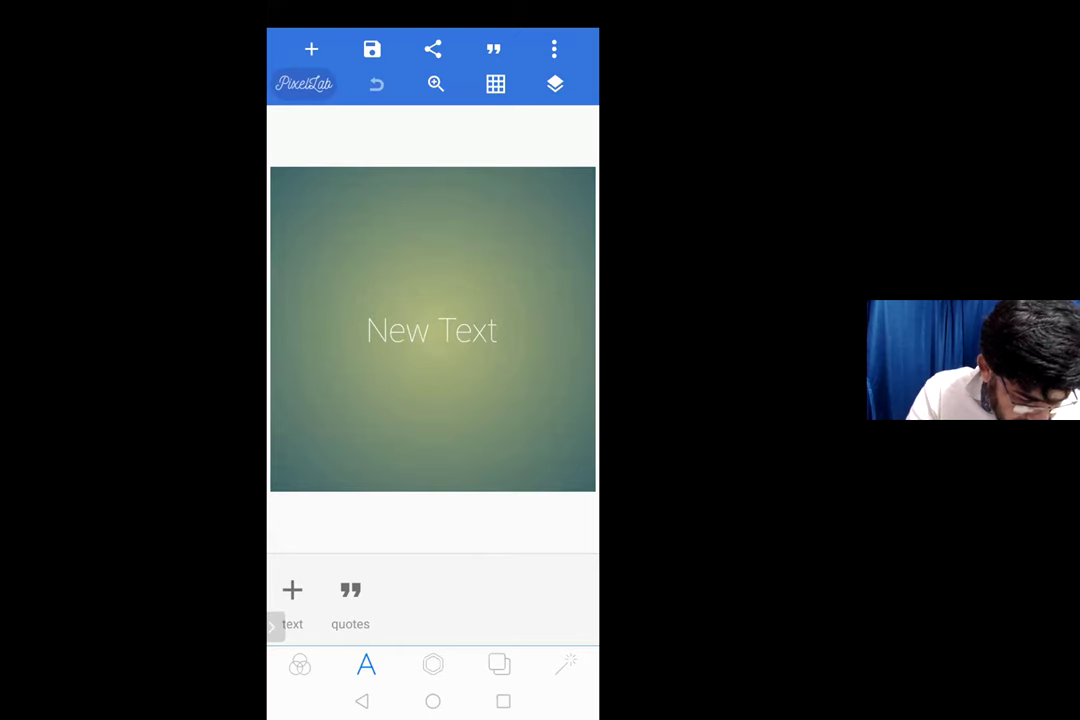
# - Look over PixelLab's tool sets for presets, text, stickers and shapes, and the canvas background
pyautogui.click(299, 665)
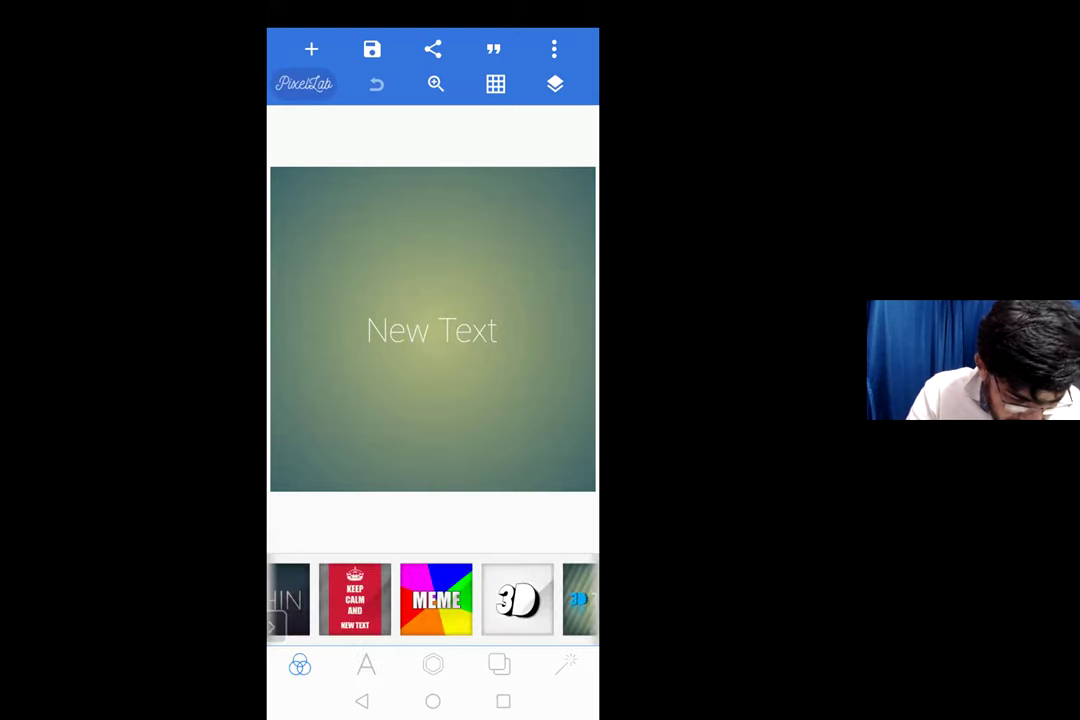
pyautogui.click(499, 665)
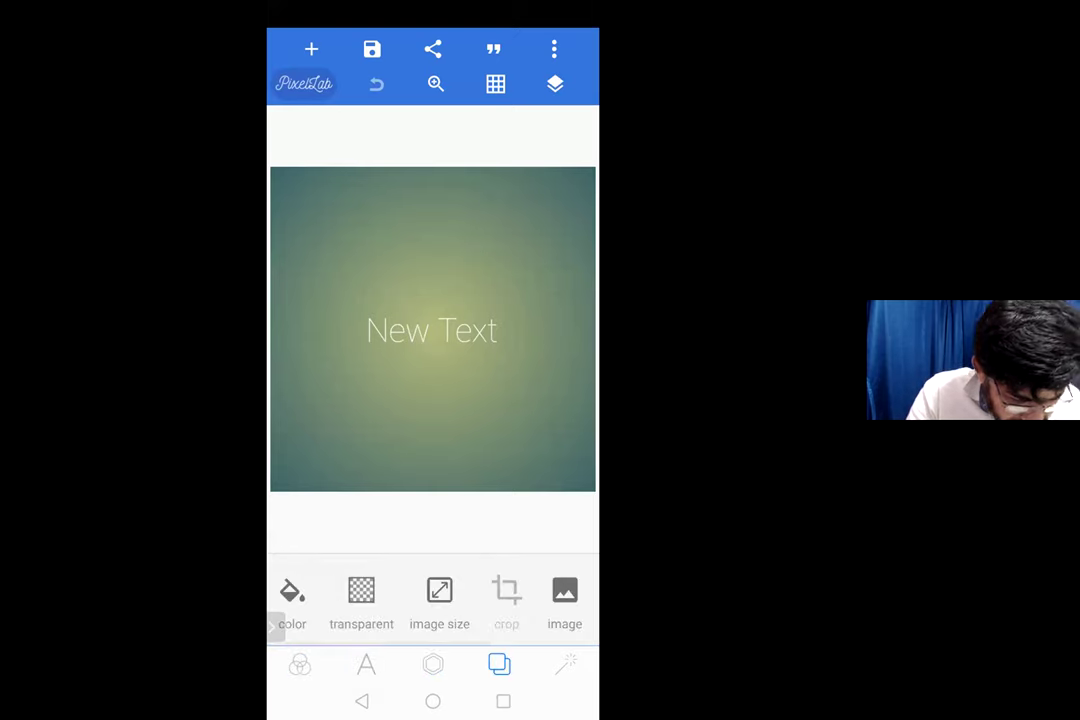
pyautogui.hscroll(3, 432, 605)
pyautogui.hscroll(-3, 432, 605)
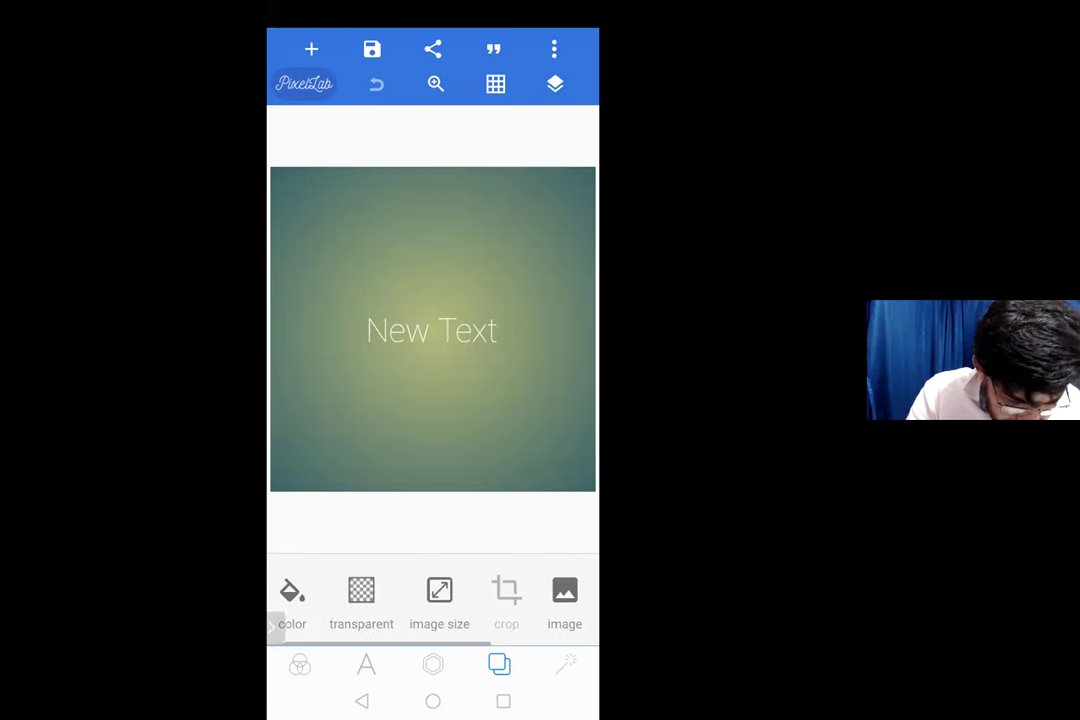
pyautogui.click(433, 665)
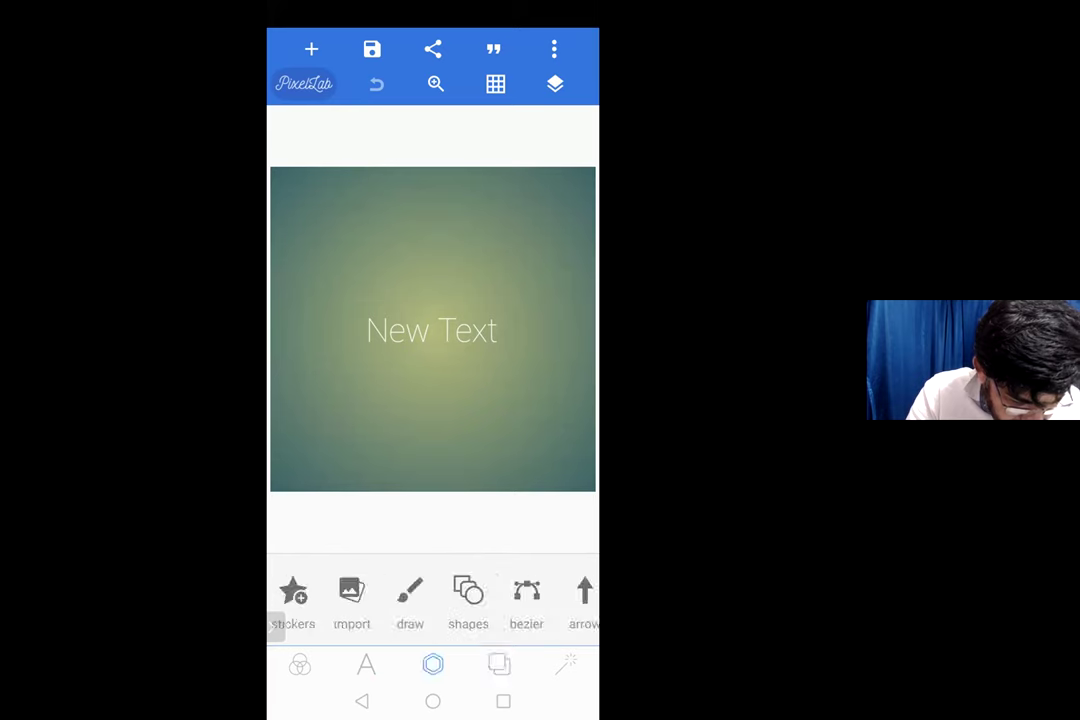
pyautogui.click(366, 665)
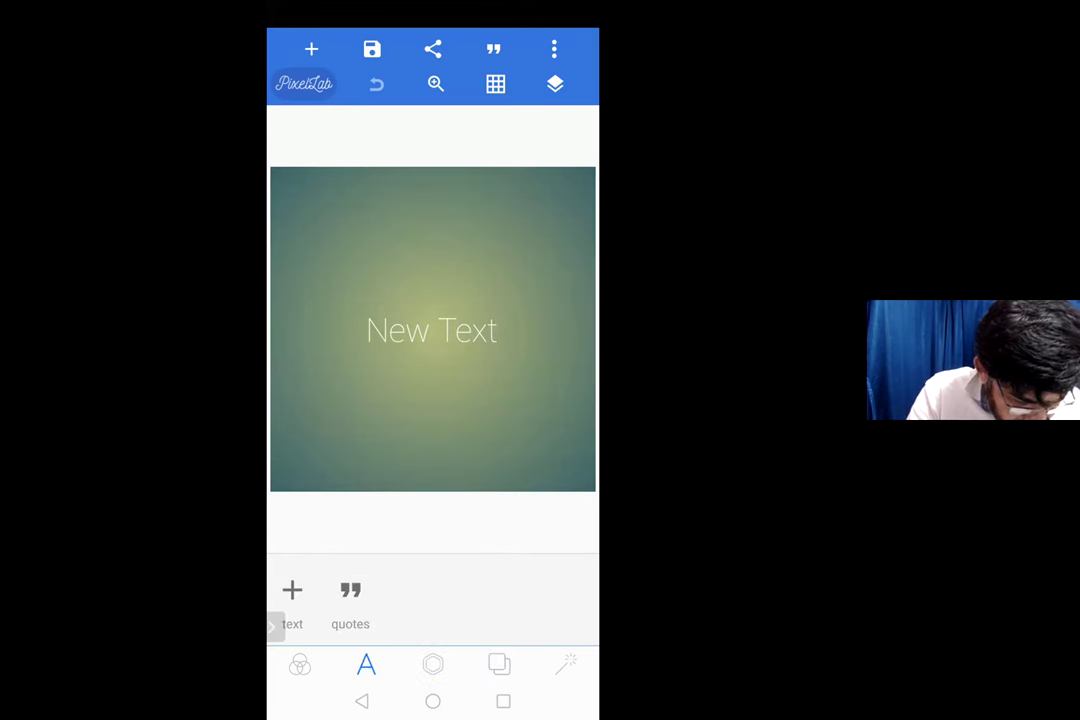
pyautogui.click(300, 665)
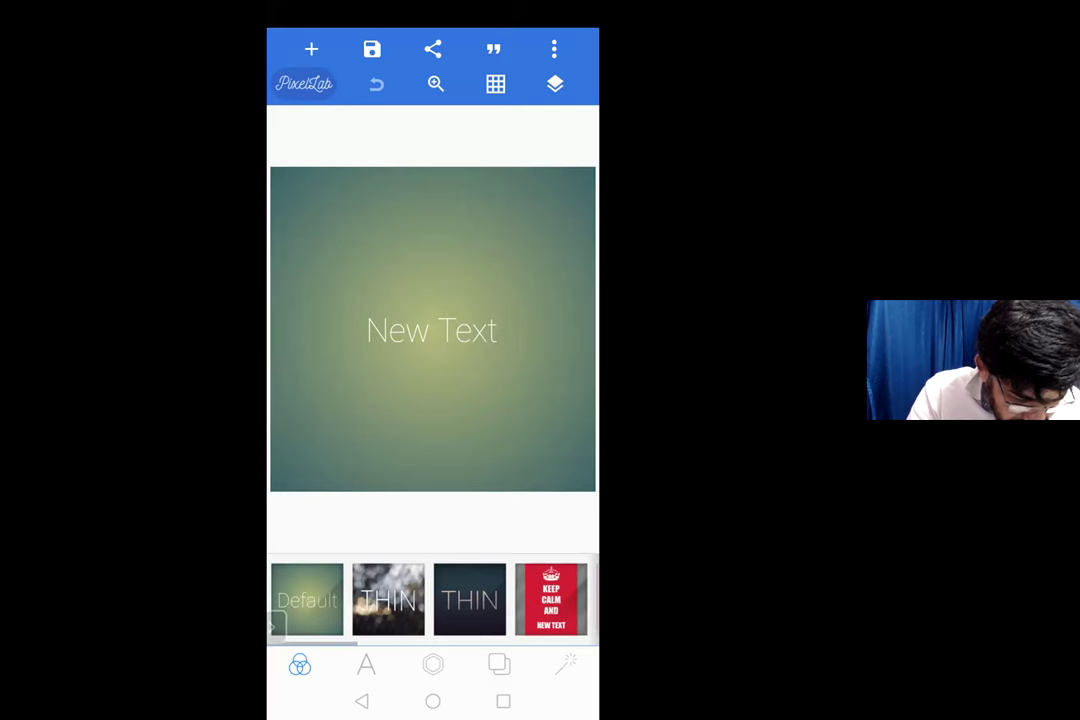
pyautogui.click(277, 625)
pyautogui.click(366, 665)
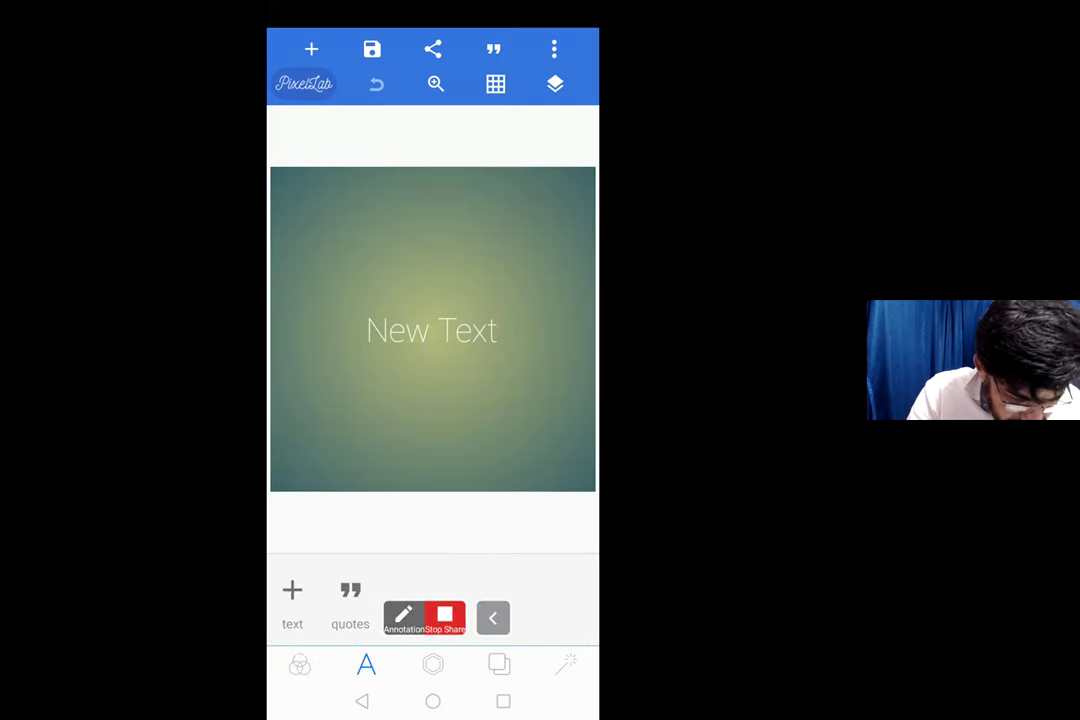
pyautogui.click(433, 665)
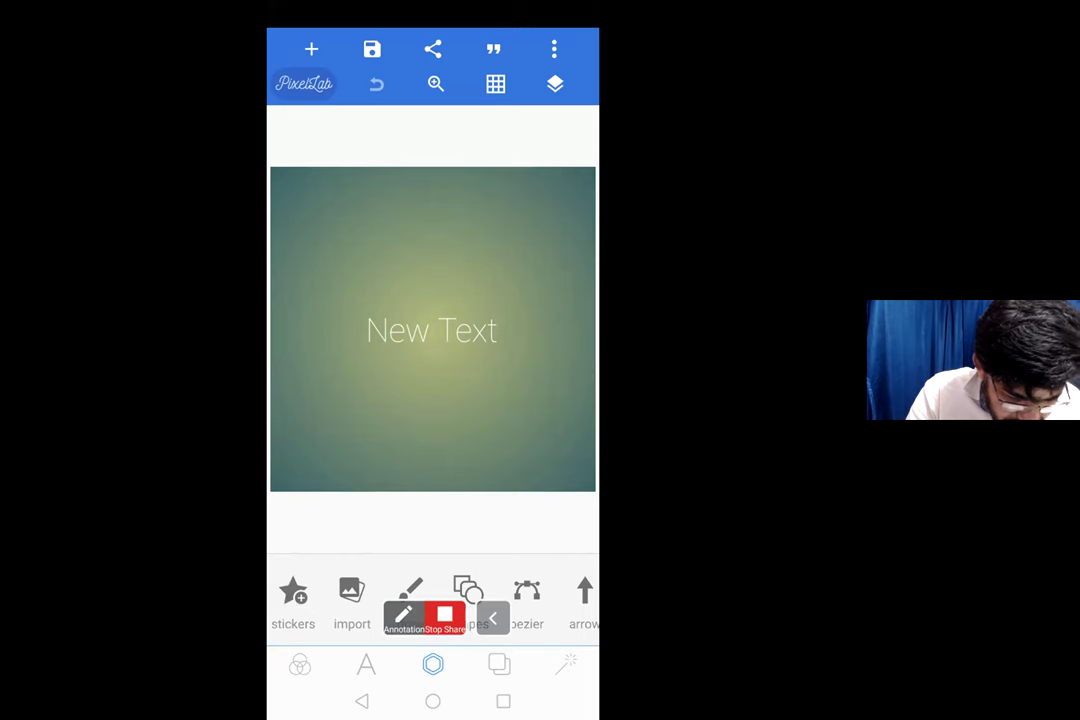
pyautogui.click(499, 665)
pyautogui.click(433, 665)
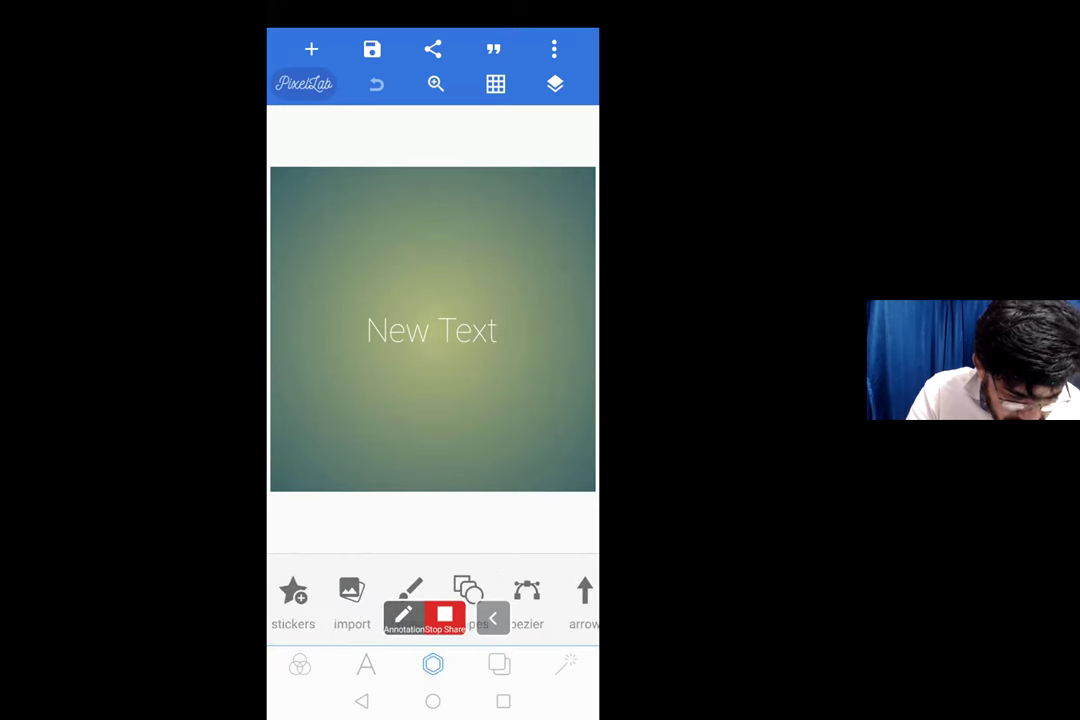
# - Try to erase the "New Text" placeholder's characters in the text editor
pyautogui.click(431, 330)
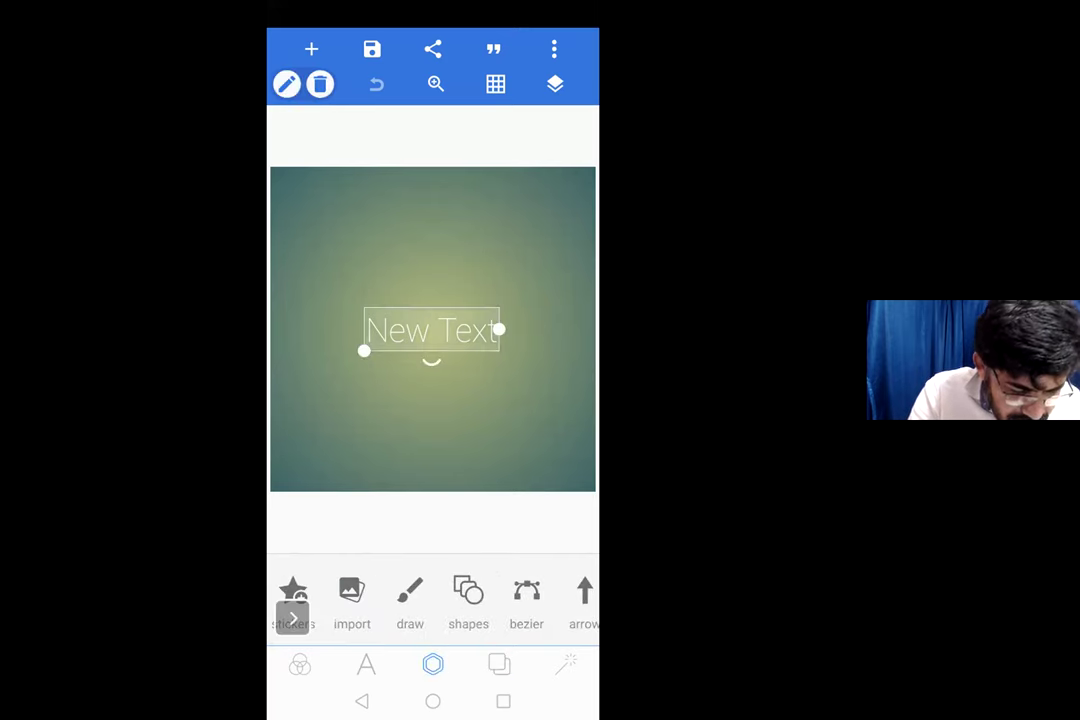
pyautogui.click(287, 84)
pyautogui.press('BackSpace')
pyautogui.press('BackSpace')
pyautogui.press('BackSpace')
pyautogui.press('BackSpace')
pyautogui.press('BackSpace')
pyautogui.press('BackSpace')
pyautogui.press('BackSpace')
pyautogui.press('BackSpace')
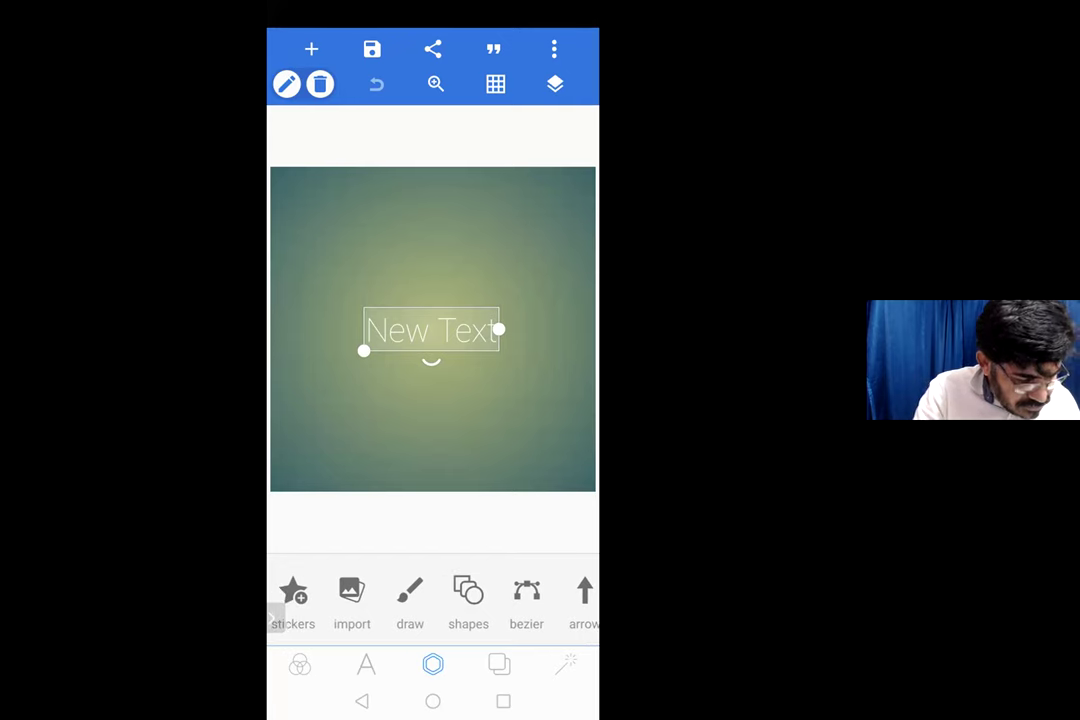
pyautogui.click(286, 84)
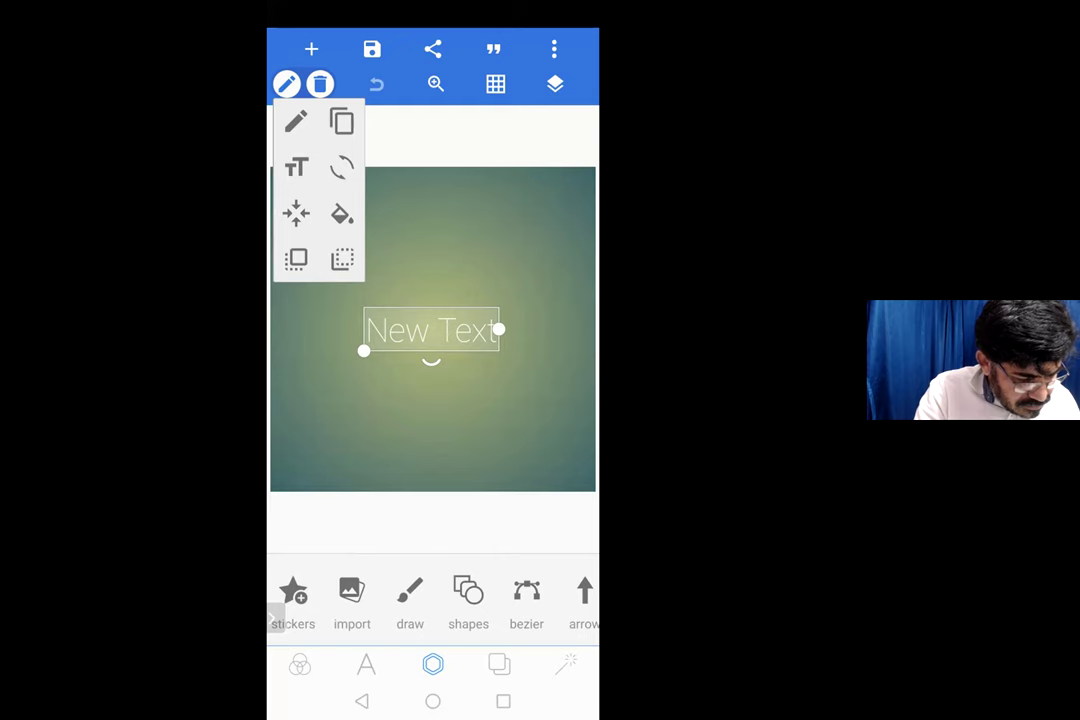
pyautogui.click(311, 49)
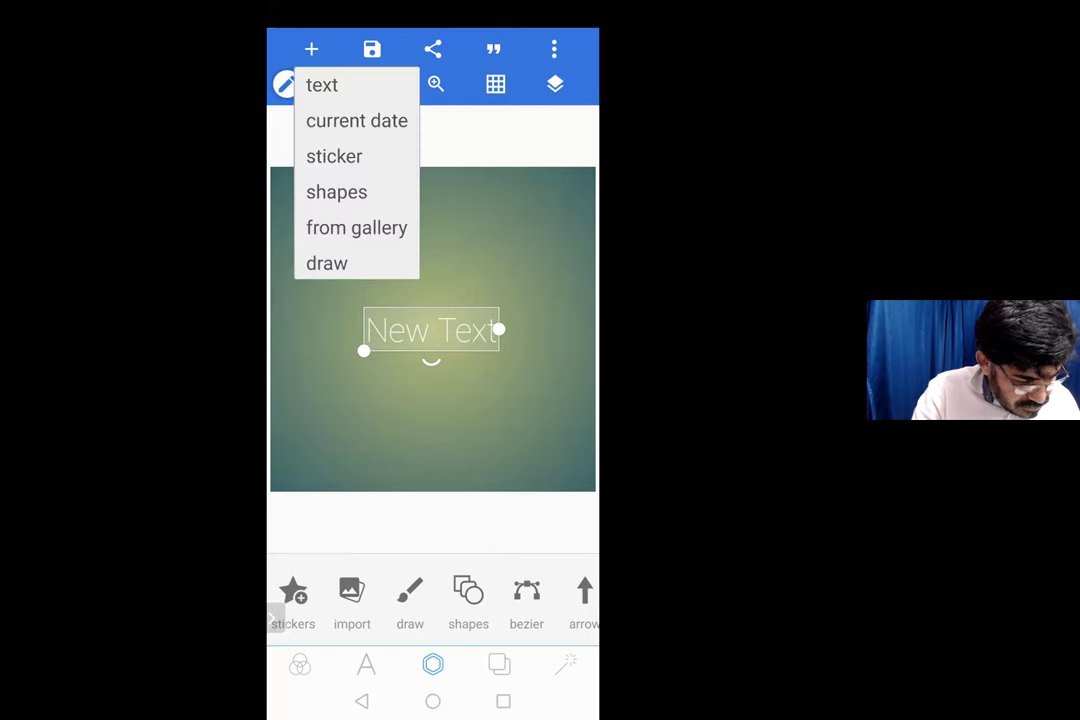
pyautogui.press('Escape')
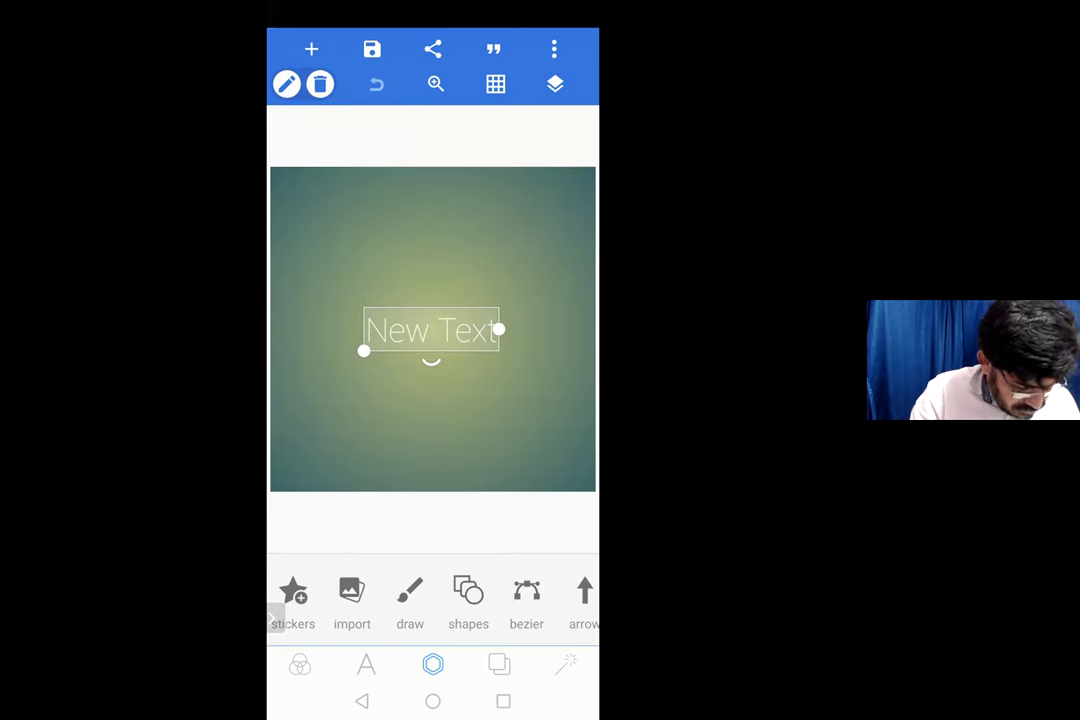
# - Look through the built-in fonts and the custom fonts offered for the "New Text" placeholder
pyautogui.click(366, 664)
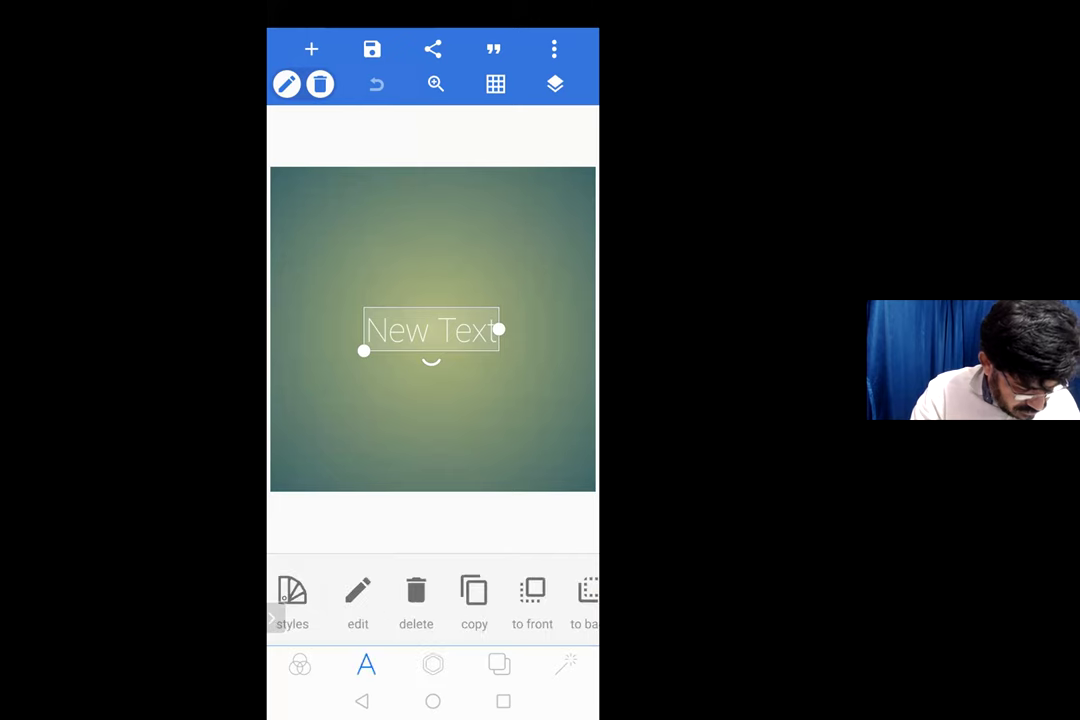
pyautogui.hscroll(5, 432, 600)
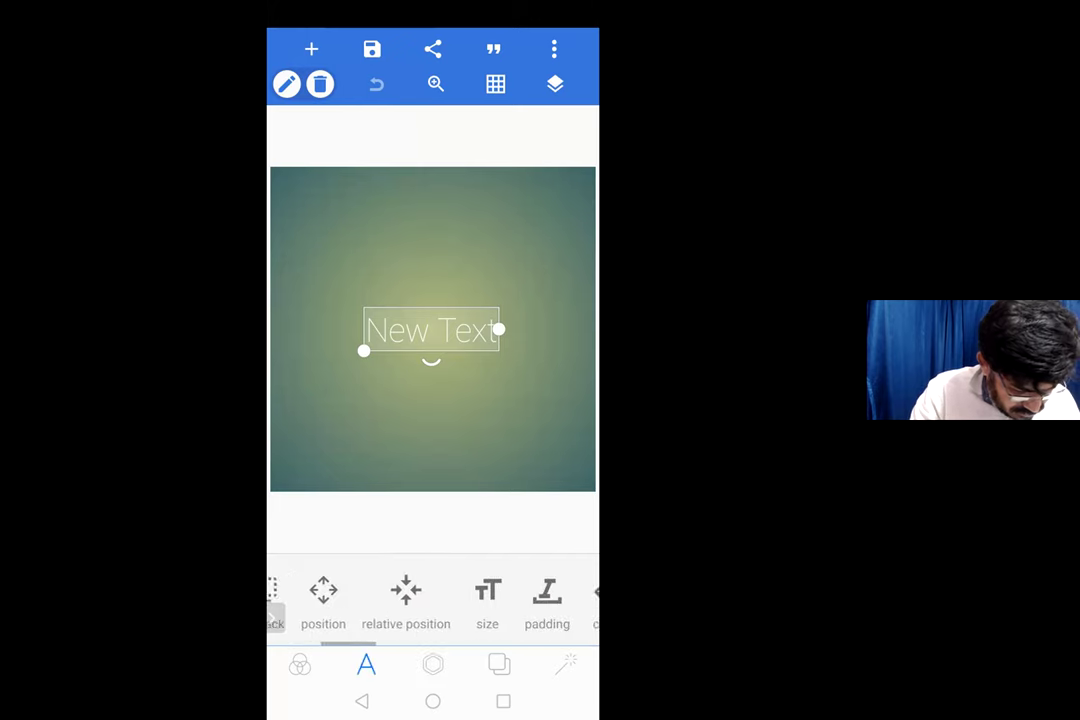
pyautogui.hscroll(5, 432, 600)
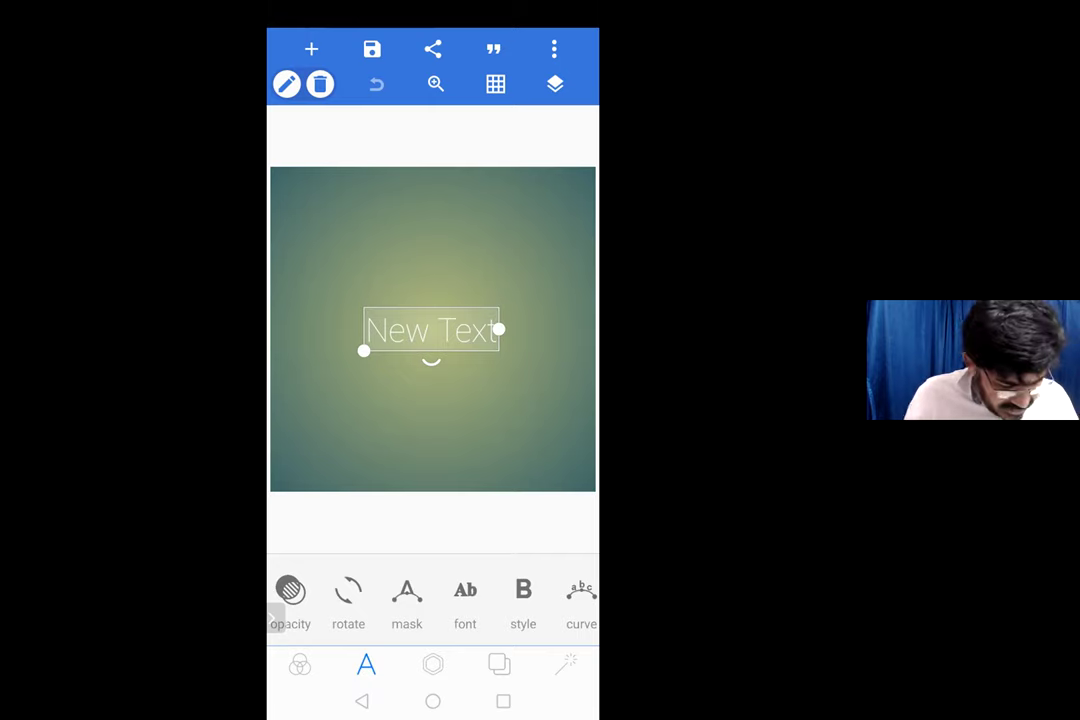
pyautogui.click(465, 590)
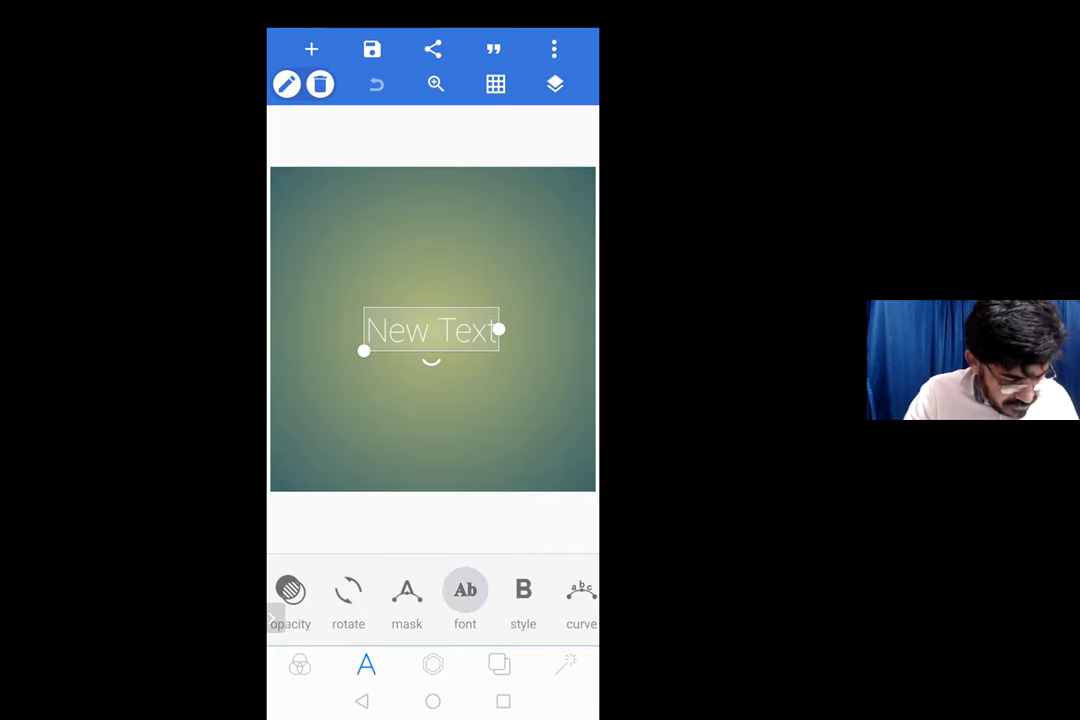
pyautogui.scroll(-5, 433, 400)
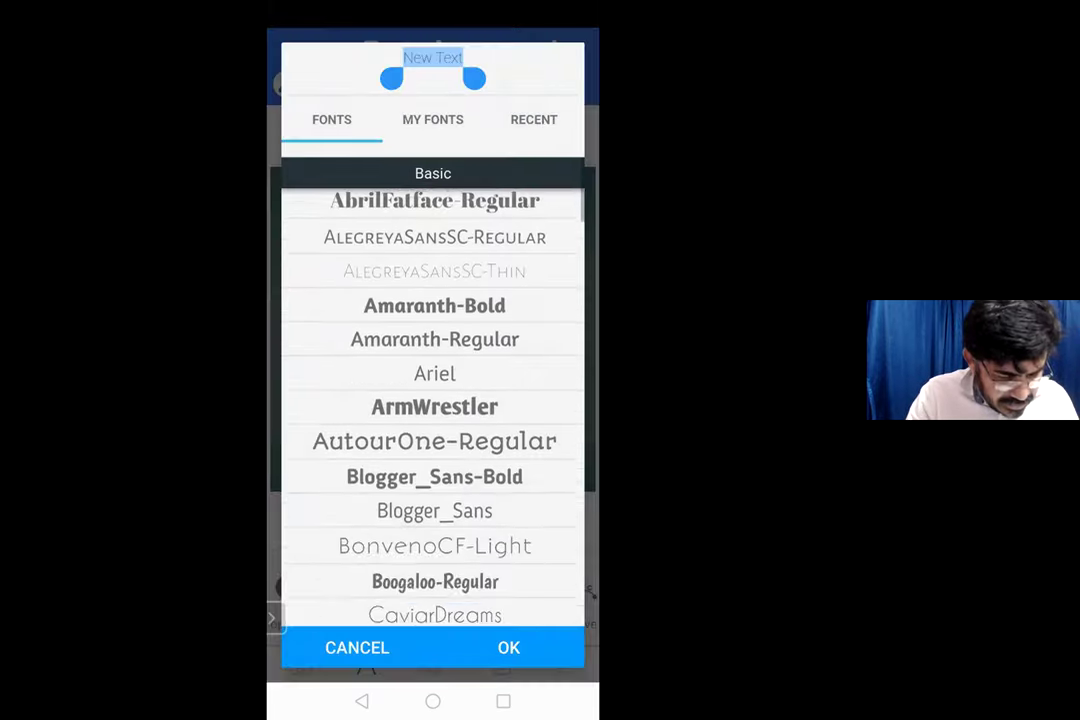
pyautogui.scroll(-10, 433, 400)
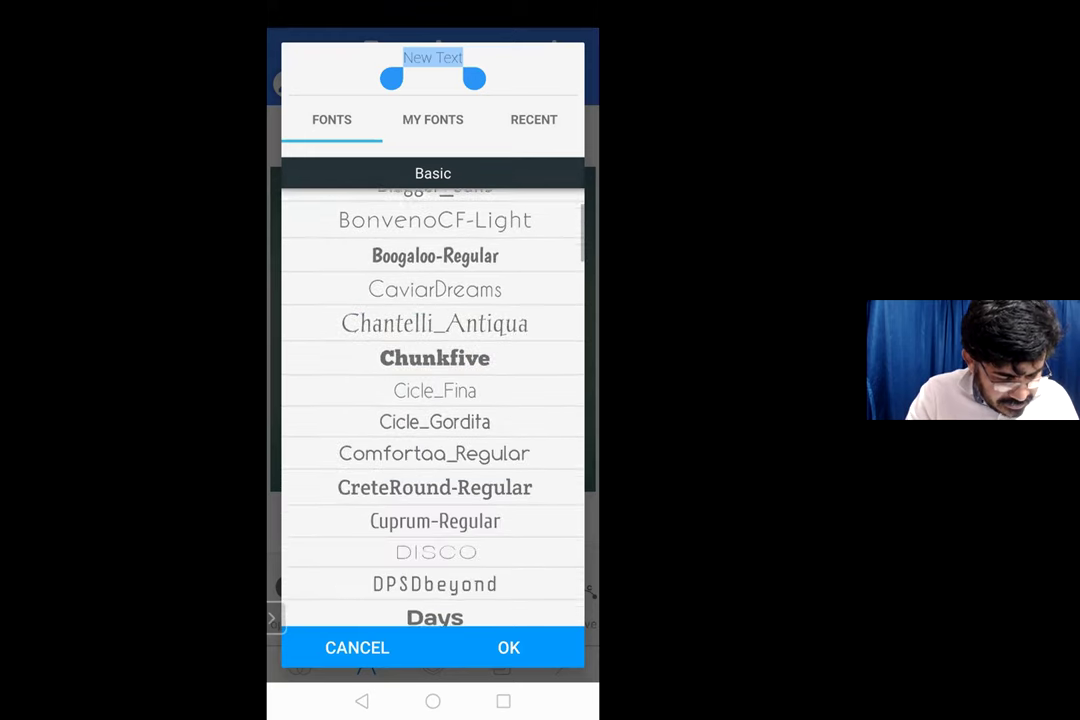
pyautogui.scroll(-6, 433, 400)
pyautogui.scroll(5, 433, 400)
pyautogui.scroll(15, 433, 400)
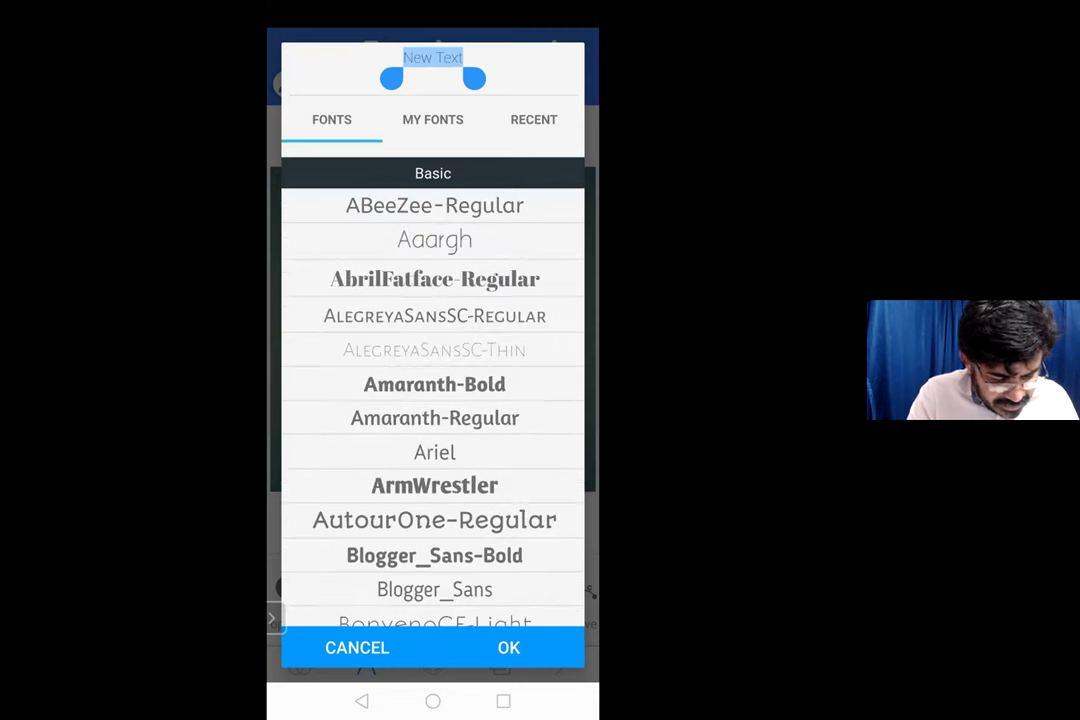
pyautogui.click(433, 119)
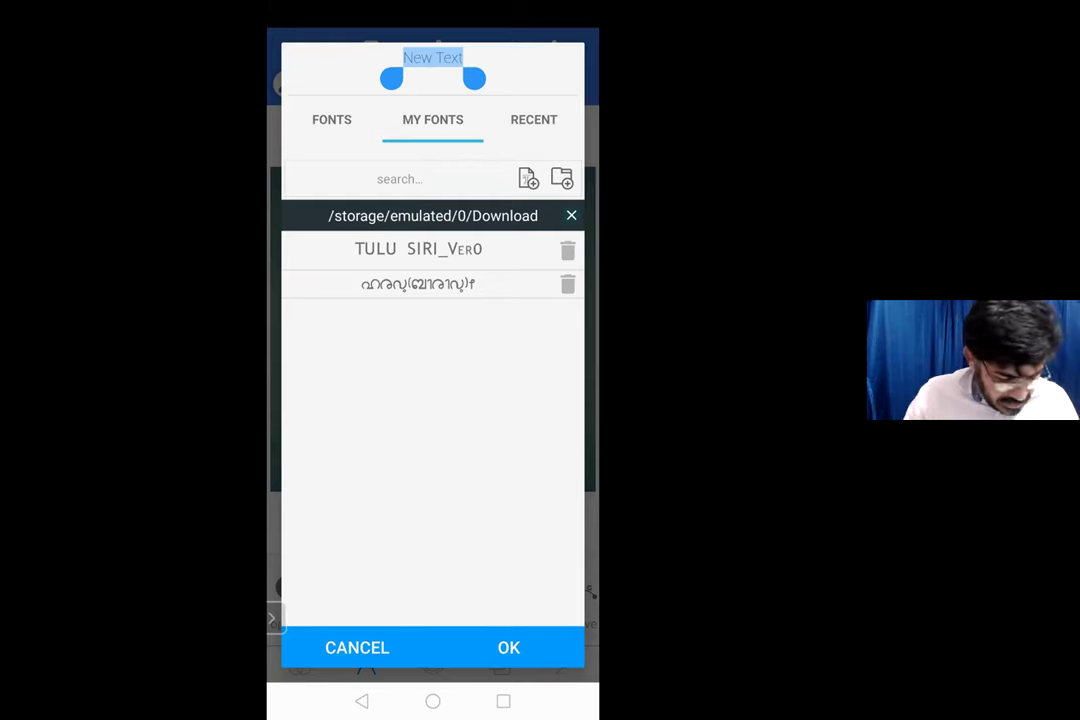
# - Switch to WhatsApp and follow the course link to the Tulu Fonts download page on Teachable
pyautogui.click(432, 701)
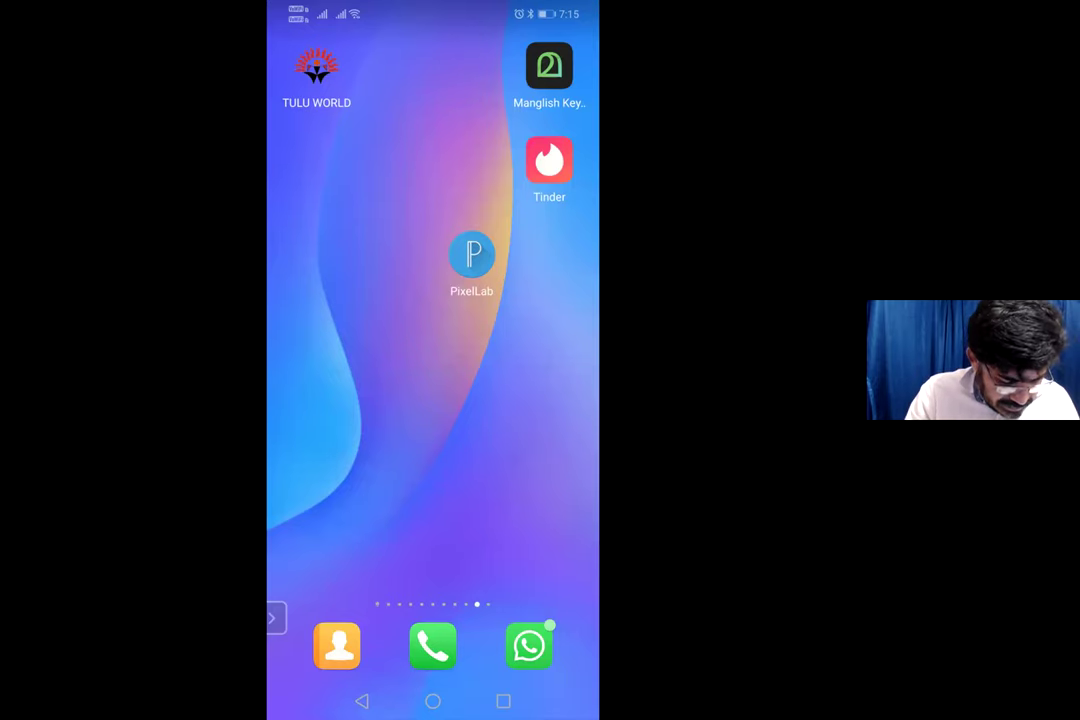
pyautogui.click(529, 646)
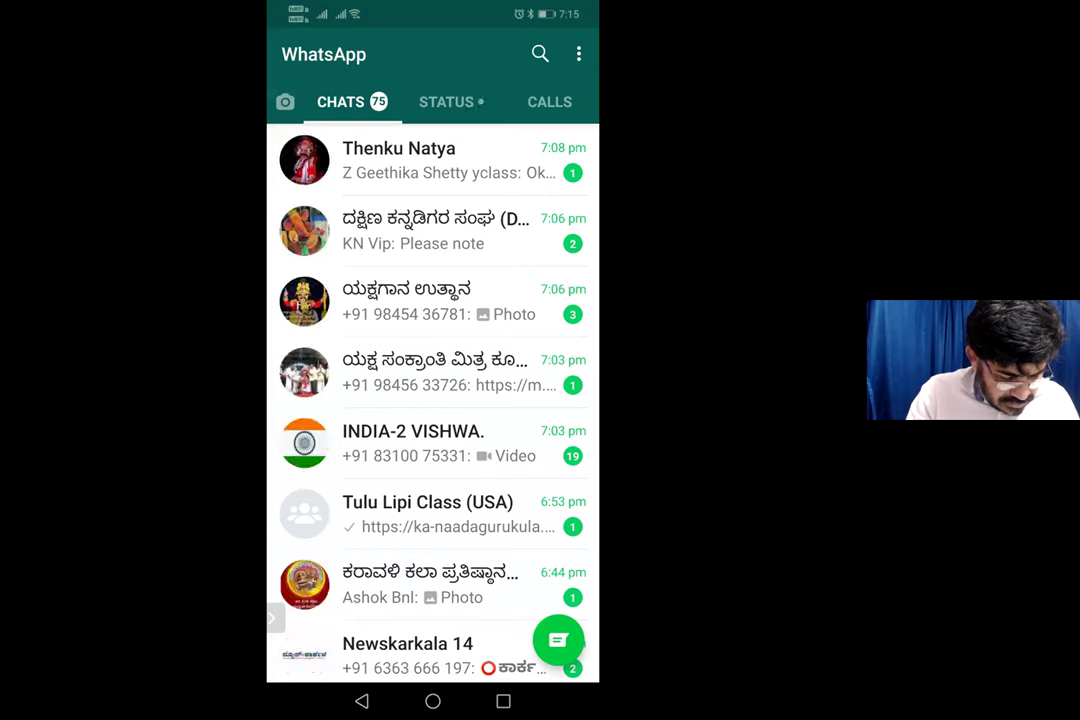
pyautogui.scroll(-3, 432, 380)
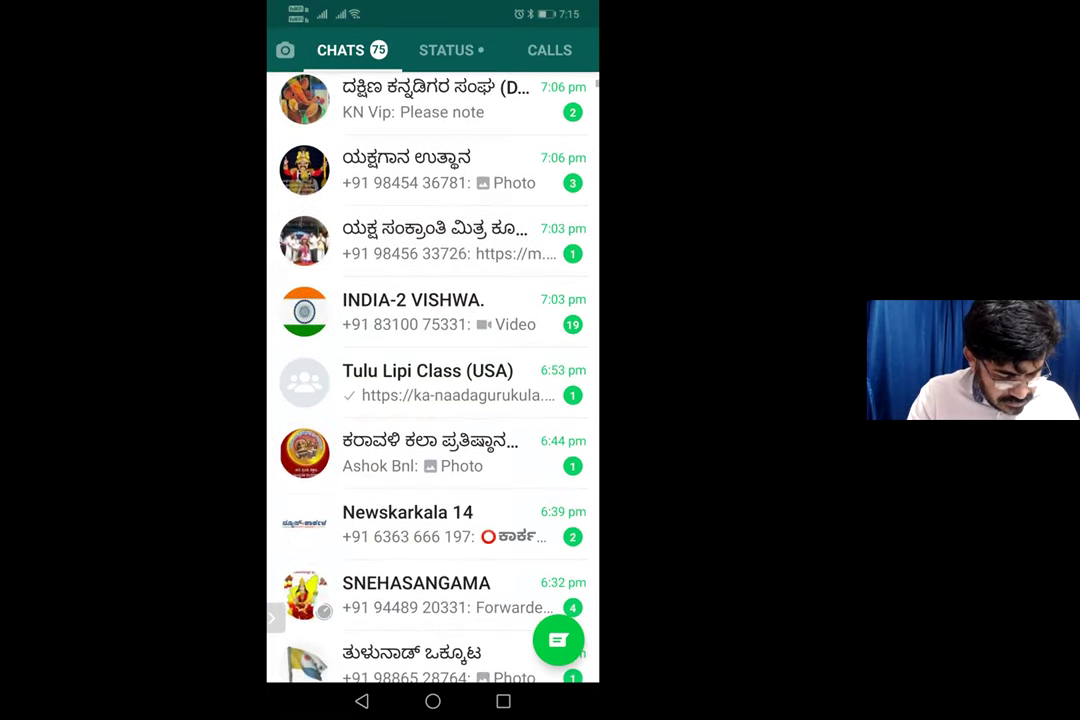
pyautogui.scroll(-1, 432, 380)
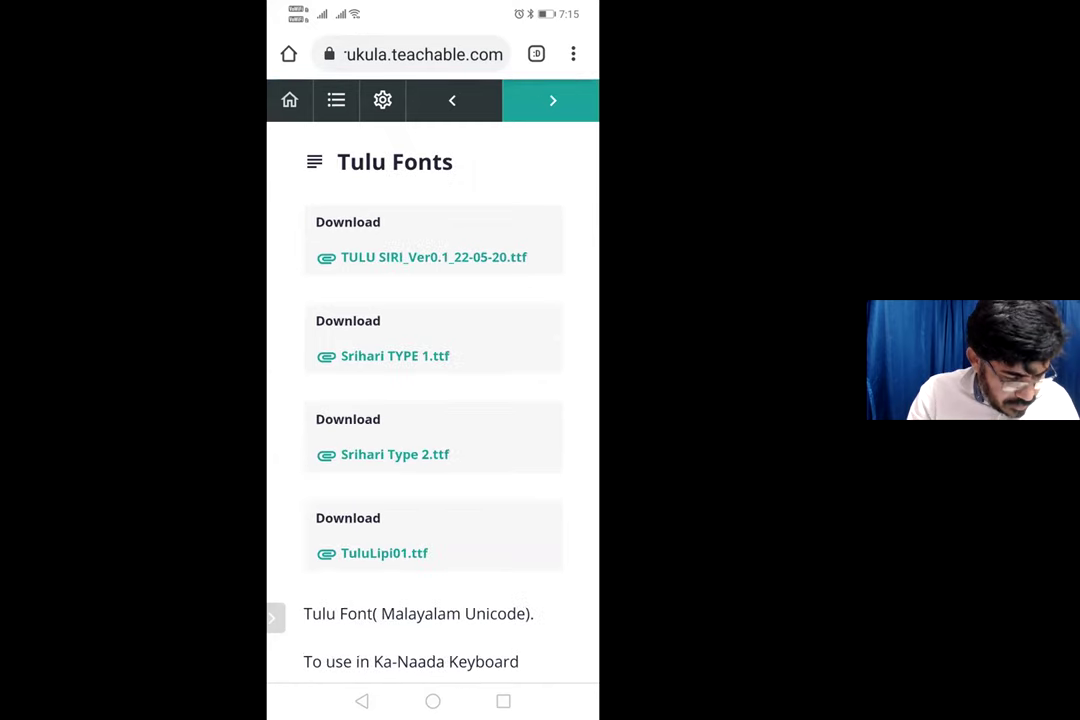
# - Request the TULU SIRI_Ver0.1_22-05-20.ttf download from the Tulu Fonts page and decline downloading it again
pyautogui.scroll(-1, 433, 400)
pyautogui.scroll(1, 433, 400)
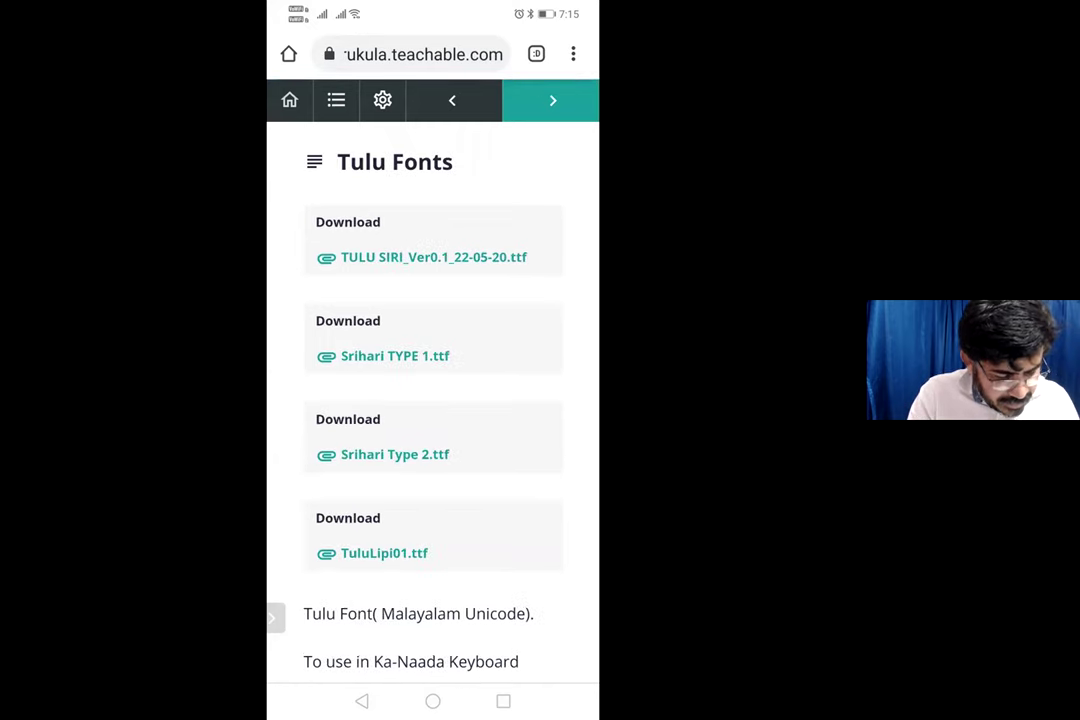
pyautogui.click(433, 257)
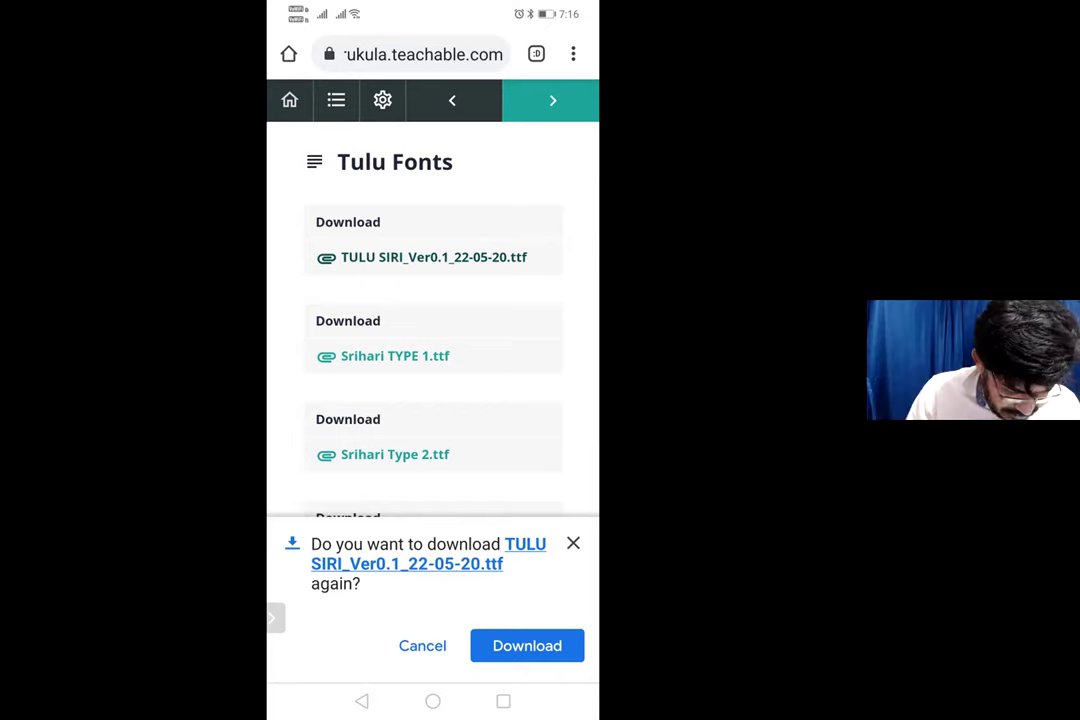
pyautogui.click(573, 543)
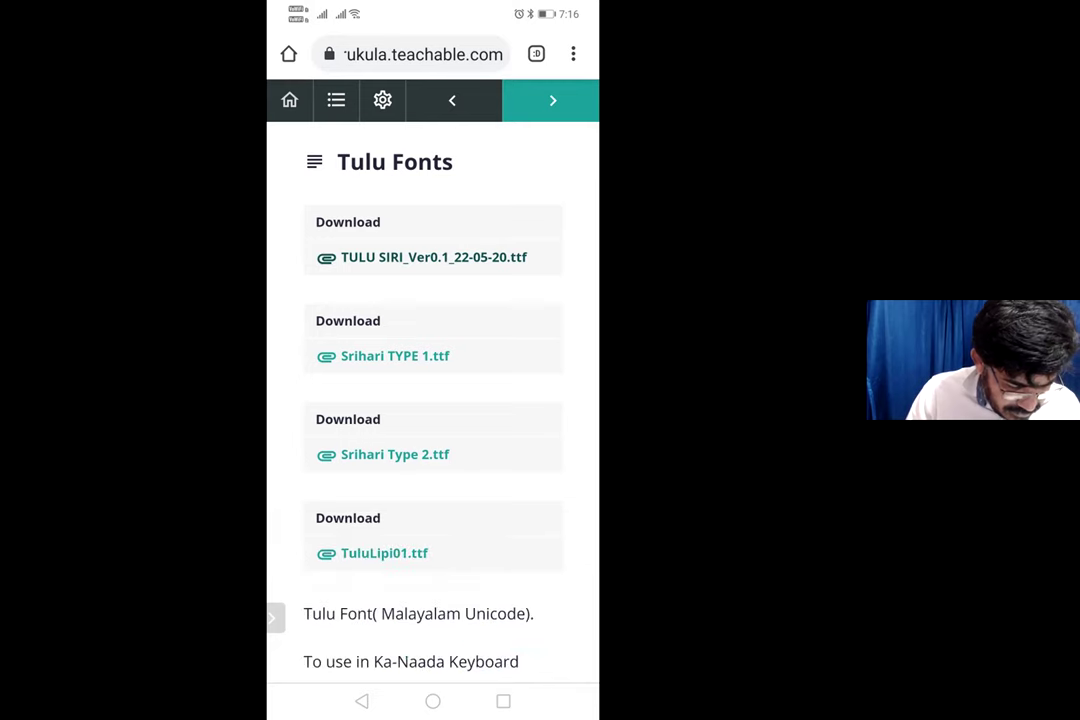
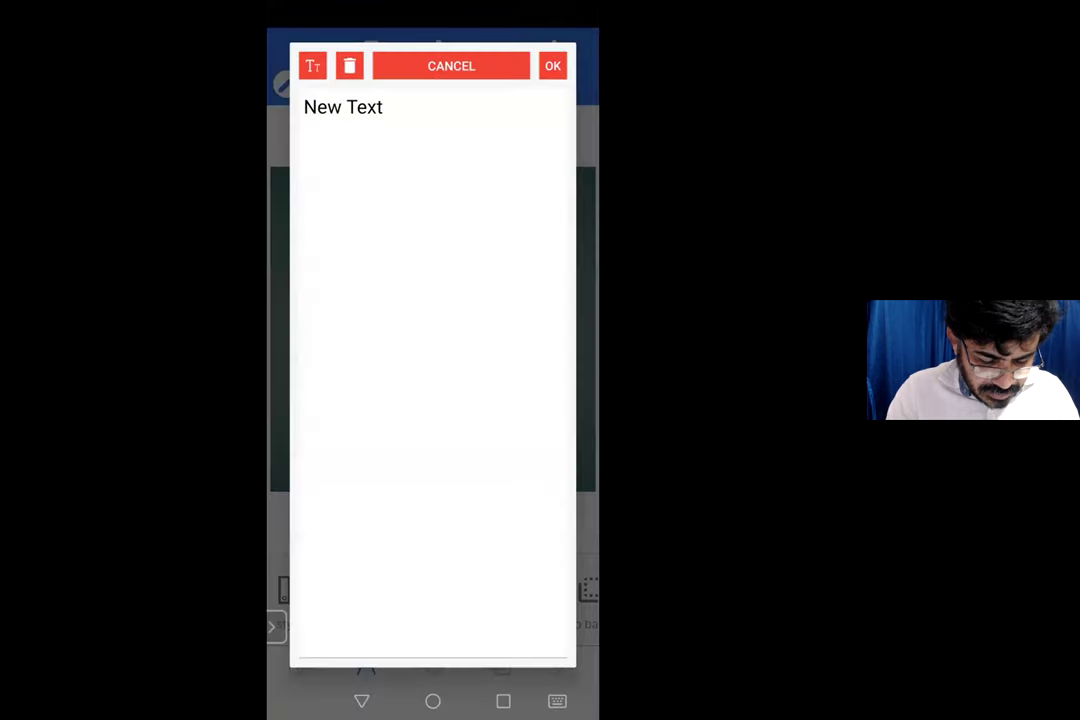
# - Replace the "New Text" placeholder with "അ ആ കഖഗഘങ" and move the text to the middle of the canvas
pyautogui.press('BackSpace')
pyautogui.press('BackSpace')
pyautogui.press('BackSpace')
pyautogui.press('BackSpace')
pyautogui.press('BackSpace')
pyautogui.press('BackSpace')
pyautogui.press('BackSpace')
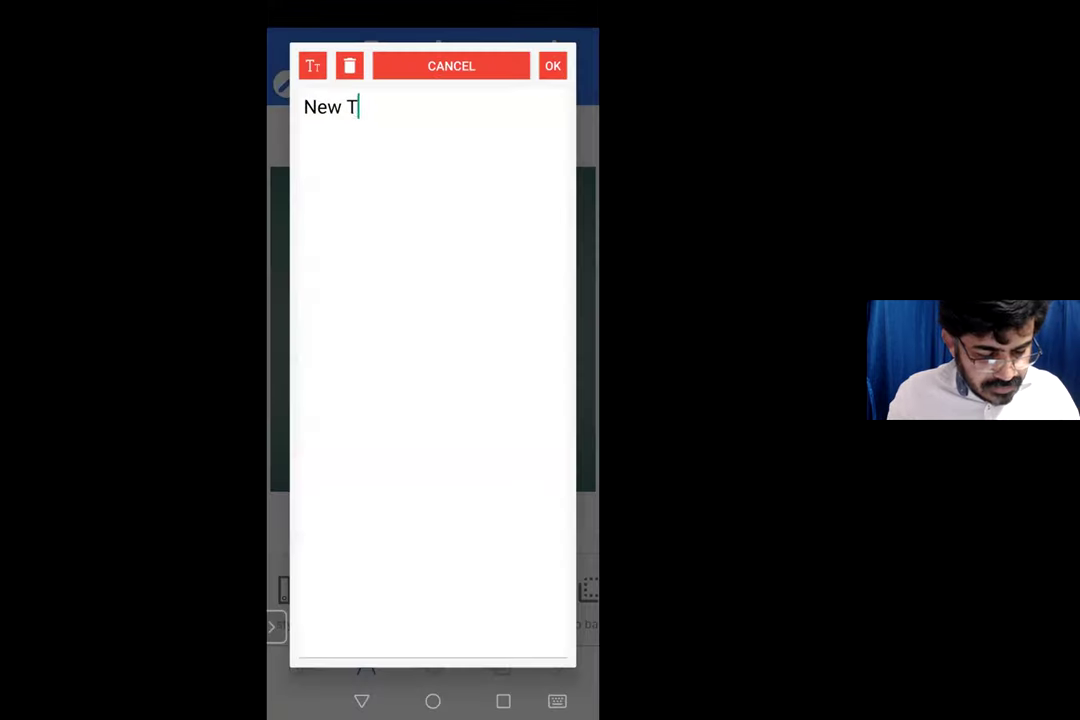
pyautogui.press('BackSpace')
pyautogui.write('അ')
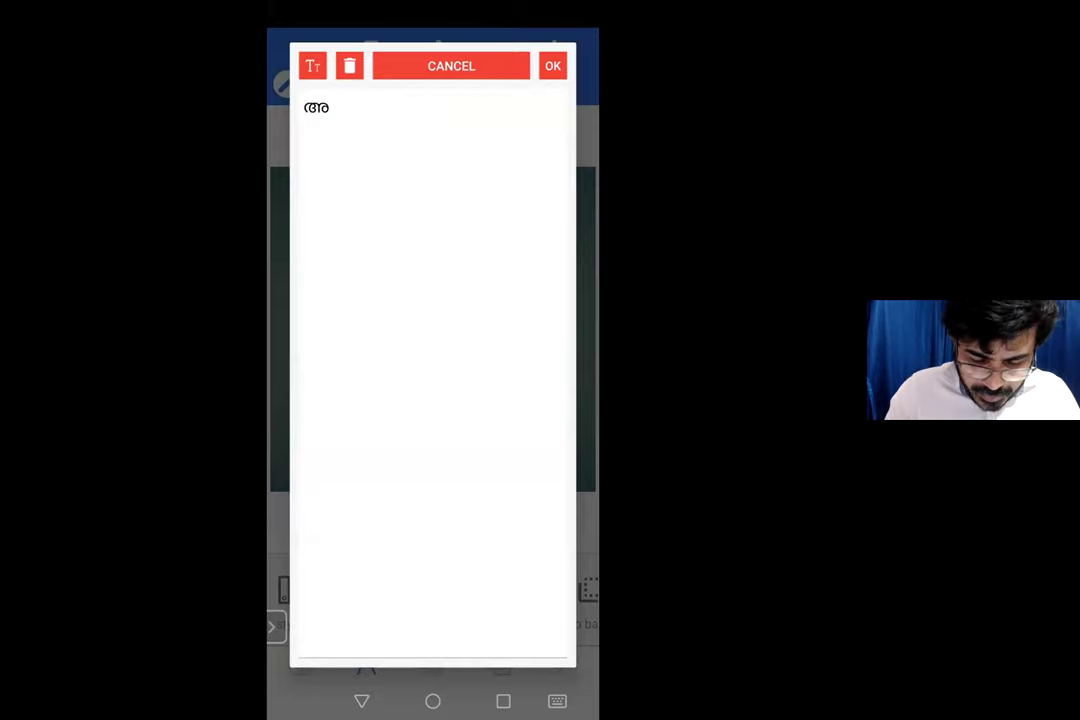
pyautogui.write(' ആ')
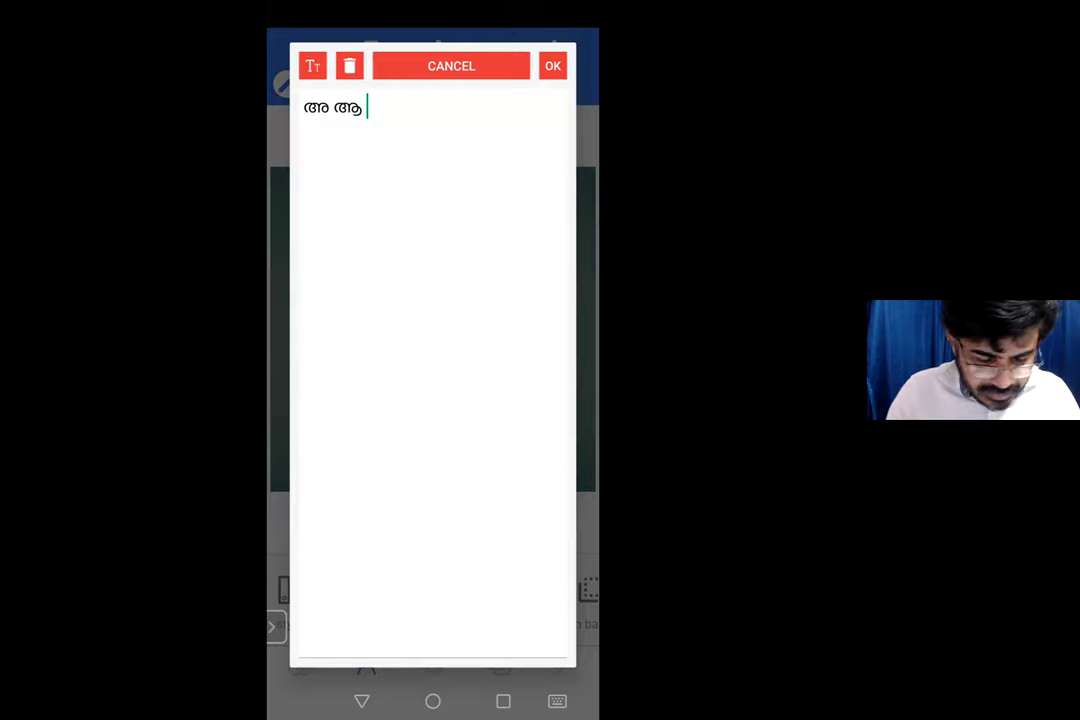
pyautogui.write(' കഖഗഘങ')
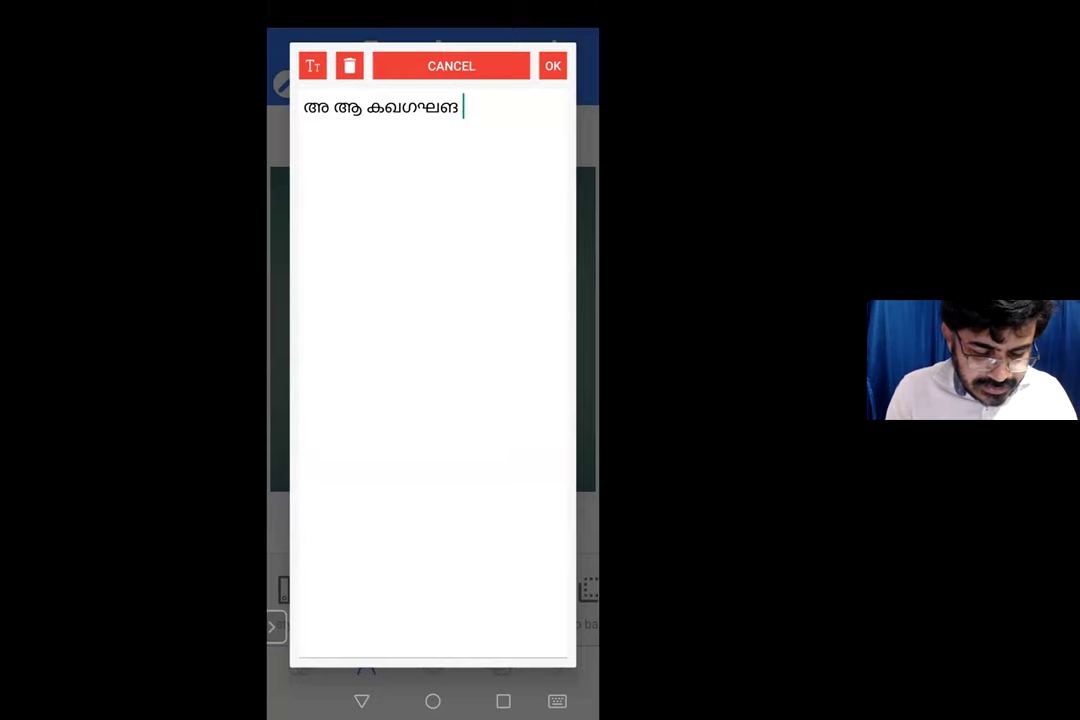
pyautogui.click(553, 66)
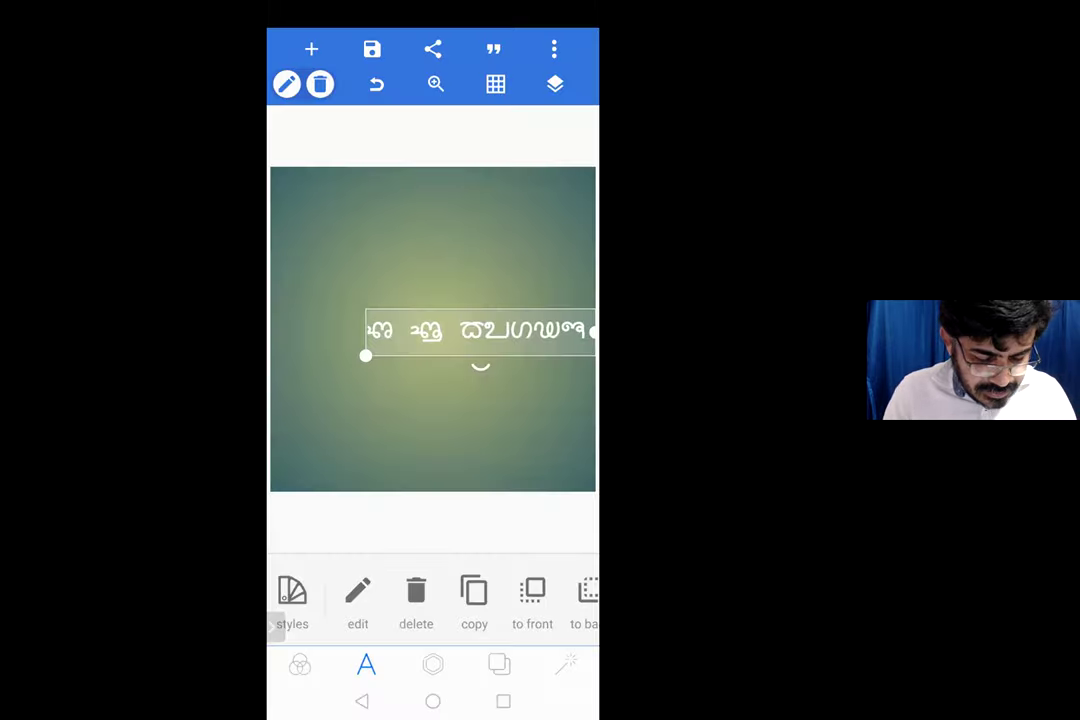
pyautogui.moveTo(480, 330); pyautogui.dragTo(427, 315)
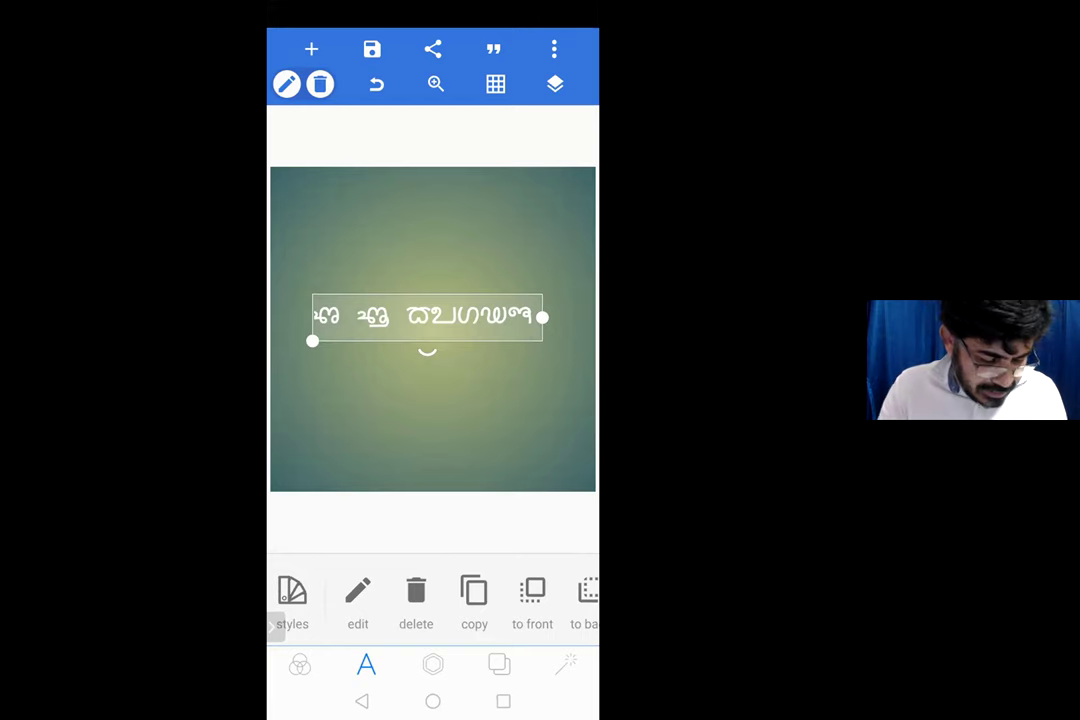
# - Apply bold and italic styling to the whole Tulu text
pyautogui.hscroll(3, 433, 600)
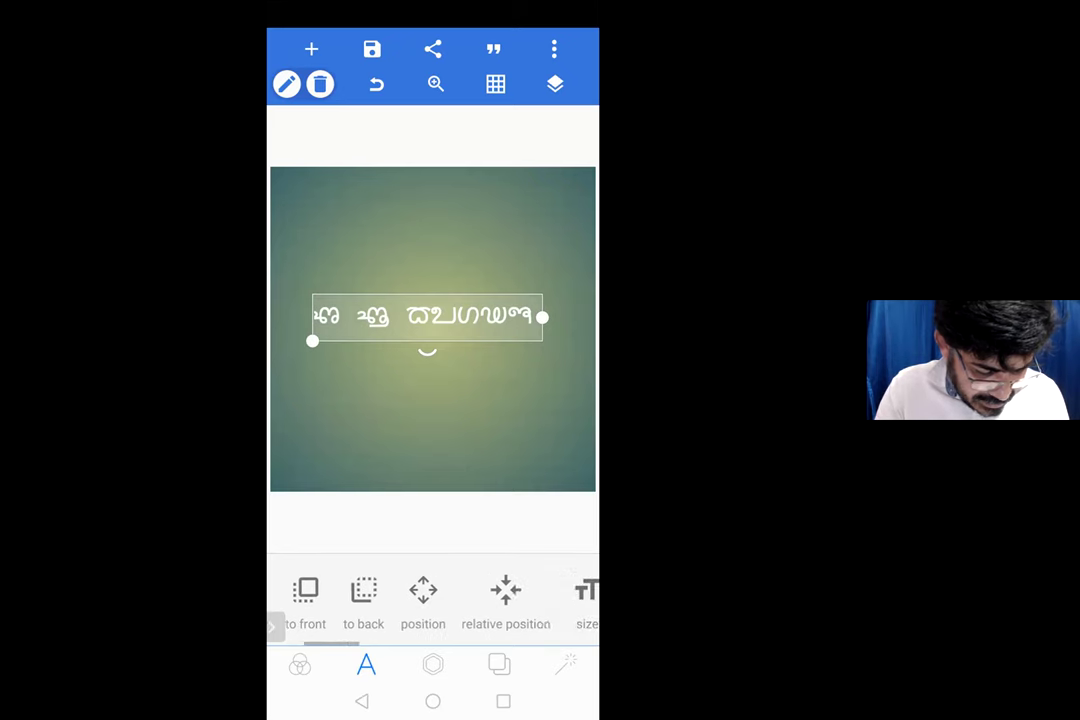
pyautogui.hscroll(2, 433, 600)
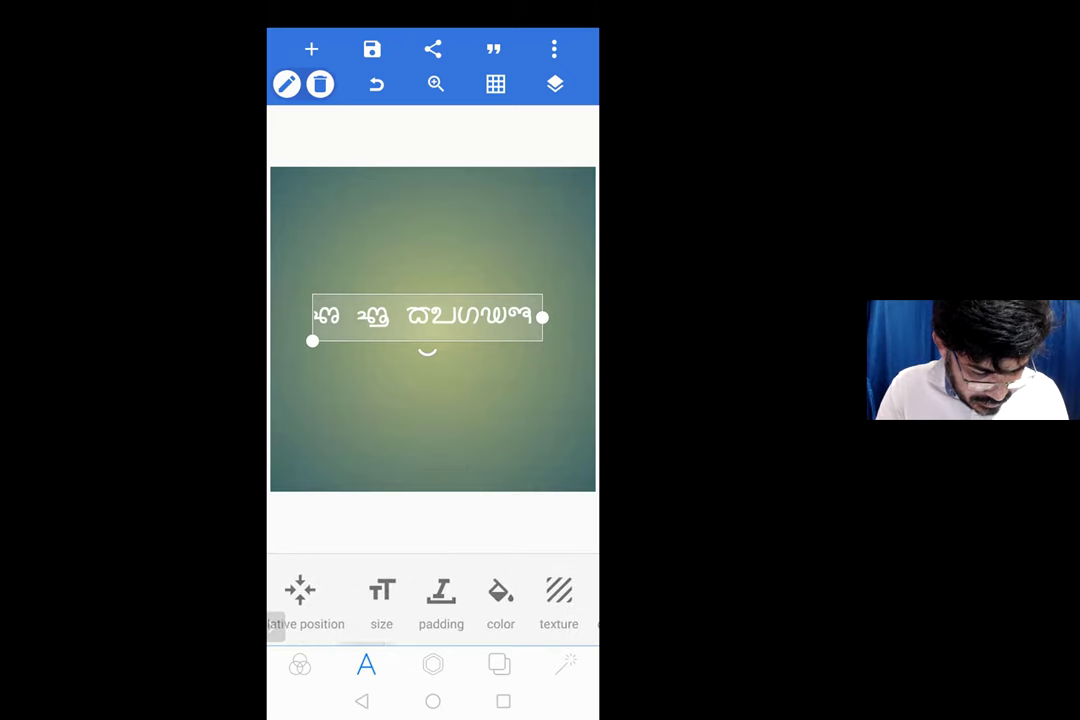
pyautogui.hscroll(3, 433, 600)
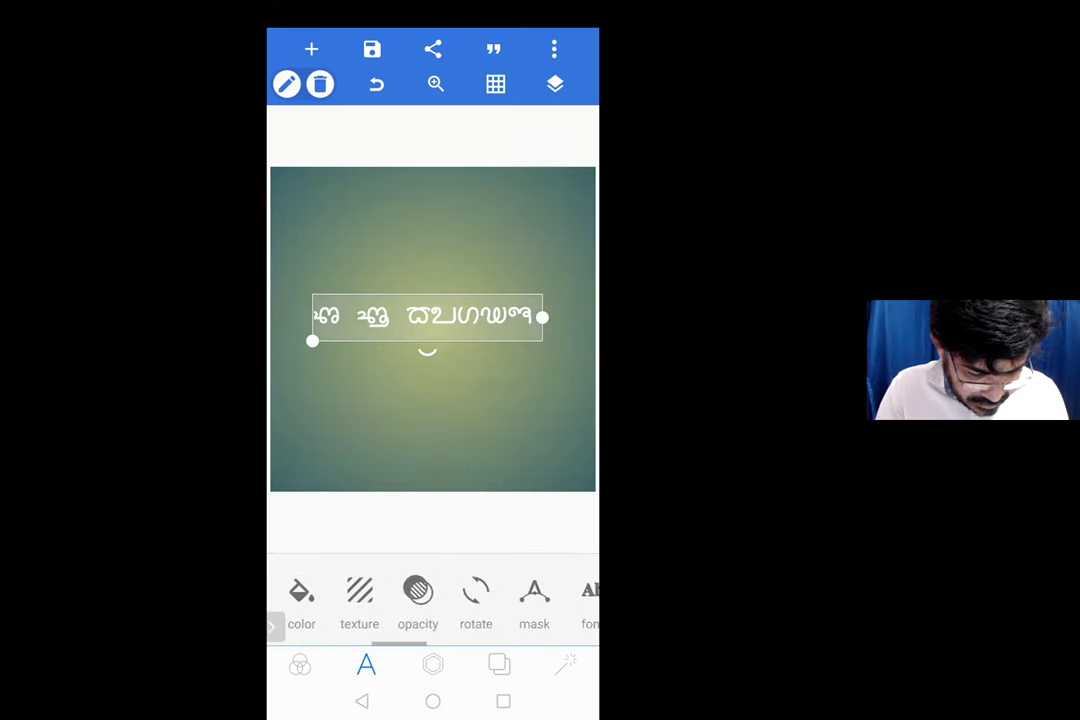
pyautogui.hscroll(1, 433, 600)
pyautogui.hscroll(1, 433, 600)
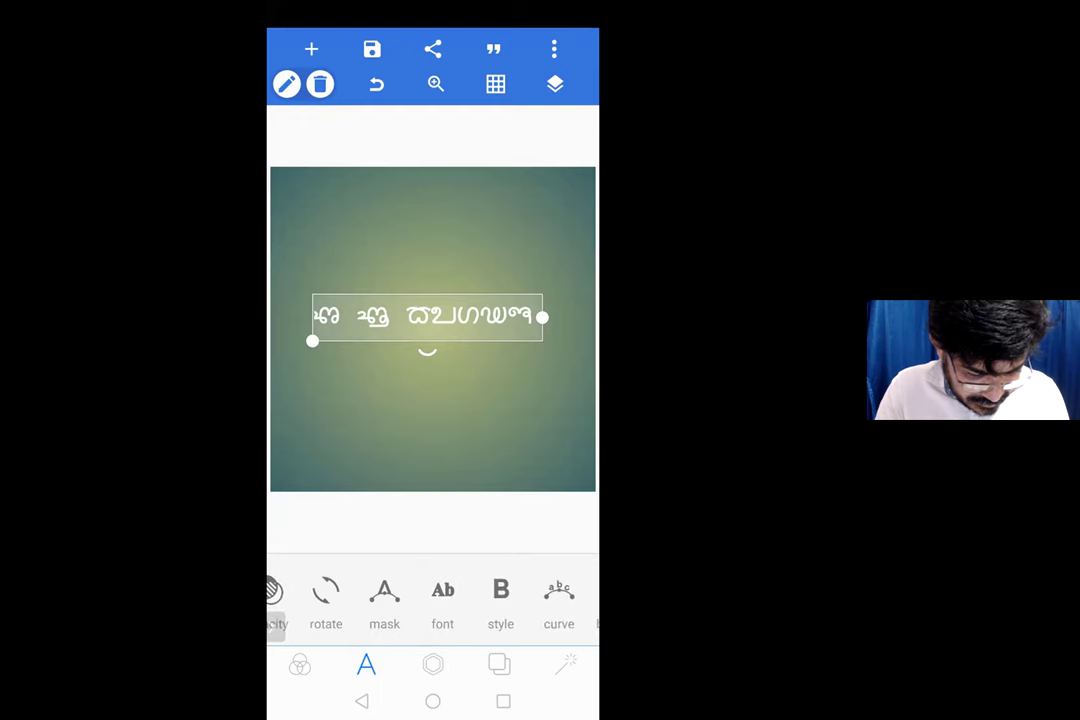
pyautogui.click(500, 592)
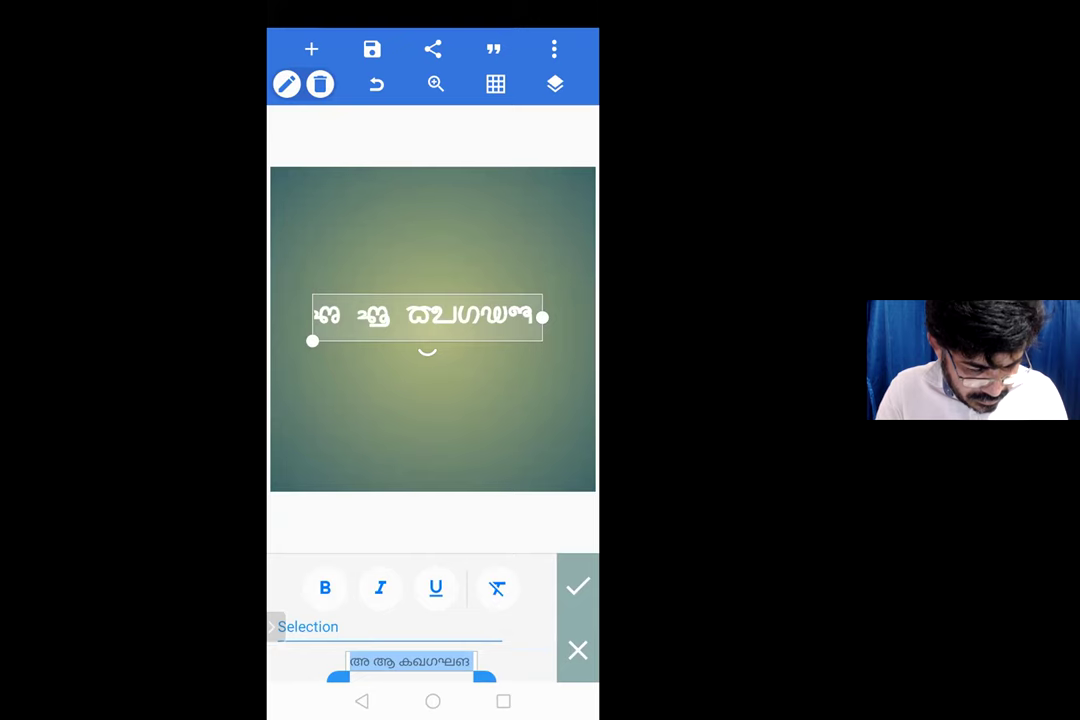
pyautogui.click(578, 587)
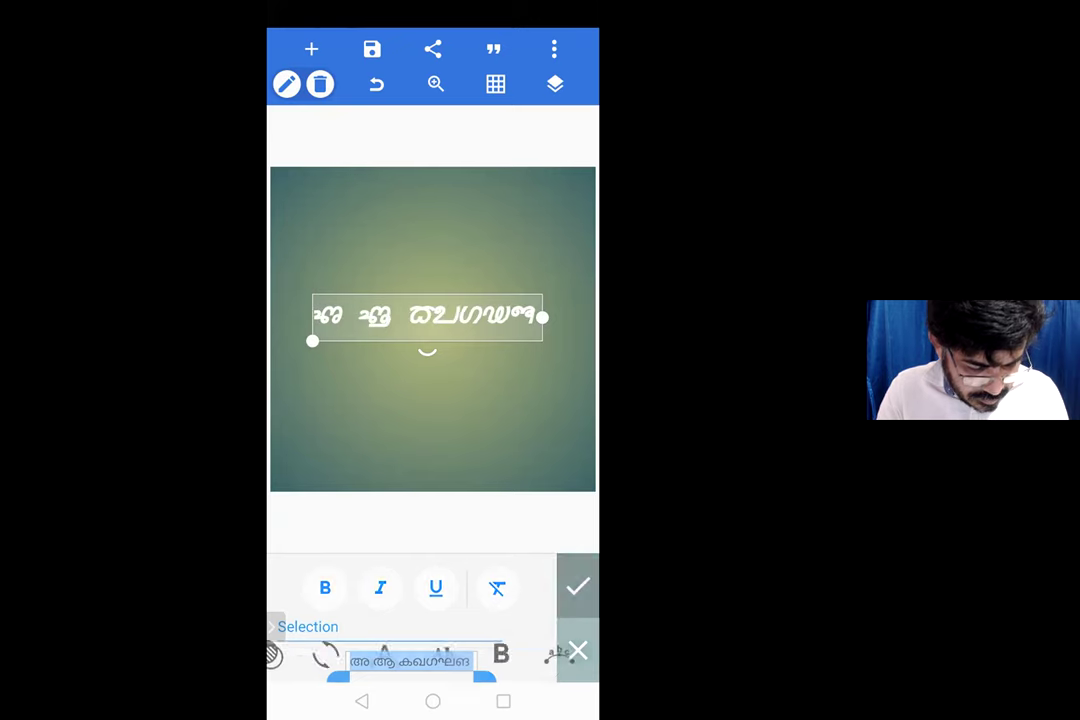
# - Curve the Tulu text into an arch with 100% bending
pyautogui.moveTo(500, 600); pyautogui.dragTo(384, 600)
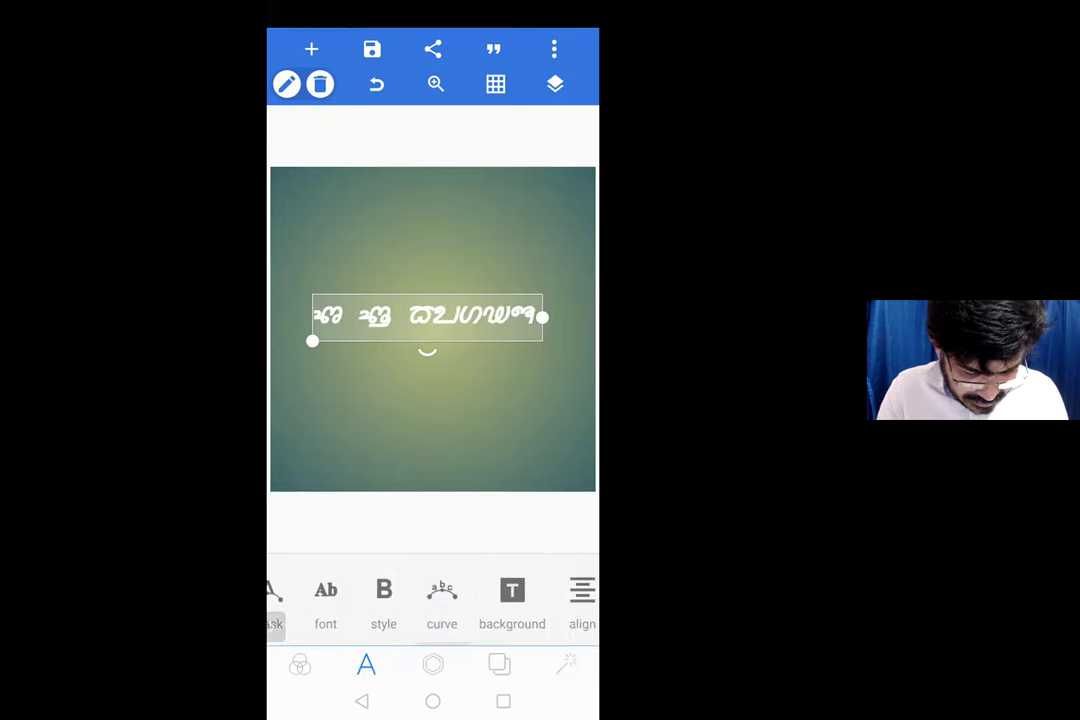
pyautogui.click(442, 590)
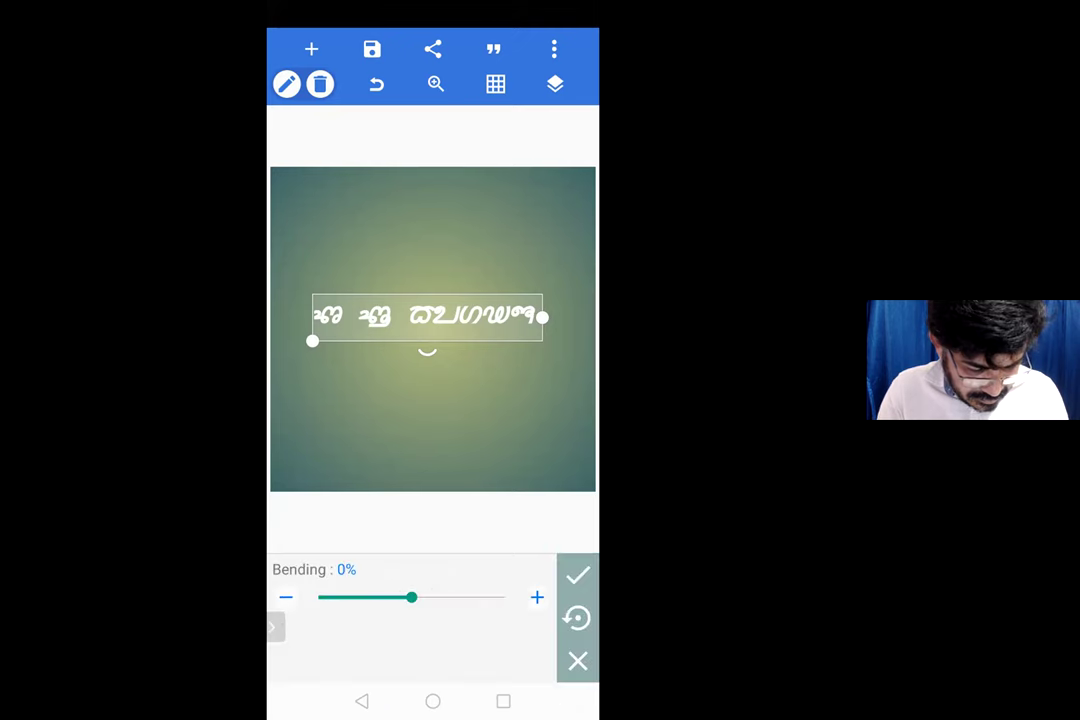
pyautogui.moveTo(411, 597); pyautogui.dragTo(505, 597)
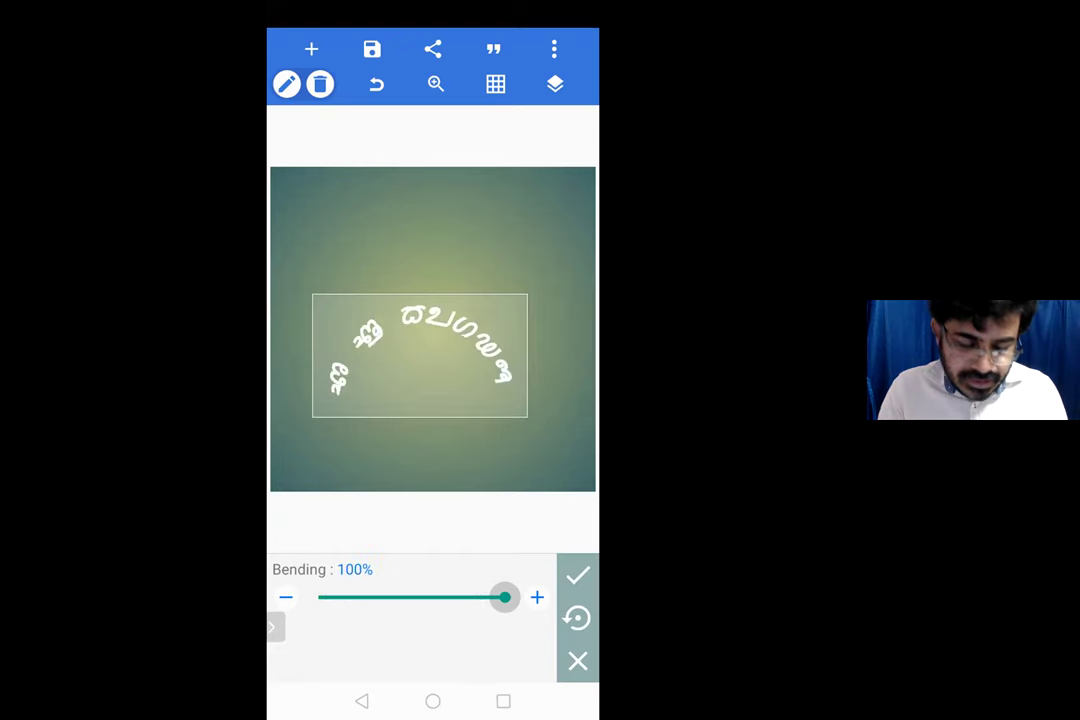
pyautogui.click(578, 575)
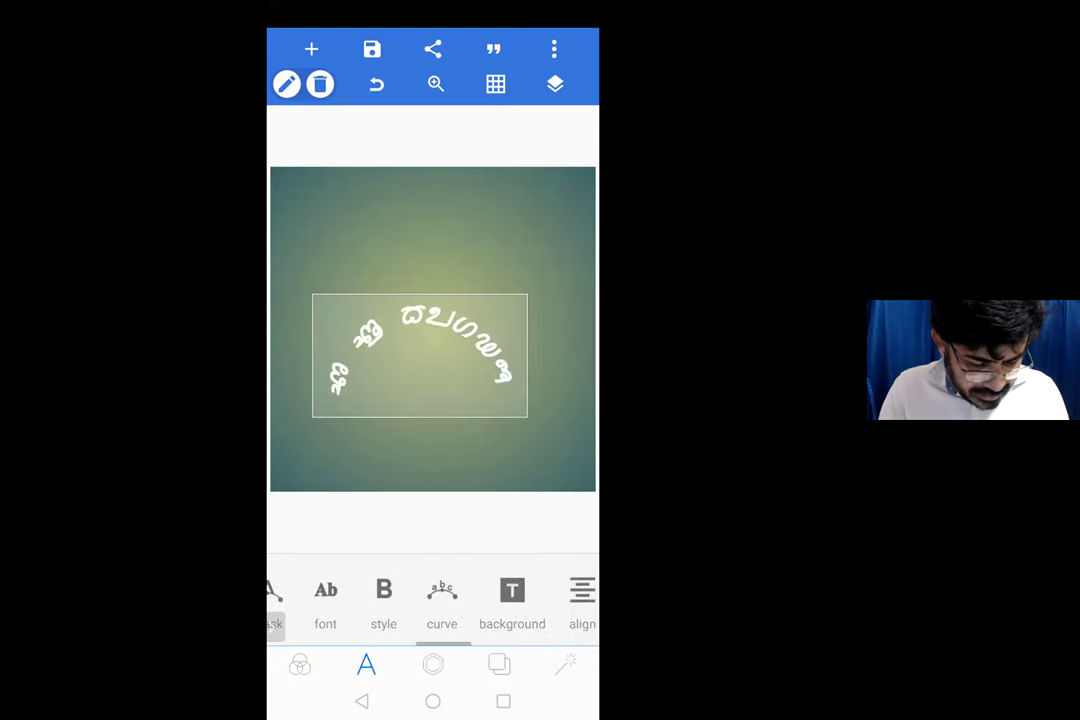
# - Enable the 3D text effect with the perspective view type on the arched Tulu text
pyautogui.hscroll(10, 433, 600)
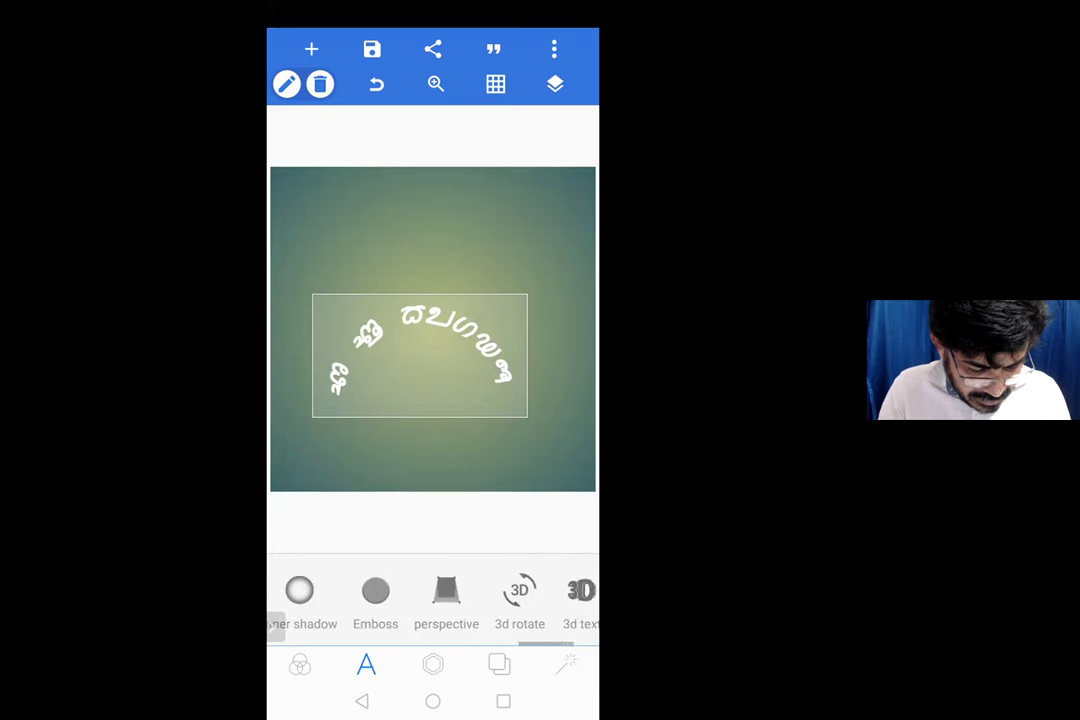
pyautogui.hscroll(3, 433, 600)
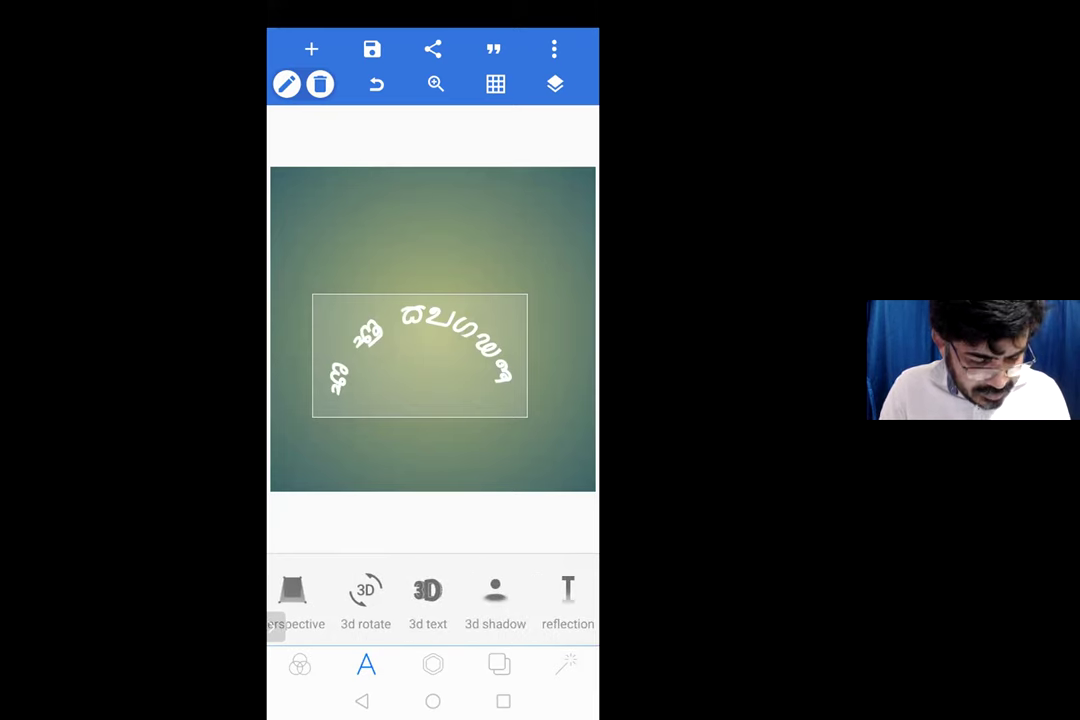
pyautogui.click(567, 600)
pyautogui.click(443, 577)
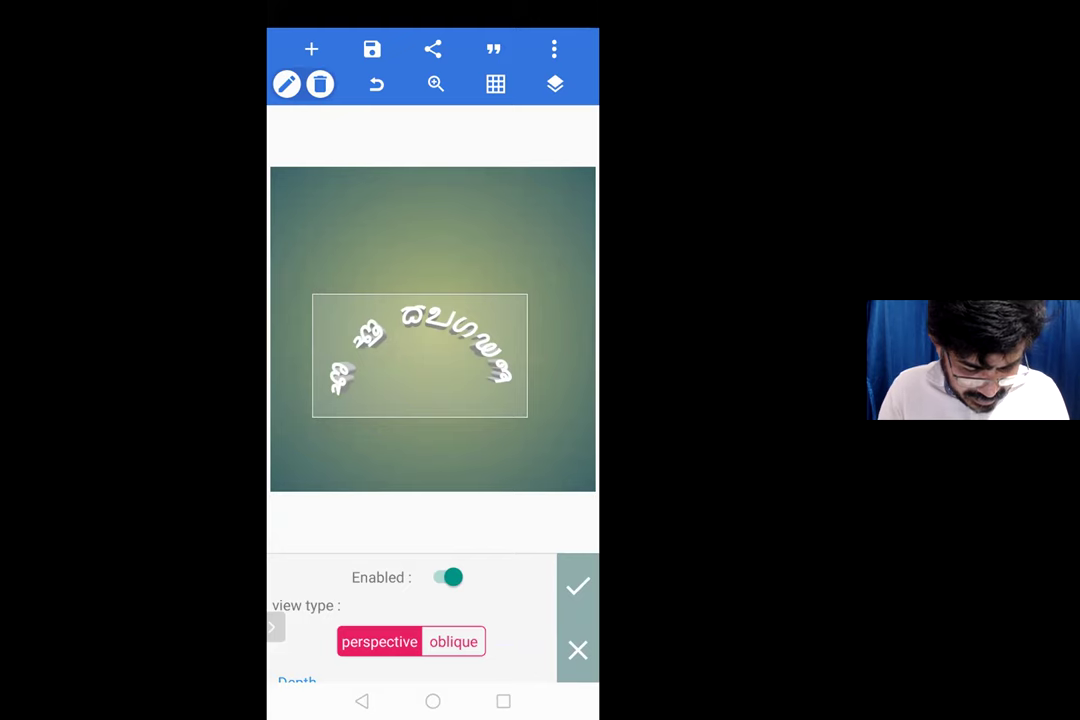
pyautogui.click(578, 585)
# - Set the Tulu text's curve bending to -65% so it bends downward
pyautogui.hscroll(-10, 433, 600)
pyautogui.hscroll(-5, 433, 600)
pyautogui.click(364, 590)
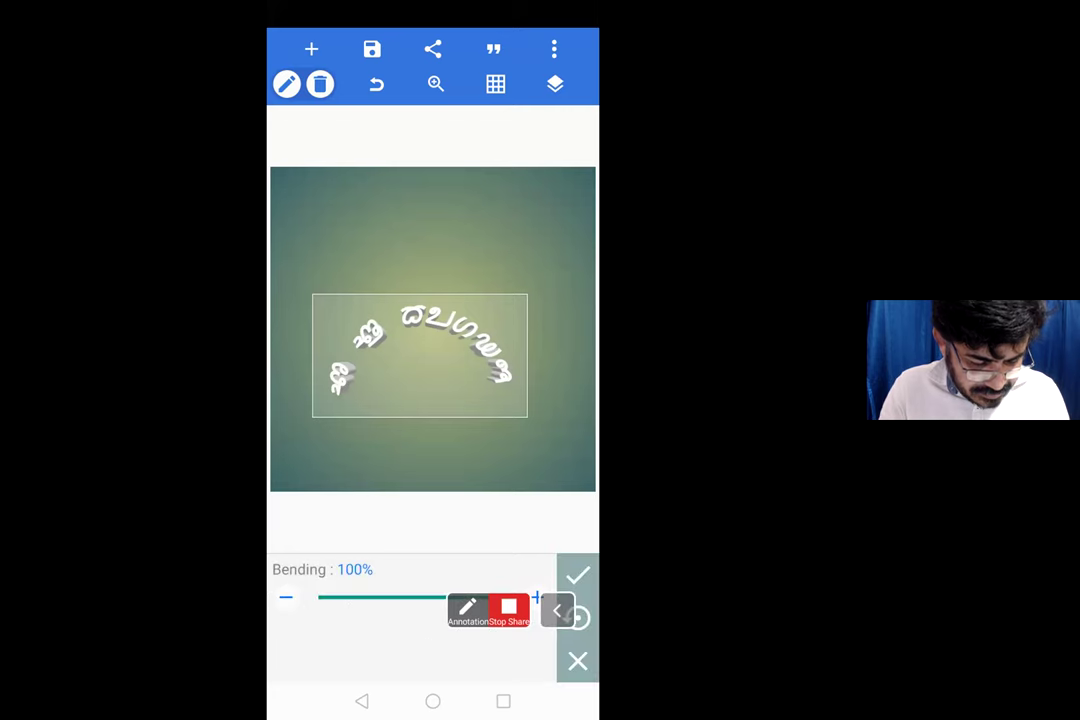
pyautogui.click(350, 597)
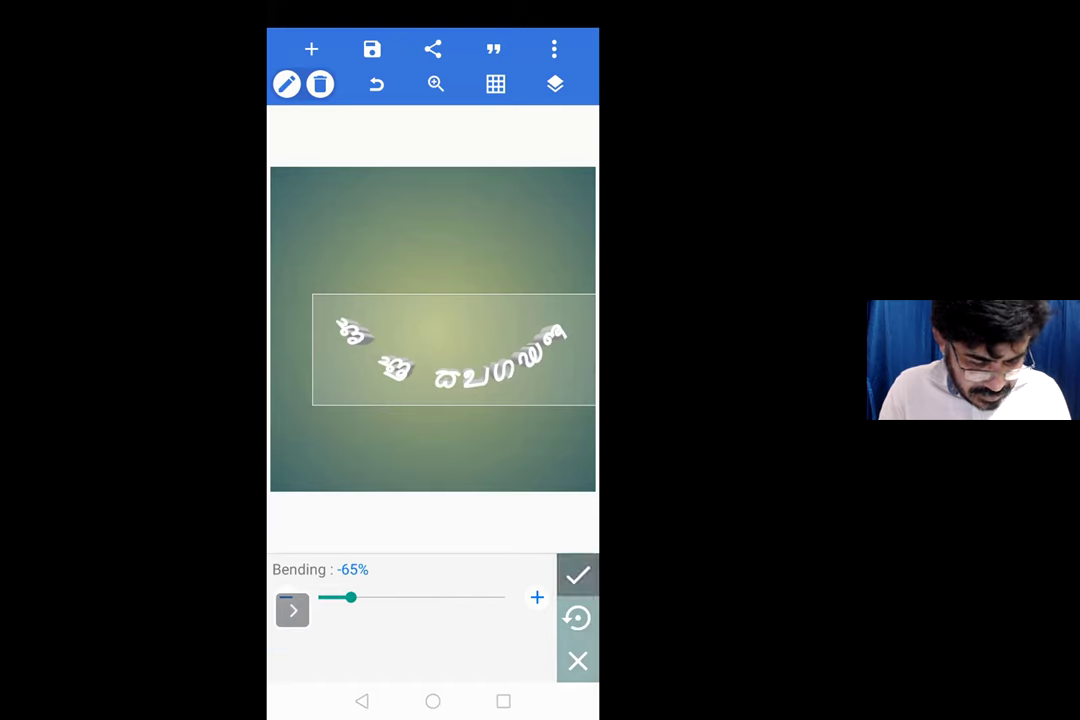
pyautogui.click(578, 575)
# - Try the mask option on the curved Tulu text and switch it off again
pyautogui.hscroll(-5, 433, 600)
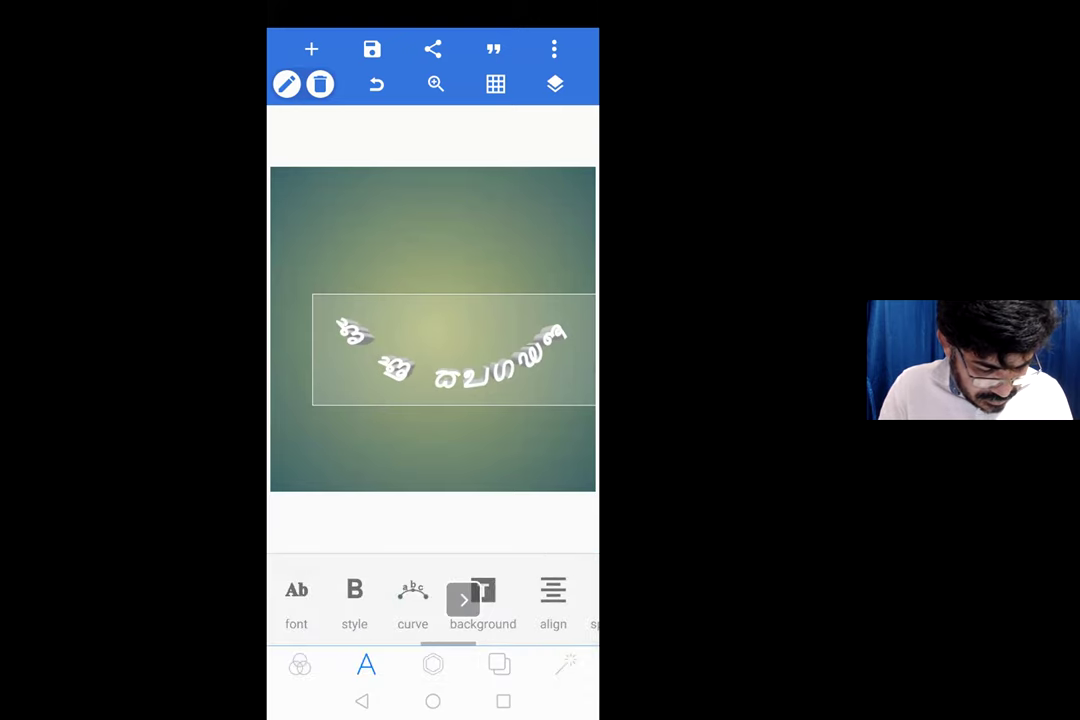
pyautogui.click(382, 592)
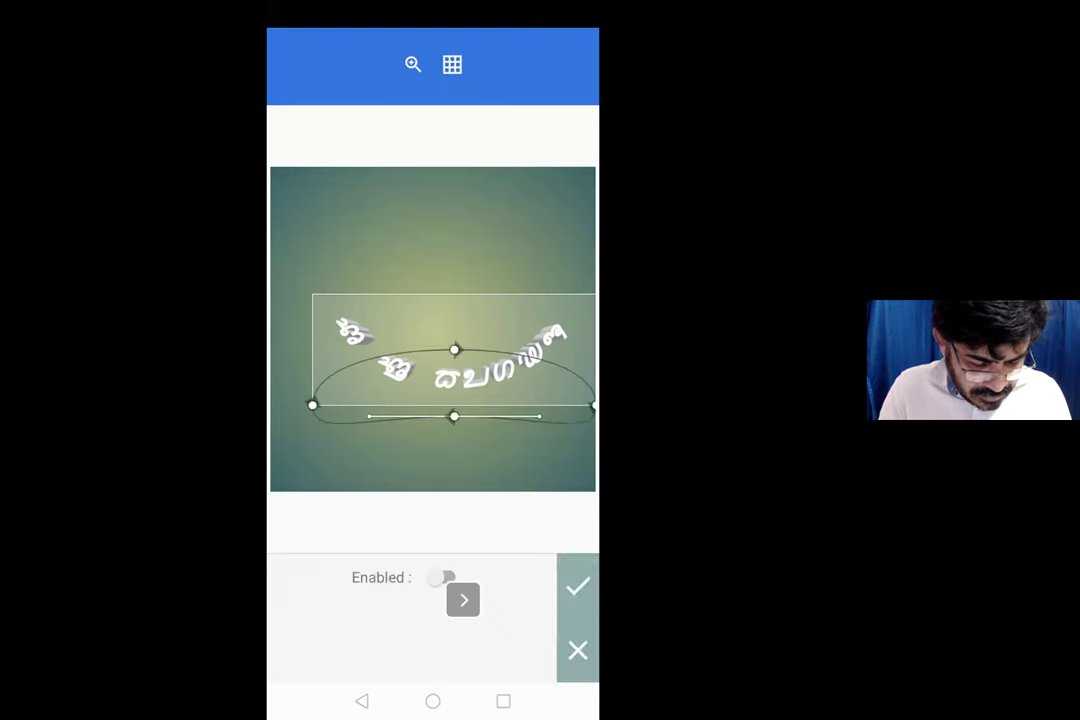
pyautogui.click(441, 577)
pyautogui.click(441, 577)
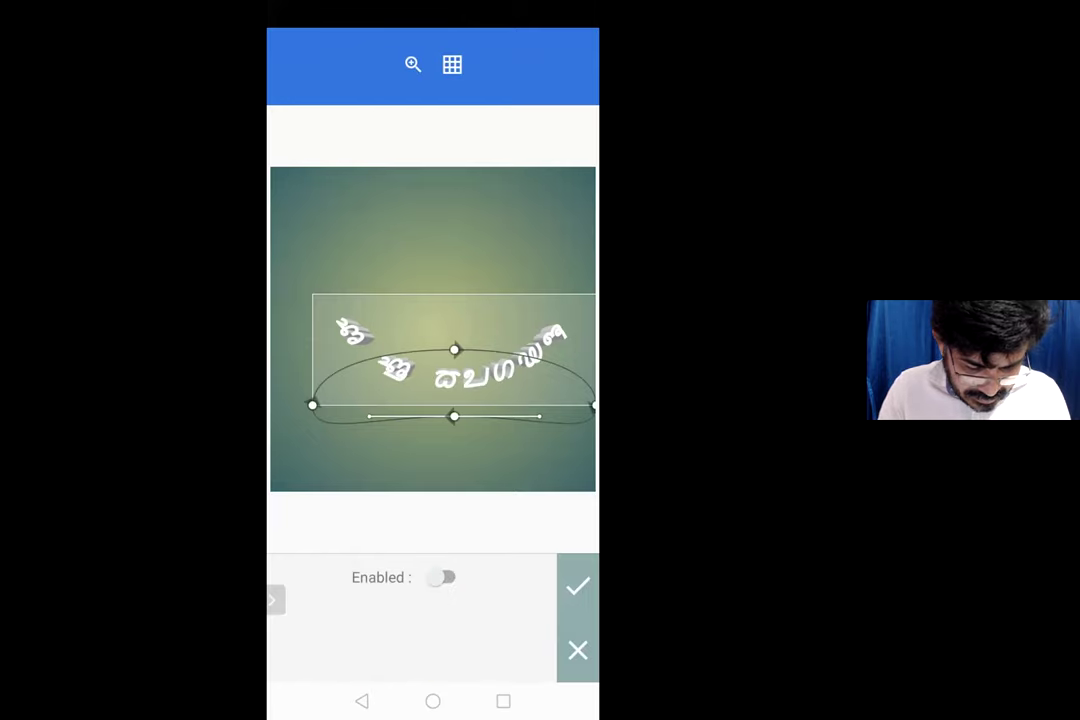
pyautogui.click(578, 585)
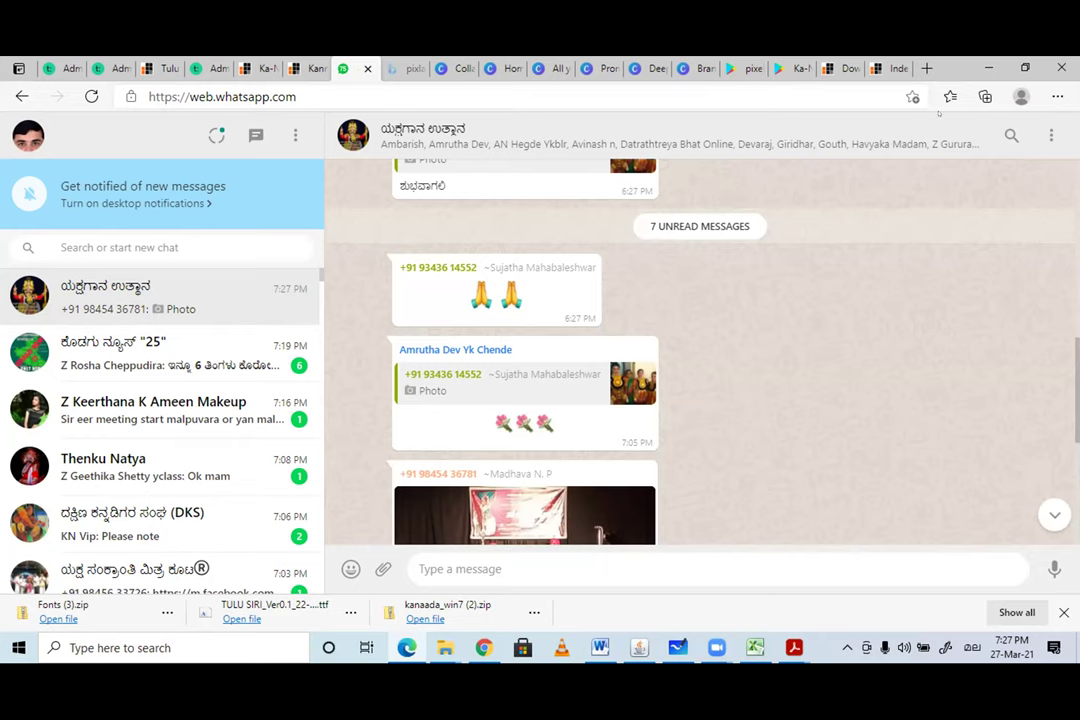
# - Review the Ka-Naada downloads page in the browser, from the input language packs through the supported languages to the font archive link
pyautogui.click(848, 68)
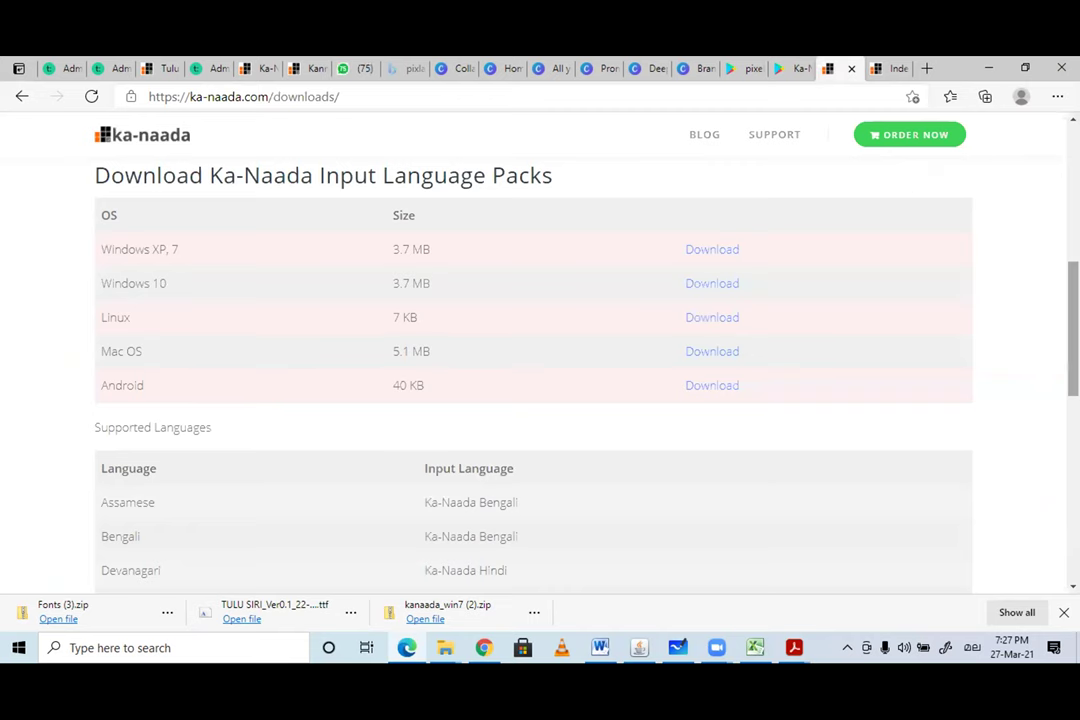
pyautogui.scroll(1, 1068, 262)
pyautogui.scroll(3, 1068, 262)
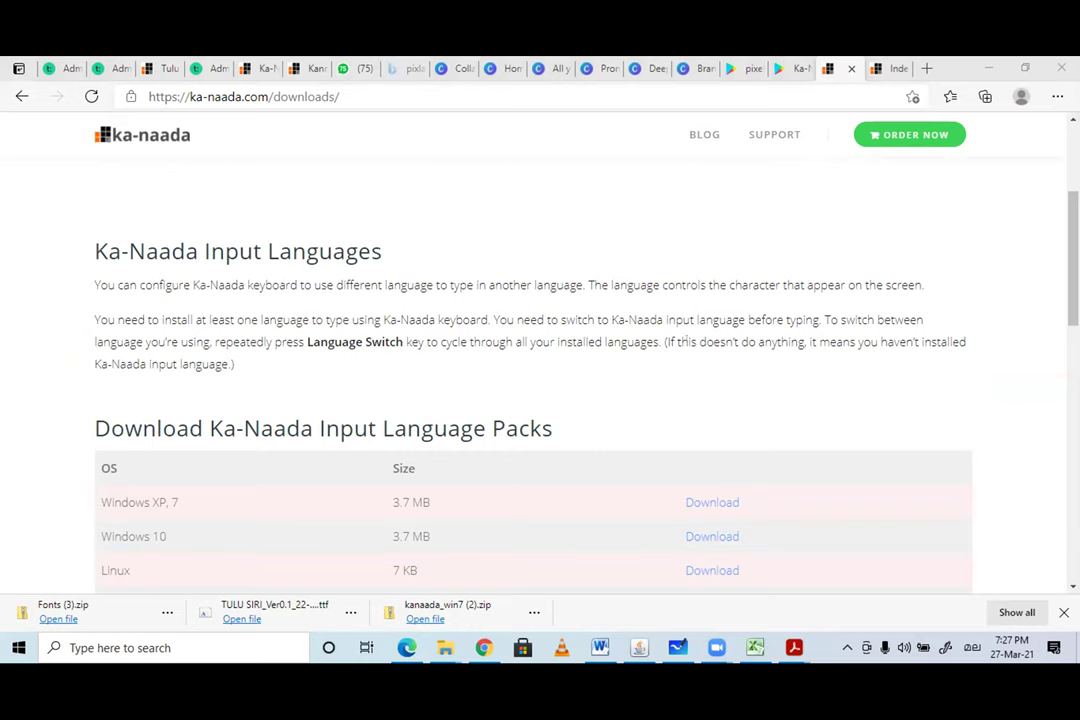
pyautogui.scroll(-3, 1066, 350)
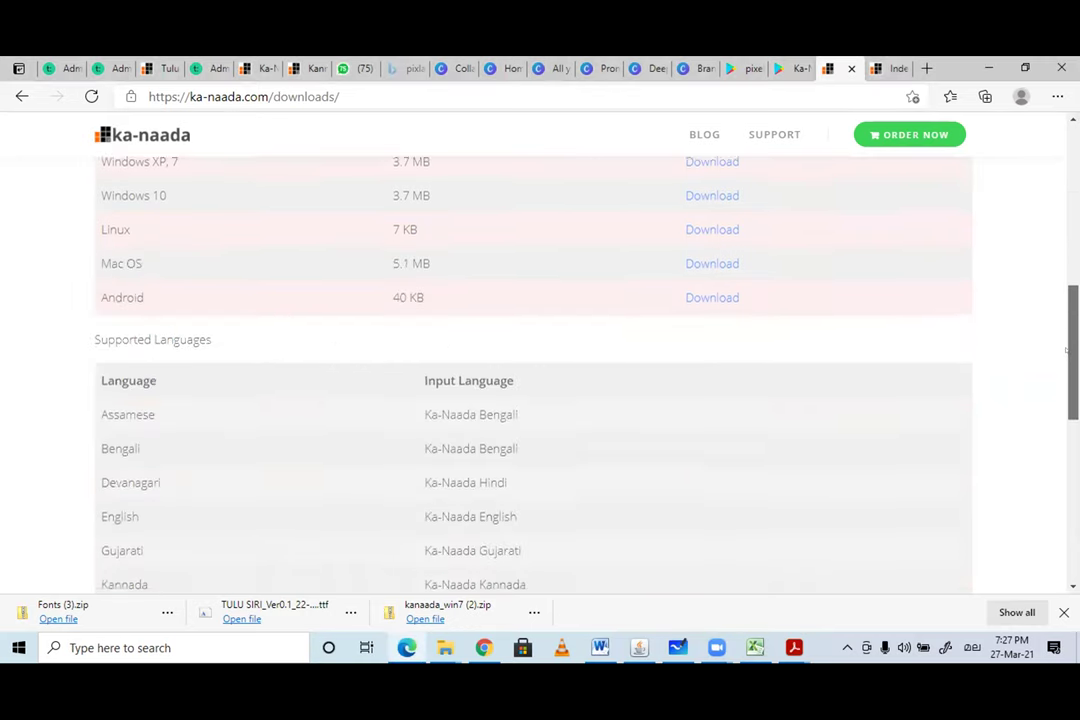
pyautogui.scroll(-3, 1060, 400)
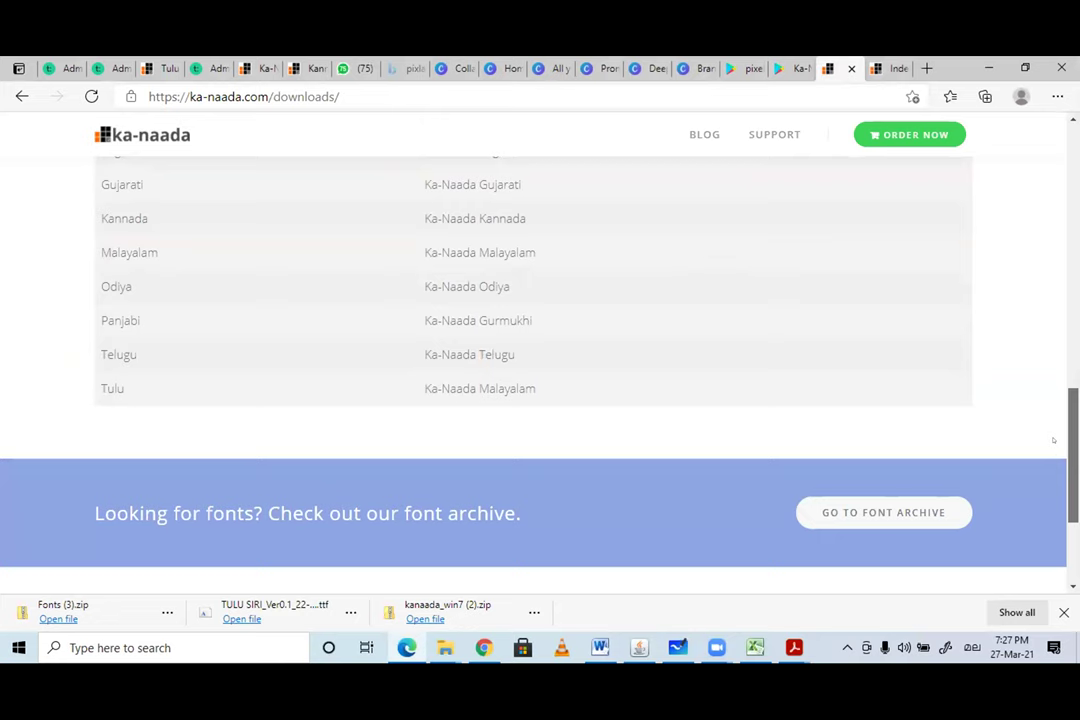
pyautogui.scroll(-2, 1053, 440)
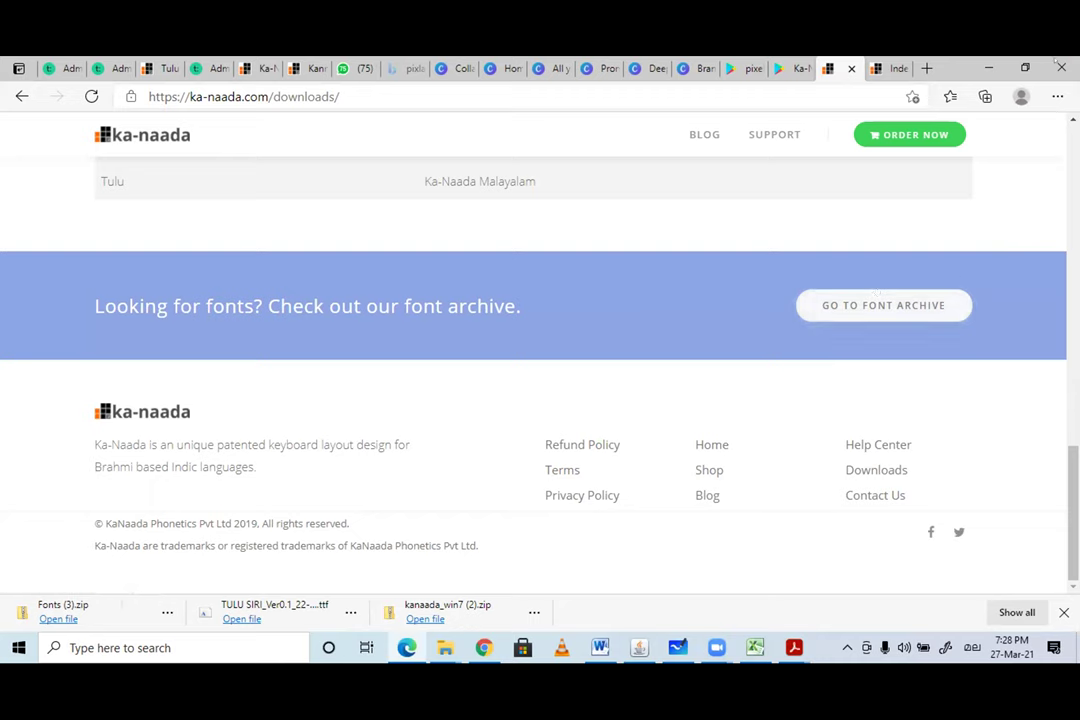
# - Open a new browser tab and search the web for "ഉദദഉഎട"
pyautogui.click(926, 68)
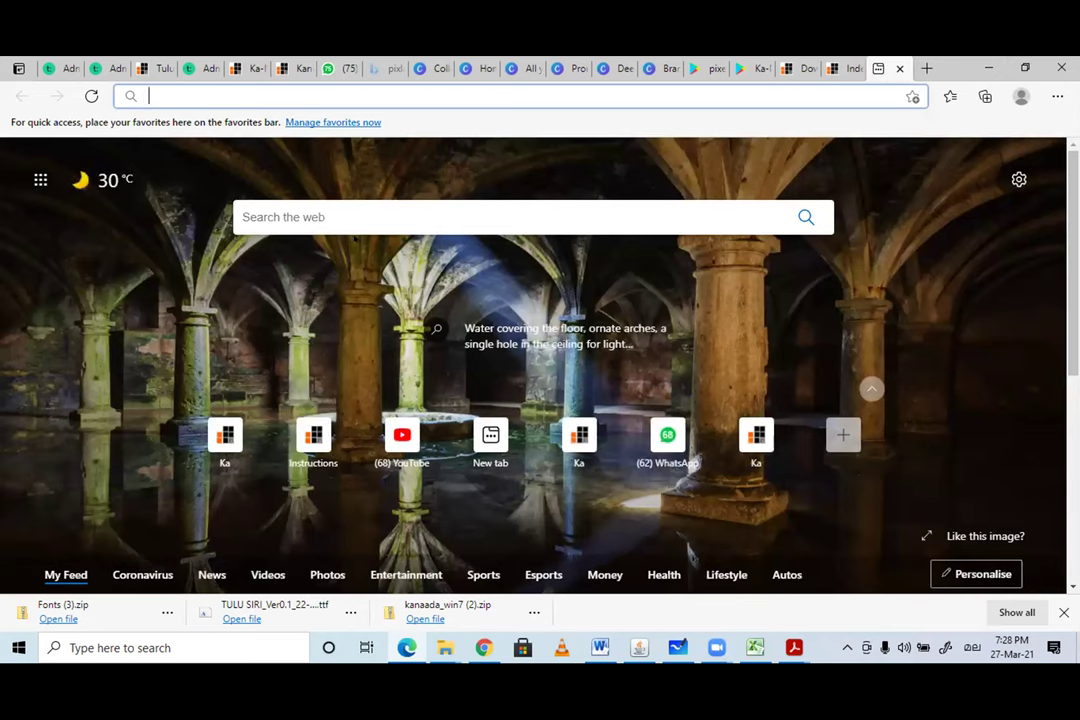
pyautogui.click(243, 92)
pyautogui.write('ಉದಡ')
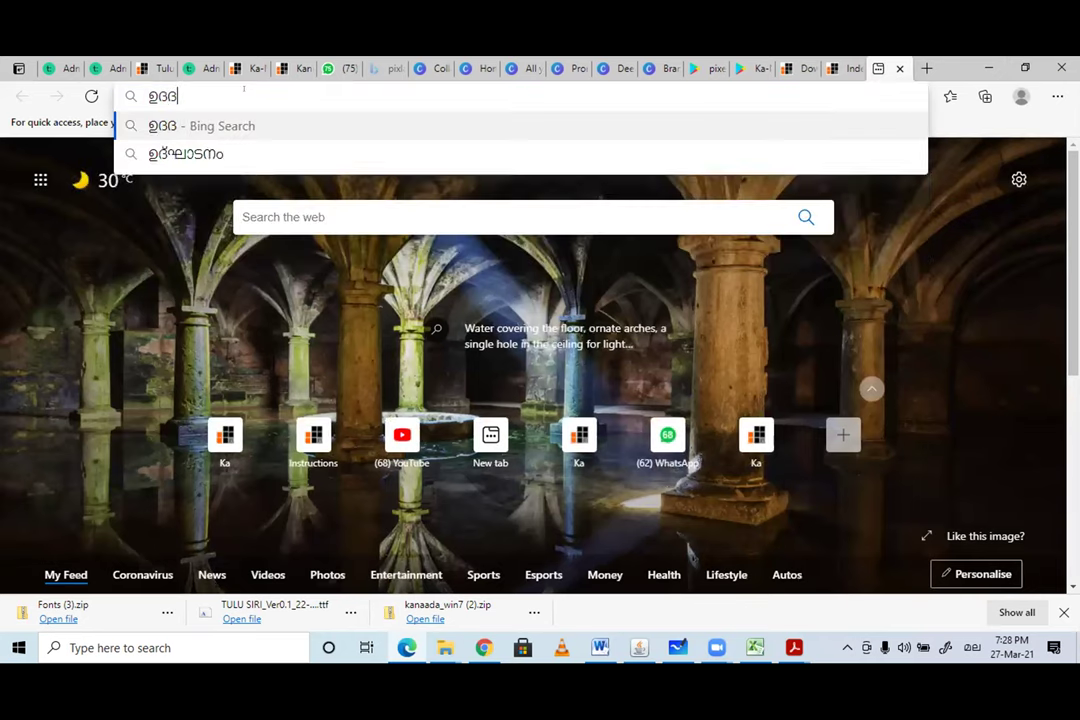
pyautogui.write('ಉಎಡ')
pyautogui.press('Return')
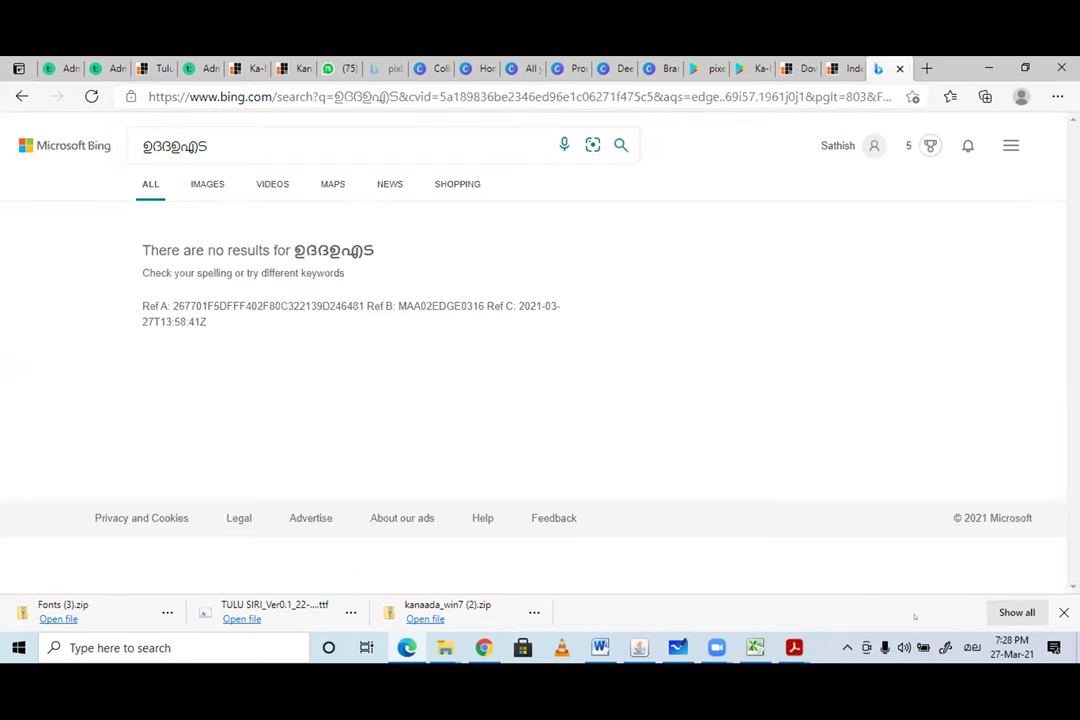
# - Switch the input language to English (US) and search Bing for "kannada unicode converter"
pyautogui.click(971, 648)
pyautogui.click(955, 90)
pyautogui.click(241, 136)
pyautogui.click(231, 135)
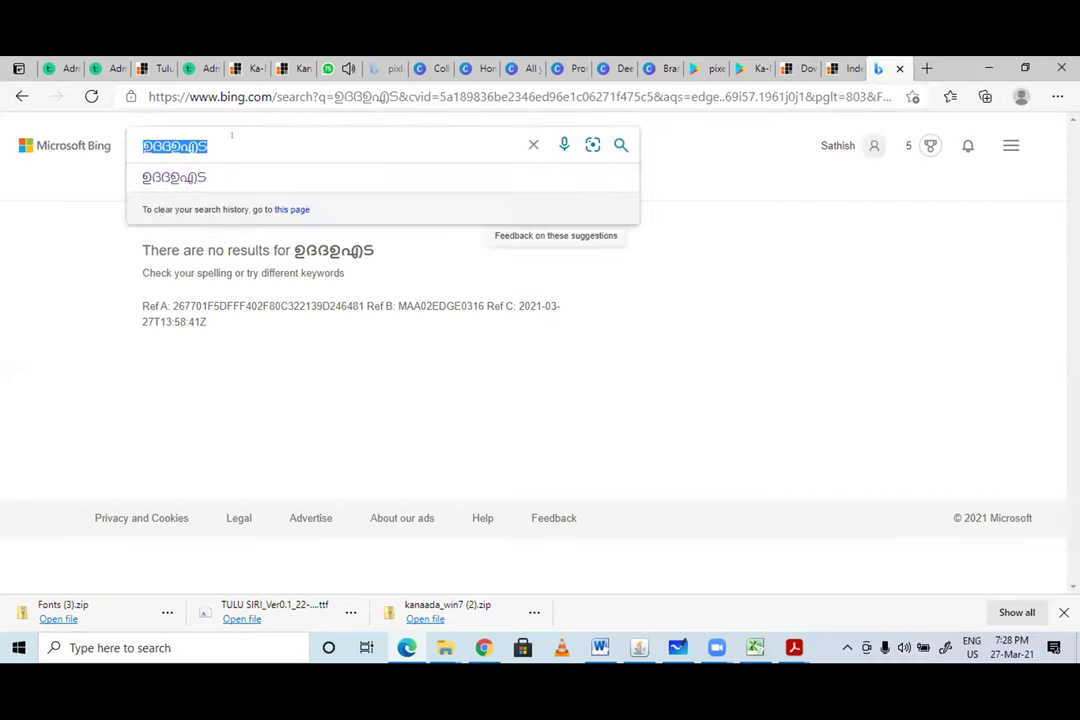
pyautogui.write('kannada')
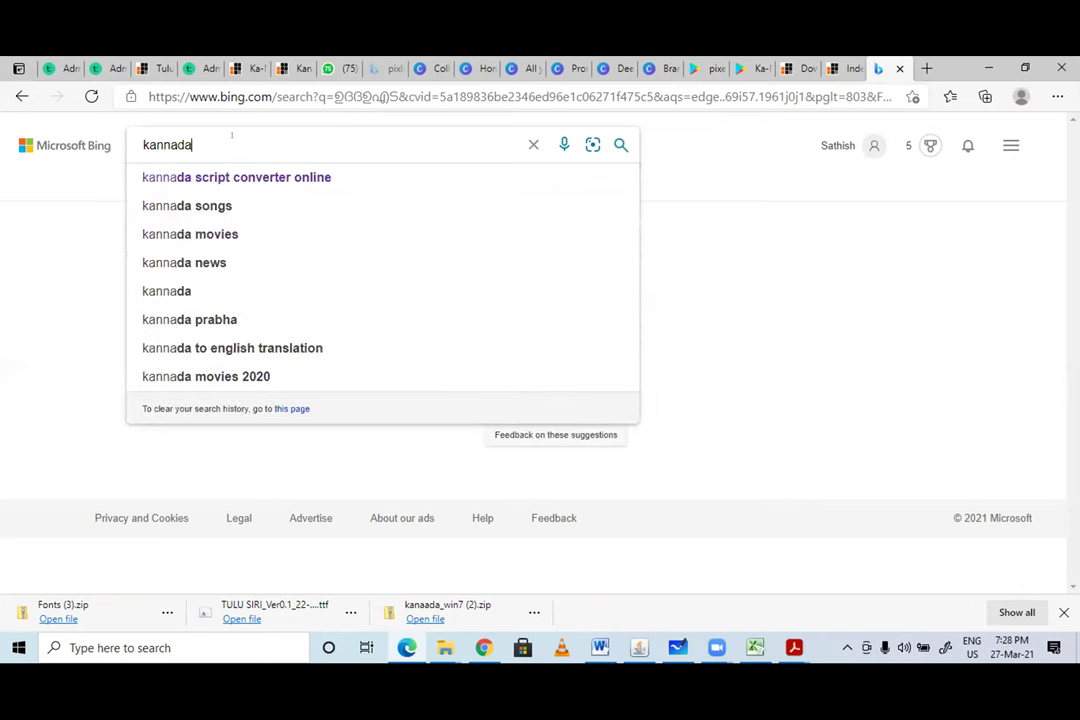
pyautogui.write(' unicode ')
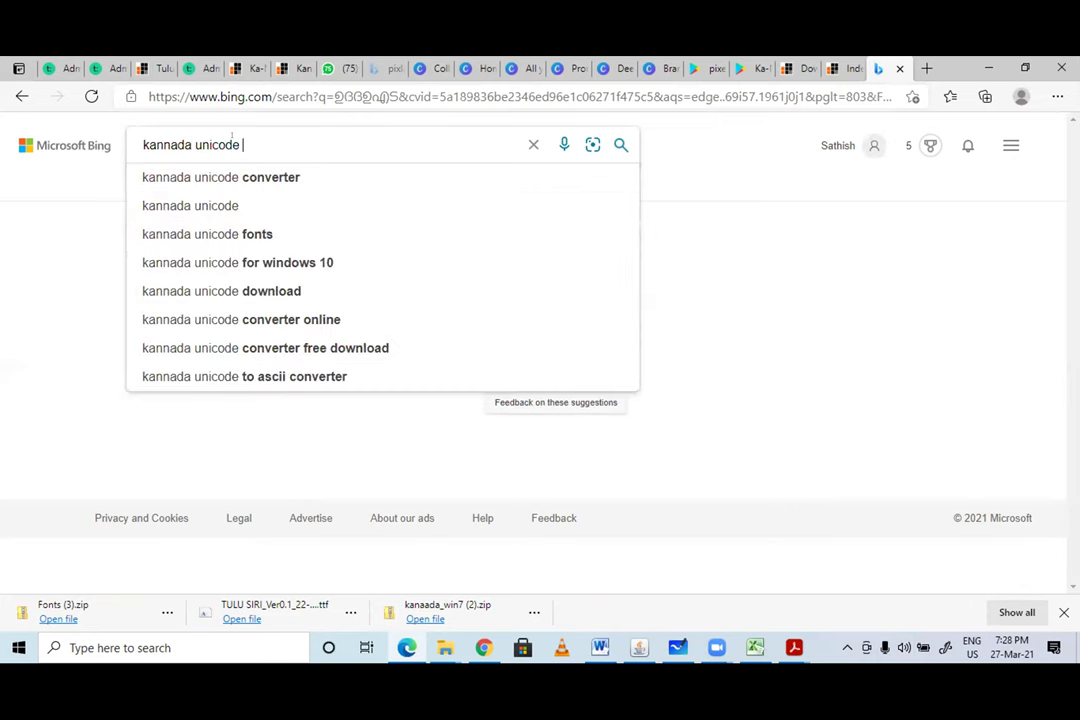
pyautogui.write('conve')
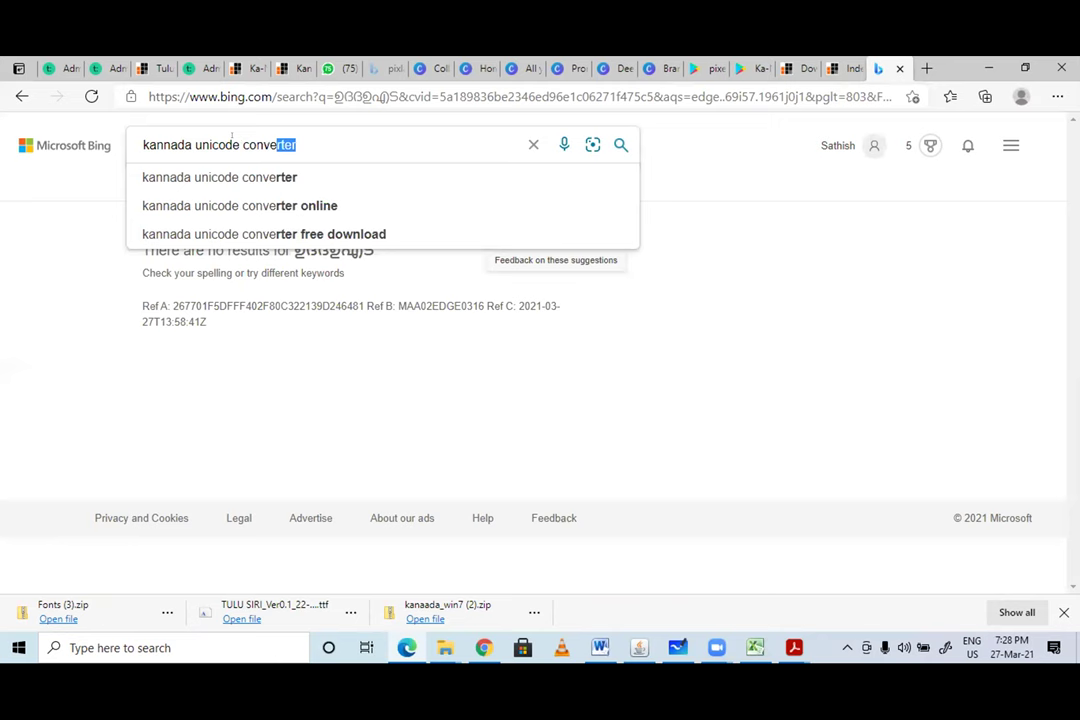
pyautogui.write('rter')
pyautogui.press('Return')
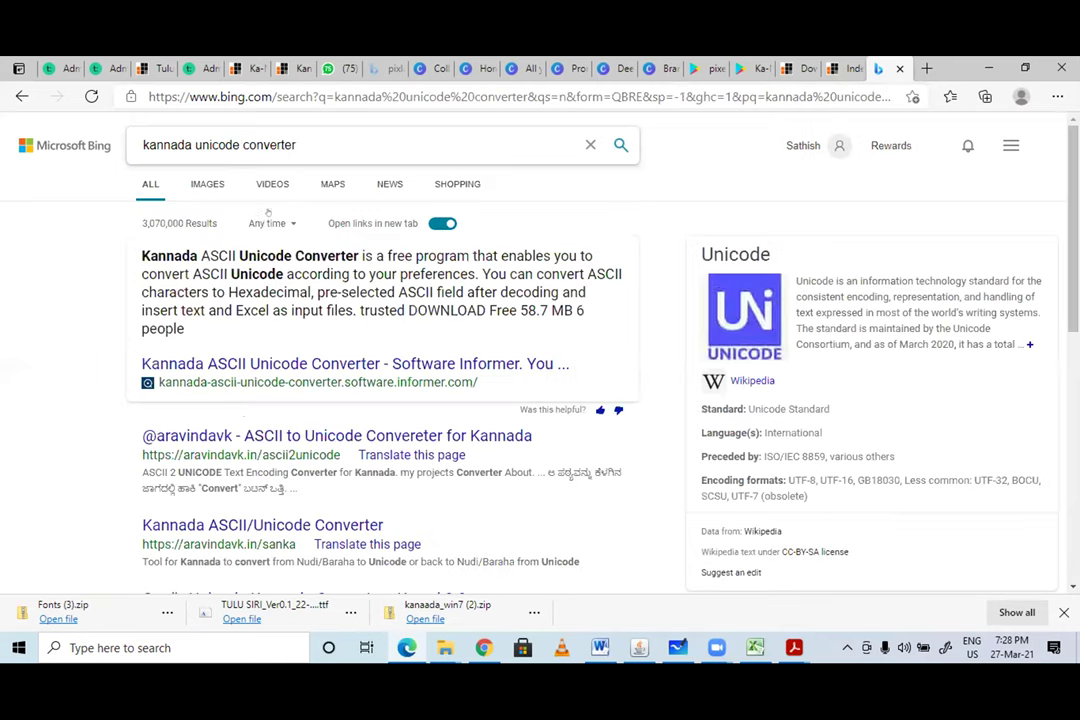
pyautogui.scroll(-1, 540, 350)
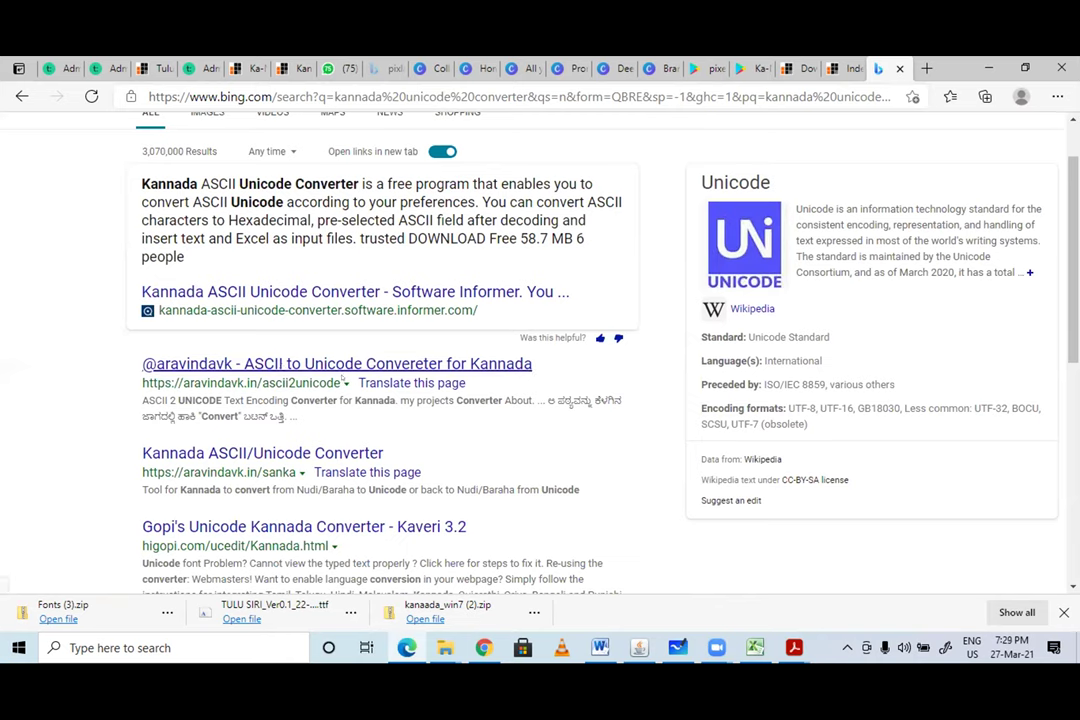
pyautogui.click(292, 312)
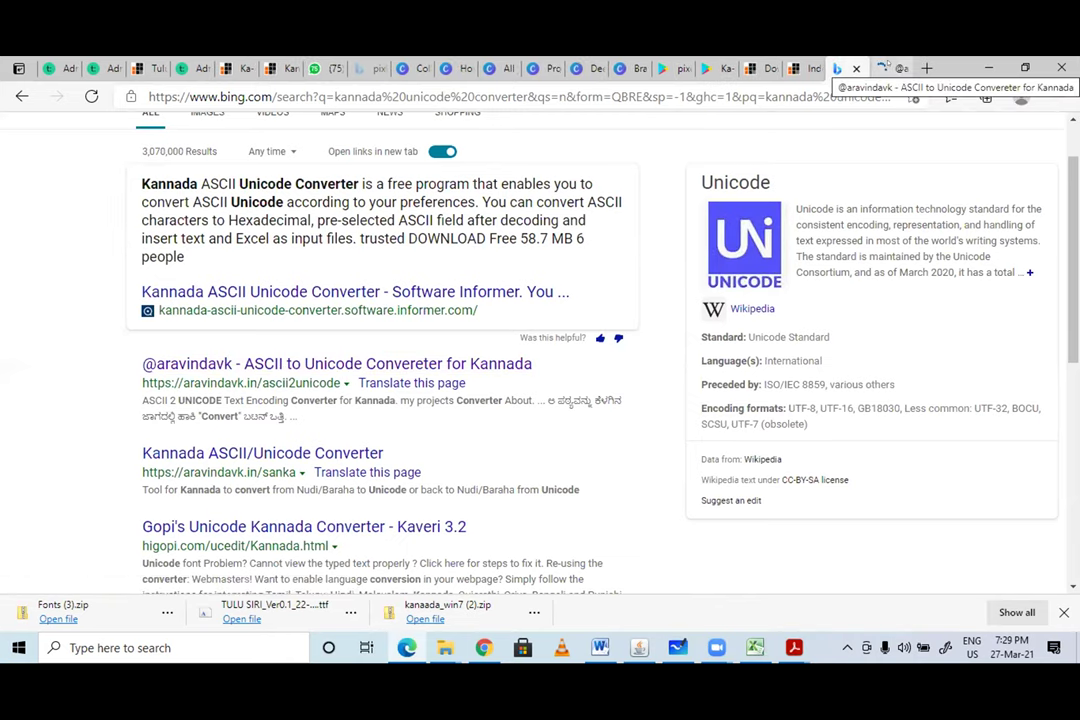
pyautogui.click(884, 69)
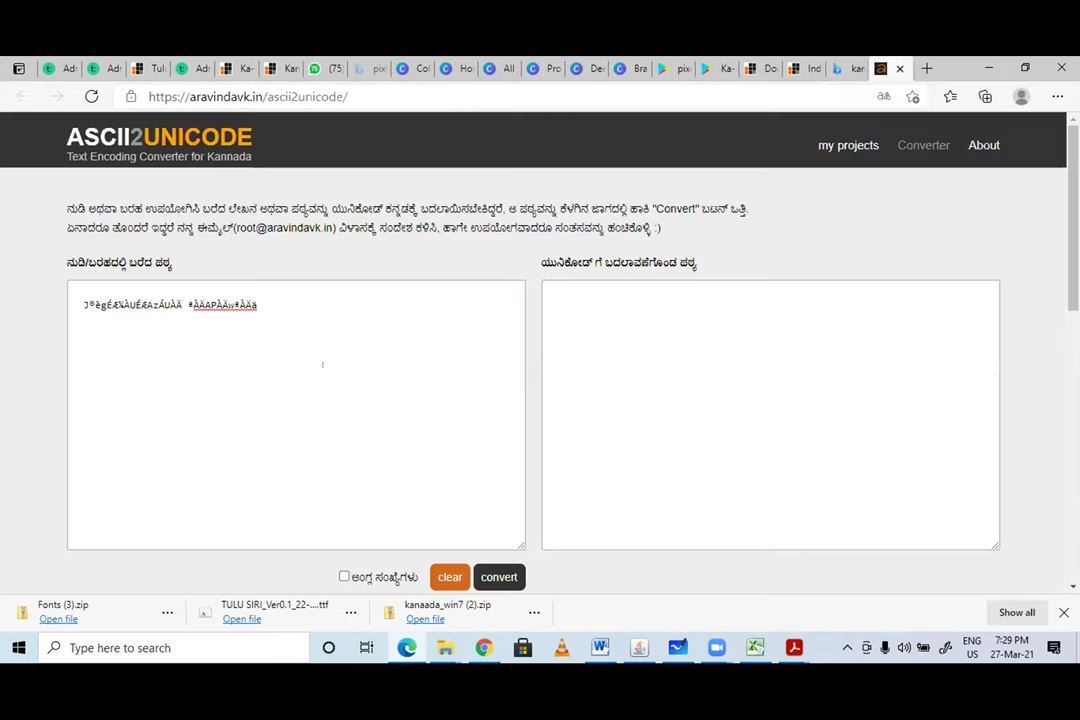
pyautogui.moveTo(273, 326); pyautogui.dragTo(51, 301)
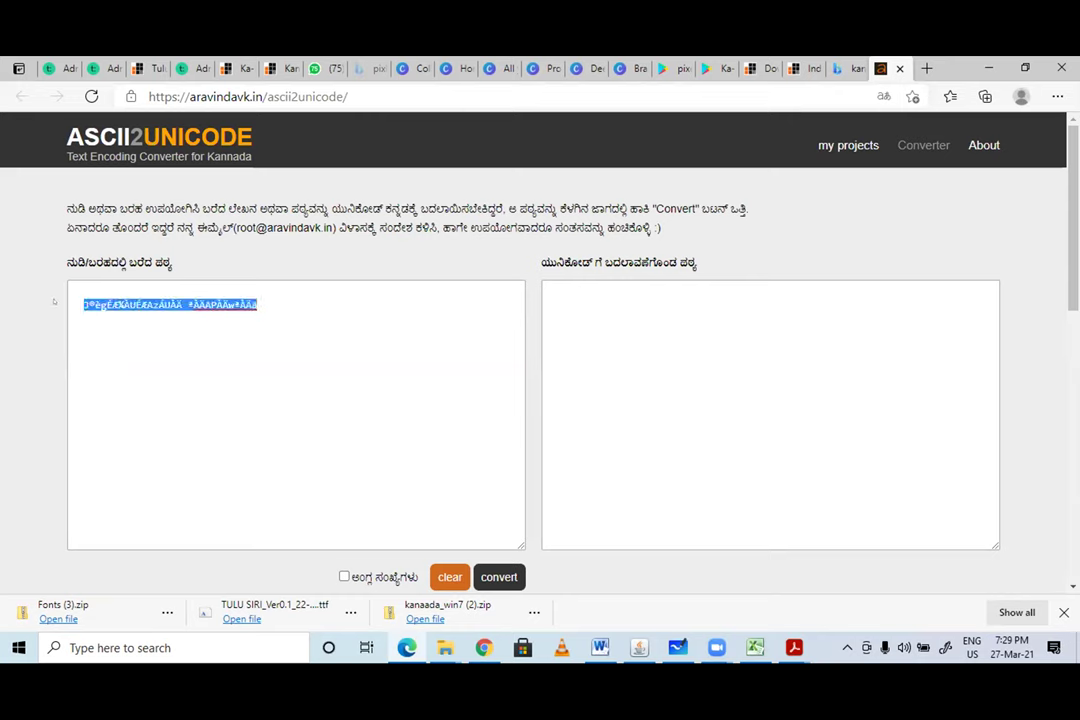
pyautogui.press('BackSpace')
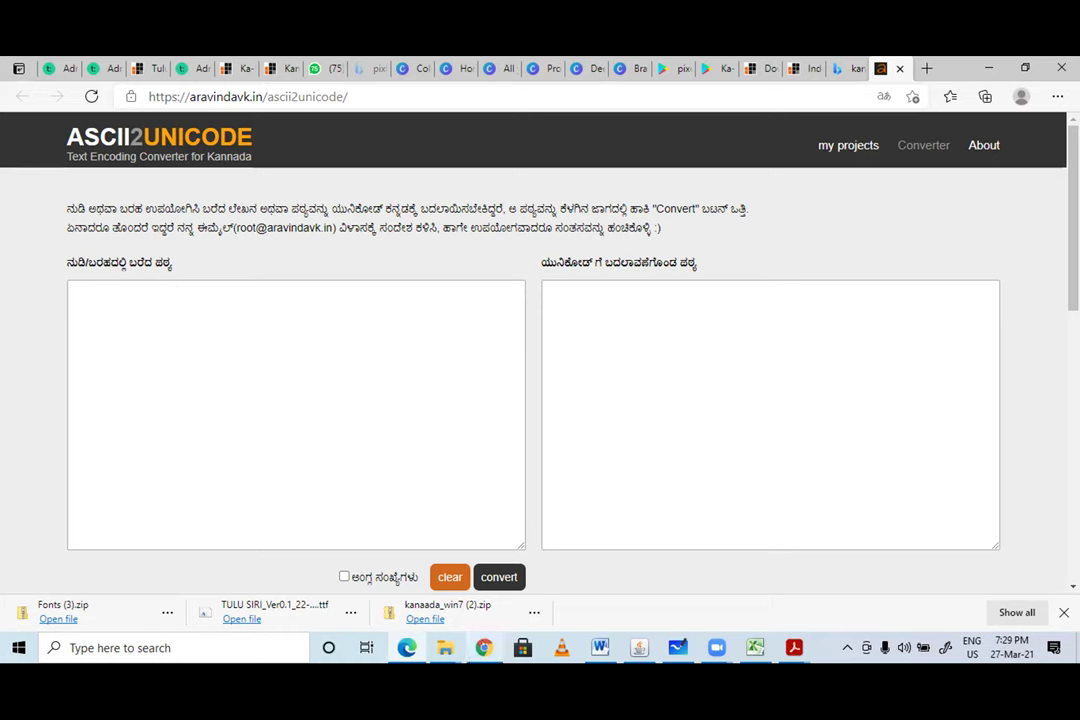
# - Switch to File Explorer and open the Online workshop folder inside D:\tululearn\karyagara
pyautogui.moveTo(483, 648)
pyautogui.moveTo(445, 648)
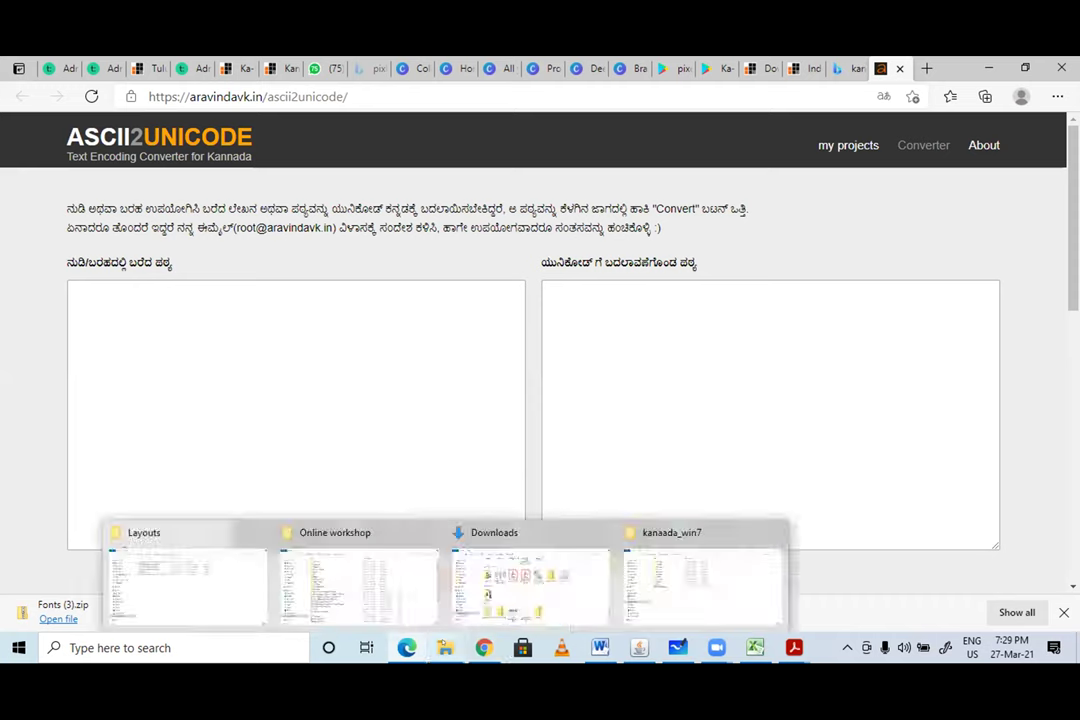
pyautogui.click(659, 533)
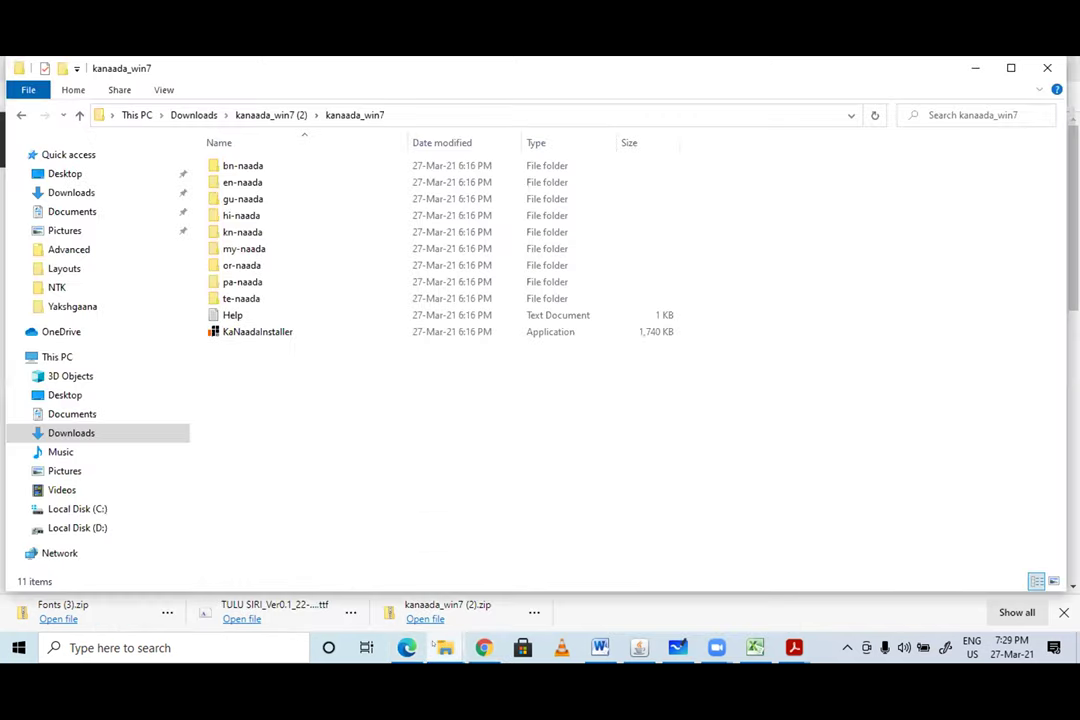
pyautogui.click(445, 648)
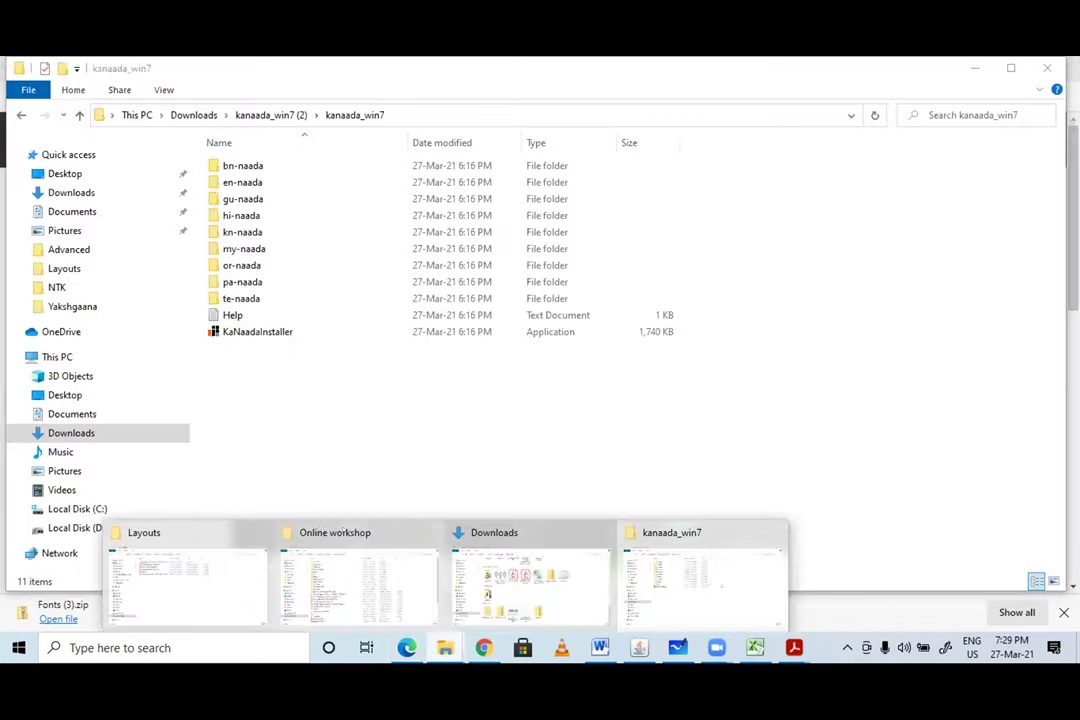
pyautogui.click(166, 532)
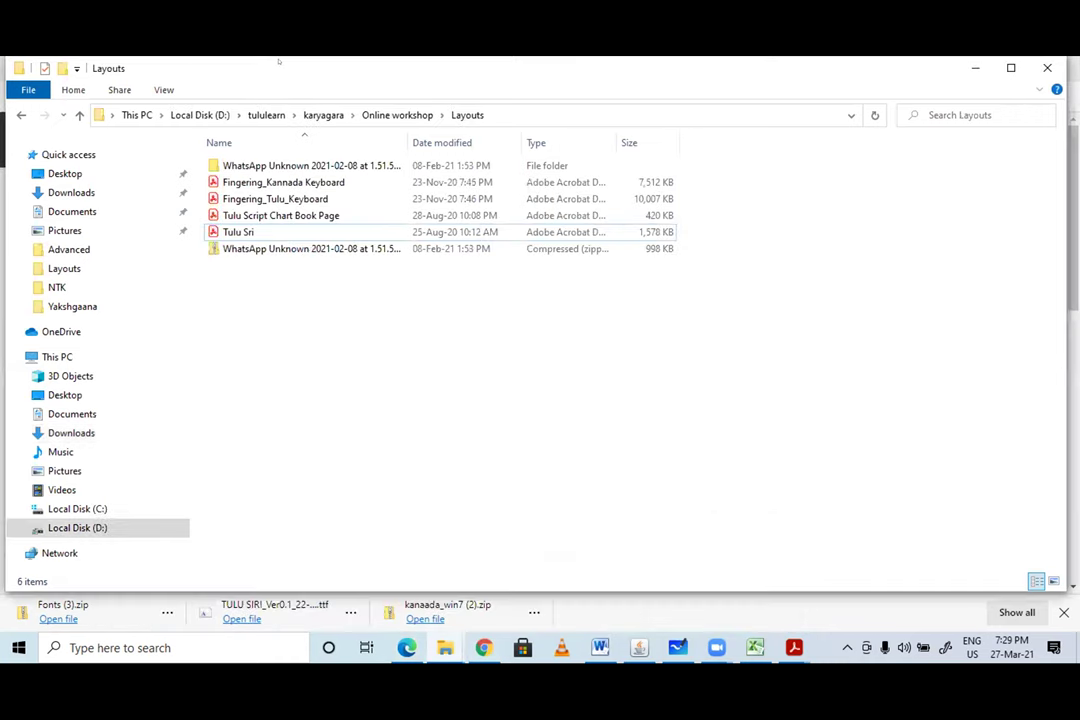
pyautogui.click(316, 115)
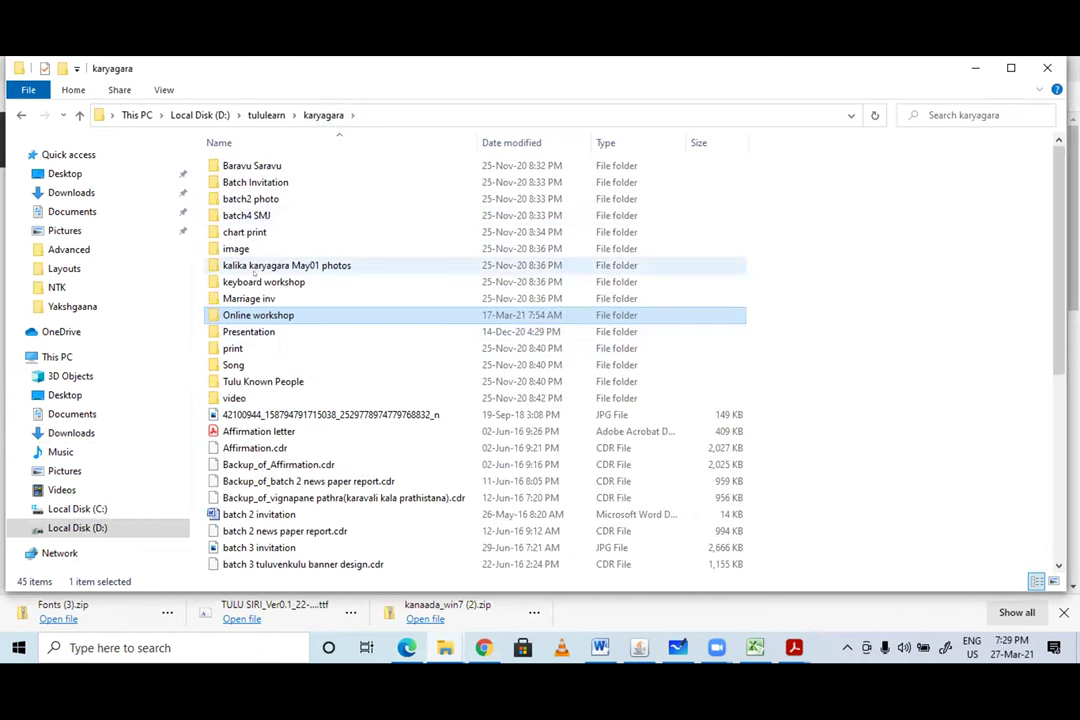
pyautogui.press('Return')
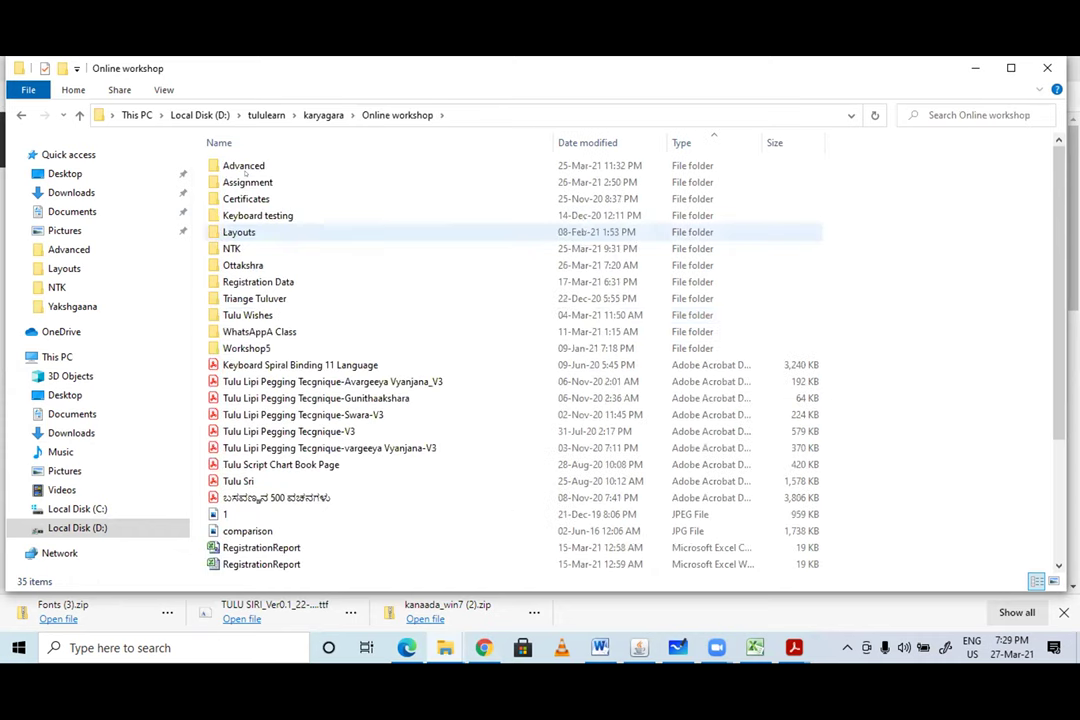
# - Open "Write-Read-TypeDesign Assignment_USA Batch" from the Assignment folder and dismiss the assistive reading dialog
pyautogui.click(247, 182)
pyautogui.press('Return')
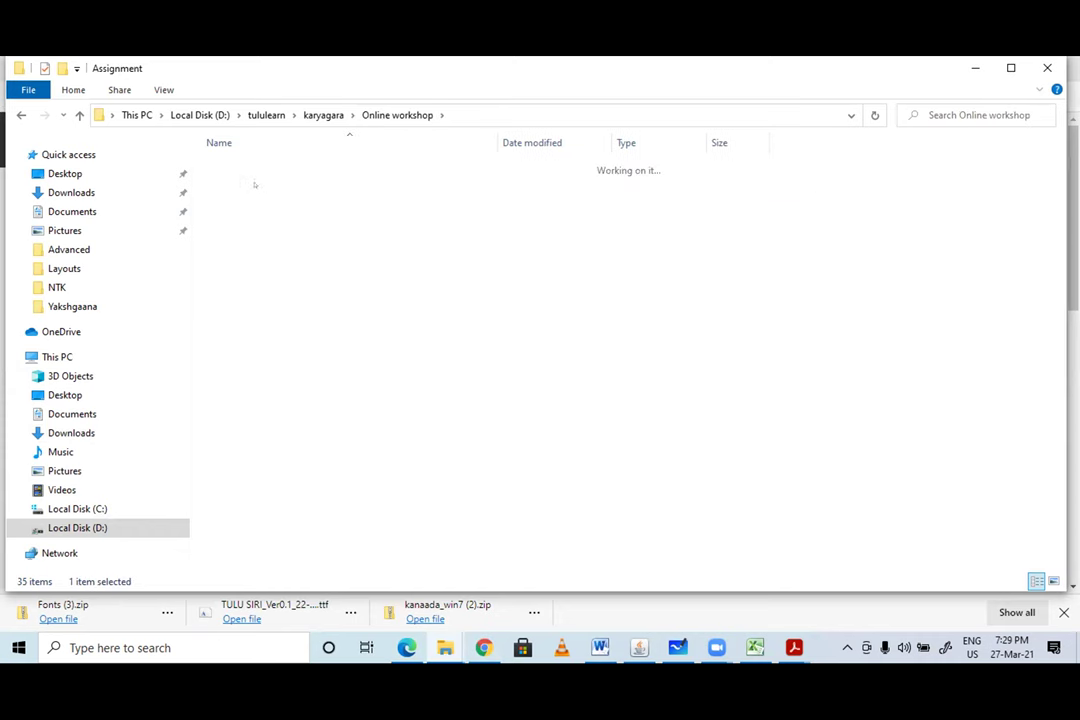
pyautogui.click(255, 381)
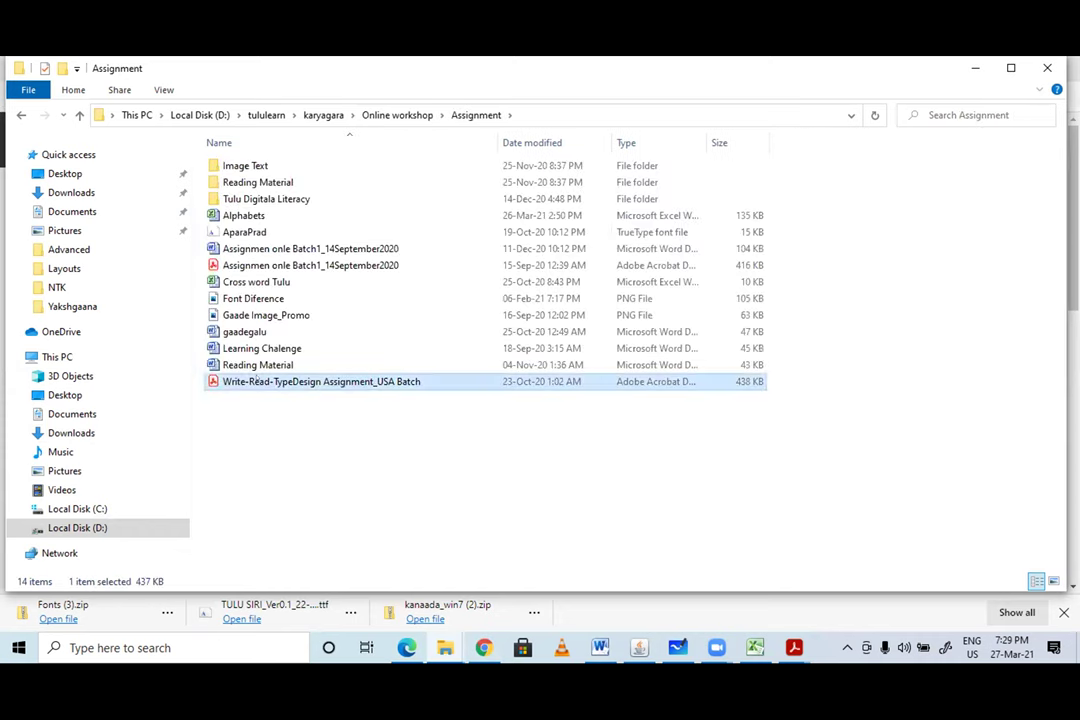
pyautogui.press('Return')
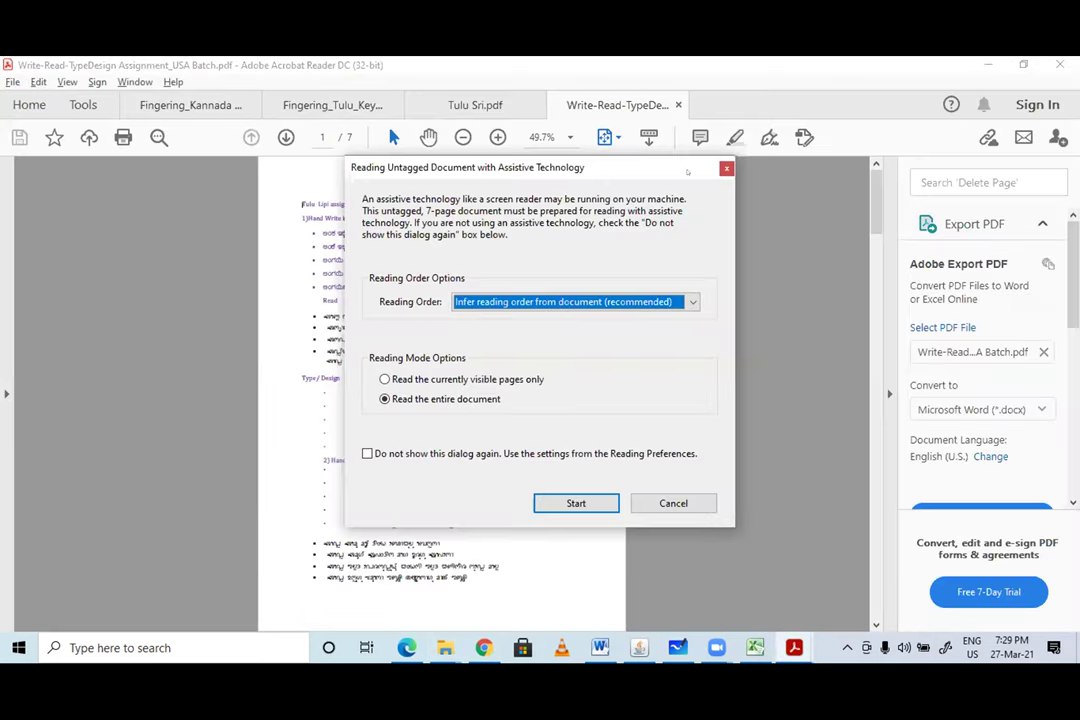
pyautogui.click(726, 167)
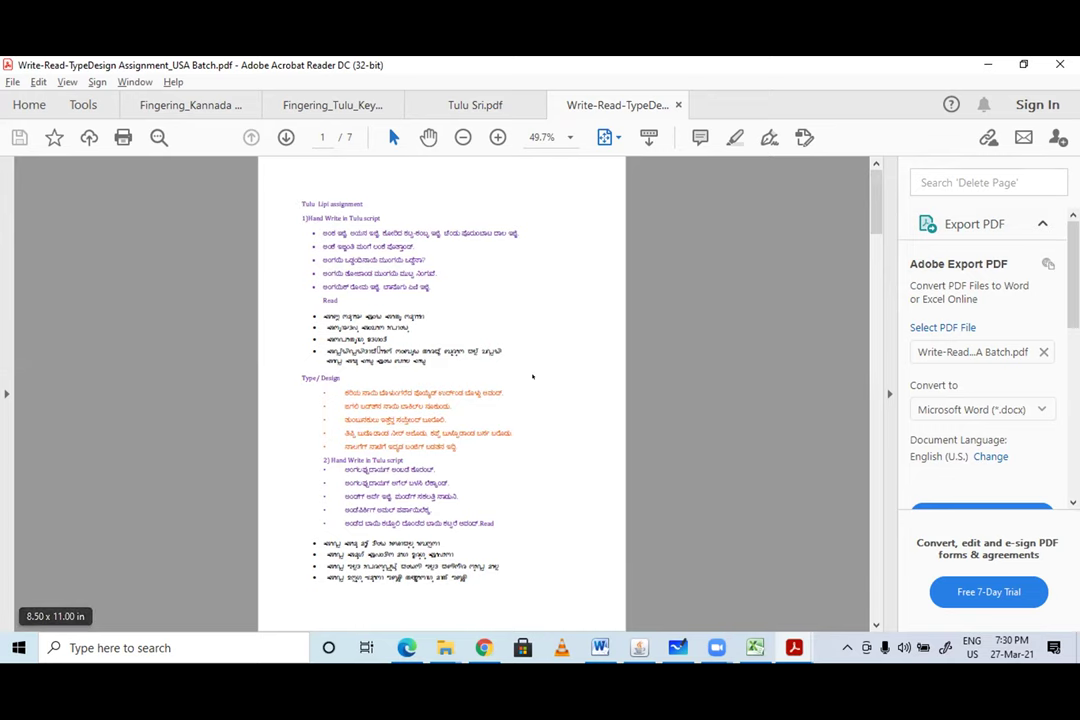
# - Enlarge the assignment PDF to 75% and review its Hand Write, Read and Type/Design exercises through page 3
pyautogui.scroll(1, 481, 367)
pyautogui.scroll(1, 481, 367)
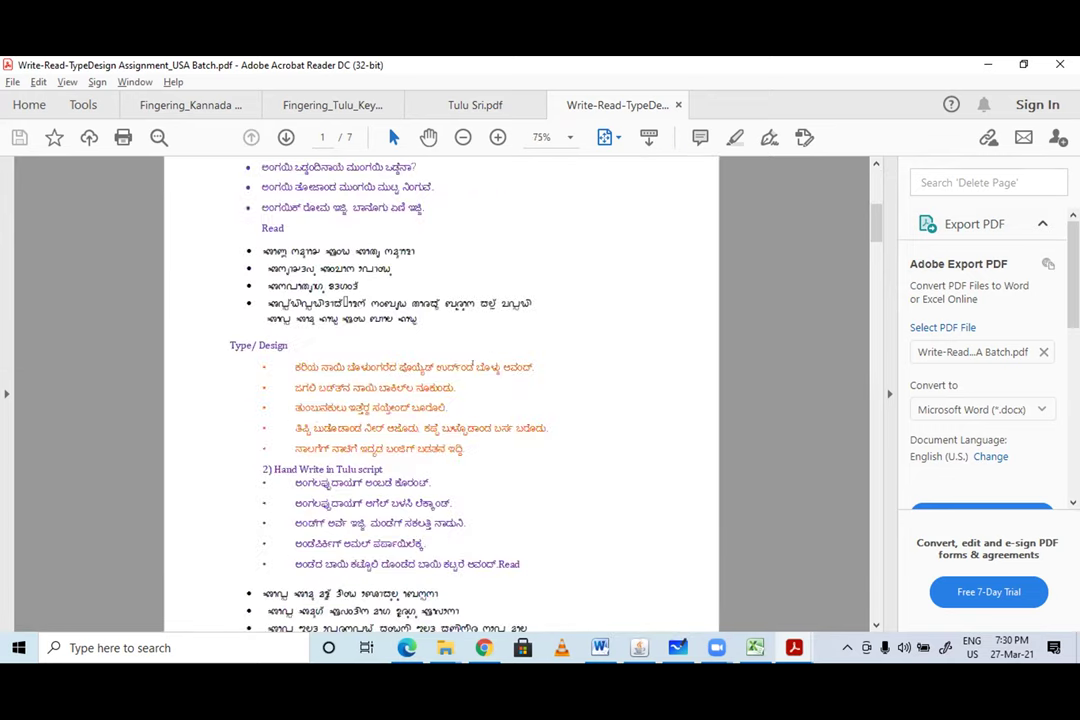
pyautogui.scroll(-10, 486, 375)
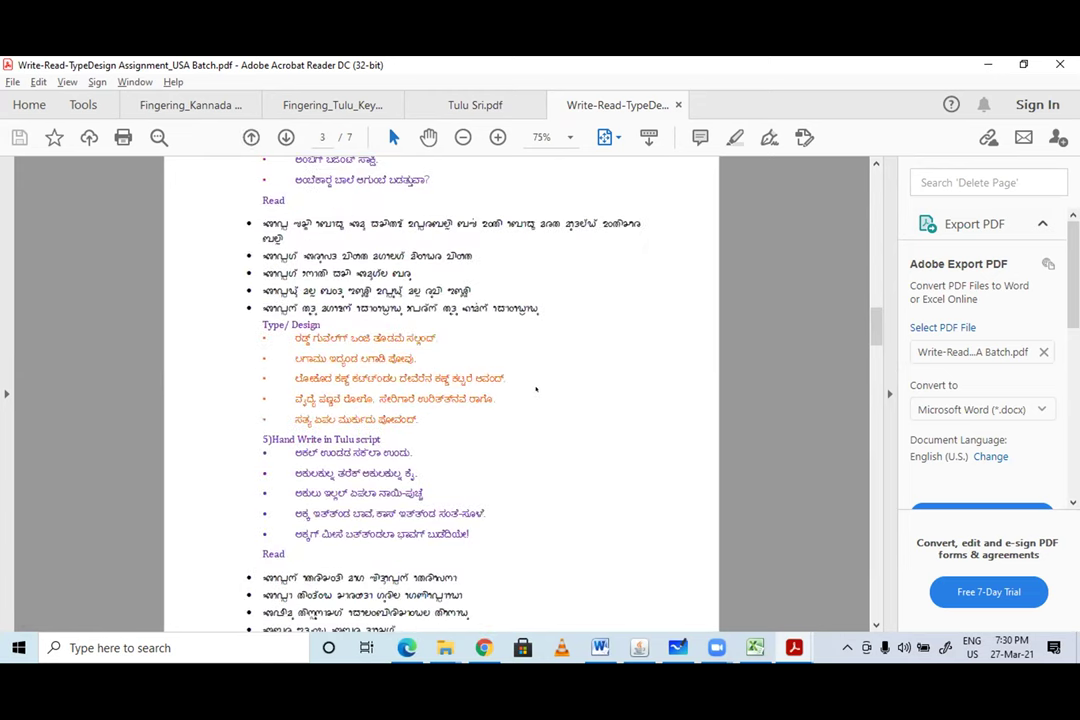
# - Copy all the purple bulleted lines on page 6 of the Write-Read-TypeDesign assignment PDF
pyautogui.scroll(-5, 441, 393)
pyautogui.moveTo(875, 380); pyautogui.dragTo(875, 482)
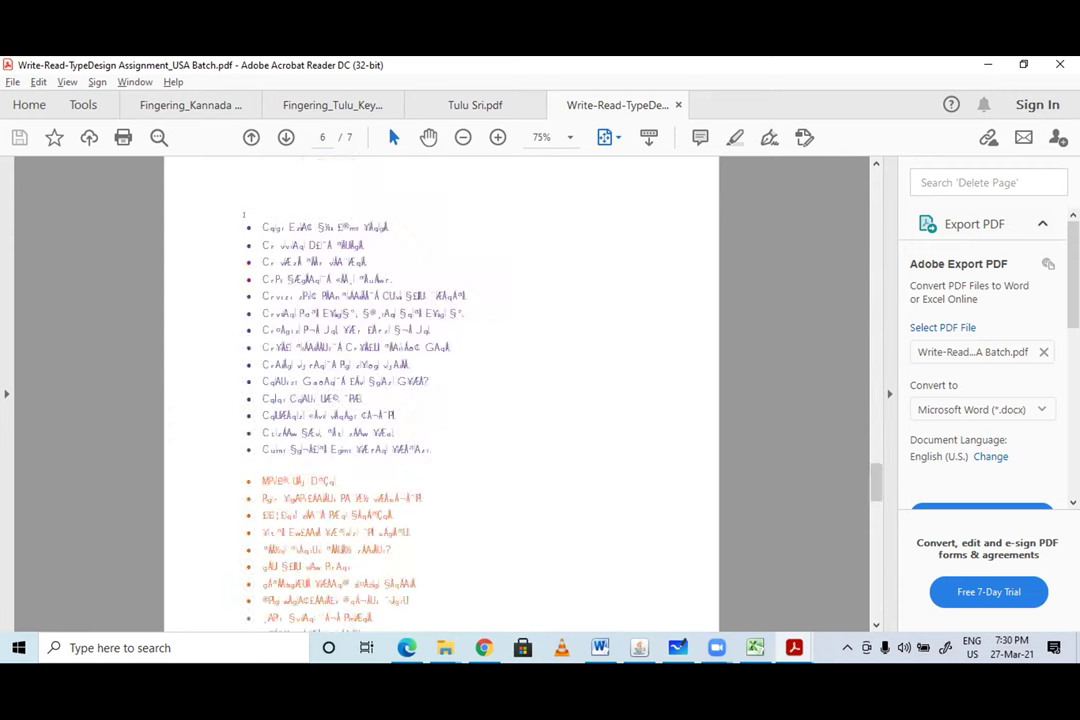
pyautogui.moveTo(243, 212); pyautogui.dragTo(422, 426)
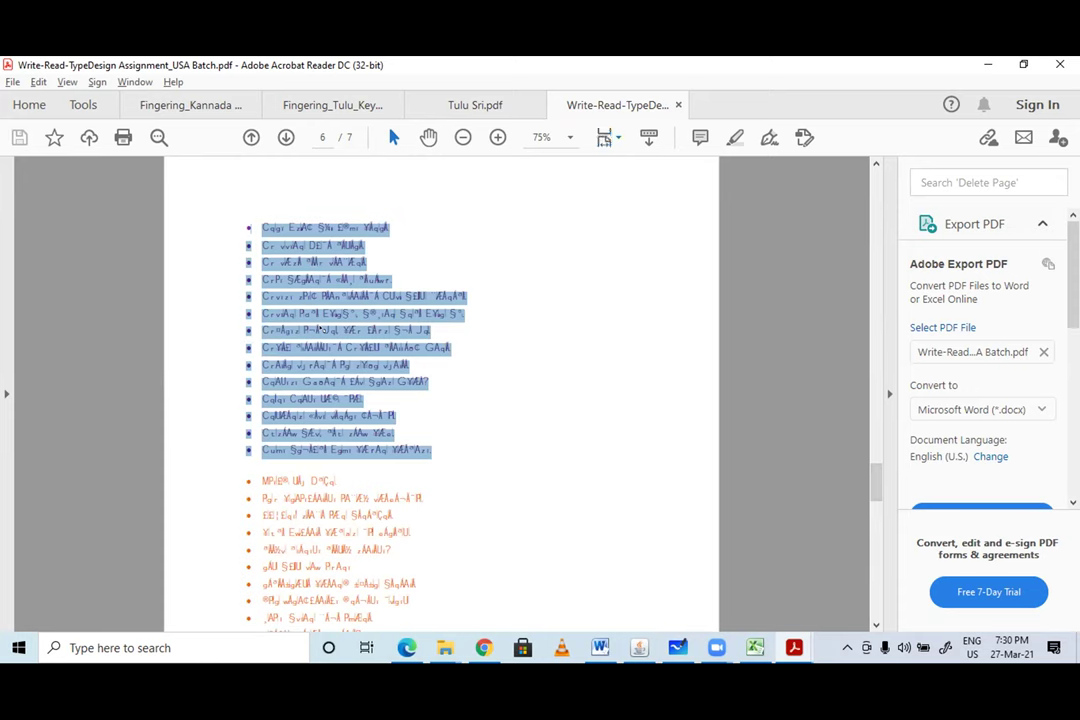
pyautogui.click(457, 402)
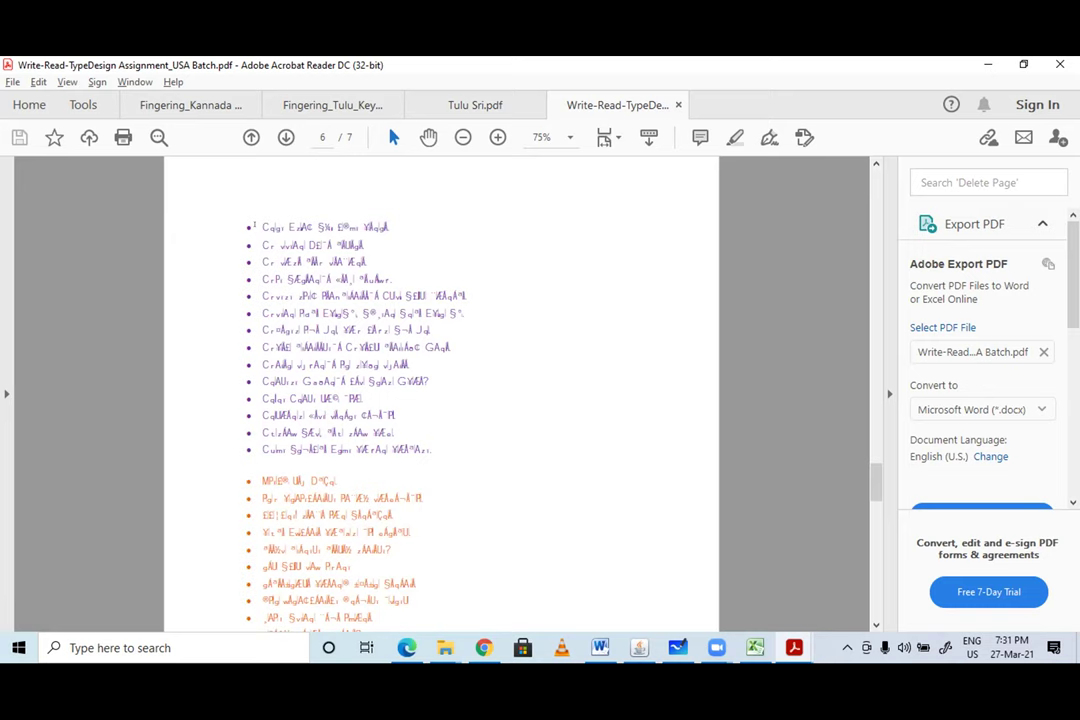
pyautogui.moveTo(262, 228); pyautogui.dragTo(370, 381)
pyautogui.moveTo(445, 451); pyautogui.dragTo(444, 455)
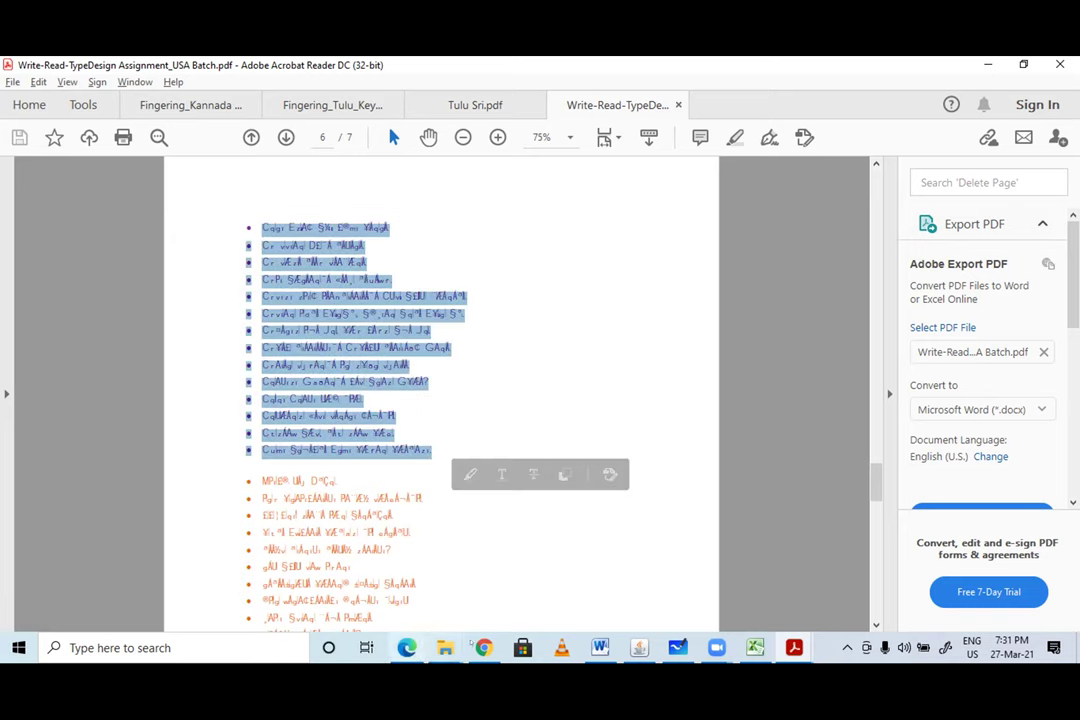
# - Switch to the ASCII2UNICODE converter page in Edge and paste the copied lines as the Nudi/Baraha source text
pyautogui.hotkey('alt', 'Tab')
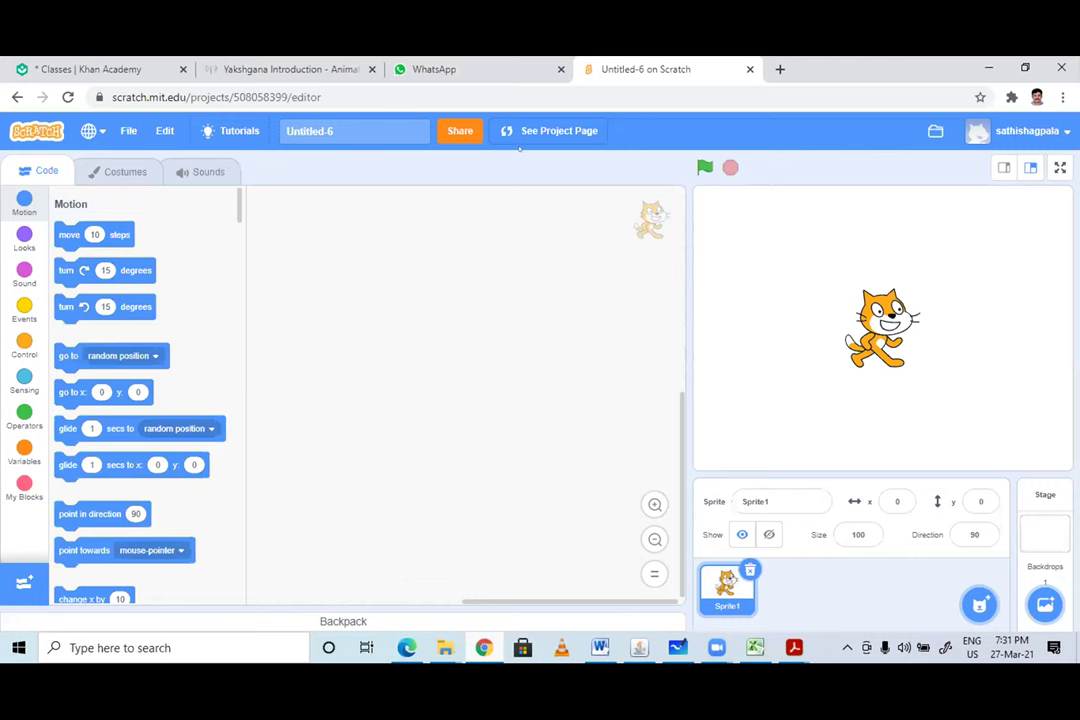
pyautogui.hotkey('alt', 'Tab')
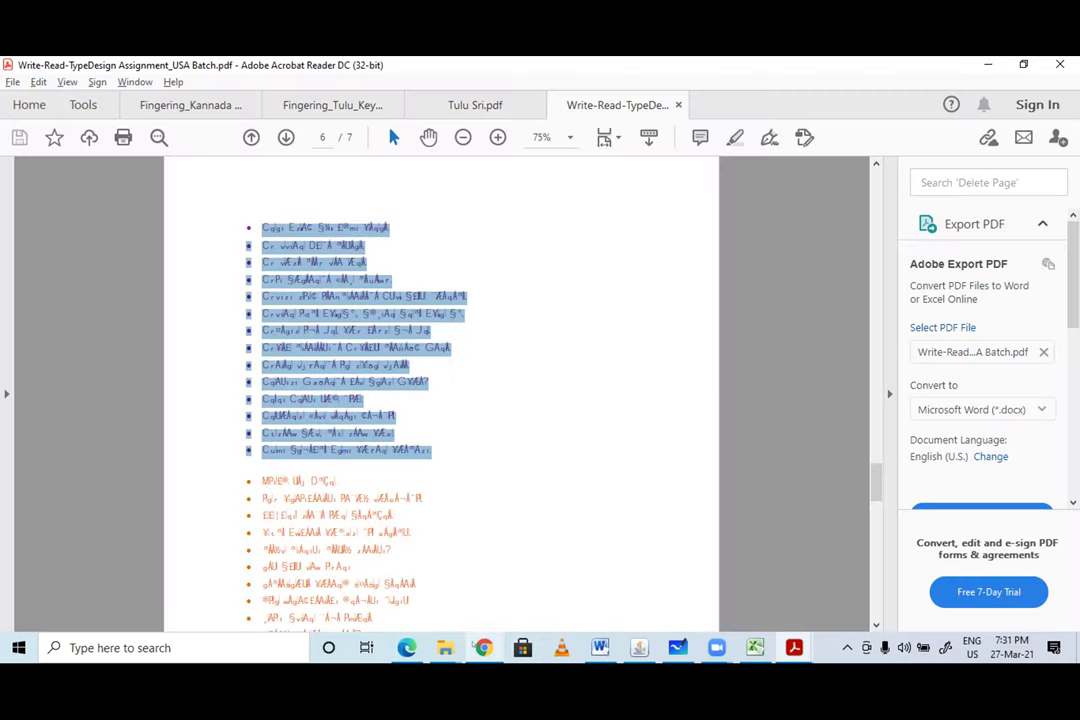
pyautogui.hotkey('alt', 'Tab')
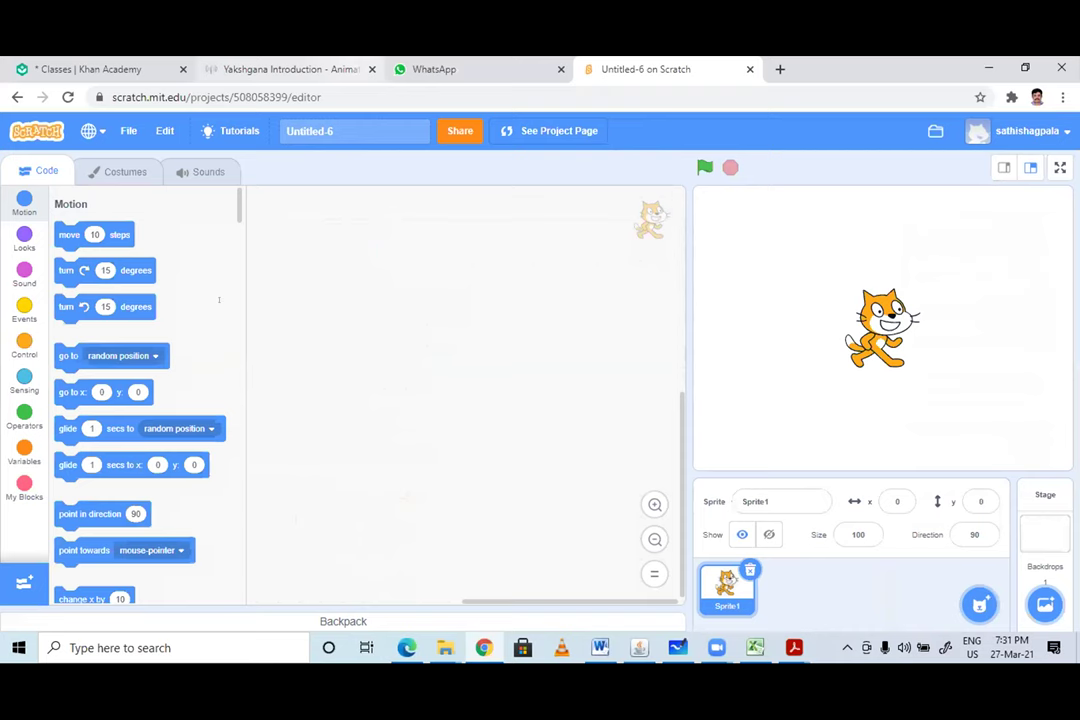
pyautogui.hotkey('alt', 'Tab')
pyautogui.hotkey('ctrl', 'v')
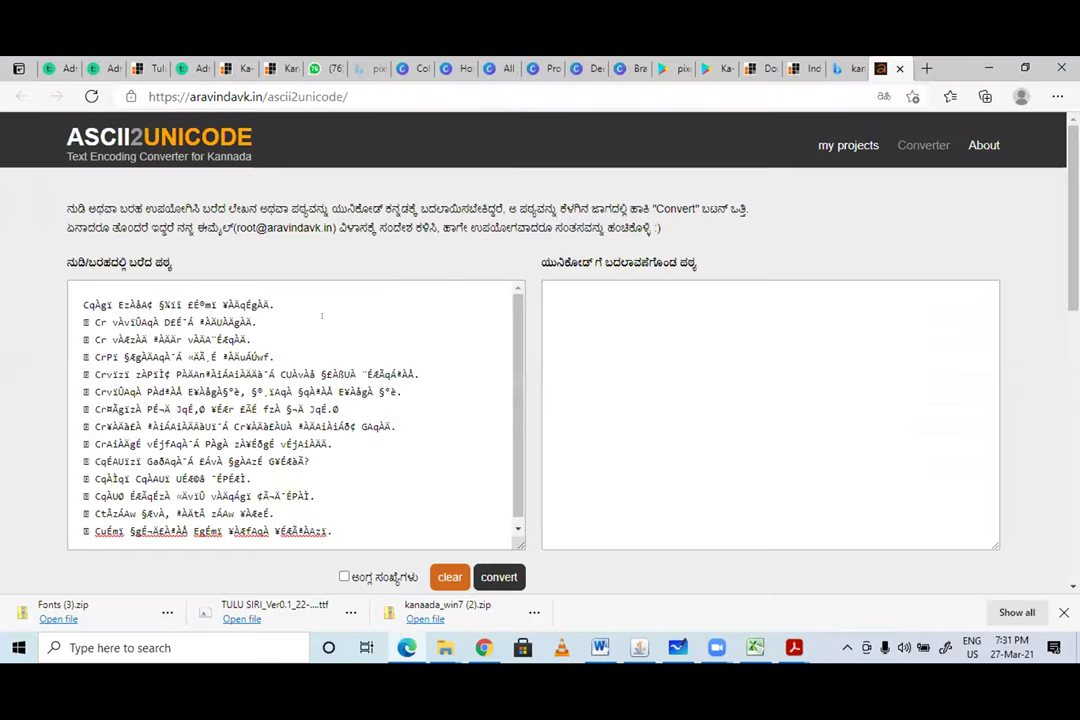
# - Convert the pasted source text to Unicode Kannada
pyautogui.scroll(-2, 549, 325)
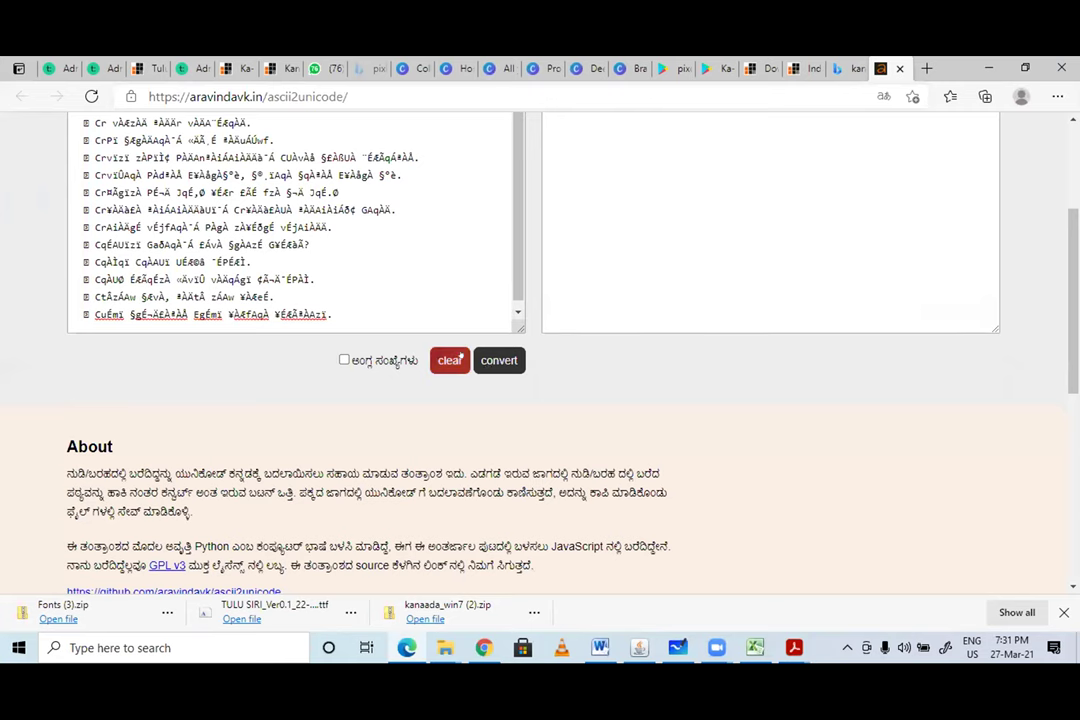
pyautogui.click(488, 360)
pyautogui.scroll(2, 586, 342)
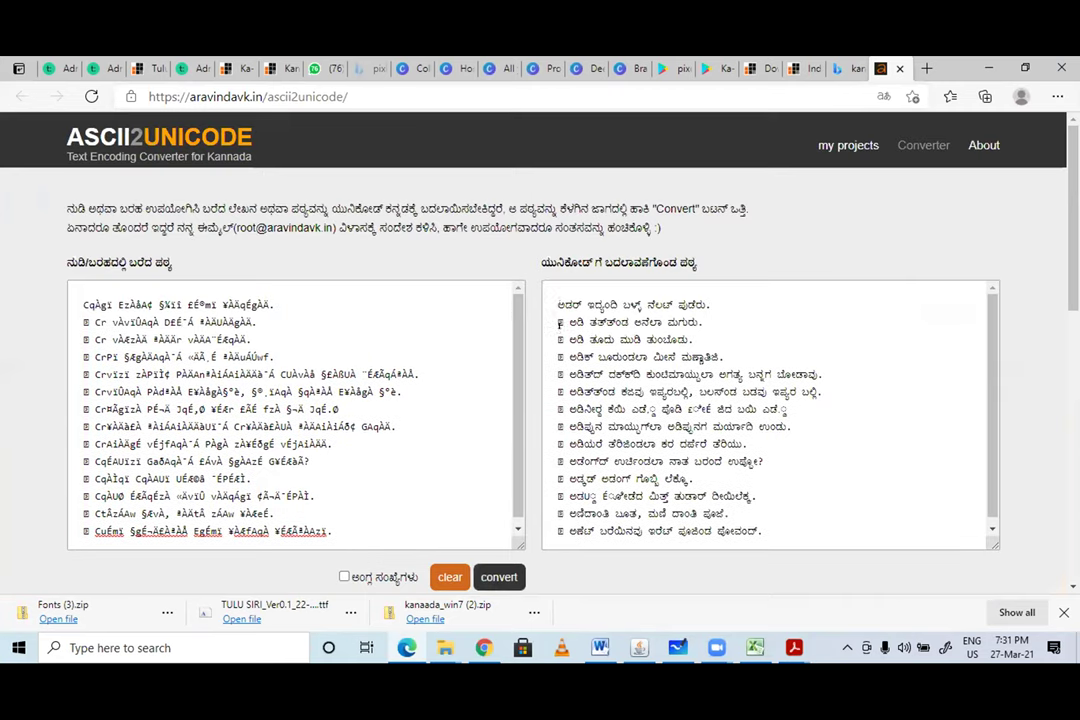
# - Compare the converted Unicode Kannada lines with the original encoded source lines
pyautogui.moveTo(558, 304); pyautogui.dragTo(695, 479)
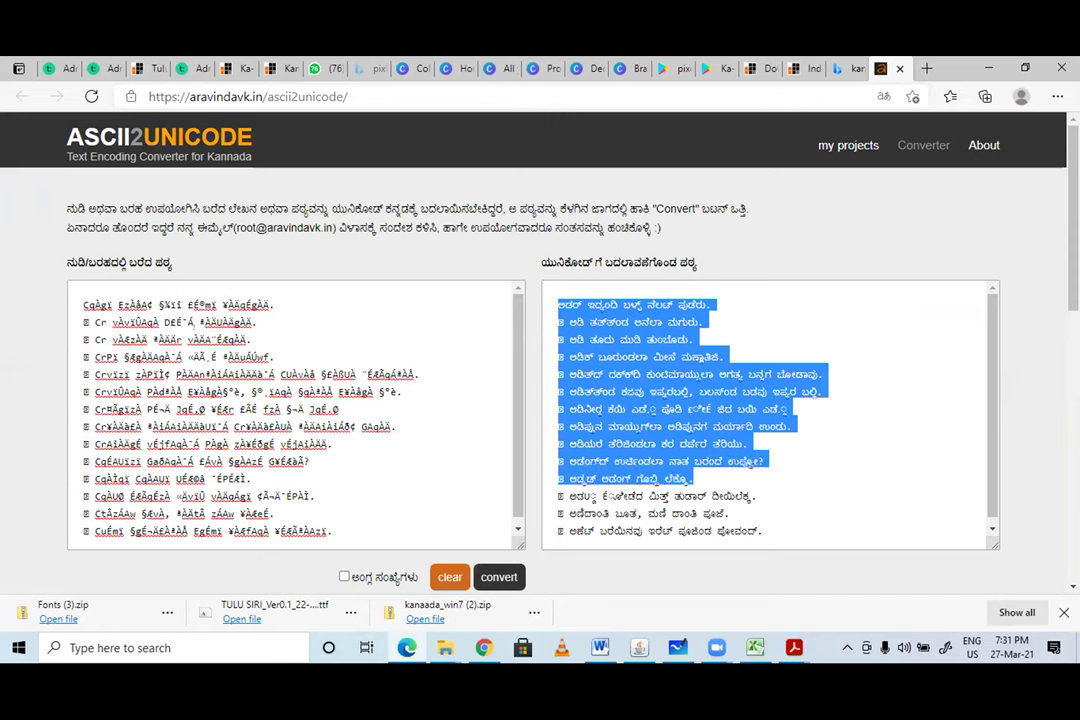
pyautogui.click(200, 339)
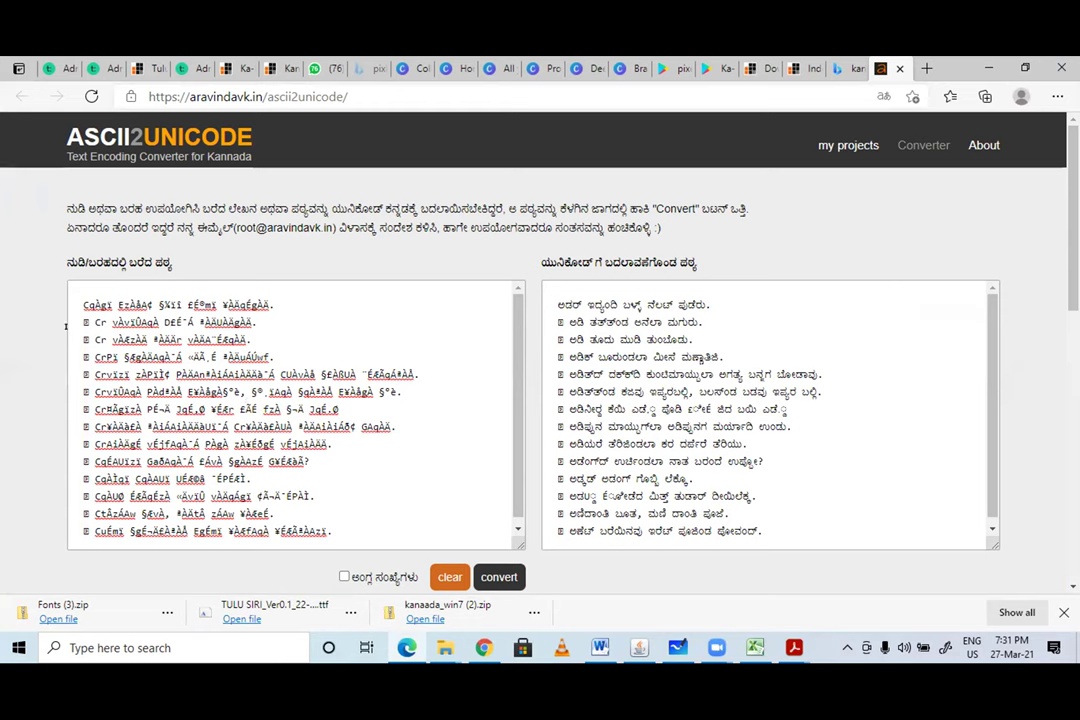
pyautogui.moveTo(85, 304); pyautogui.dragTo(357, 480)
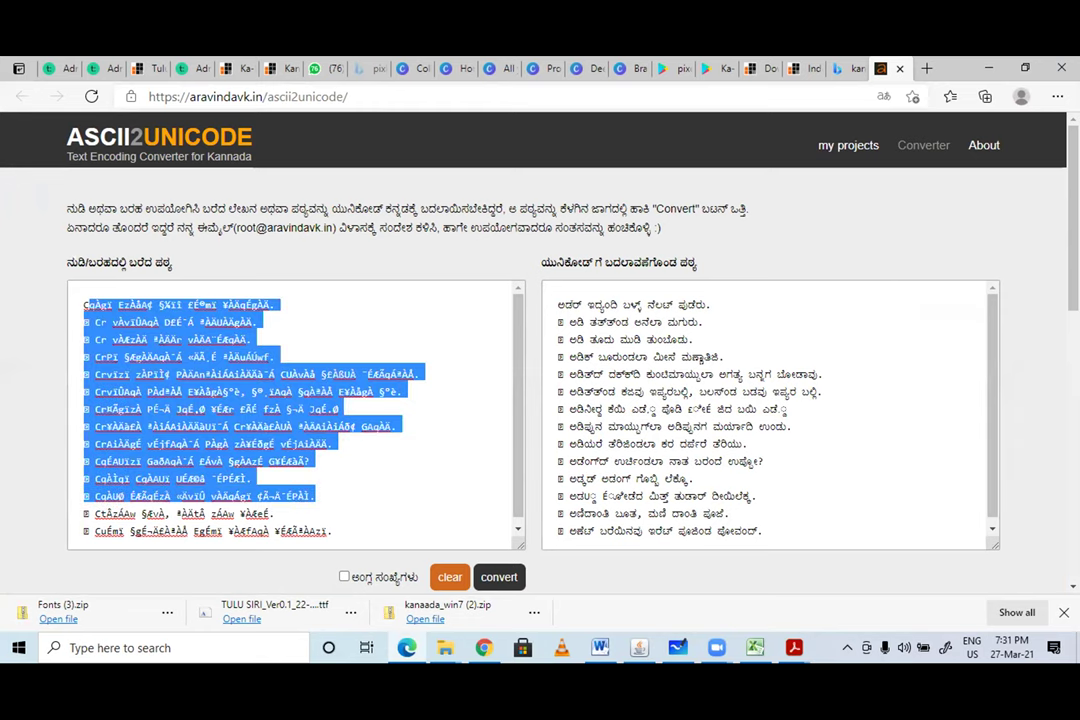
pyautogui.moveTo(558, 304); pyautogui.dragTo(763, 478)
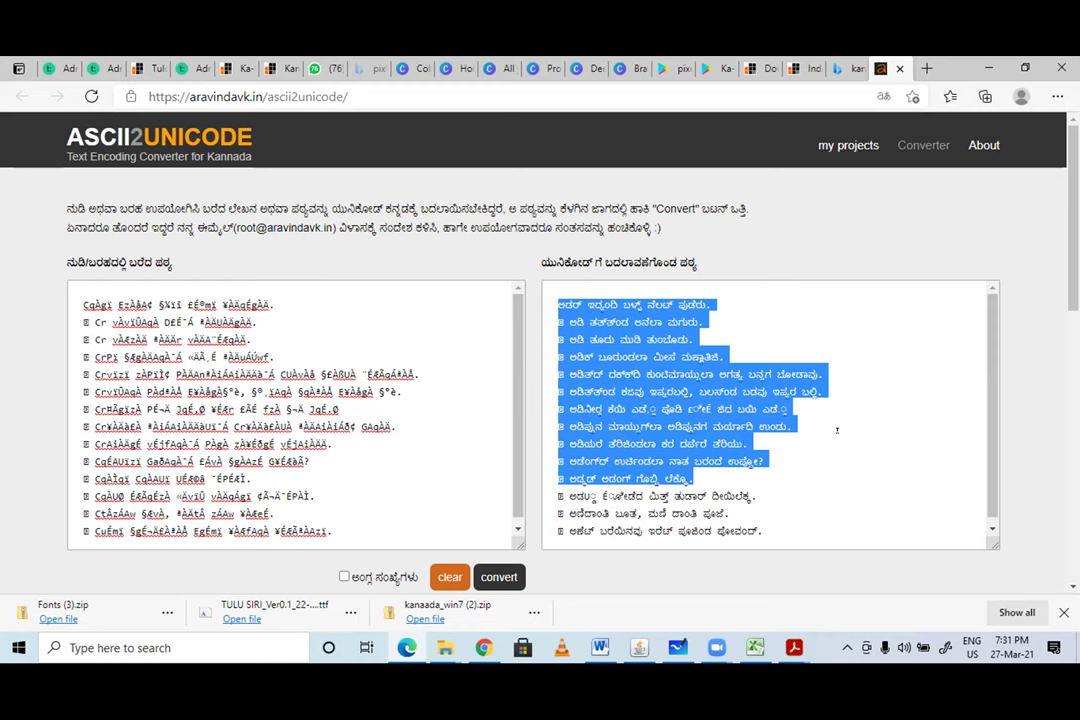
pyautogui.click(614, 357)
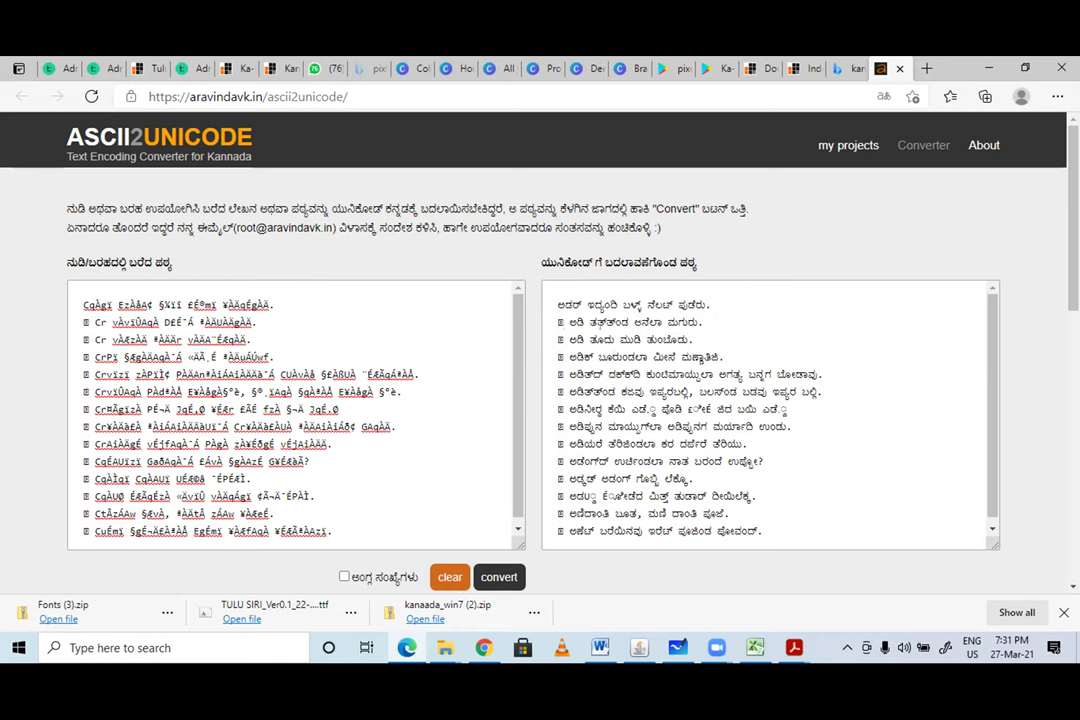
pyautogui.moveTo(713, 304); pyautogui.dragTo(789, 463)
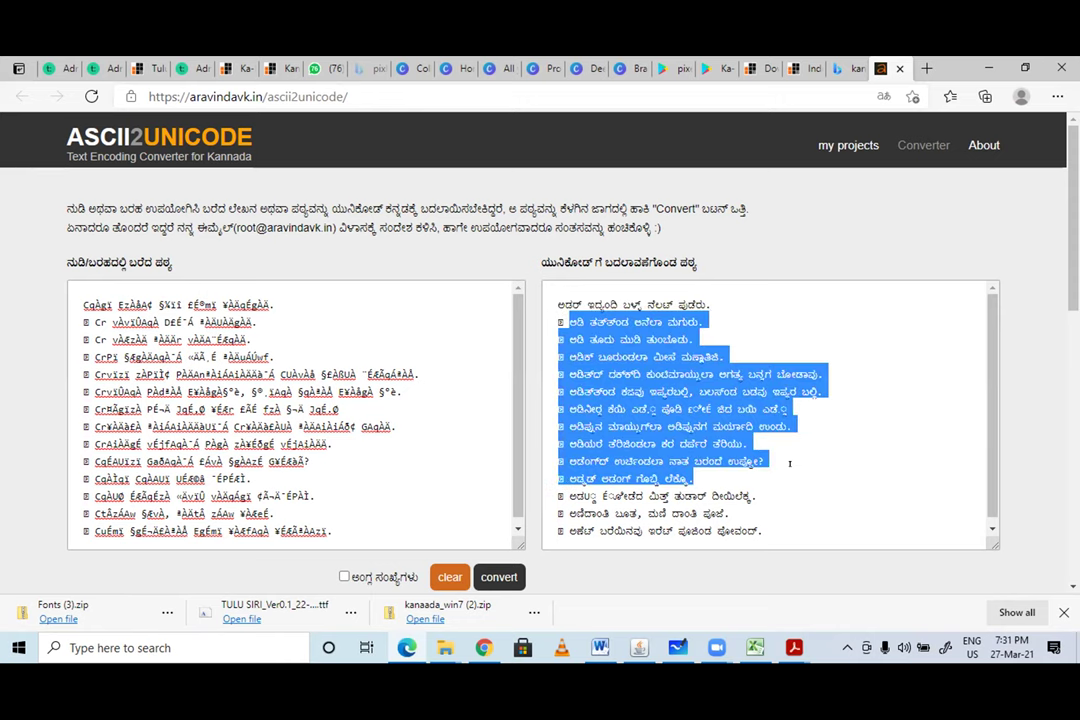
pyautogui.scroll(-1, 826, 417)
pyautogui.click(548, 300)
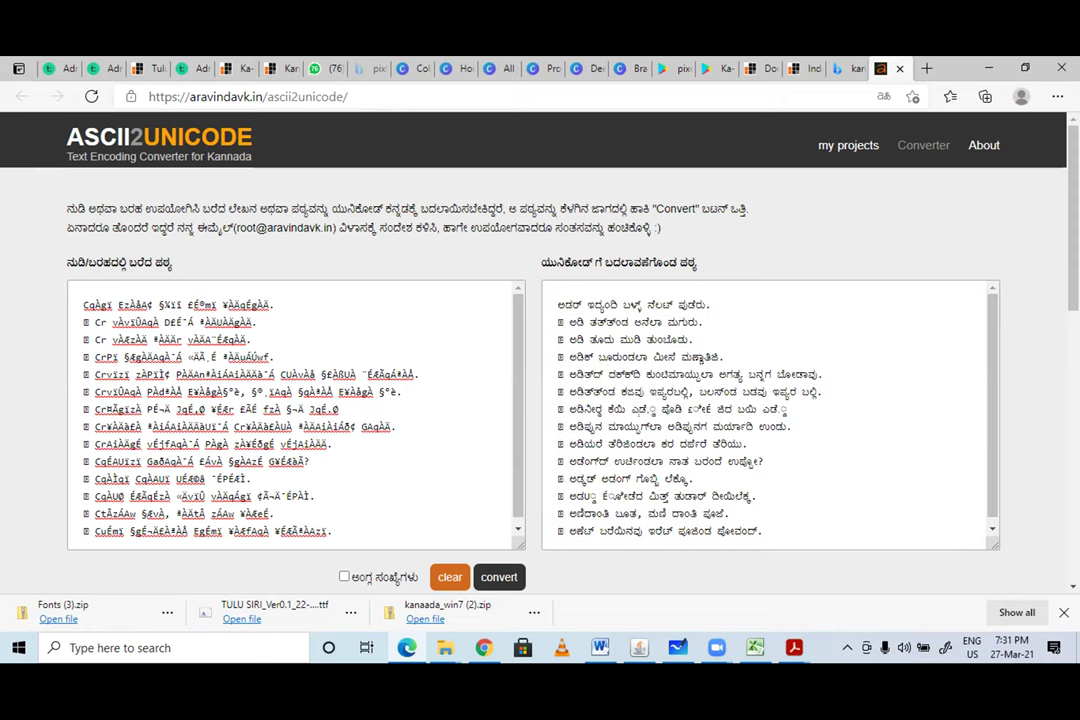
pyautogui.moveTo(558, 302); pyautogui.dragTo(714, 444)
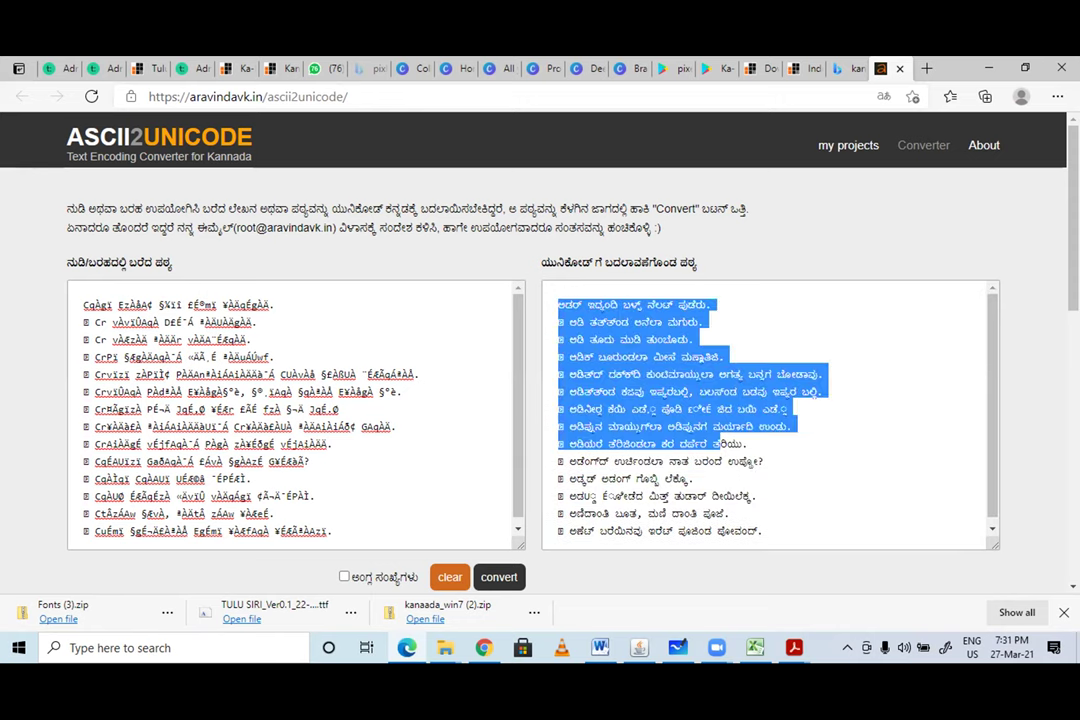
pyautogui.moveTo(779, 490); pyautogui.dragTo(779, 490)
pyautogui.click(678, 426)
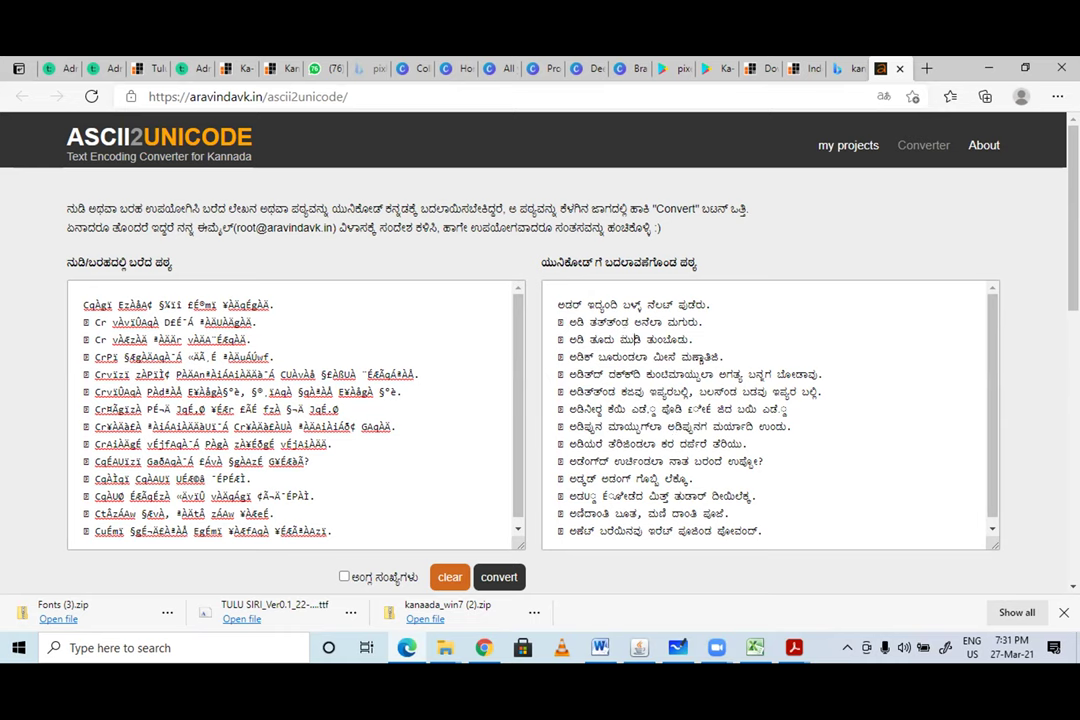
pyautogui.moveTo(657, 392); pyautogui.dragTo(562, 304)
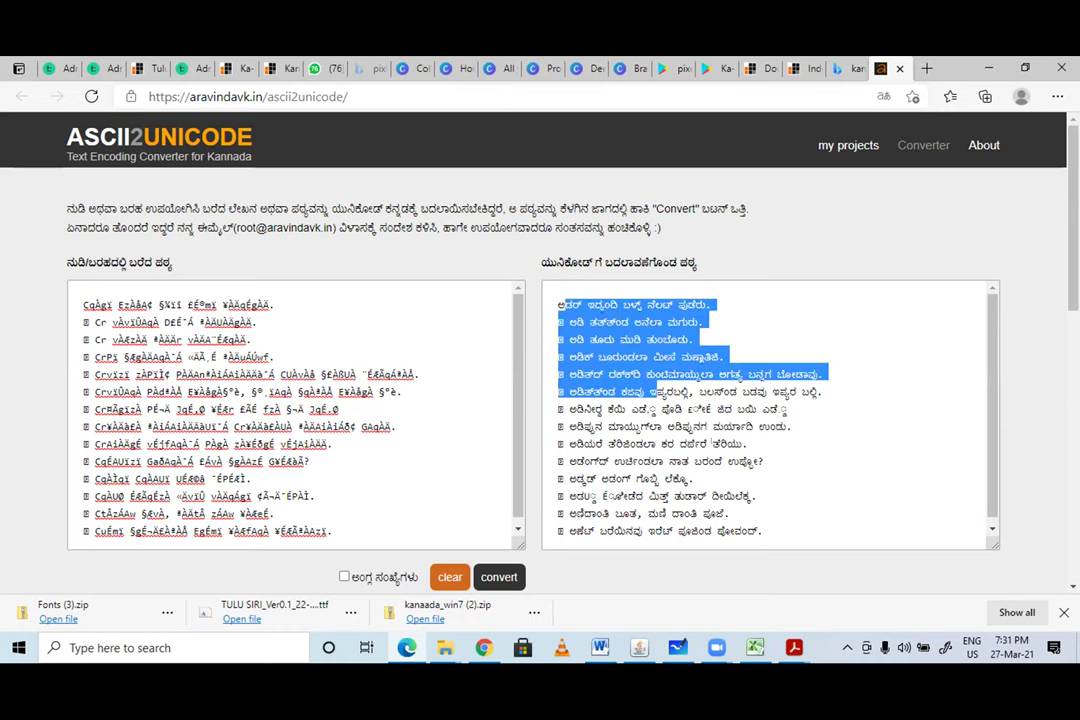
pyautogui.moveTo(657, 398); pyautogui.dragTo(722, 455)
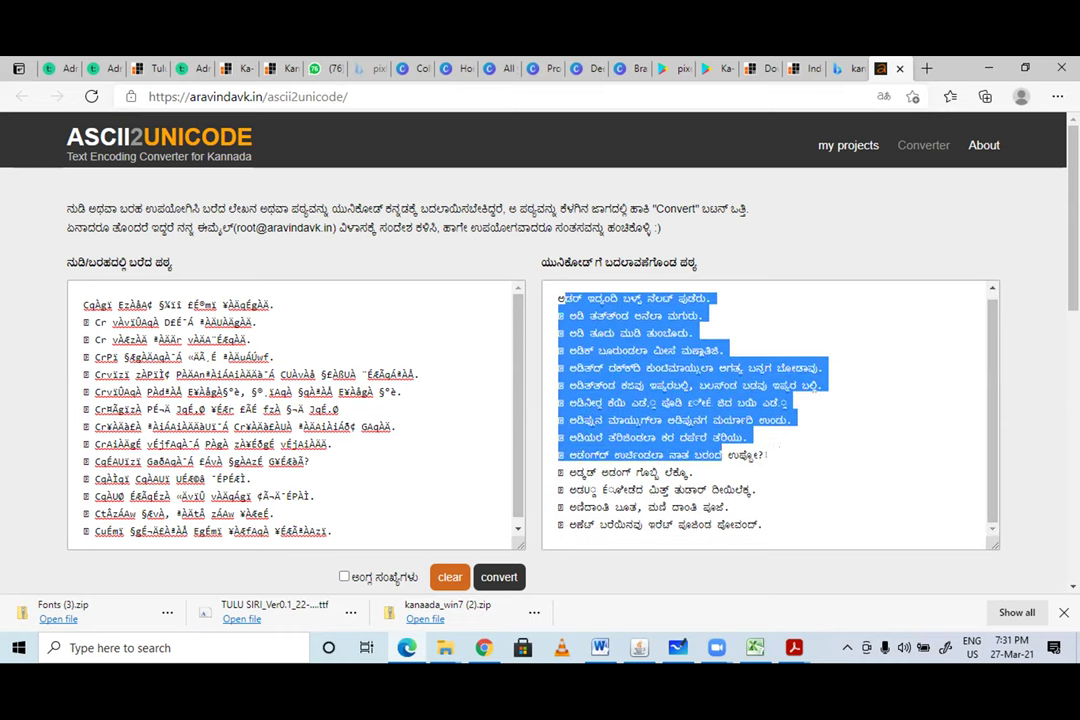
pyautogui.scroll(1, 803, 426)
pyautogui.click(792, 426)
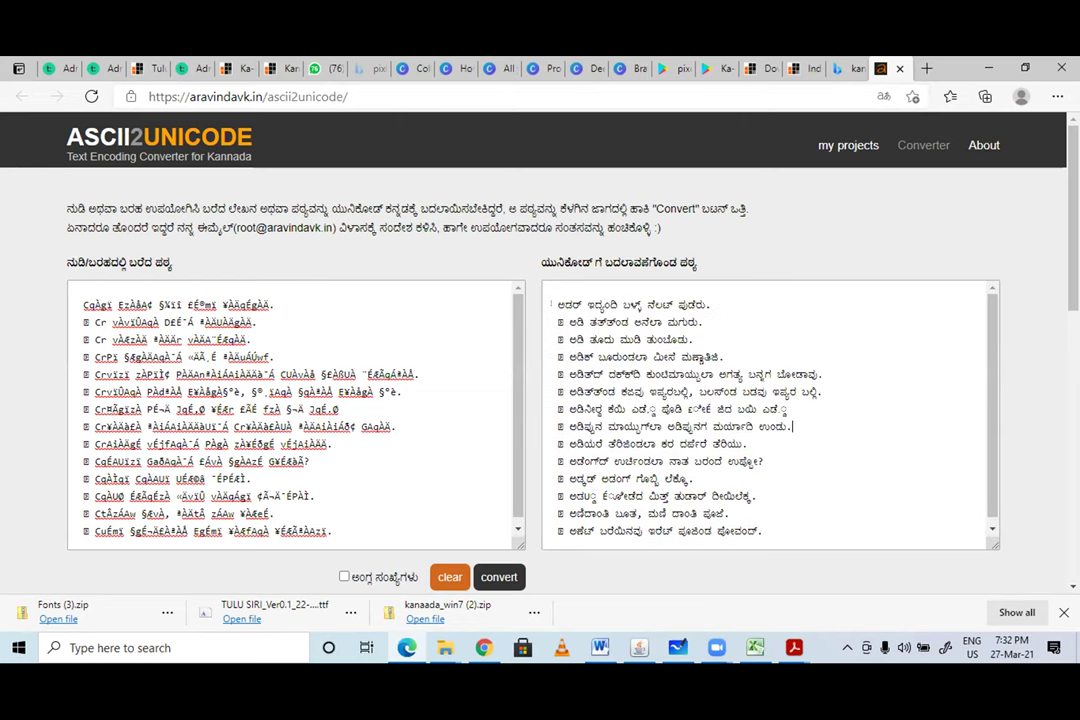
# - Copy the entire converted Unicode Kannada text
pyautogui.hotkey('ctrl', 'a')
pyautogui.scroll(-2, 798, 581)
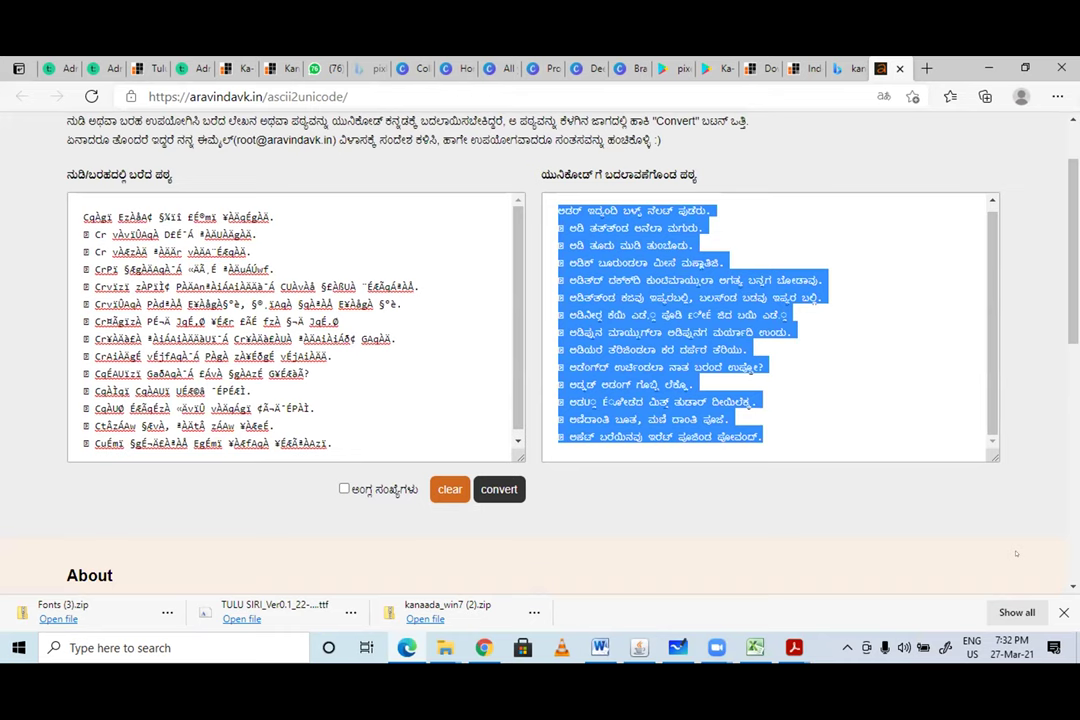
pyautogui.hotkey('alt', 'Tab')
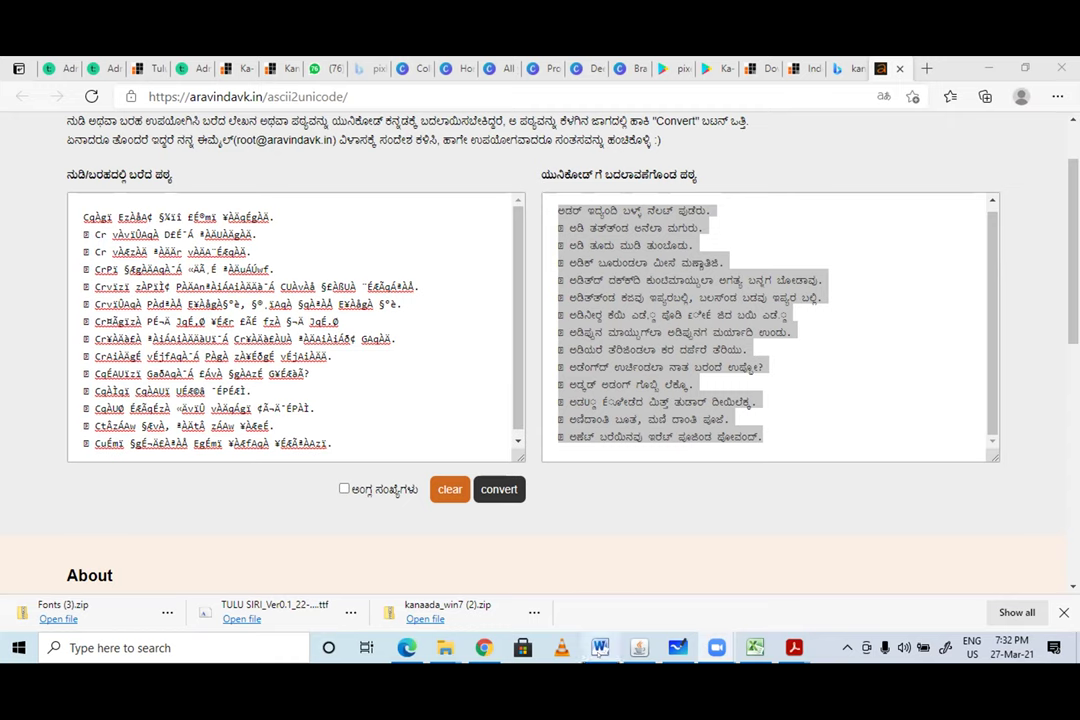
# - Launch Pada 4.1 and paste the converted Kannada text into the blank untitled document
pyautogui.press('super')
pyautogui.write('pada')
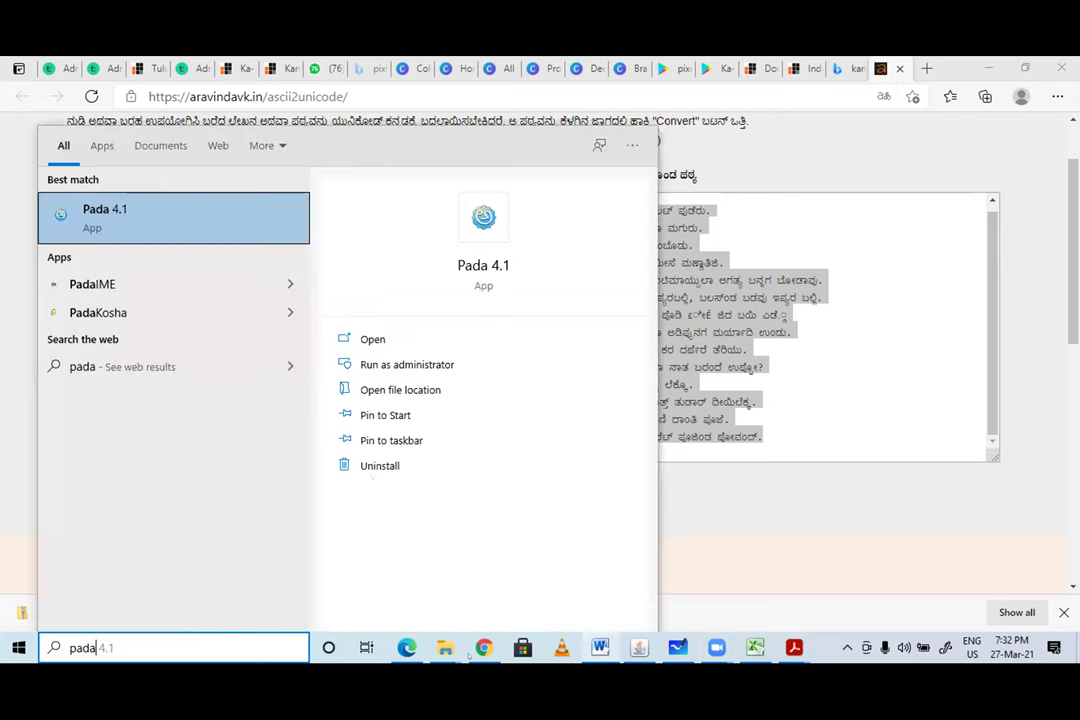
pyautogui.click(116, 224)
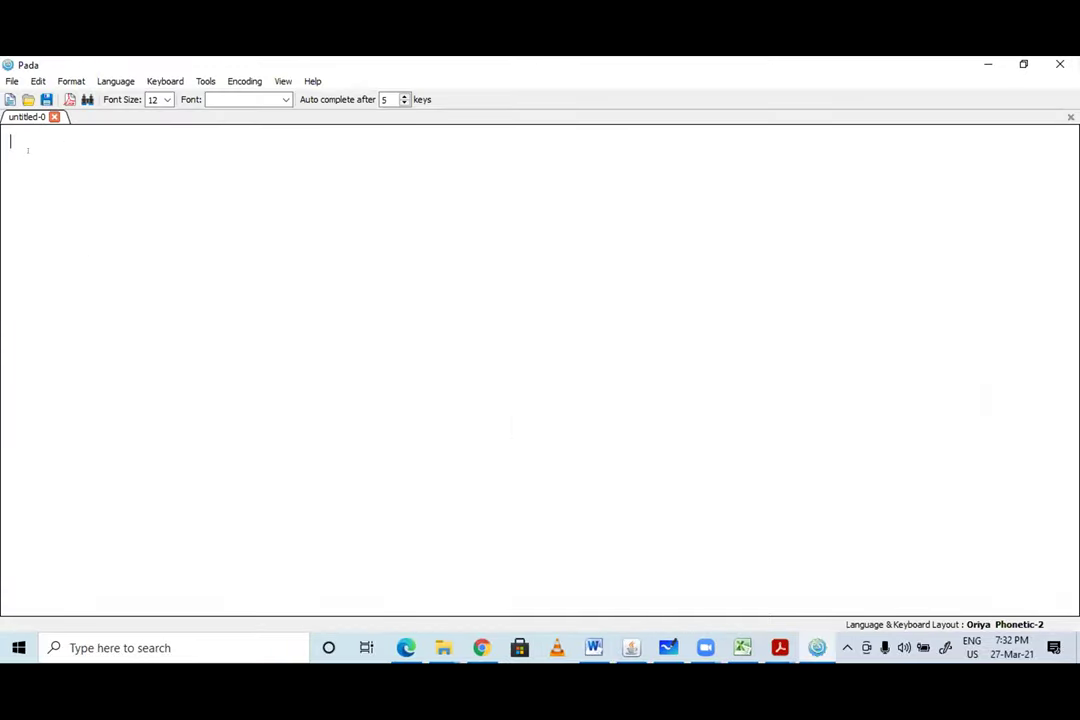
pyautogui.hotkey('ctrl', 'v')
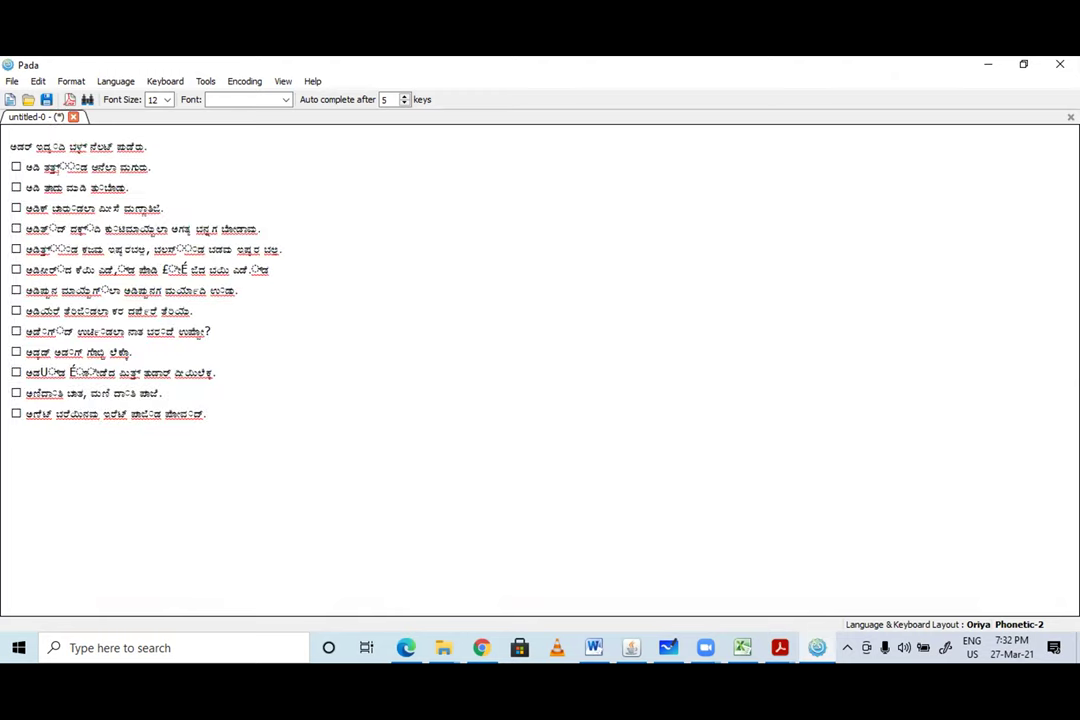
# - Examine the characters with detached vowel signs in the second and sixth lines of the pasted text
pyautogui.hotkey('alt', 'Tab')
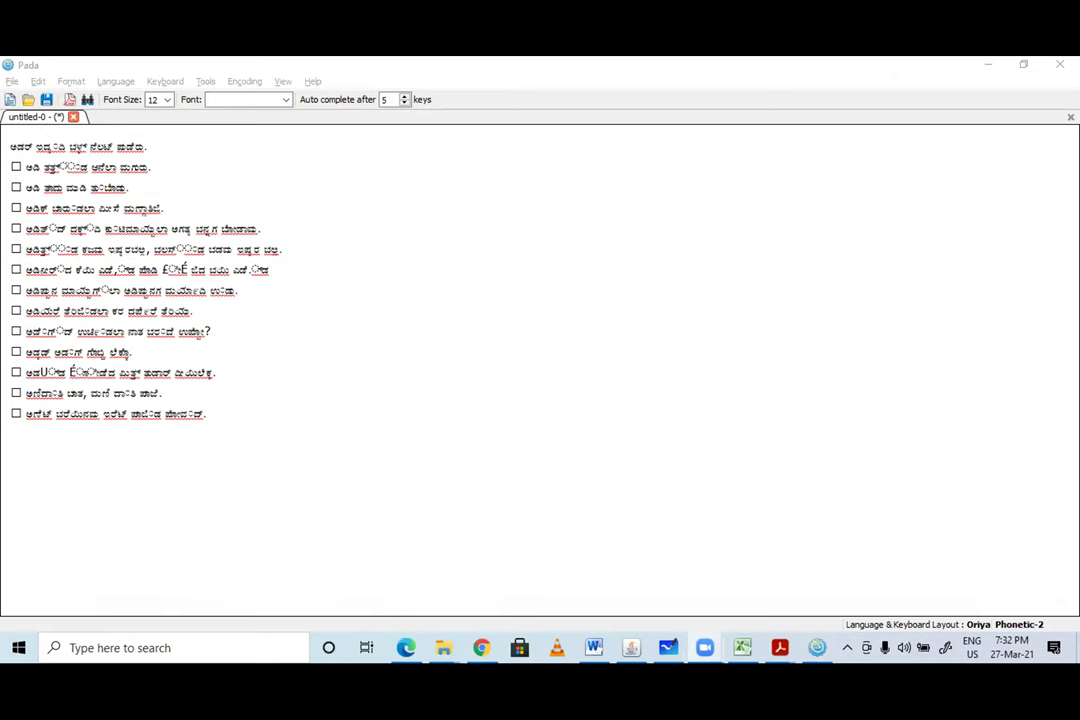
pyautogui.click(87, 166)
pyautogui.doubleClick(71, 166)
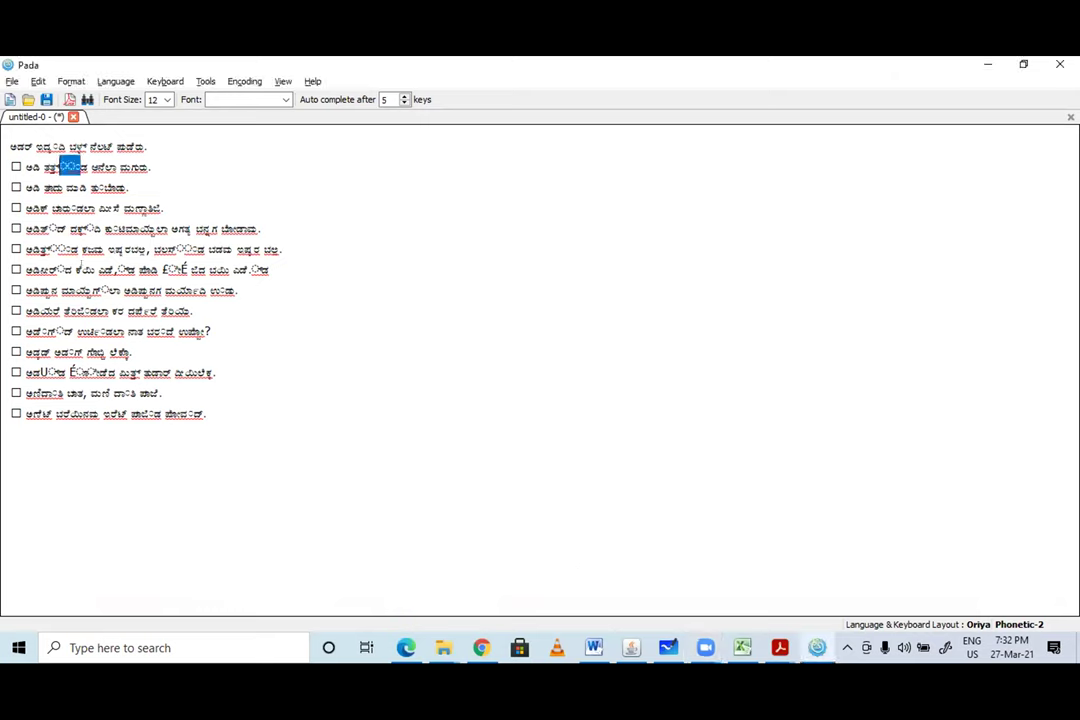
pyautogui.click(96, 270)
pyautogui.doubleClick(61, 249)
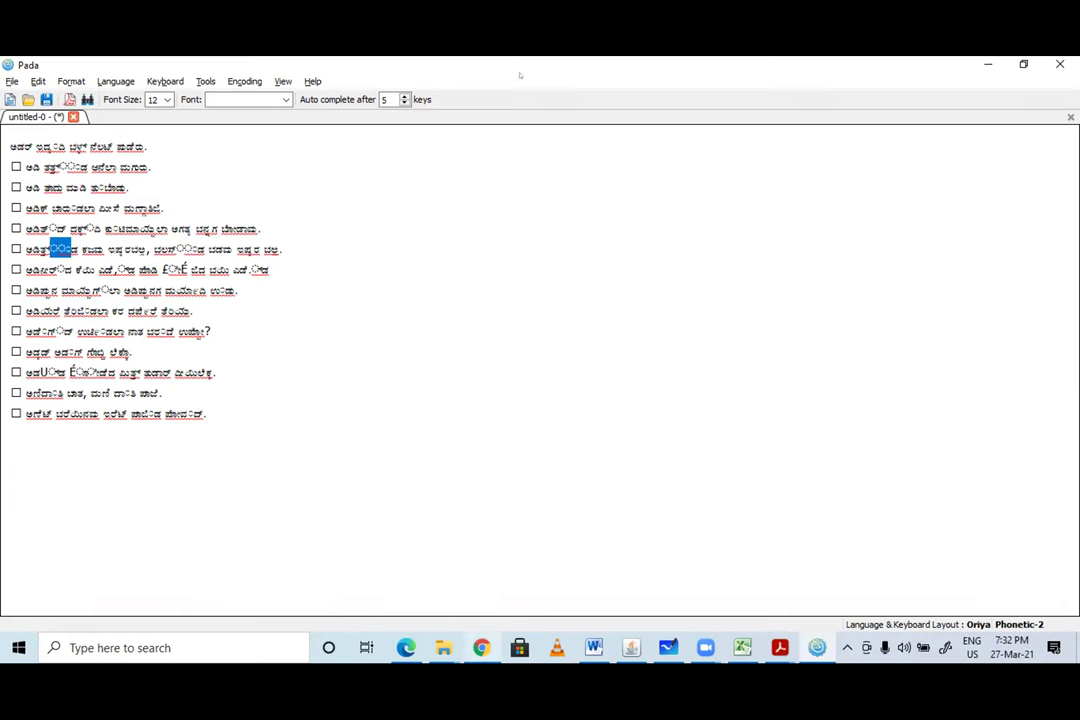
# - Switch back to the converter page in Edge and examine the garbled characters in the seventh and twelfth converted lines
pyautogui.moveTo(481, 648)
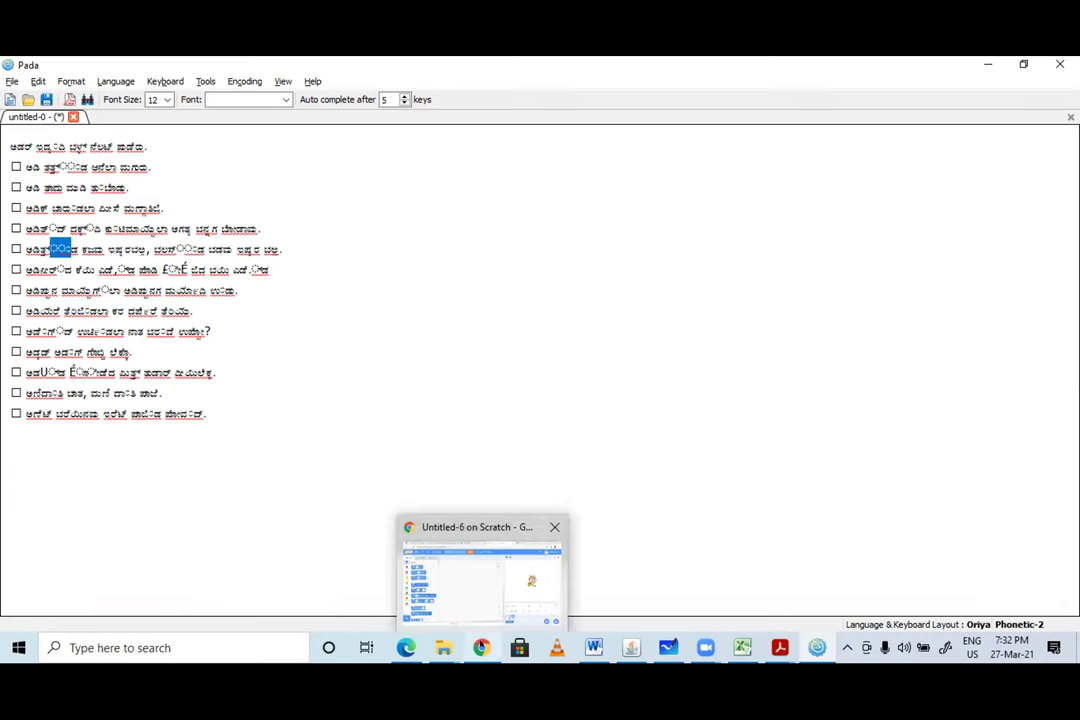
pyautogui.click(481, 575)
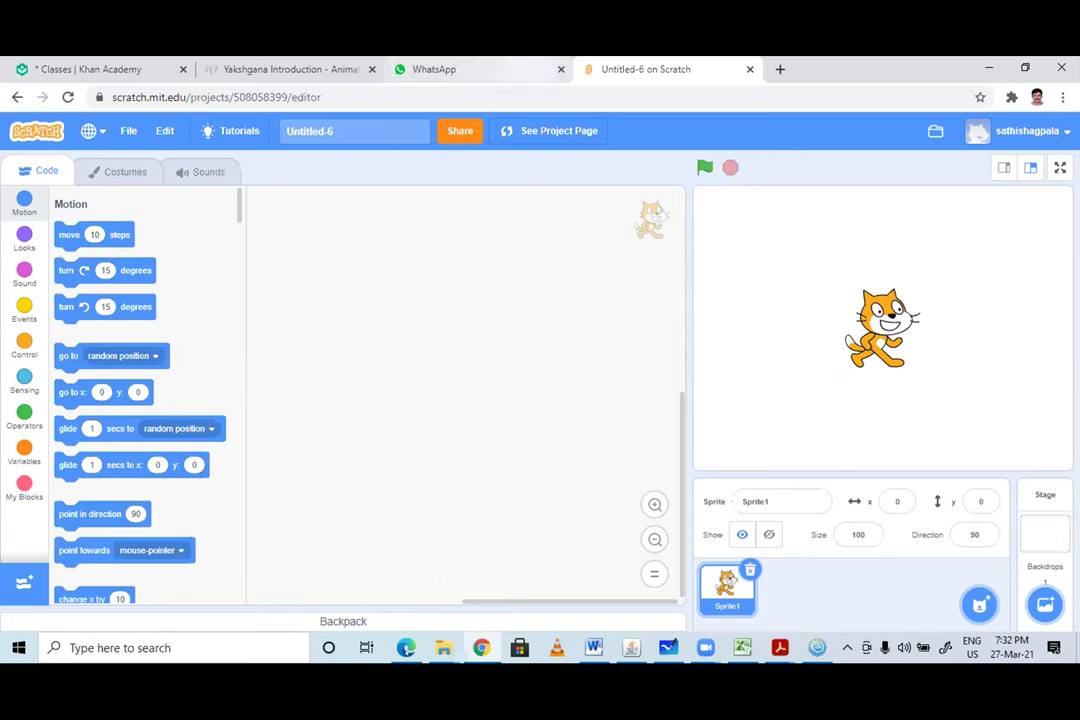
pyautogui.click(405, 647)
pyautogui.click(750, 399)
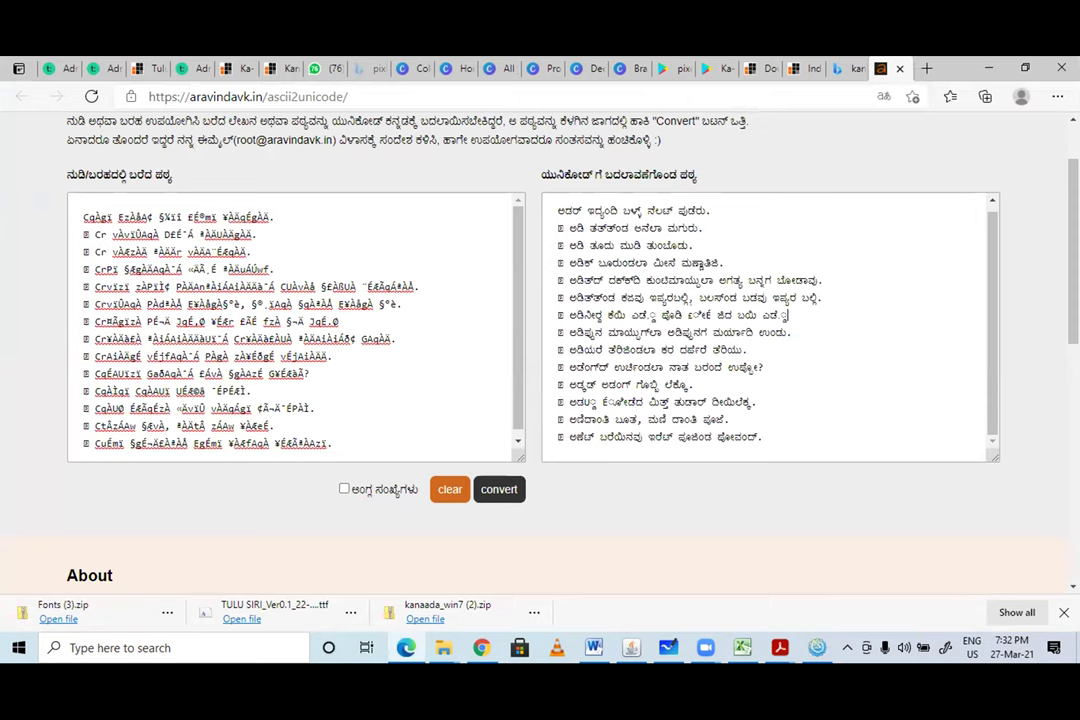
pyautogui.doubleClick(697, 315)
pyautogui.scroll(-1, 697, 315)
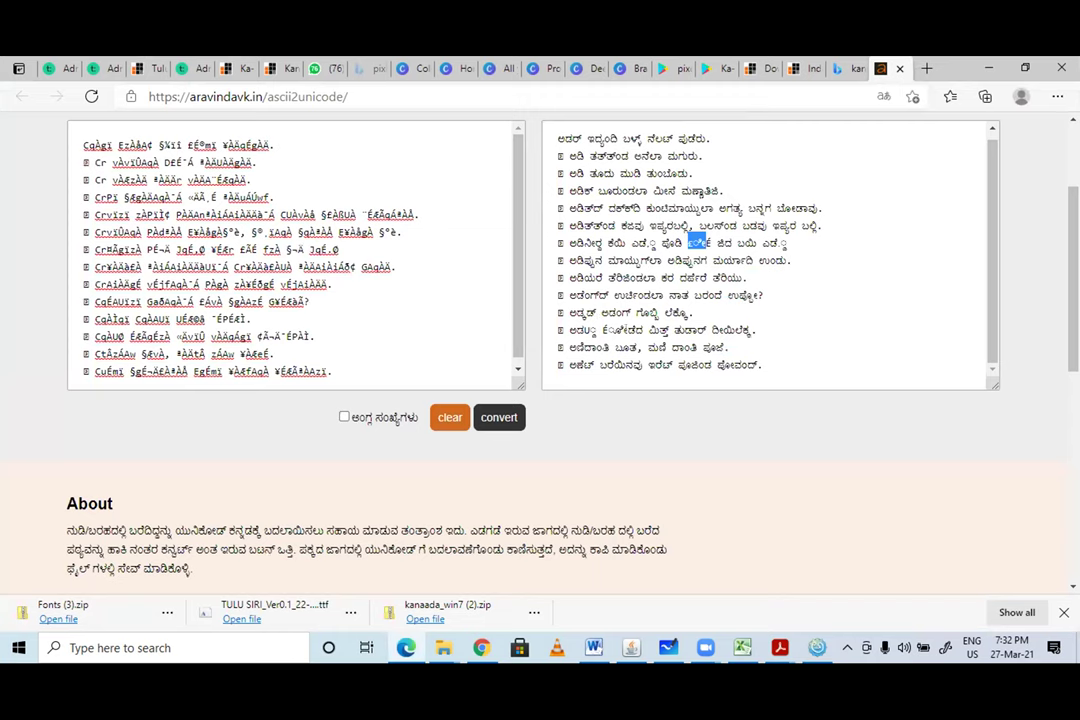
pyautogui.doubleClick(618, 330)
pyautogui.scroll(1, 634, 336)
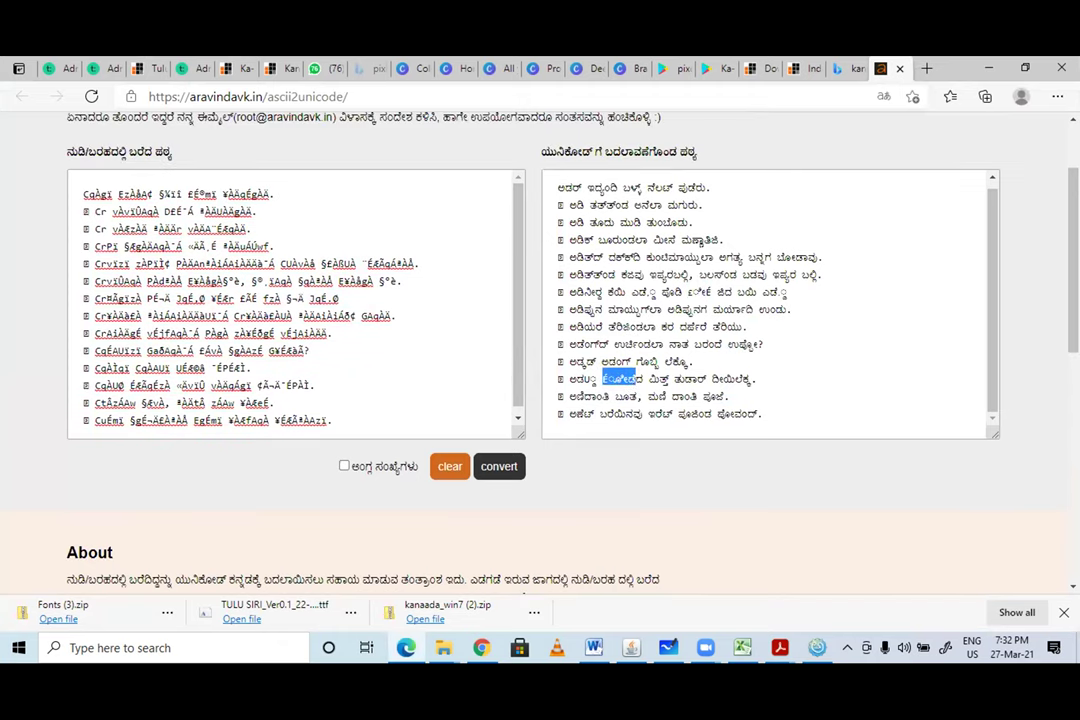
# - Switch back to Pada and convert the entire pasted Kannada text to Malayalam with the Script Converter
pyautogui.scroll(2, 634, 336)
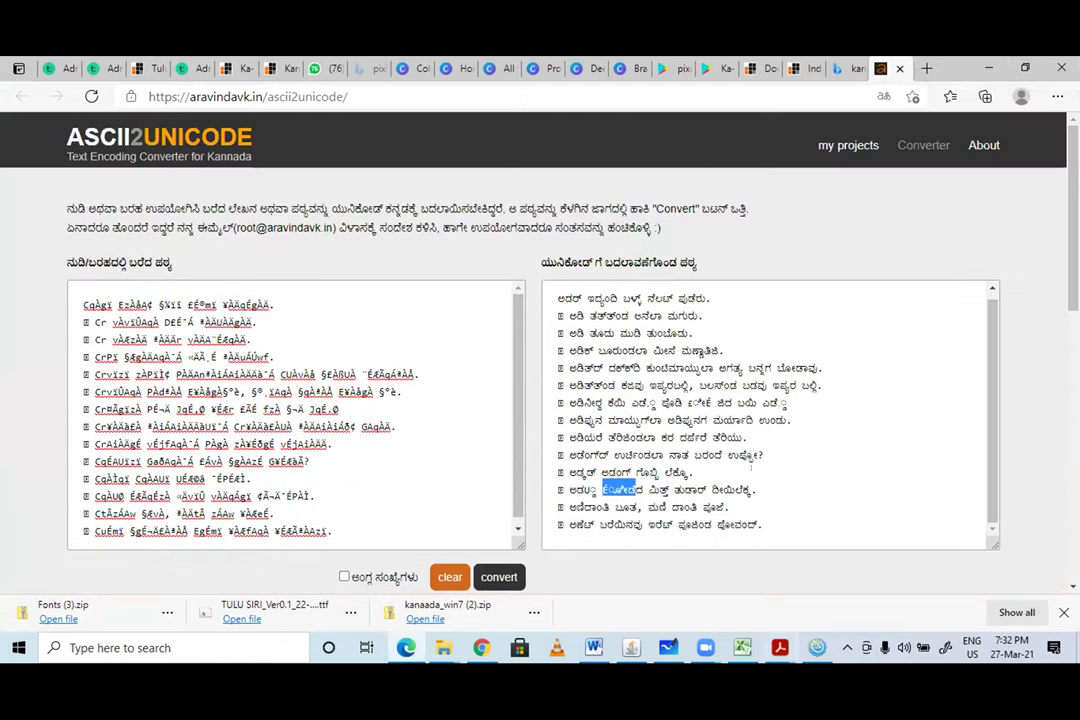
pyautogui.hotkey('alt', 'Tab')
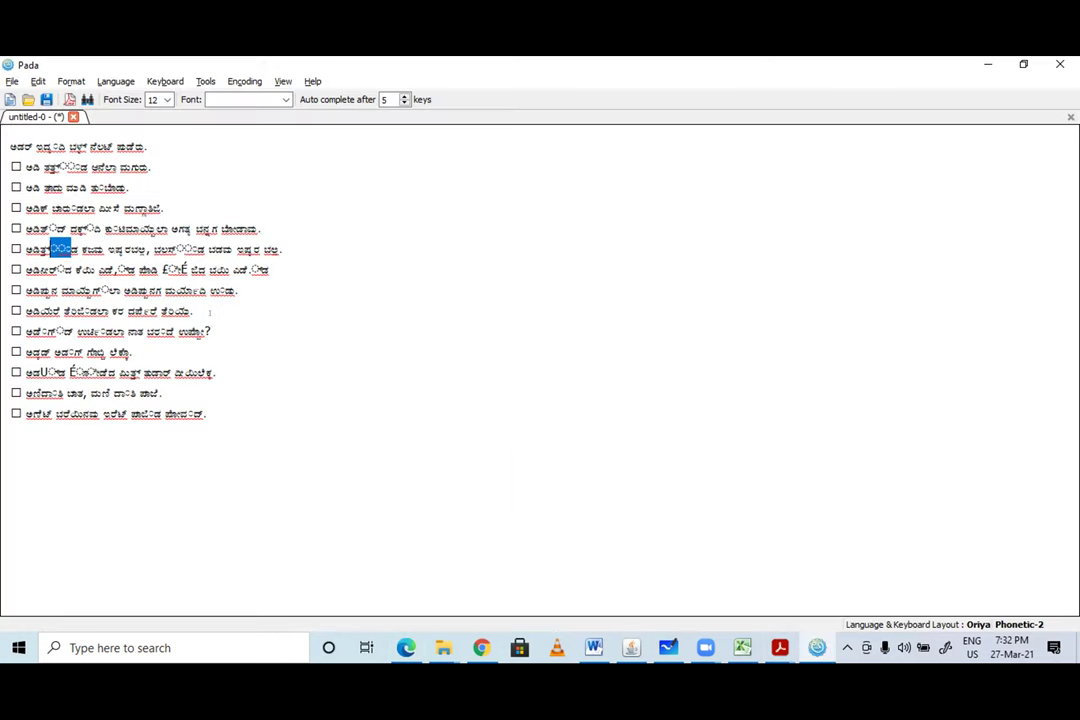
pyautogui.moveTo(10, 146); pyautogui.dragTo(125, 331)
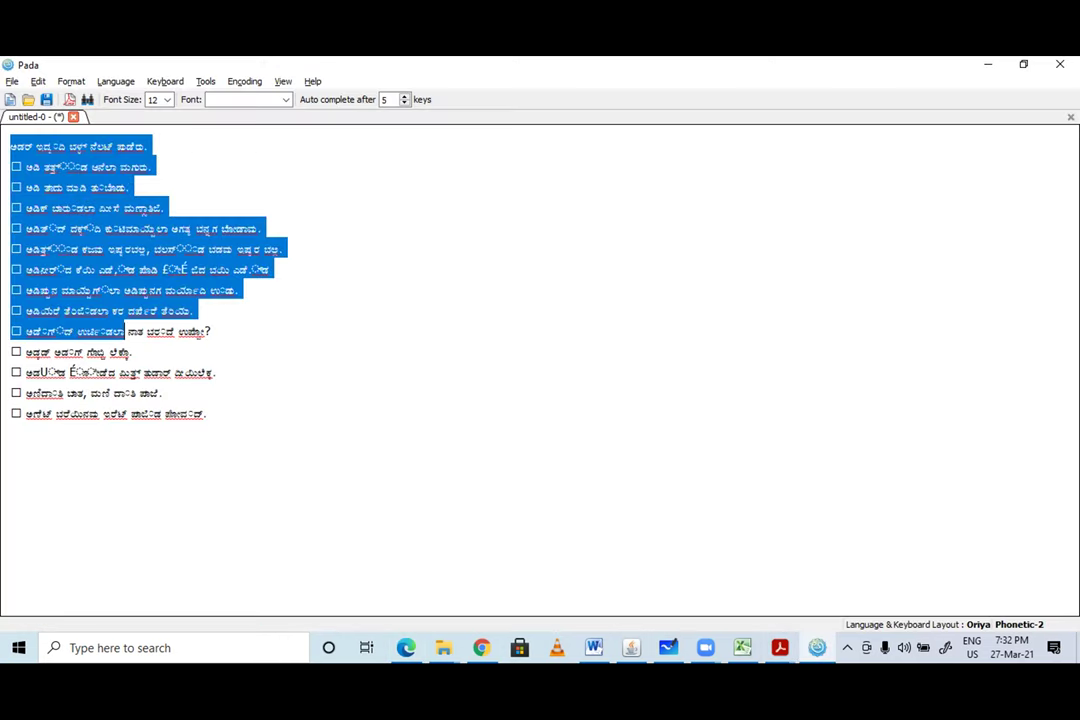
pyautogui.keyDown('shift'); pyautogui.click(260, 427); pyautogui.keyUp('shift')
pyautogui.click(108, 249)
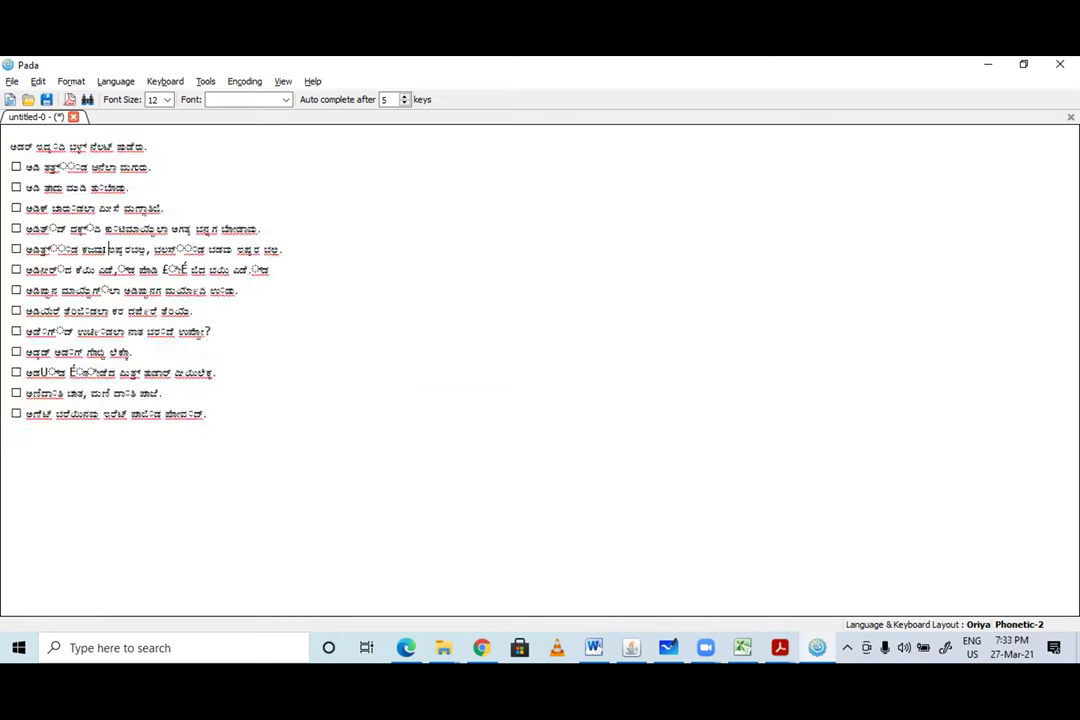
pyautogui.hotkey('ctrl', 'shift', 'End')
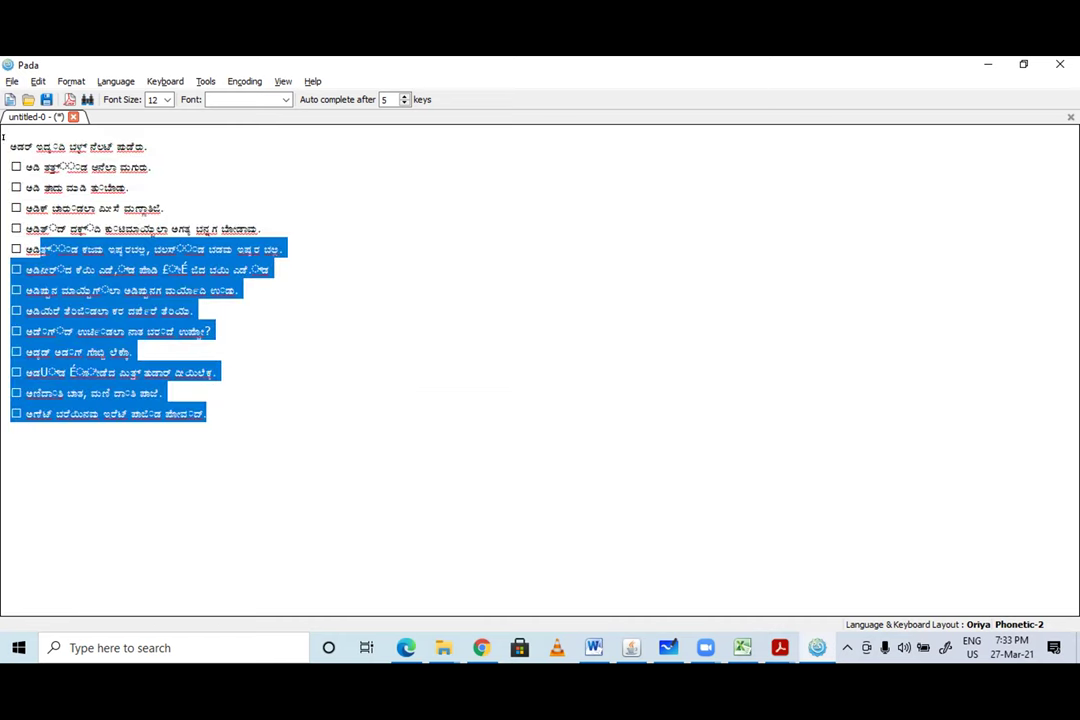
pyautogui.hotkey('ctrl', 'a')
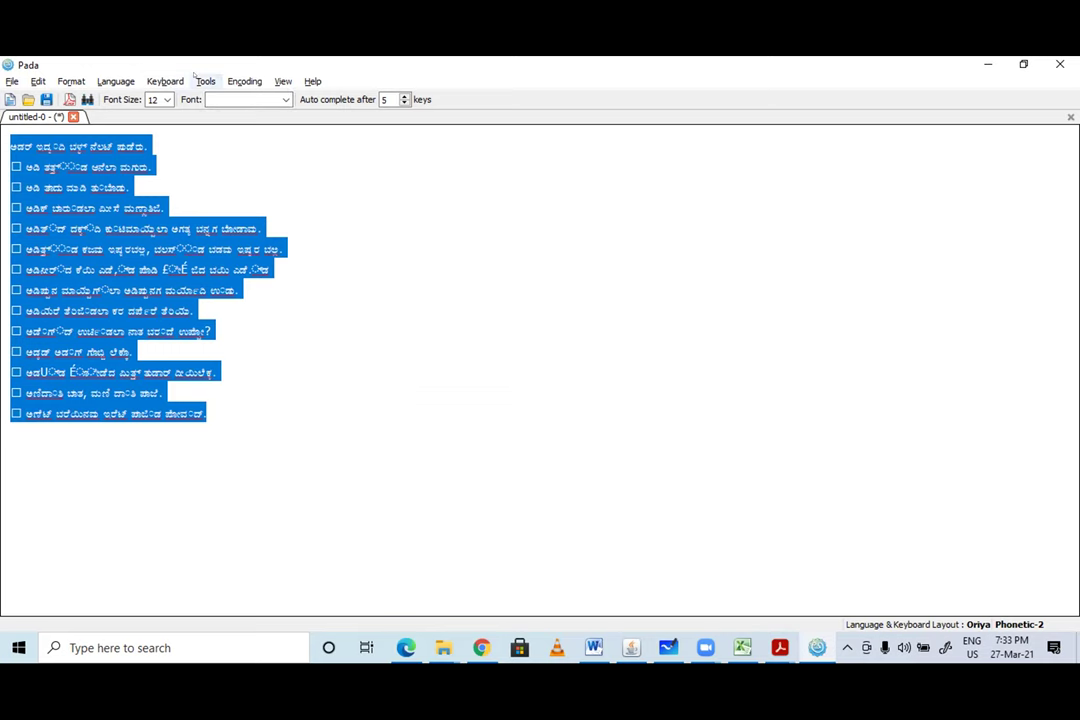
pyautogui.click(205, 81)
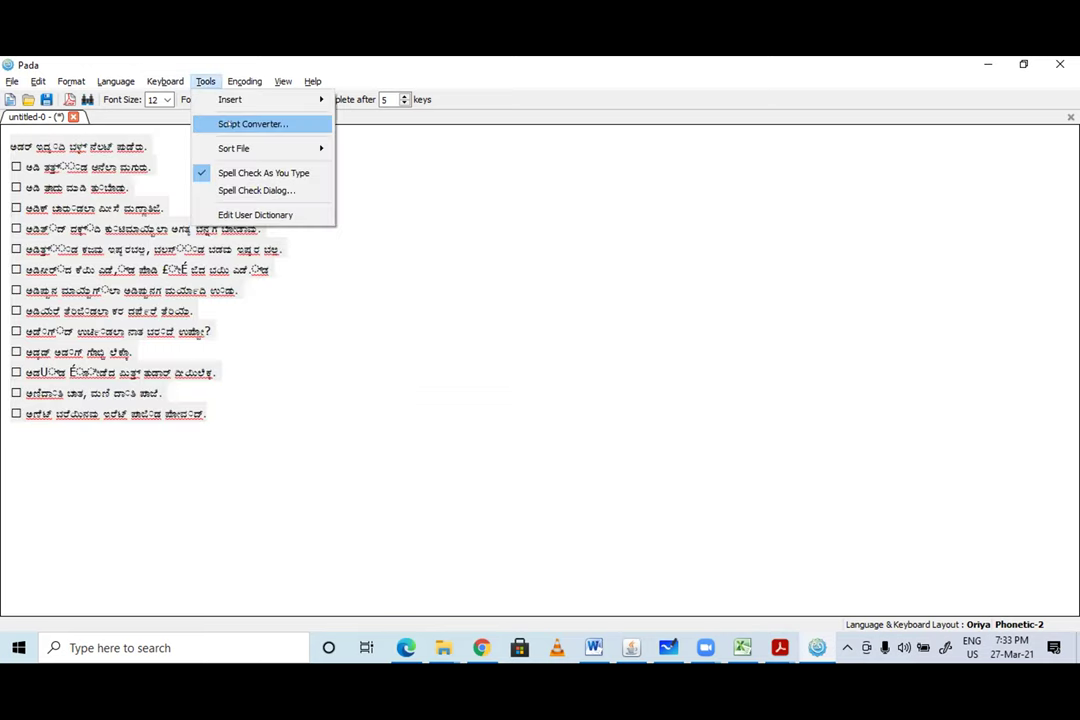
pyautogui.press('Return')
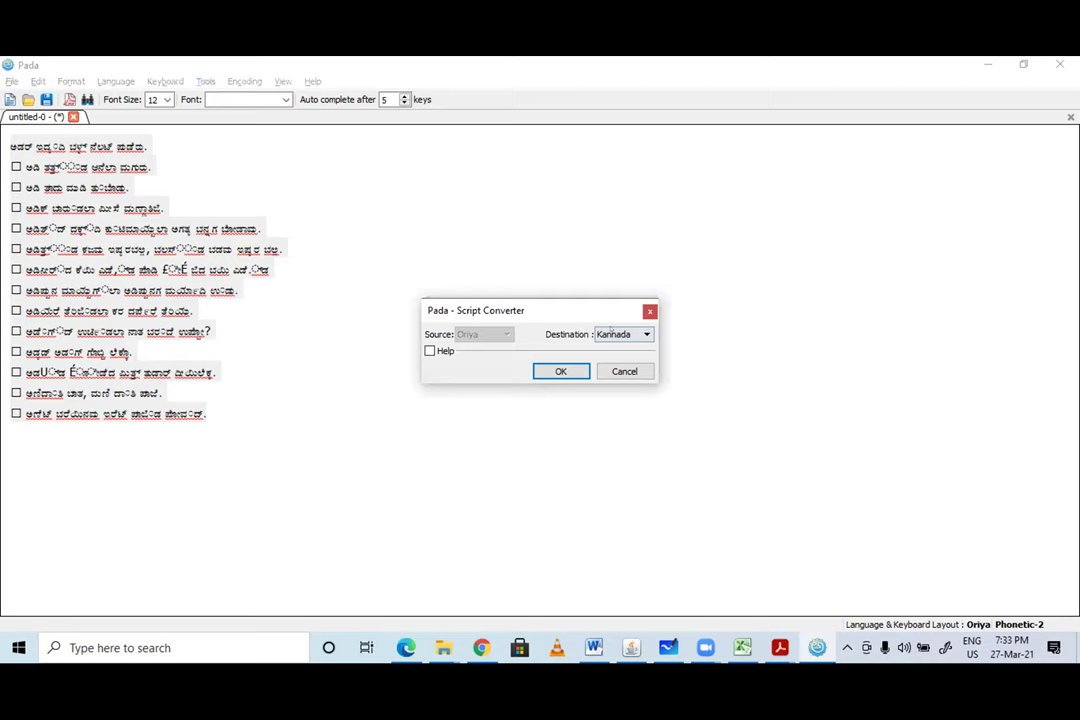
pyautogui.click(611, 334)
pyautogui.click(616, 368)
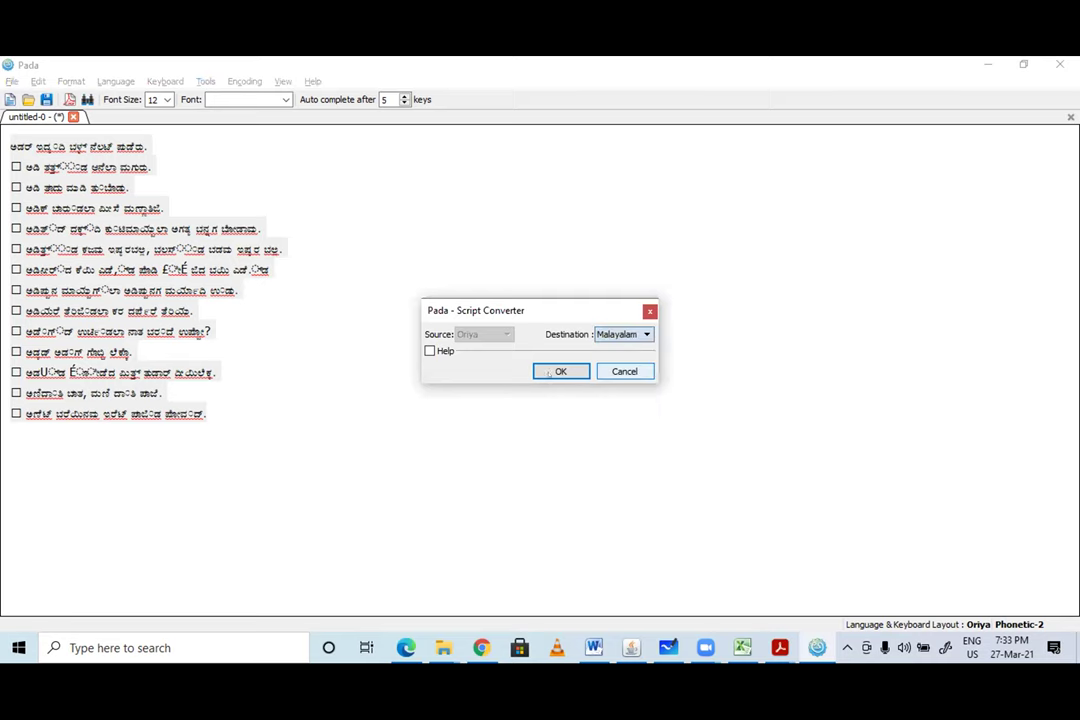
pyautogui.click(548, 372)
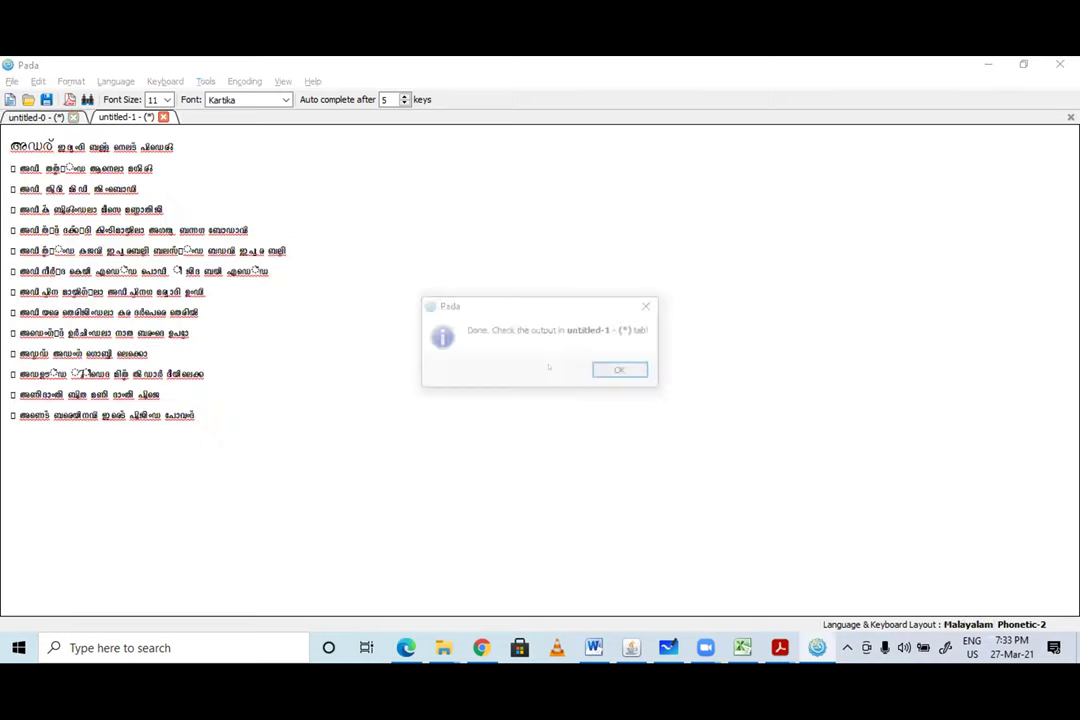
pyautogui.click(622, 371)
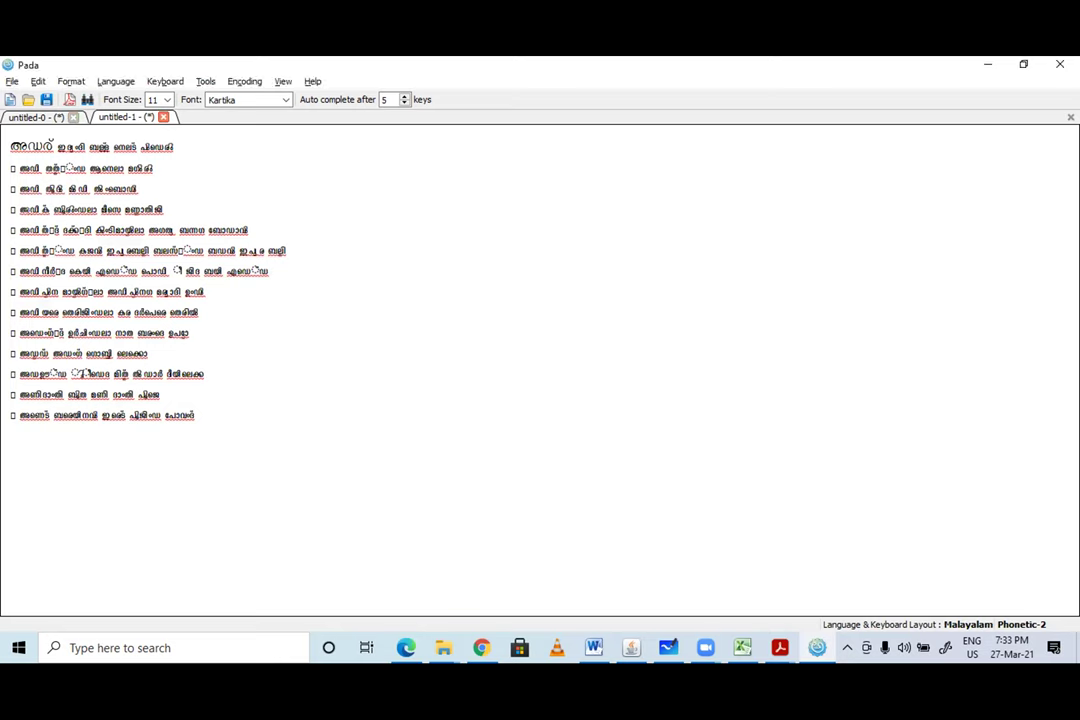
# - Set the font of the entire converted Malayalam text to TuluLipi
pyautogui.hotkey('ctrl', 'a')
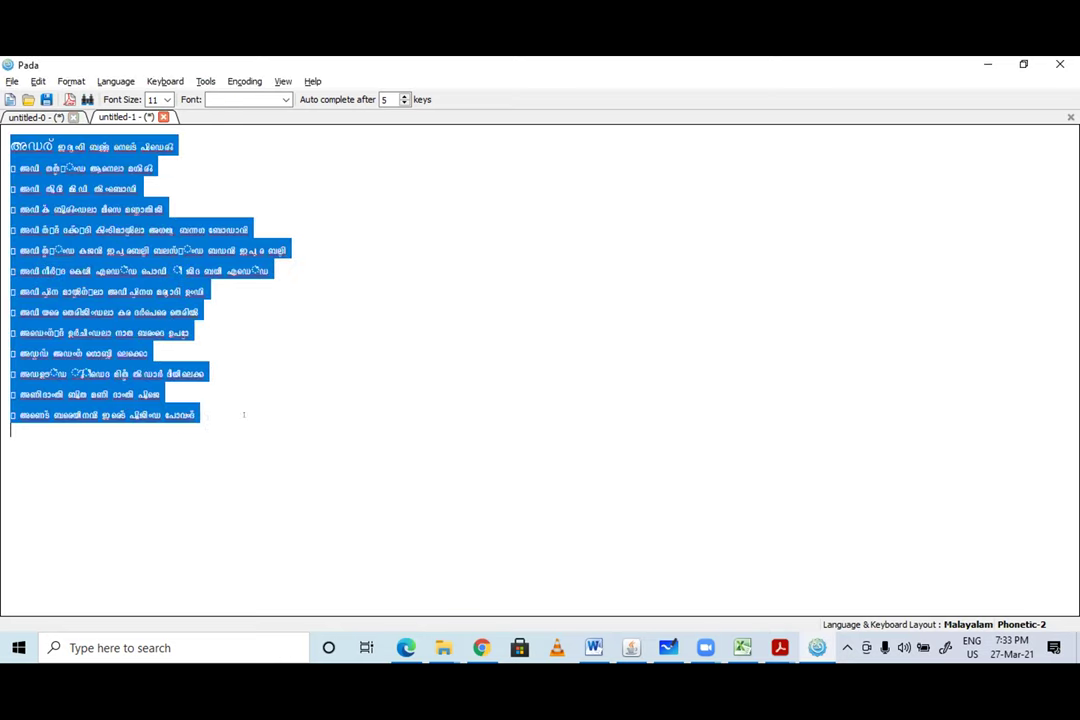
pyautogui.moveTo(207, 404); pyautogui.dragTo(3, 147)
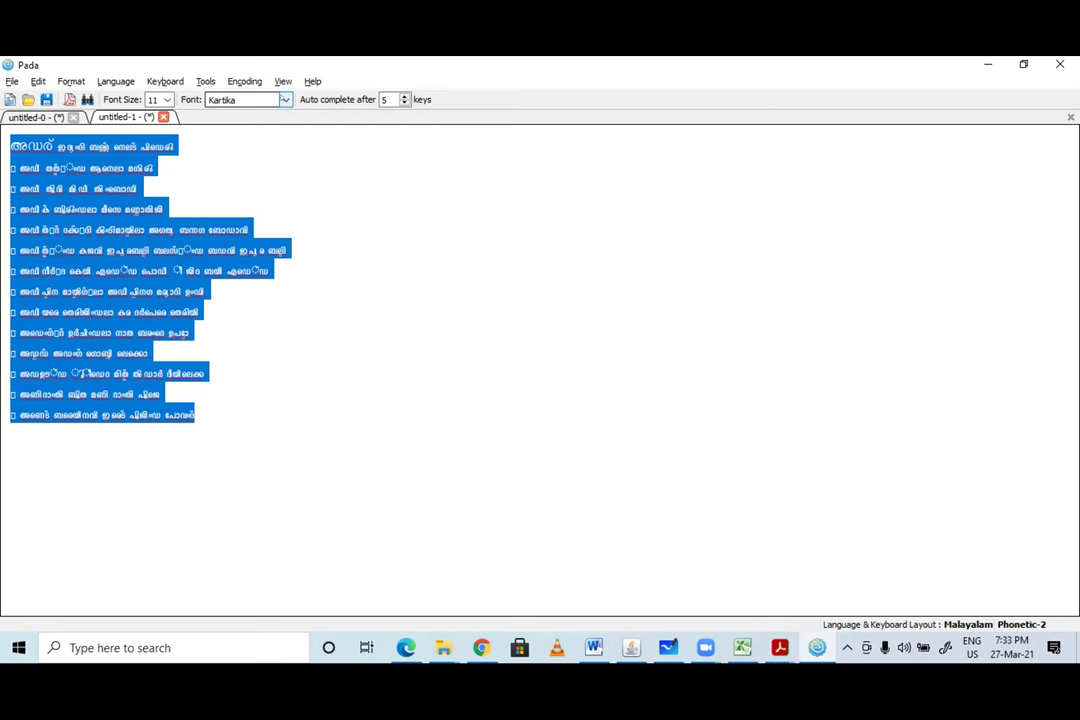
pyautogui.click(220, 100)
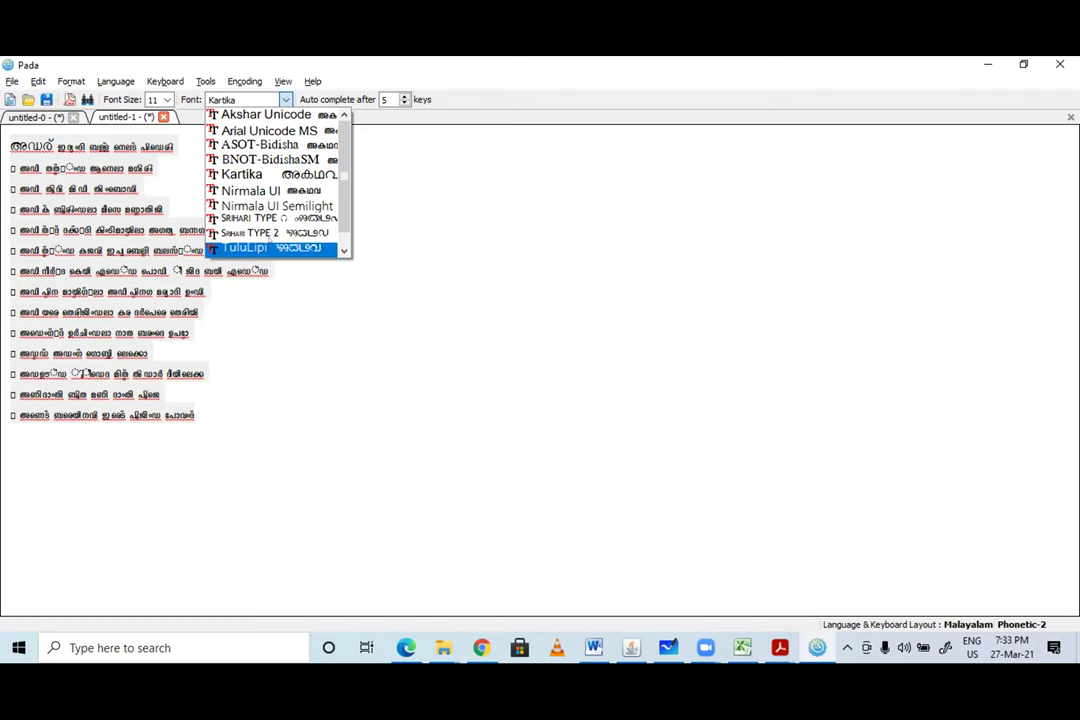
pyautogui.press('Return')
pyautogui.click(283, 364)
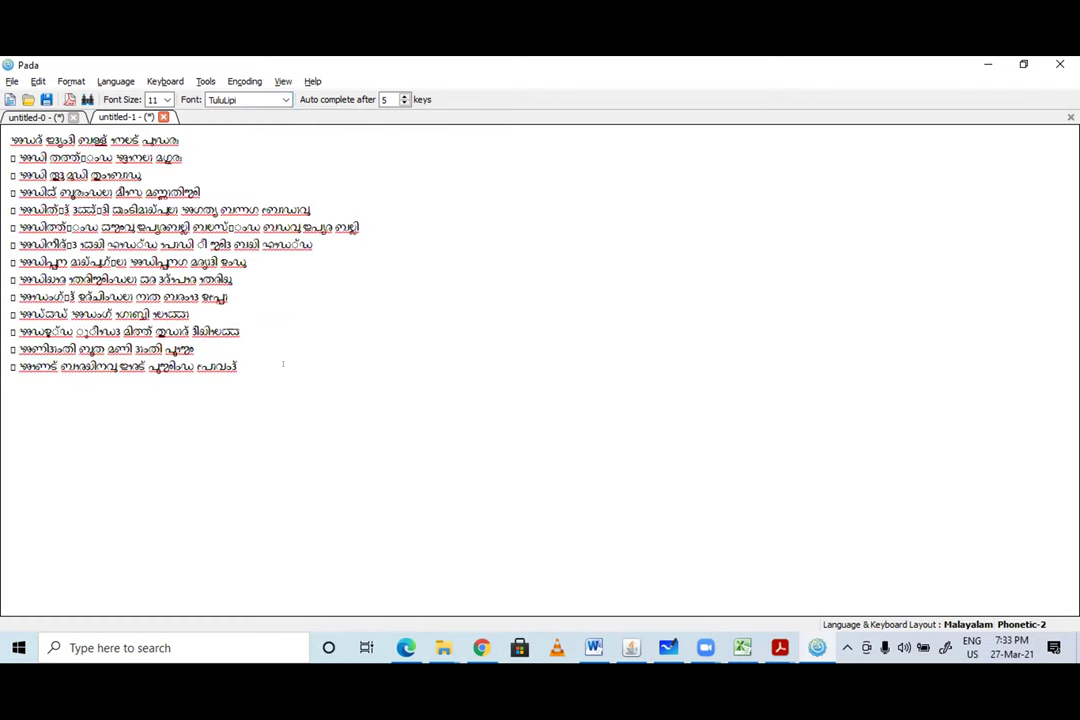
pyautogui.hotkey('ctrl', 'a')
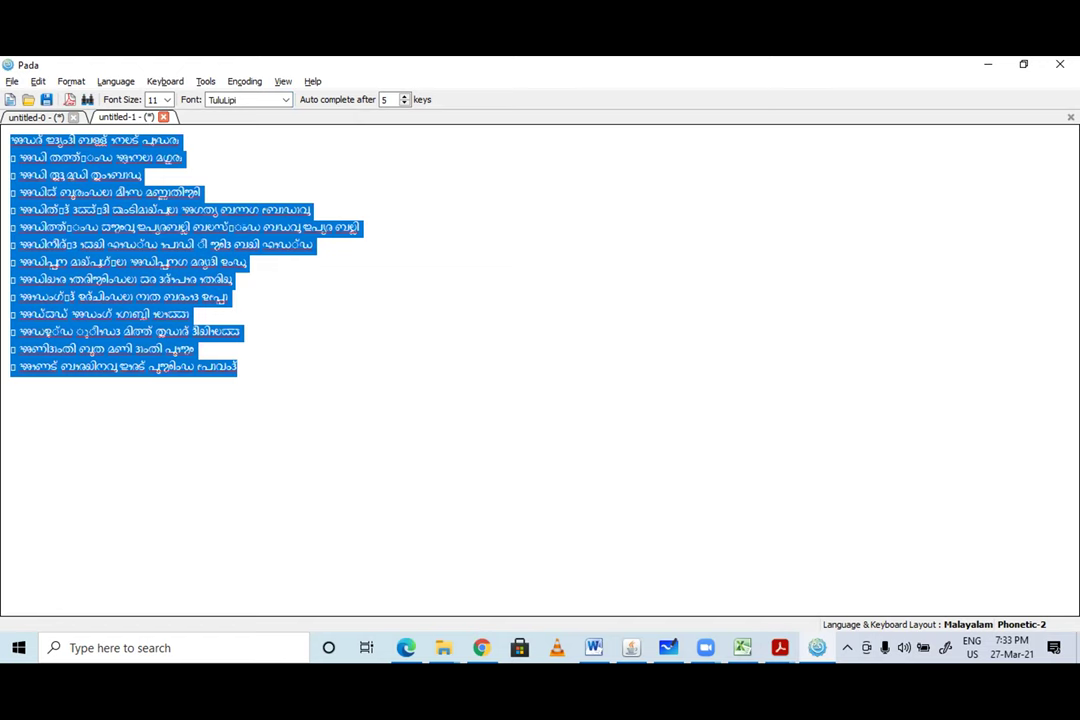
pyautogui.click(297, 316)
pyautogui.moveTo(269, 354); pyautogui.dragTo(19, 173)
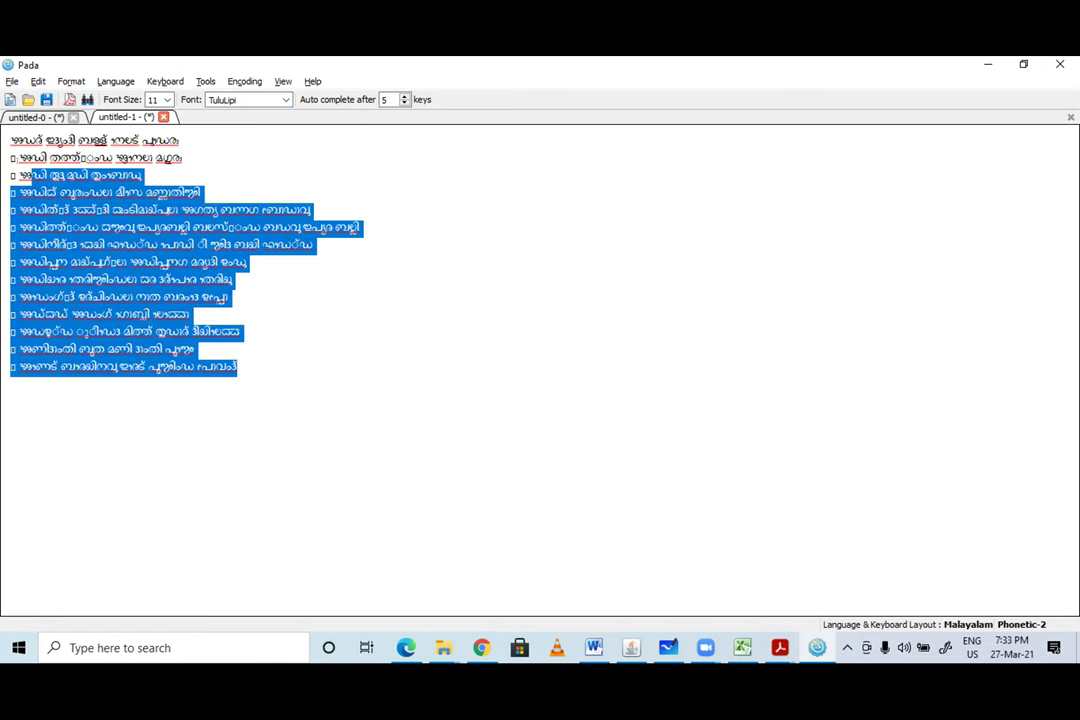
pyautogui.click(372, 262)
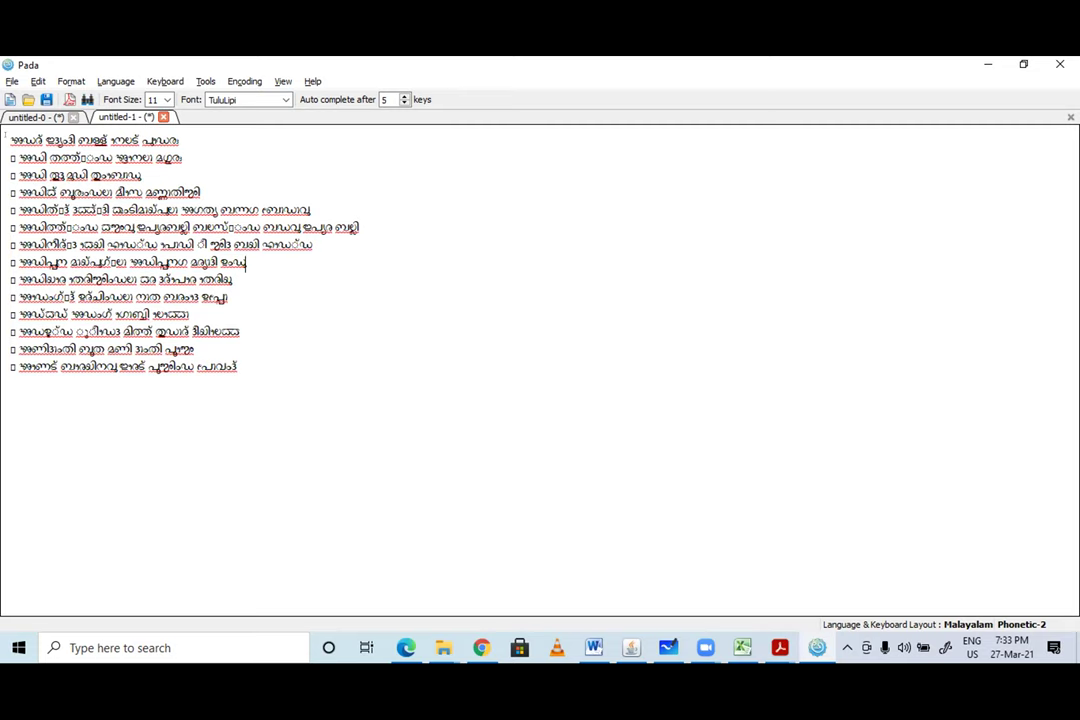
pyautogui.moveTo(4, 134); pyautogui.dragTo(260, 364)
pyautogui.click(282, 388)
pyautogui.hotkey('ctrl', 'a')
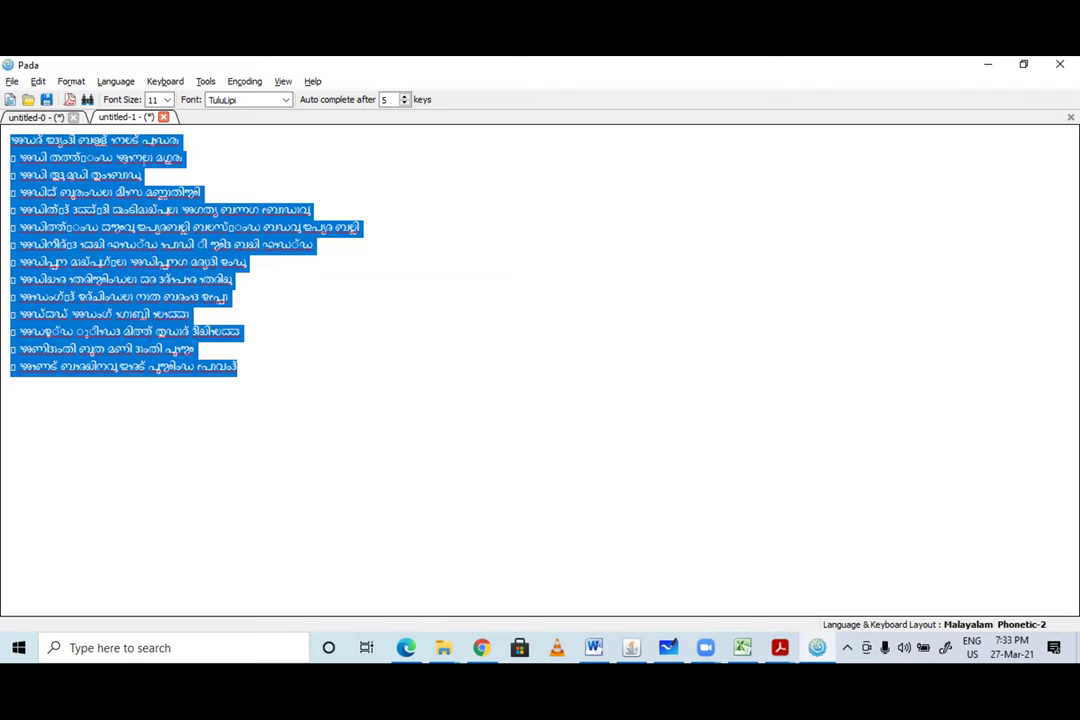
pyautogui.press('Right')
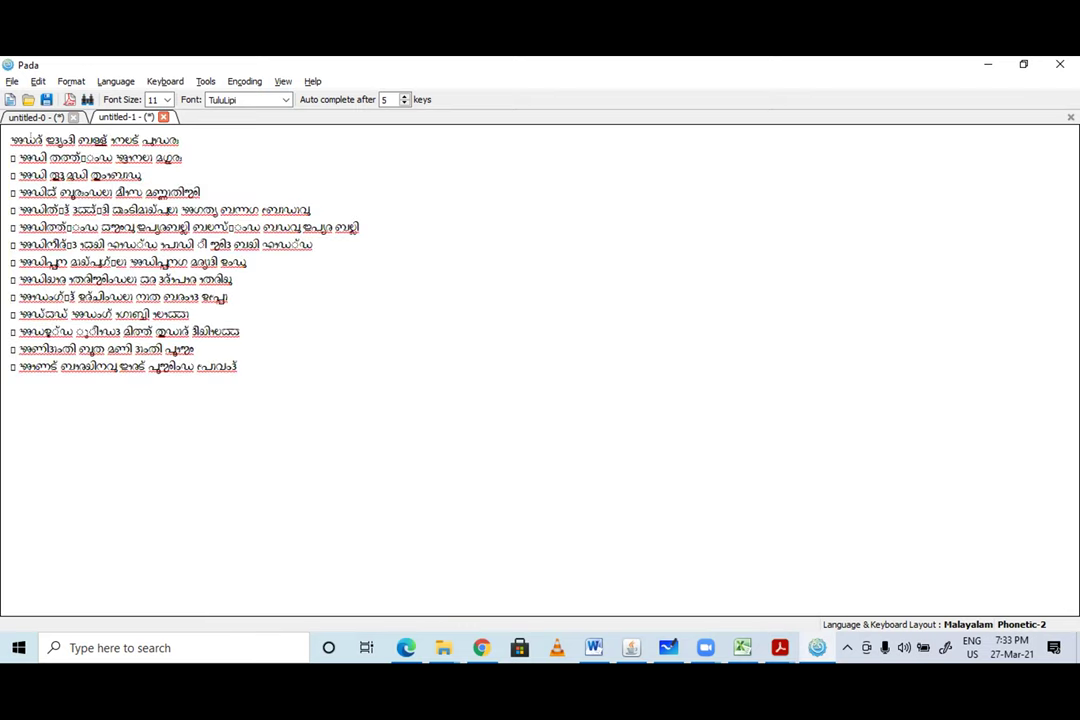
pyautogui.hotkey('ctrl', 'a')
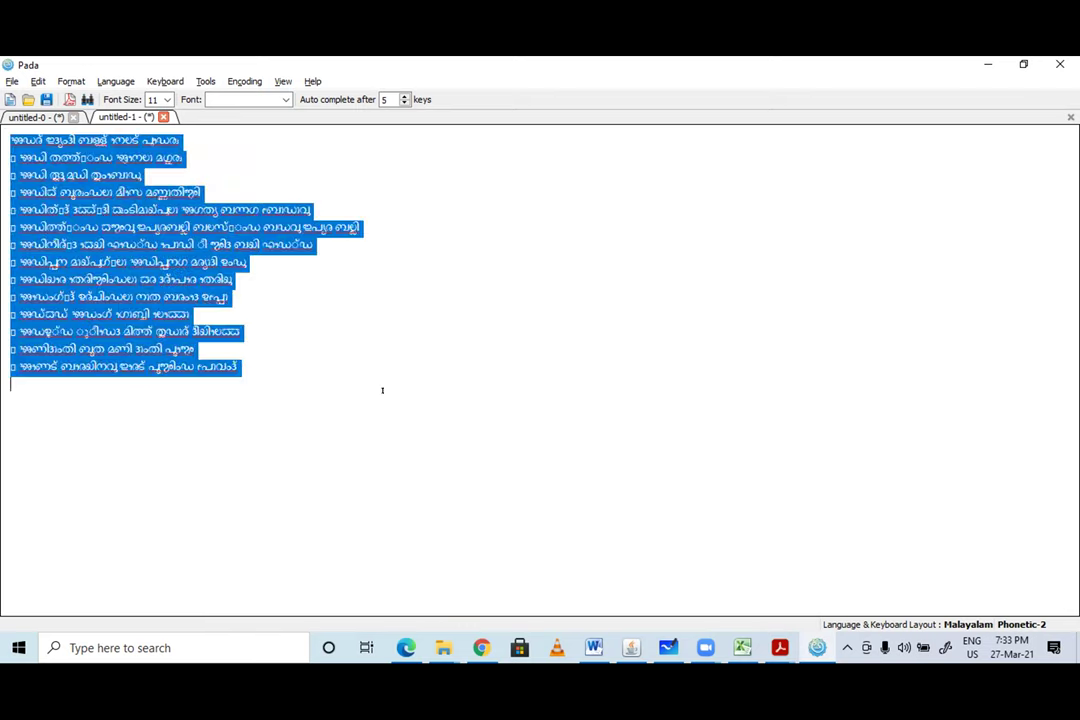
pyautogui.click(195, 349)
pyautogui.hotkey('ctrl', 'a')
pyautogui.press('Up')
pyautogui.press('Up')
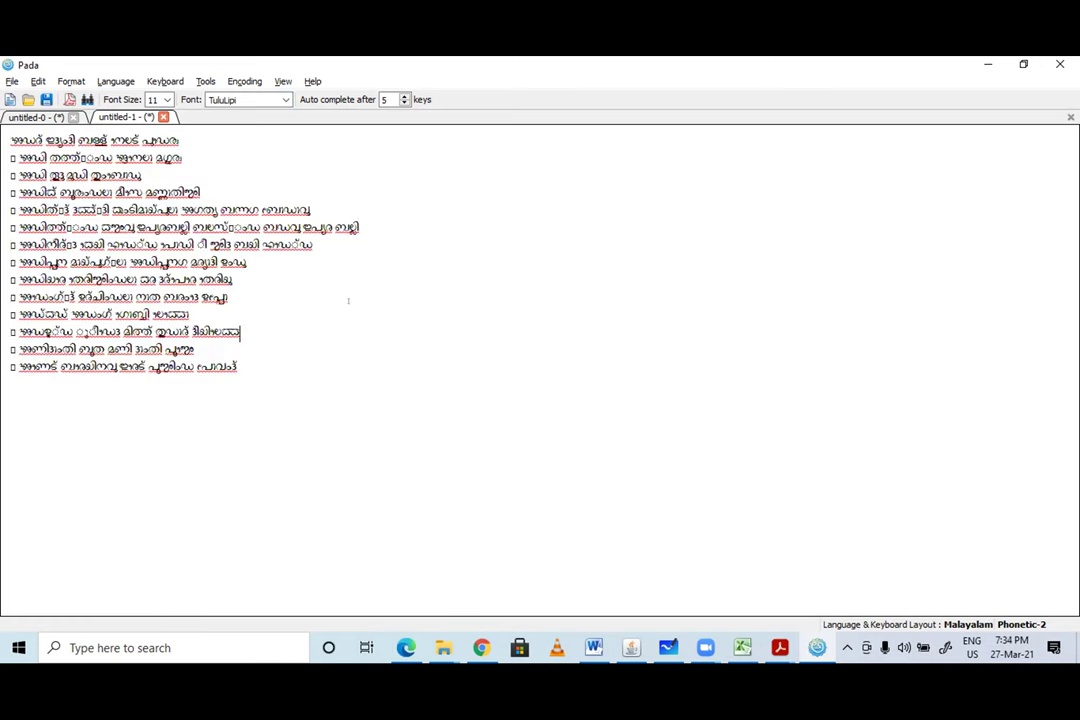
pyautogui.press('Down')
pyautogui.press('Down')
pyautogui.hotkey('shift', 'Up')
pyautogui.hotkey('shift', 'Up')
pyautogui.hotkey('shift', 'Up')
pyautogui.hotkey('shift', 'Up')
pyautogui.hotkey('ctrl', 'shift', 'Home')
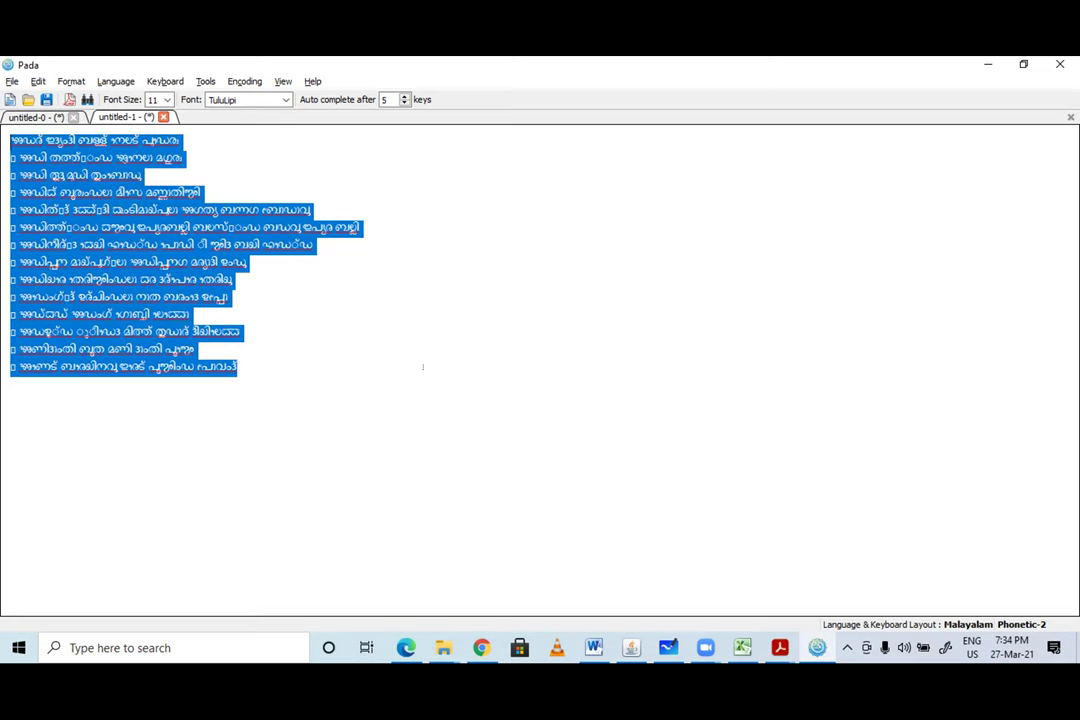
pyautogui.click(319, 362)
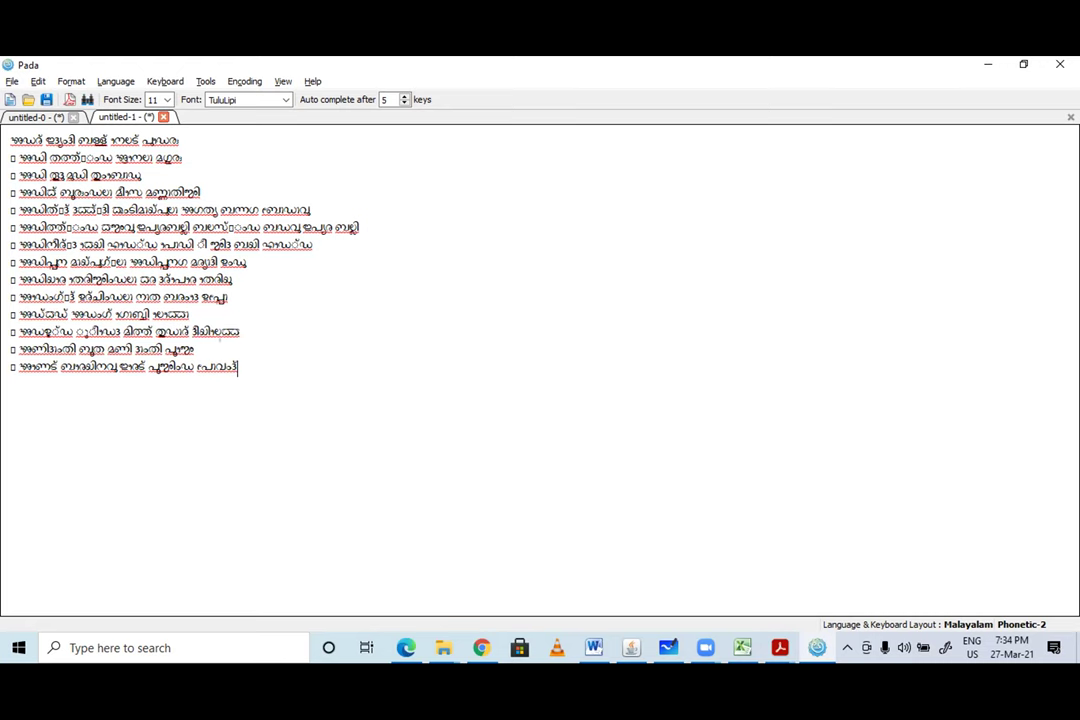
pyautogui.hotkey('ctrl', 'a')
pyautogui.click(420, 291)
pyautogui.hotkey('ctrl', 'End')
pyautogui.hotkey('ctrl', 'a')
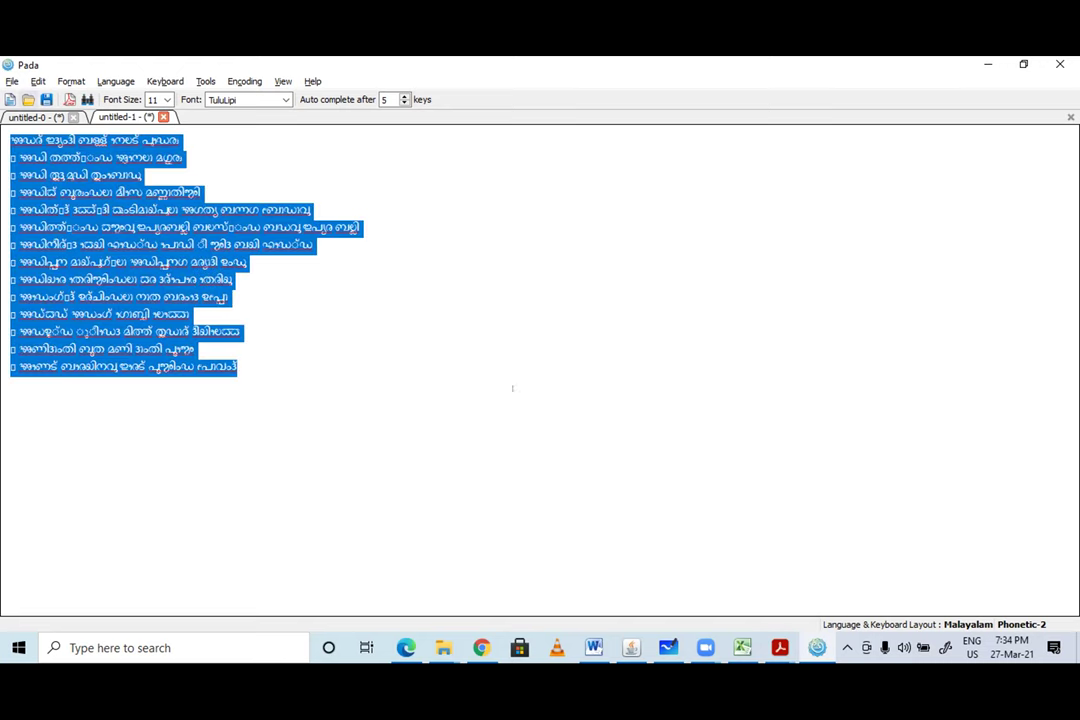
pyautogui.click(597, 354)
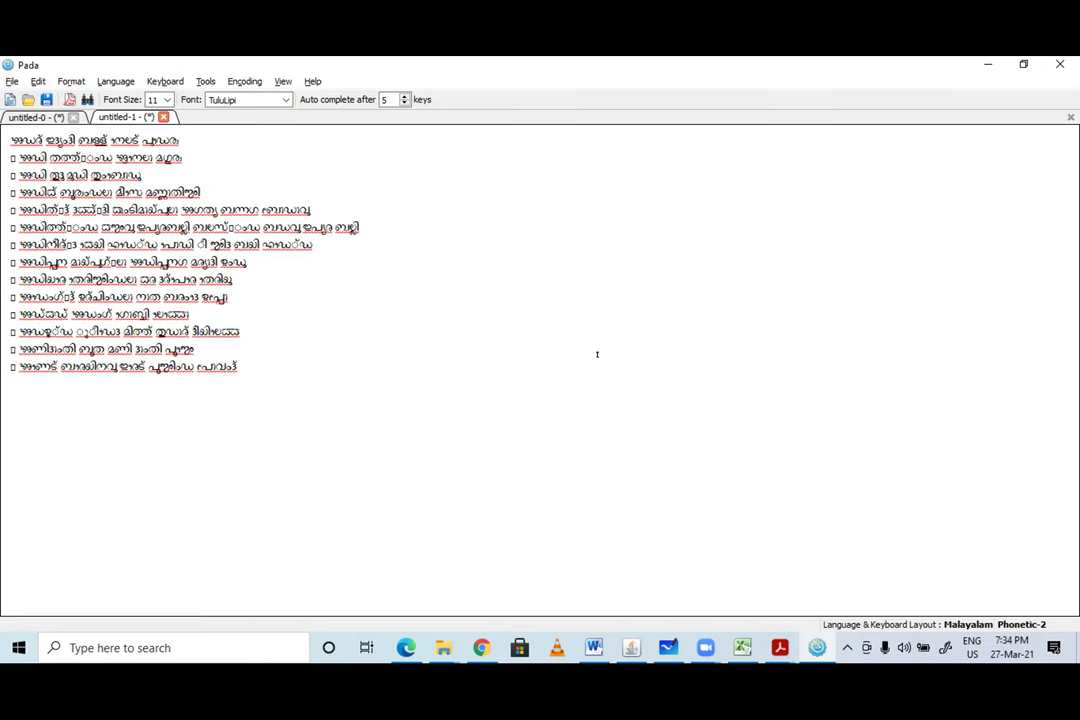
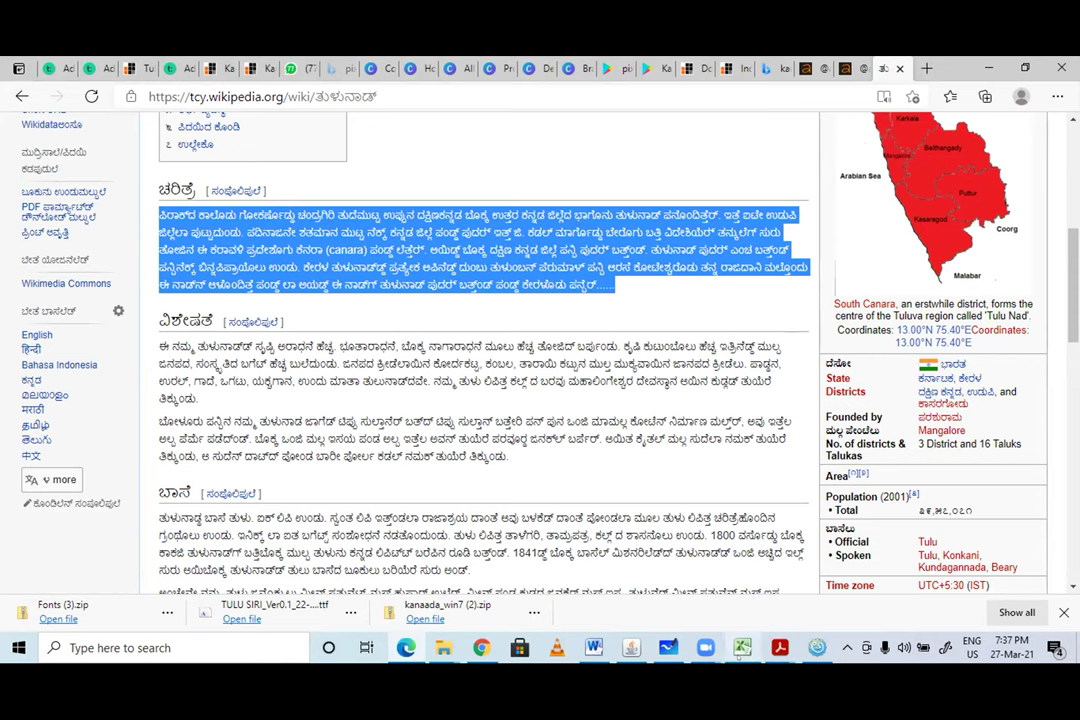
# - Switch to Pada and replace all the text in untitled-1 with the history paragraph copied from the Tulu Wikipedia page
pyautogui.click(817, 648)
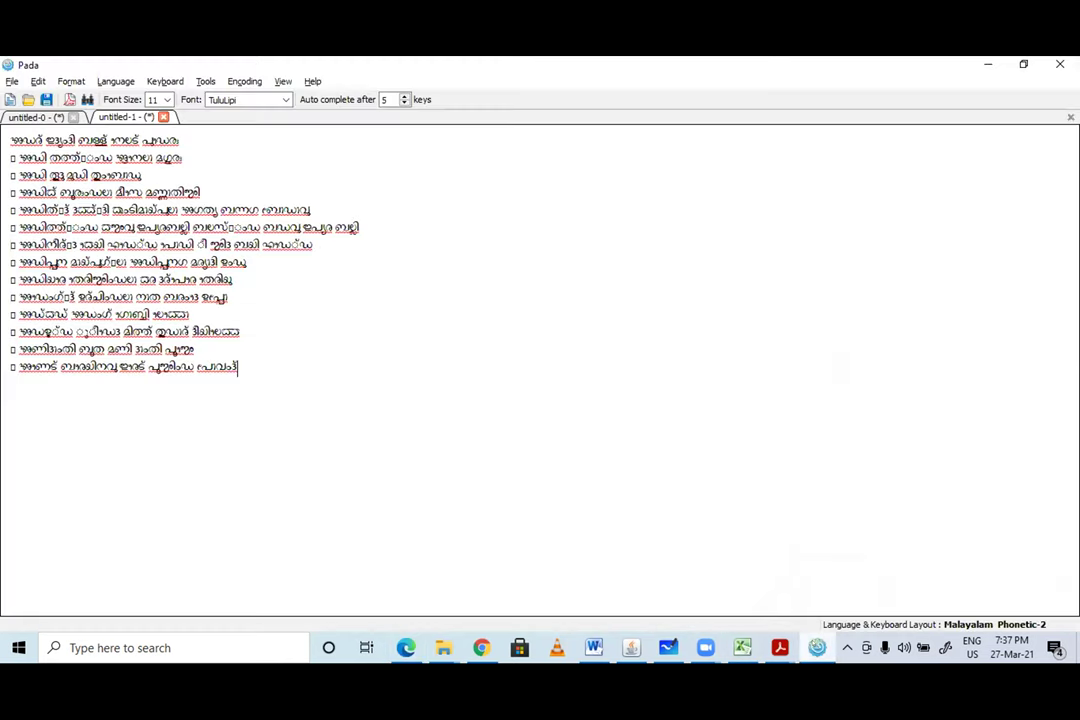
pyautogui.moveTo(238, 367); pyautogui.dragTo(3, 118)
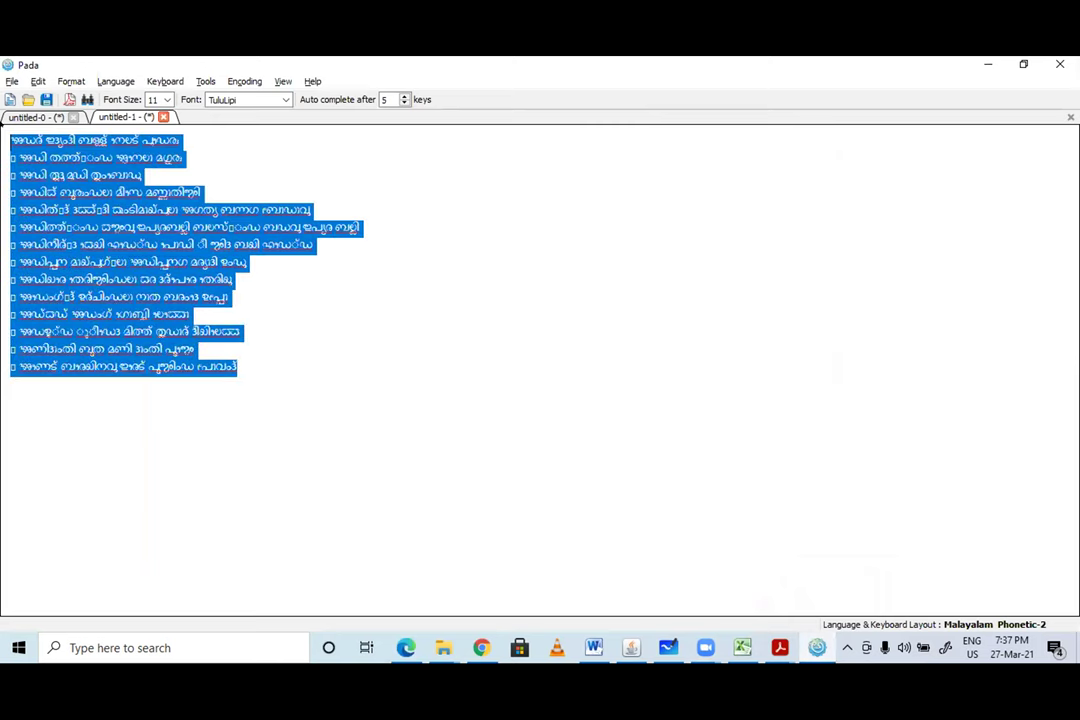
pyautogui.hotkey('ctrl', 'v')
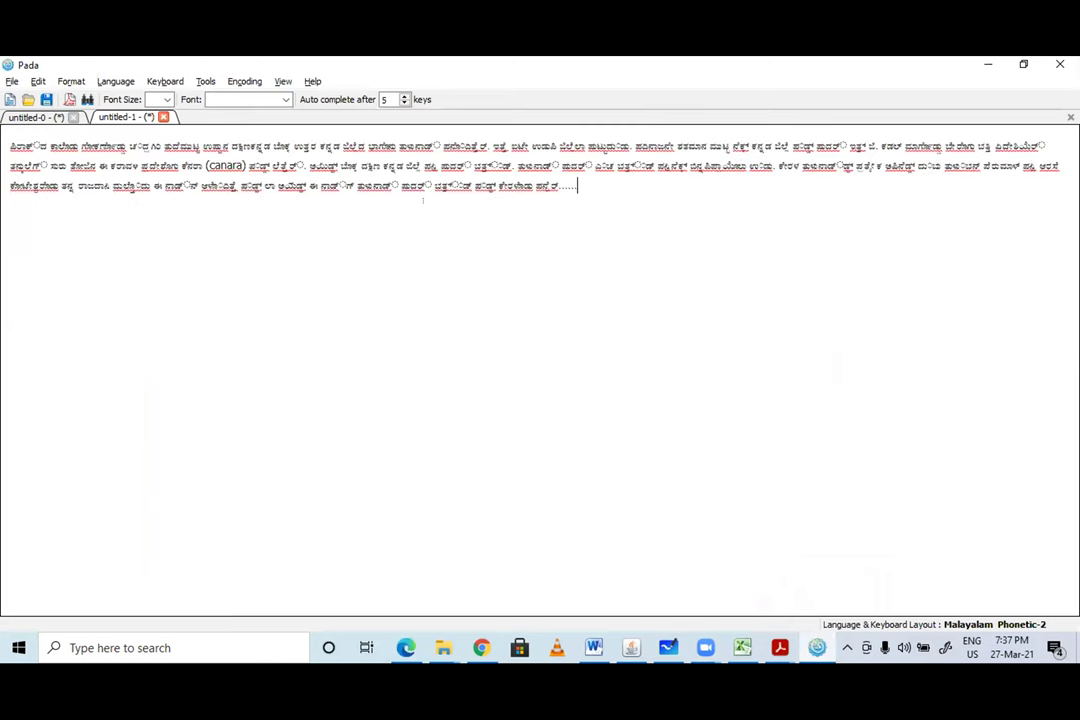
# - Compare the characters of the pasted paragraph with the original history paragraph on the Tulu Wikipedia page in Edge
pyautogui.hotkey('ctrl', 'a')
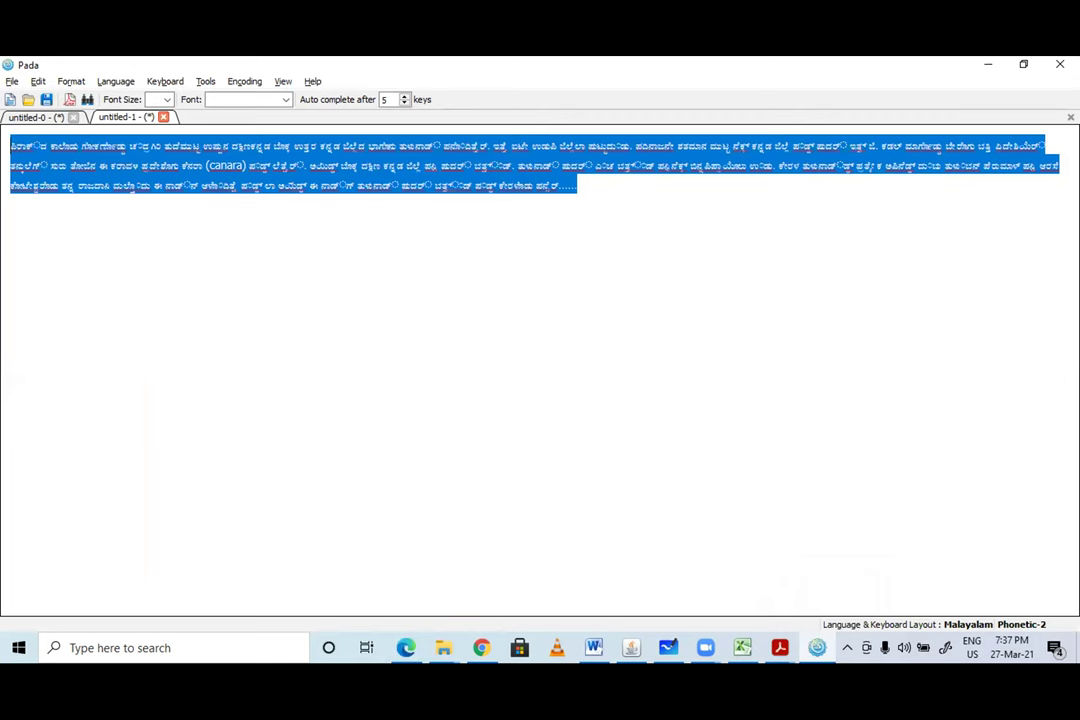
pyautogui.click(498, 350)
pyautogui.click(593, 165)
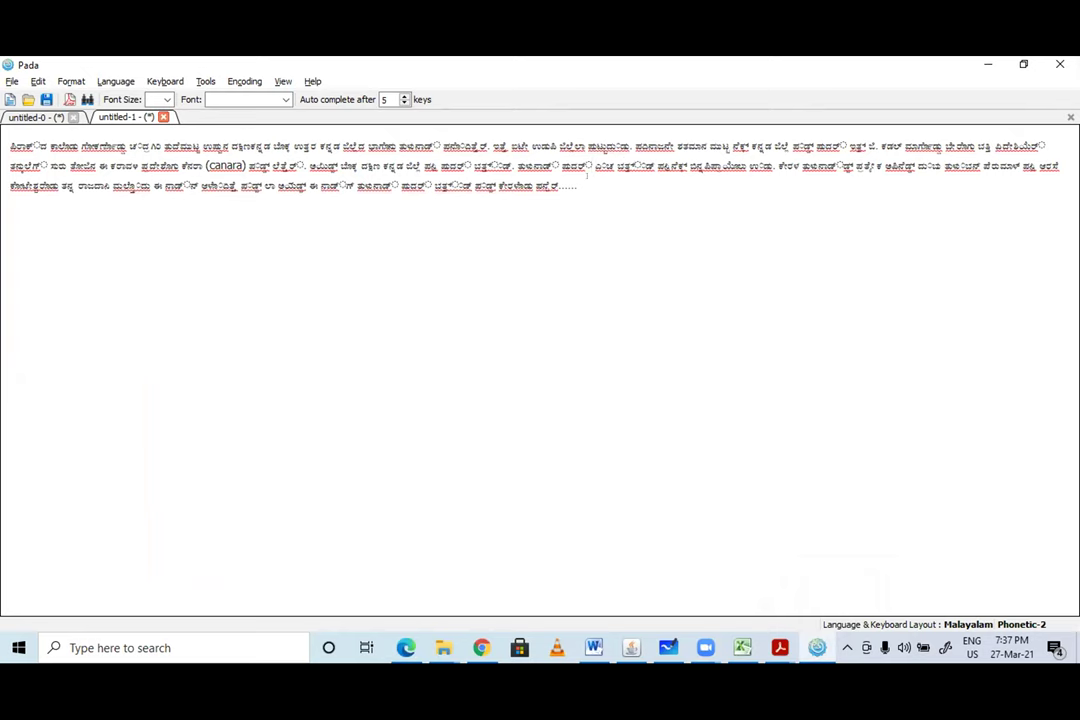
pyautogui.hotkey('ctrl', 'a')
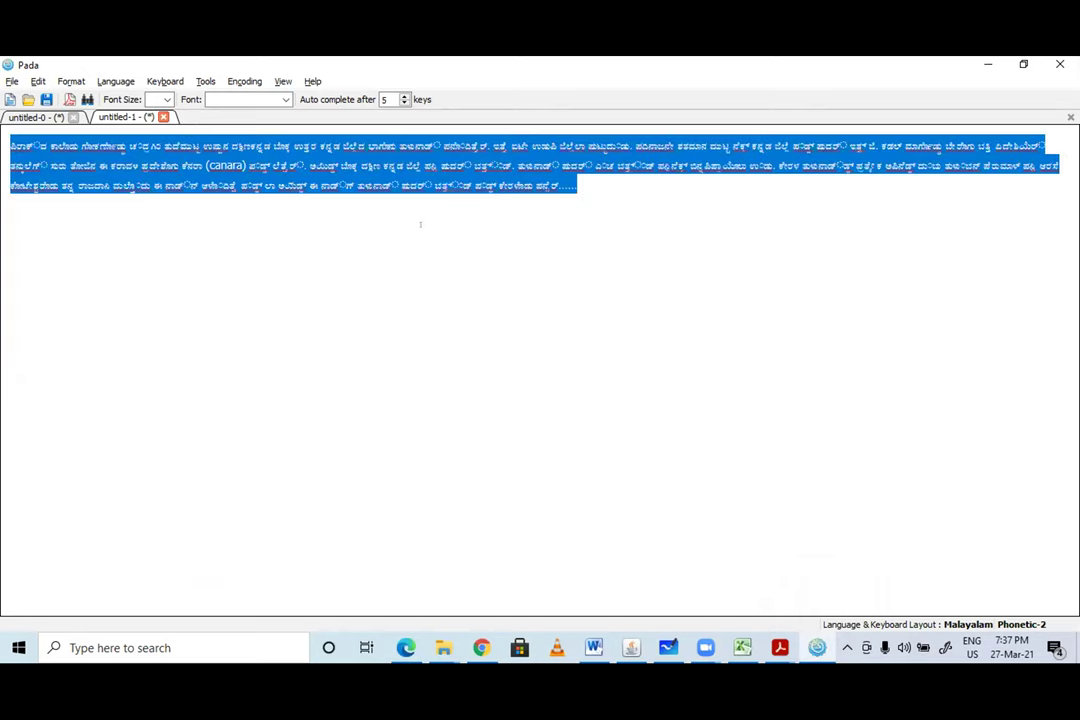
pyautogui.hotkey('alt', 'Tab')
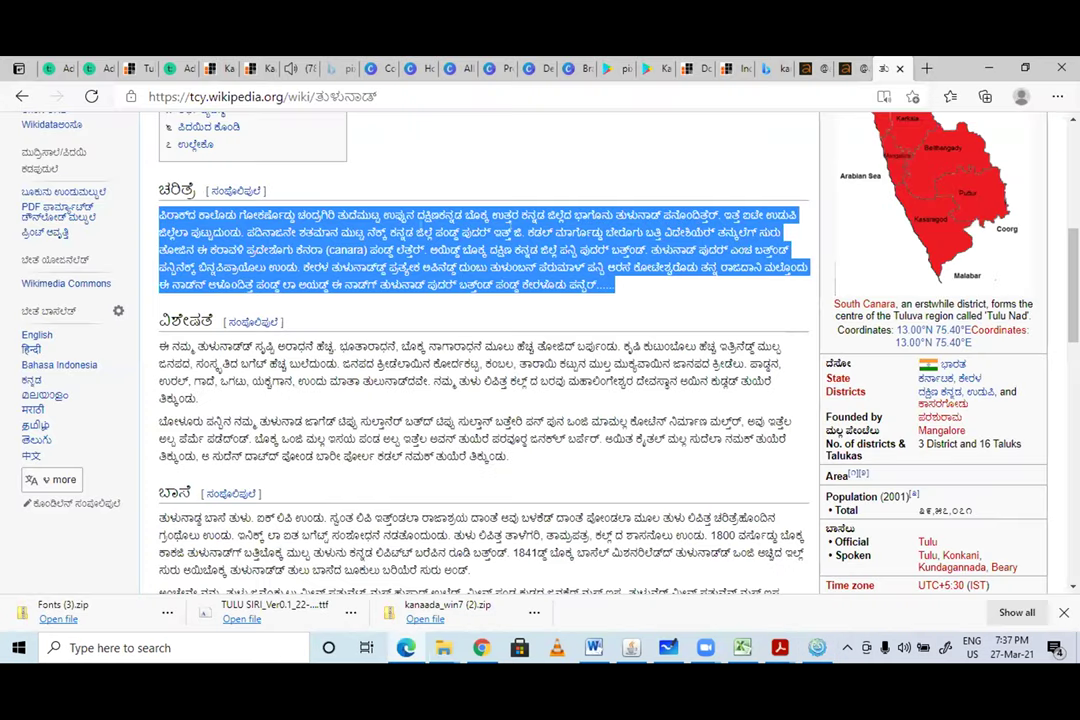
pyautogui.click(634, 291)
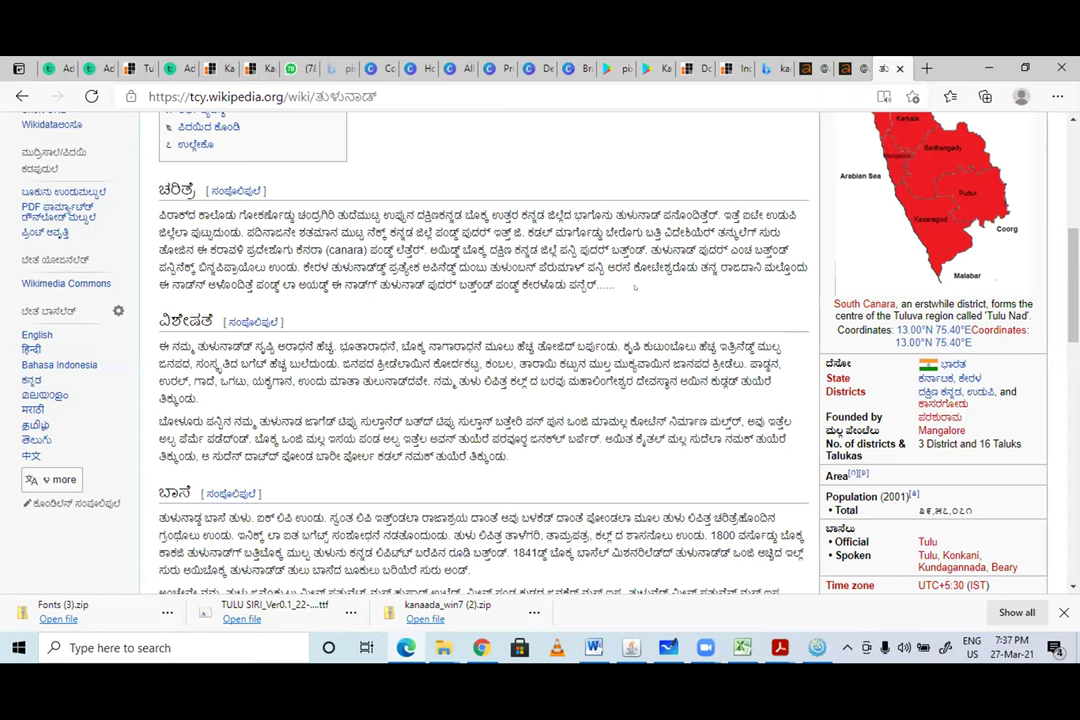
# - Examine the full extent of the history paragraph on the Tulu Wikipedia page, from its last line back to its first word
pyautogui.moveTo(634, 287); pyautogui.dragTo(341, 232)
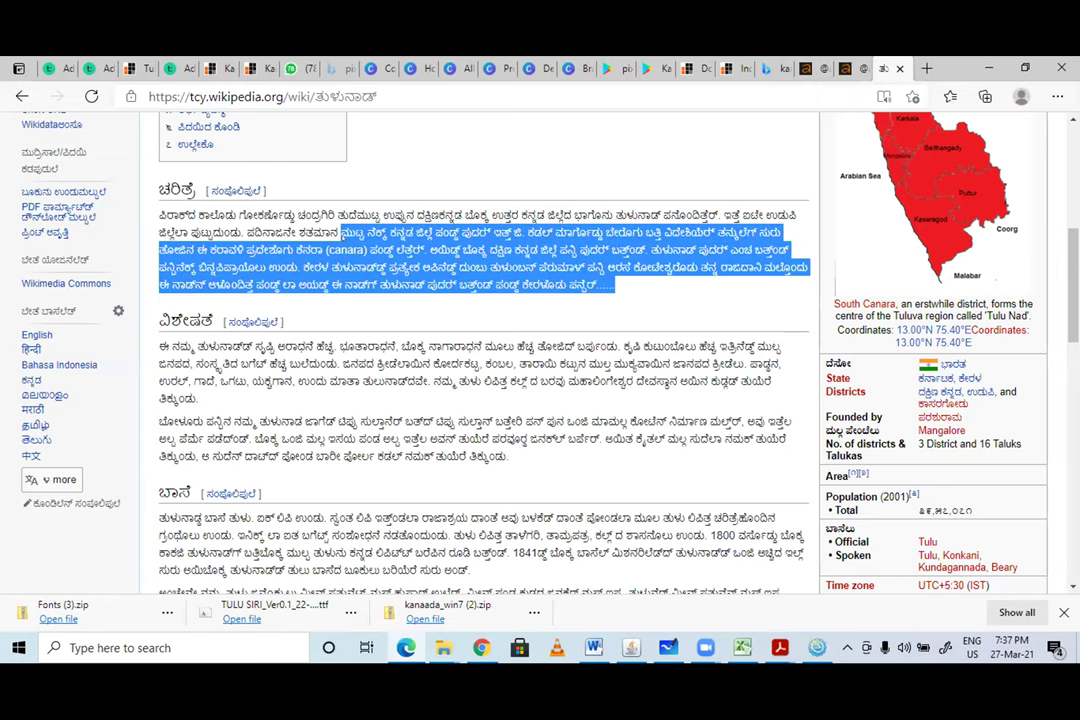
pyautogui.moveTo(614, 286); pyautogui.dragTo(108, 179)
pyautogui.click(684, 300)
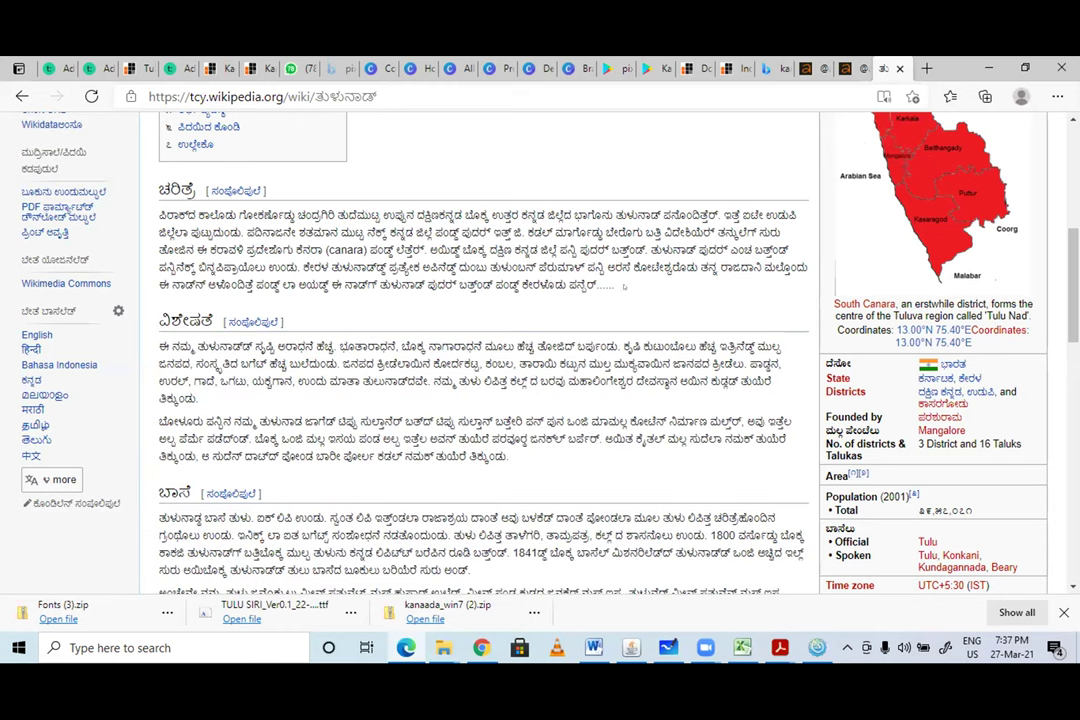
pyautogui.moveTo(684, 300); pyautogui.dragTo(312, 214)
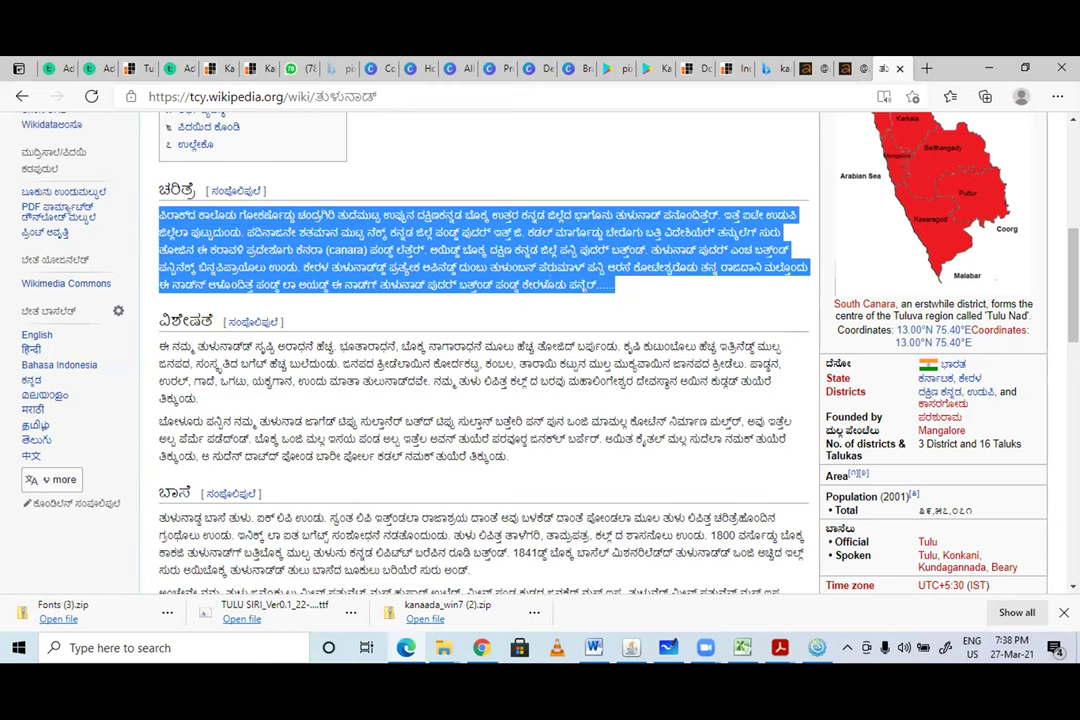
pyautogui.click(662, 298)
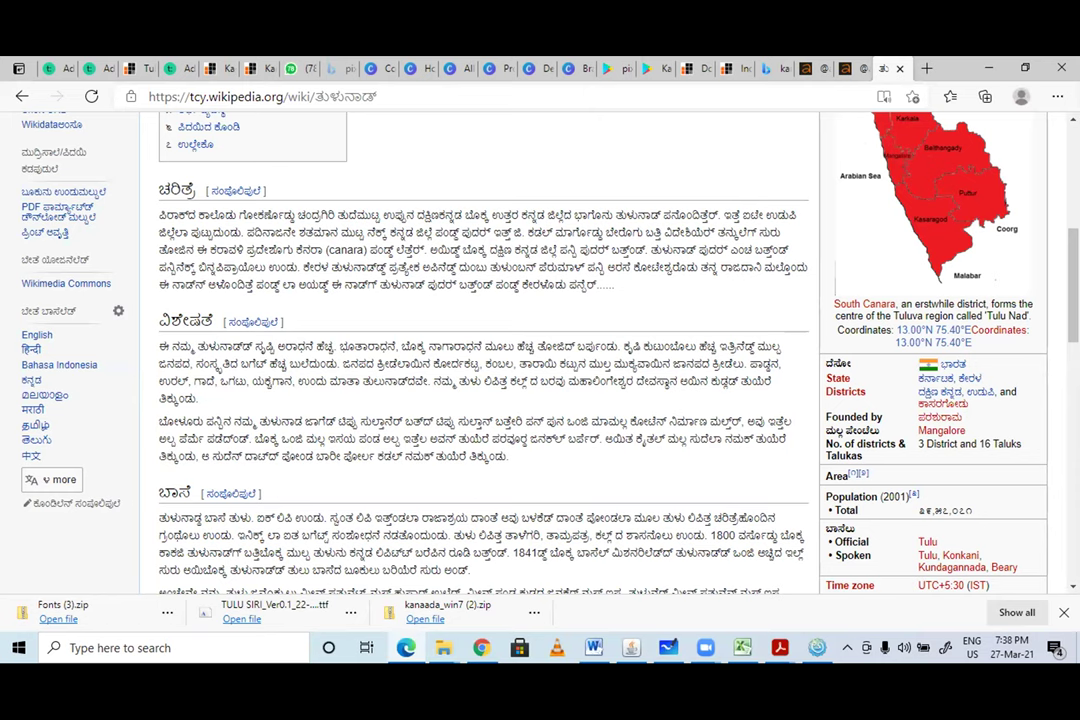
pyautogui.keyDown('shift'); pyautogui.click(130, 210); pyautogui.keyUp('shift')
pyautogui.moveTo(614, 286); pyautogui.dragTo(160, 214)
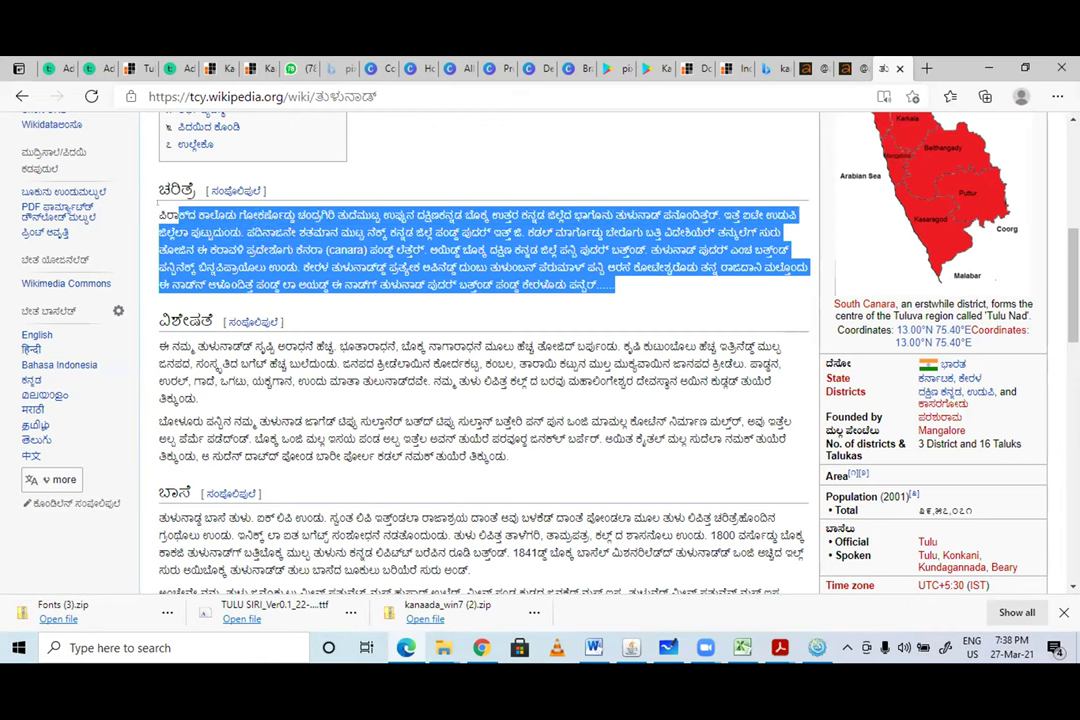
pyautogui.hotkey('shift', 'Home')
pyautogui.click(647, 300)
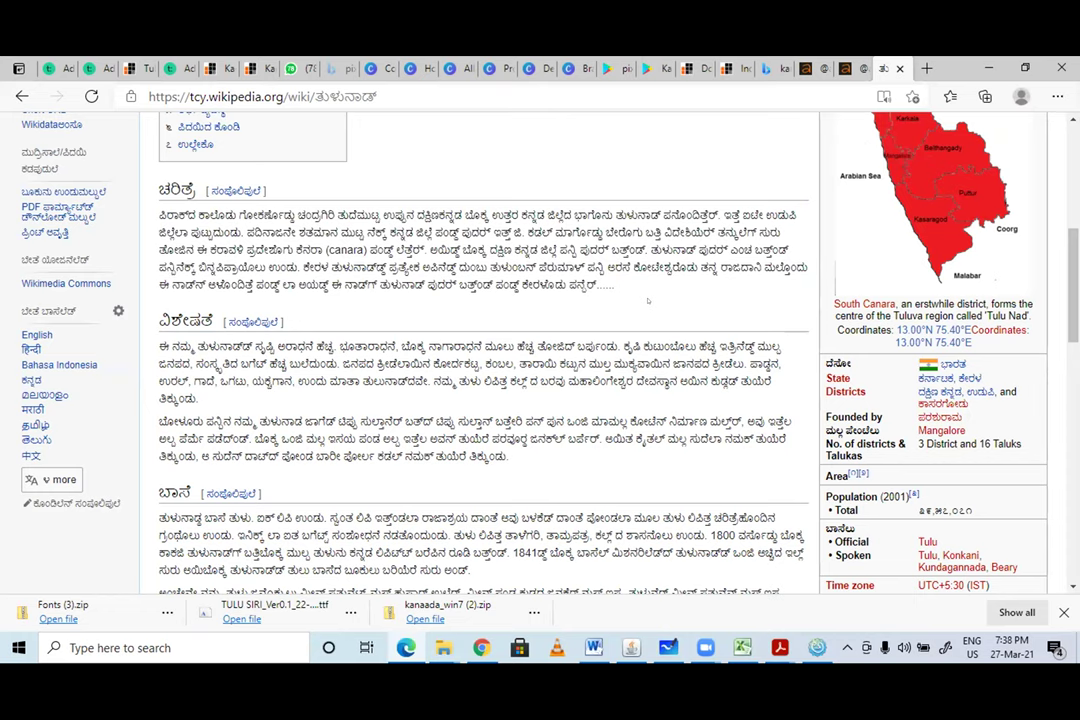
# - Switch to Pada and convert the entire Kannada history paragraph in untitled-1 to Malayalam with the Script Converter
pyautogui.hotkey('alt', 'Tab')
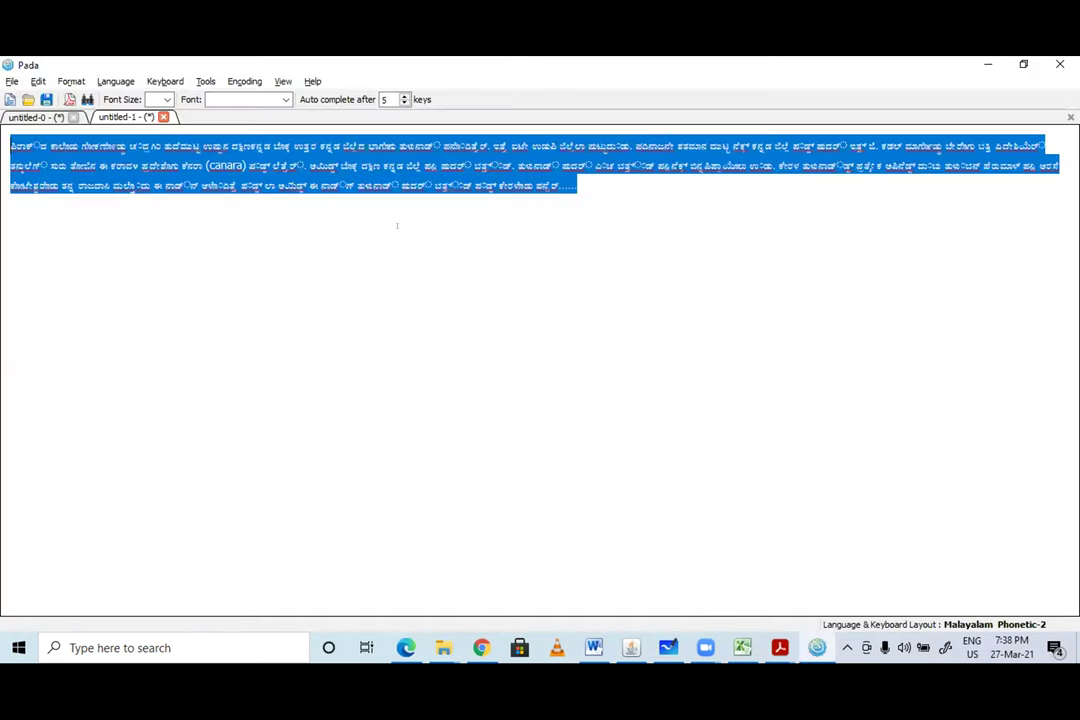
pyautogui.click(397, 226)
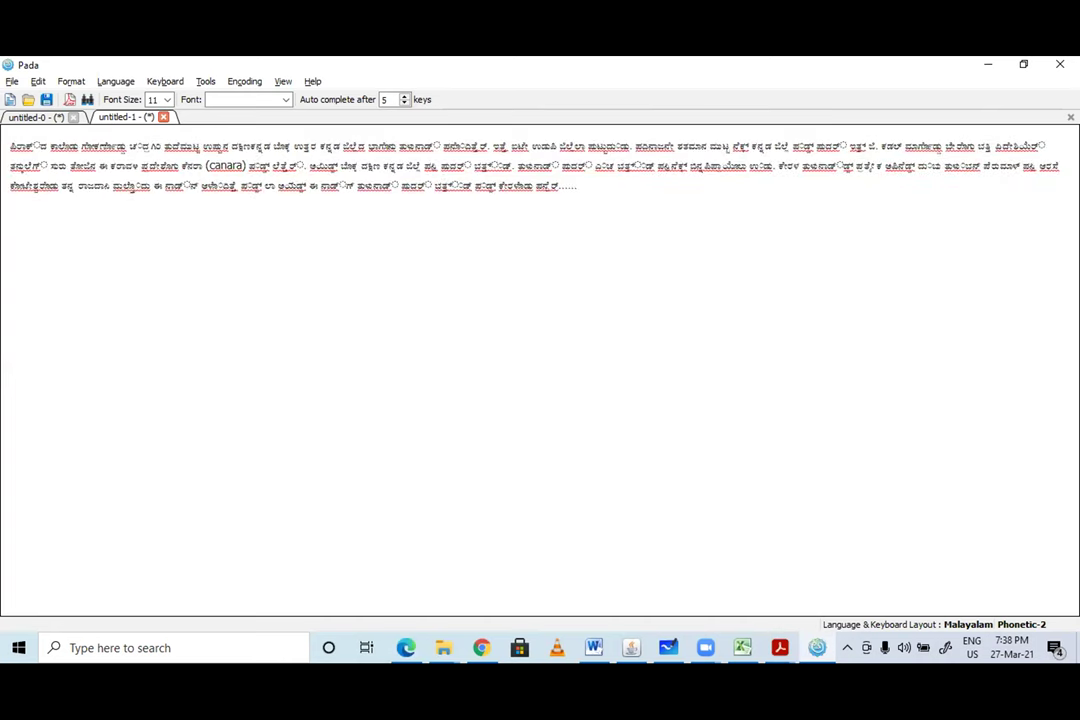
pyautogui.click(40, 146)
pyautogui.click(577, 186)
pyautogui.moveTo(577, 186); pyautogui.dragTo(8, 146)
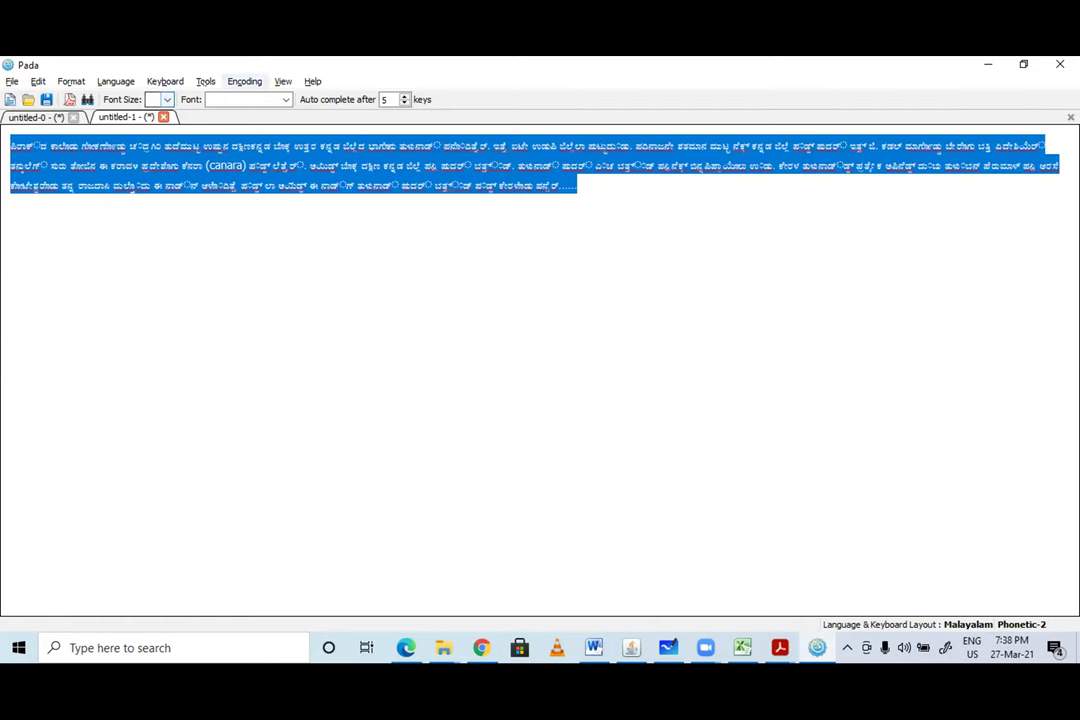
pyautogui.click(205, 81)
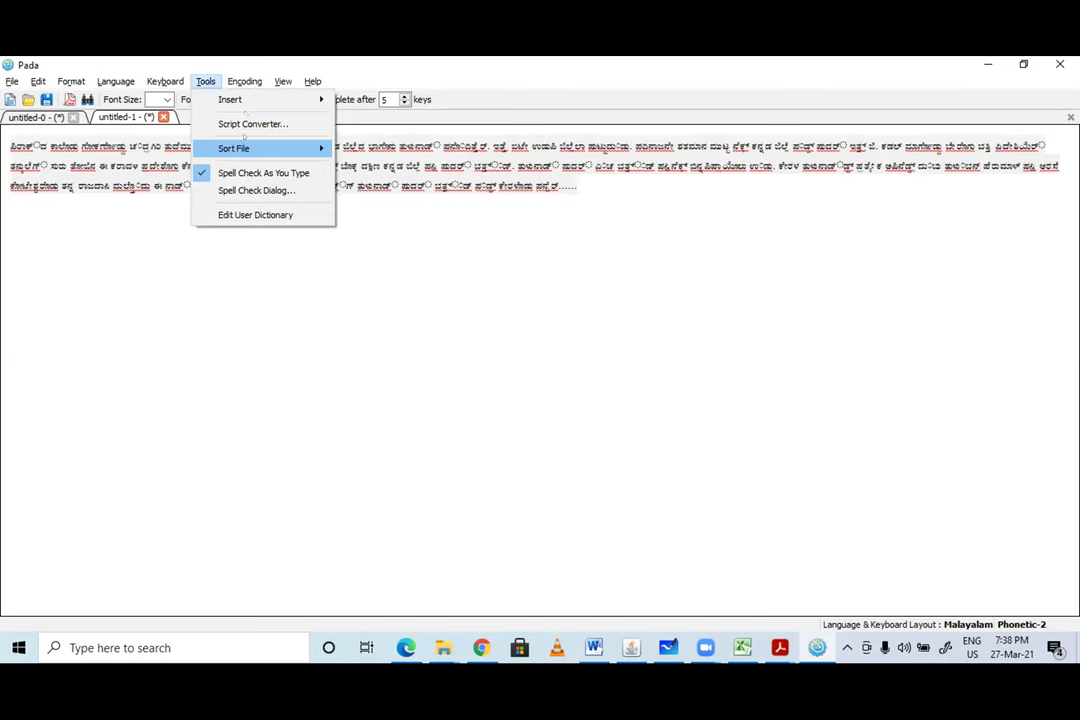
pyautogui.click(253, 124)
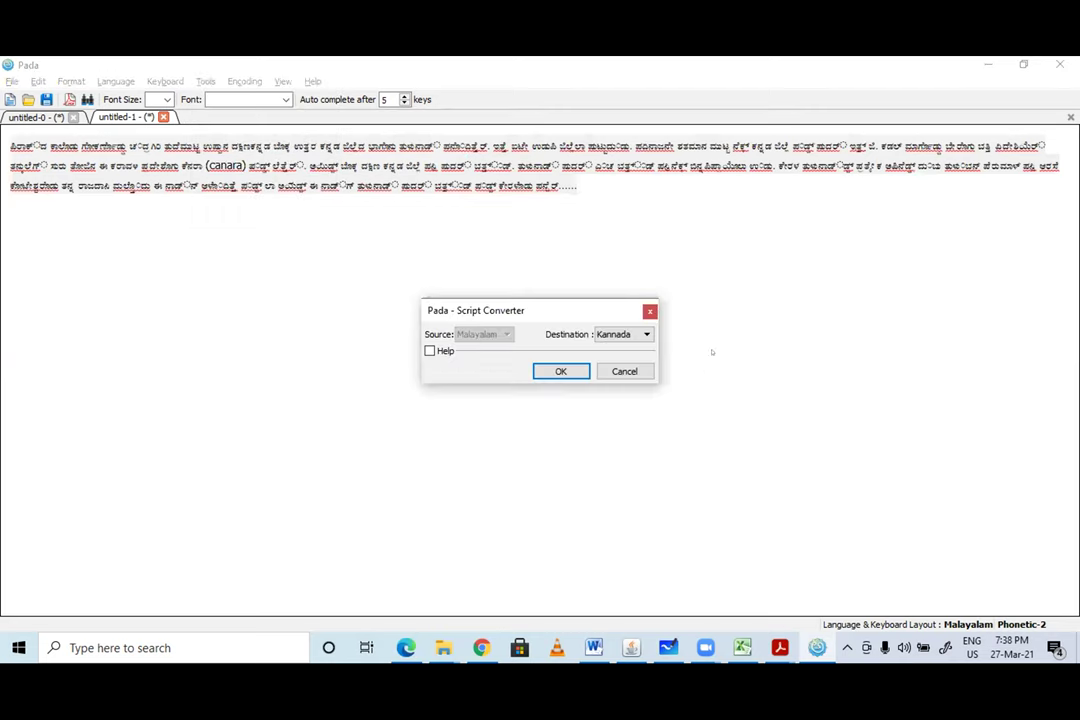
pyautogui.click(622, 333)
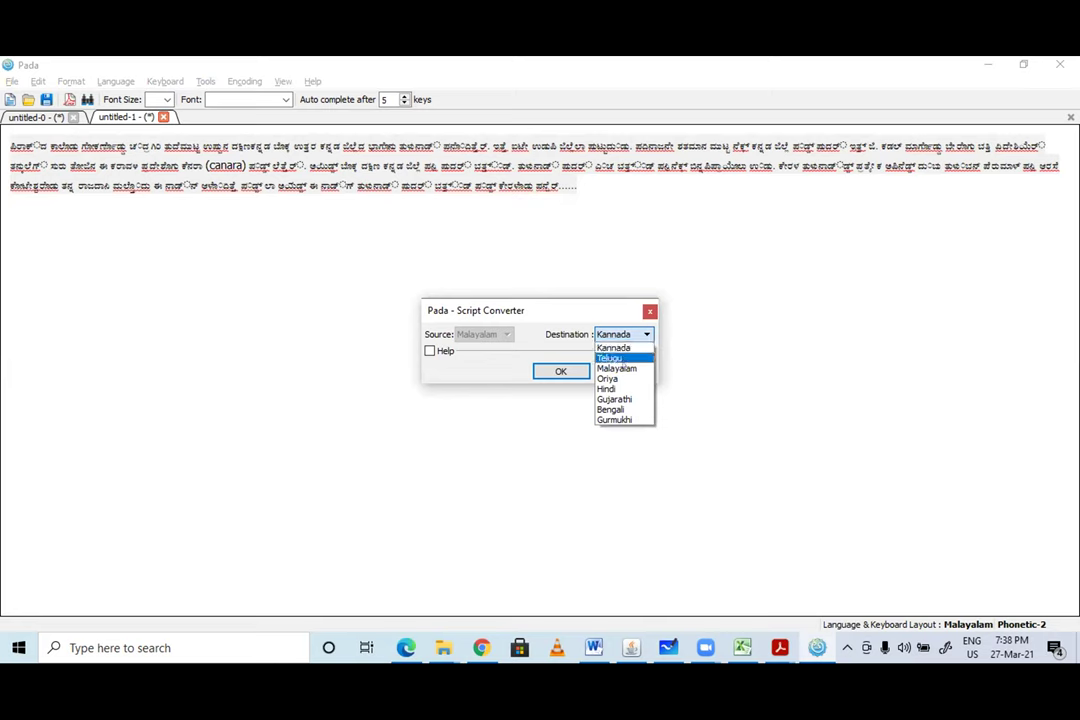
pyautogui.click(616, 368)
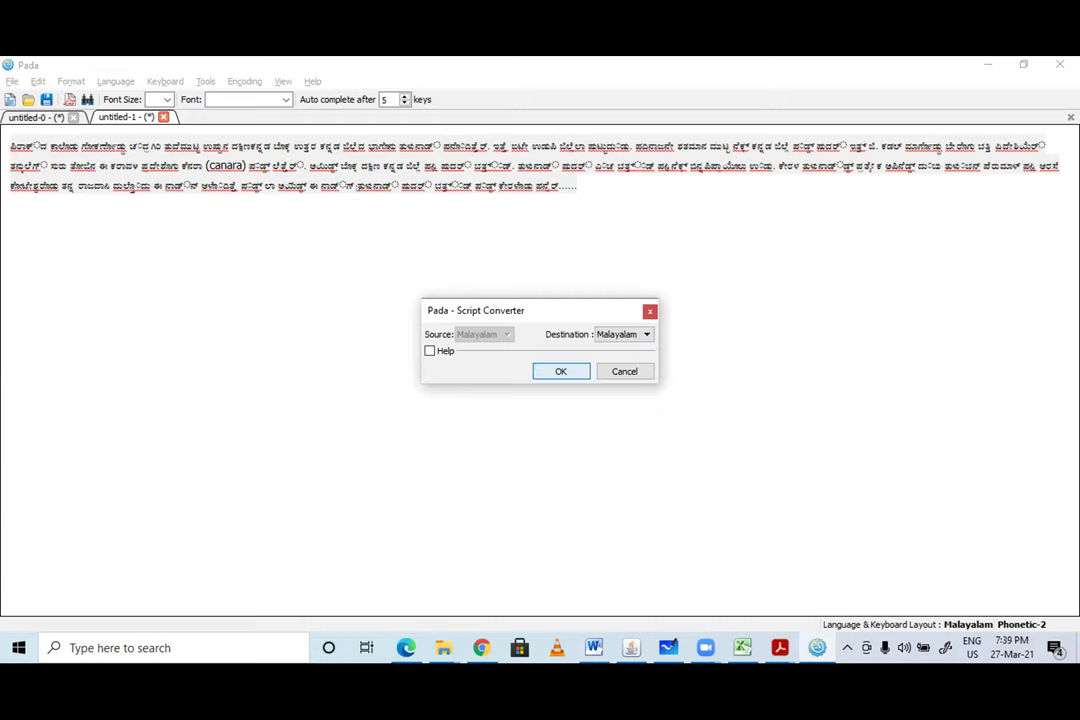
pyautogui.press('Return')
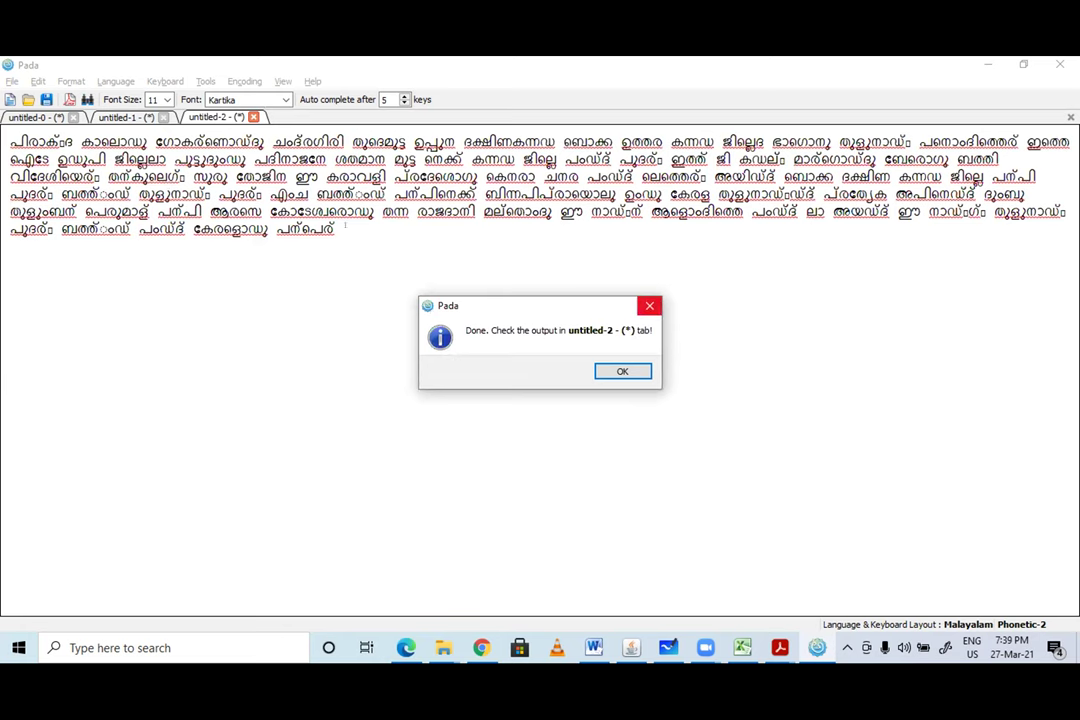
pyautogui.press('Return')
# - Apply the TuluLipi font to all of the converted history paragraph in untitled-2
pyautogui.hotkey('ctrl', 'a')
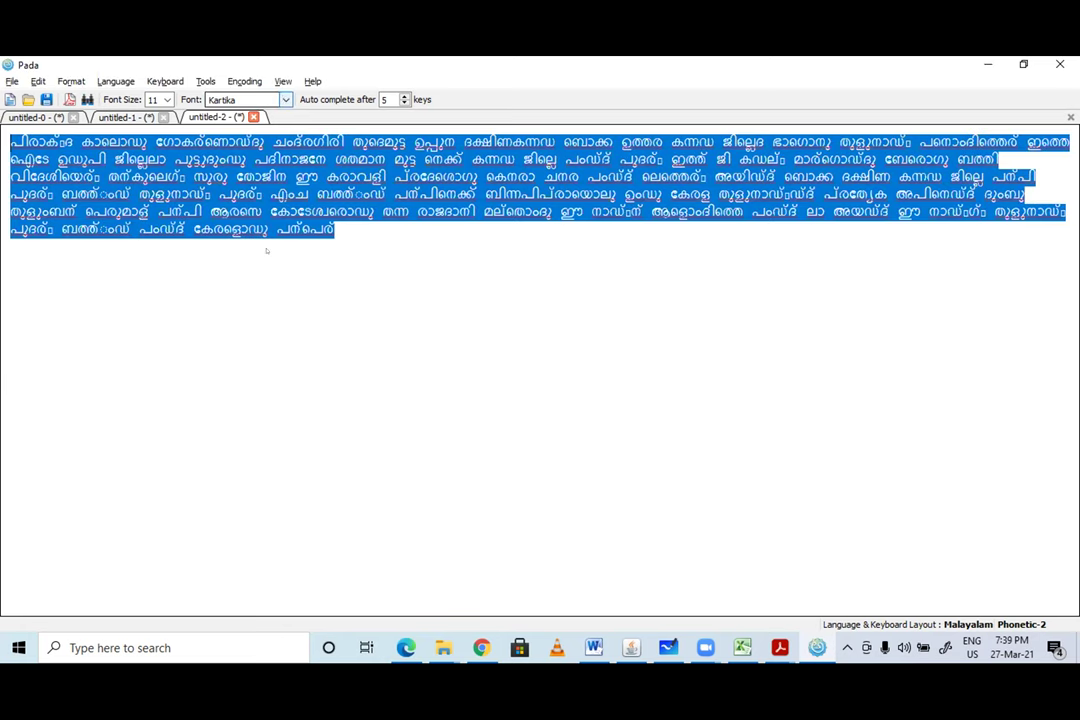
pyautogui.click(285, 99)
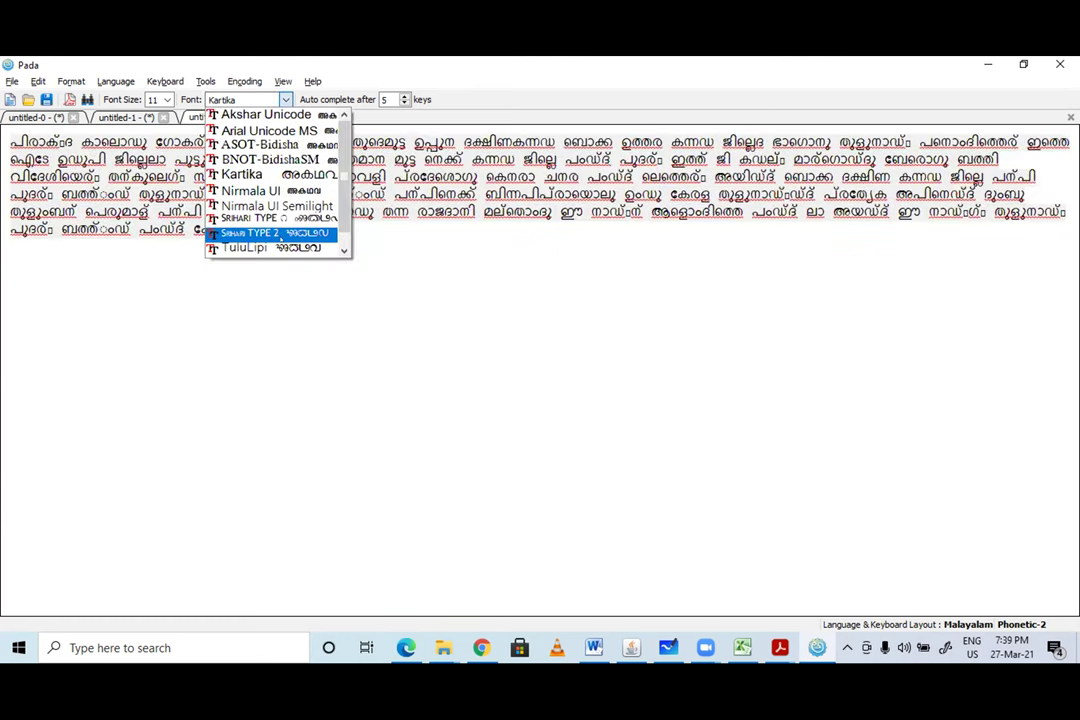
pyautogui.click(408, 261)
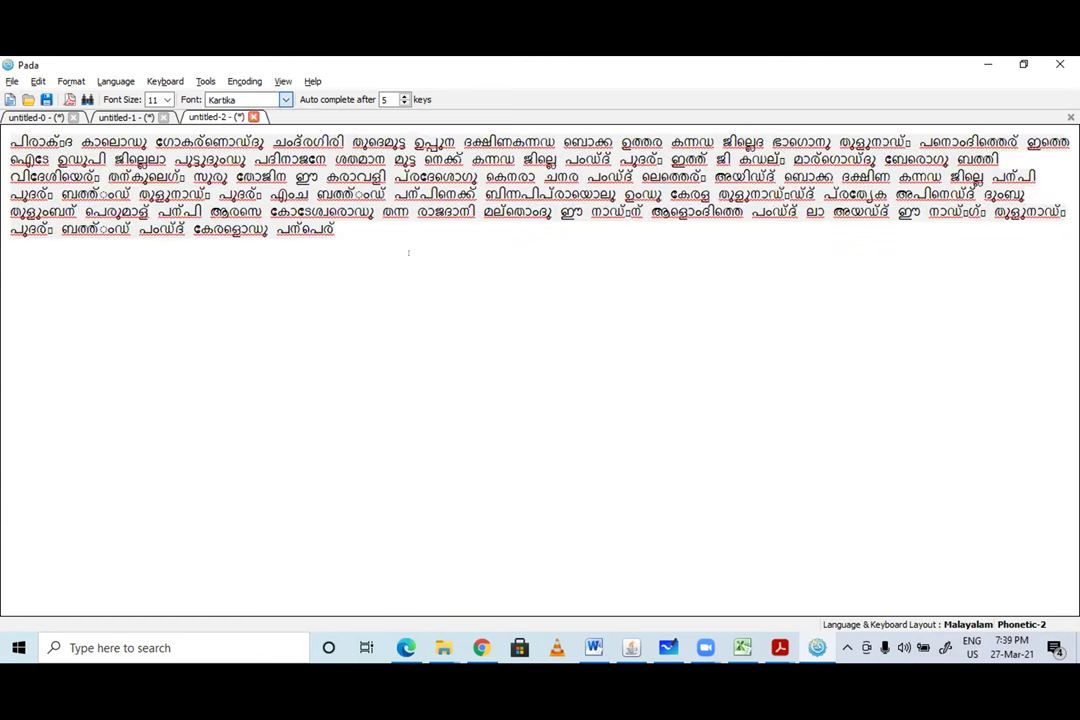
pyautogui.hotkey('ctrl', 'a')
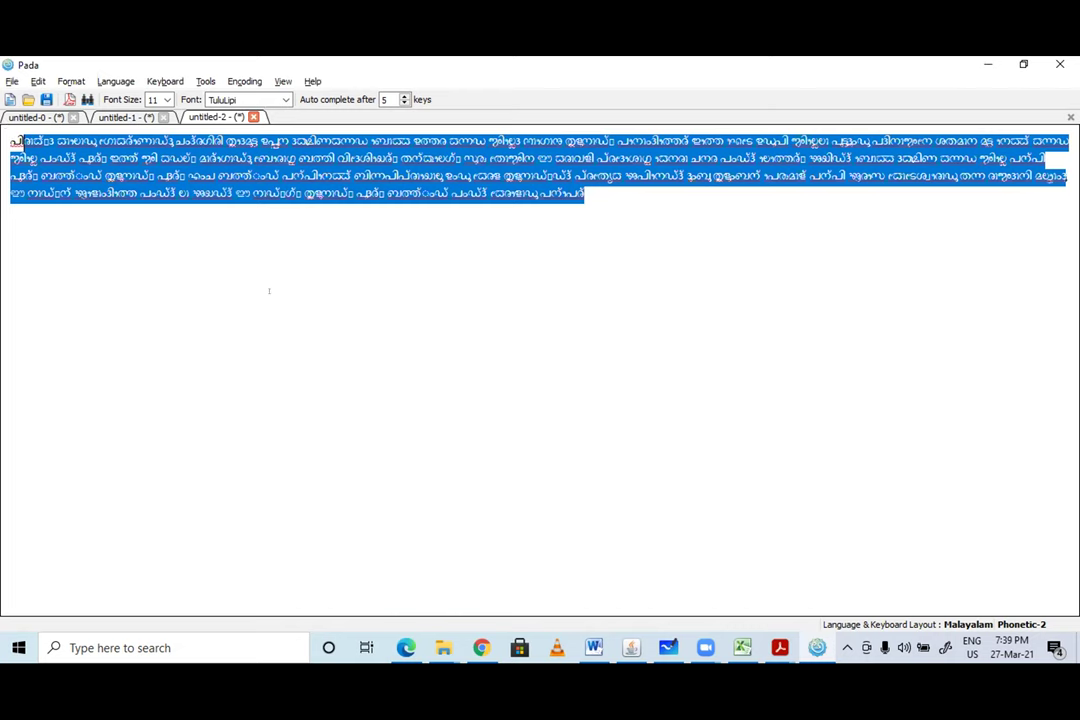
pyautogui.click(268, 291)
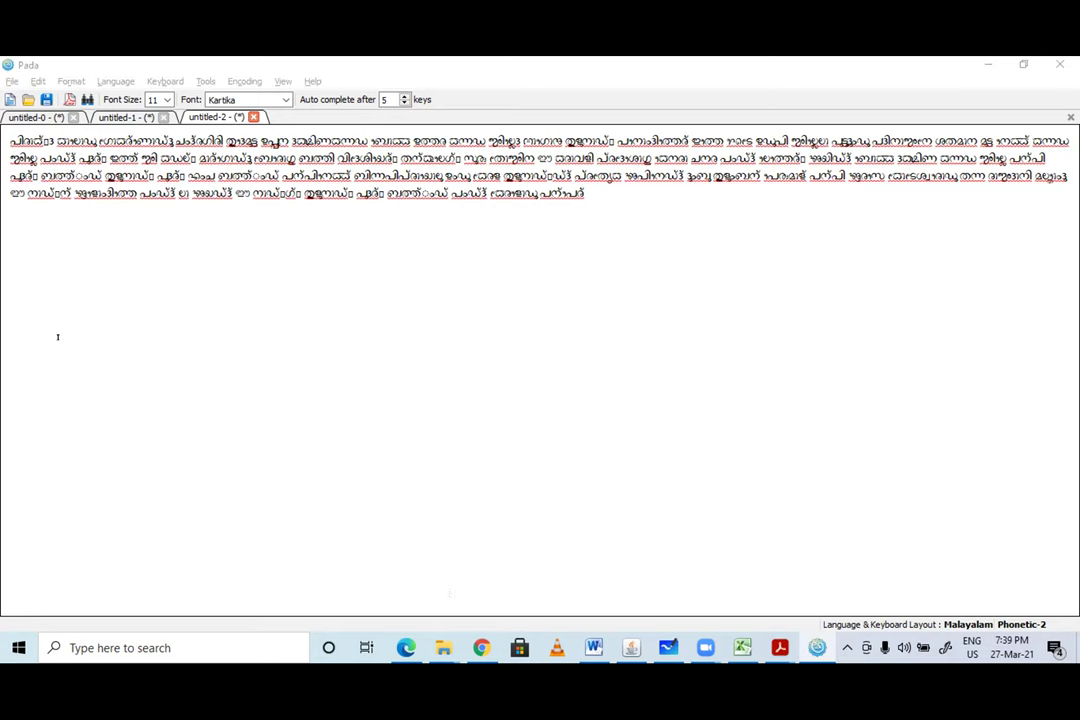
# - Examine the TuluLipi paragraph in untitled-2 for wrongly converted characters, including the words at its end
pyautogui.click(447, 87)
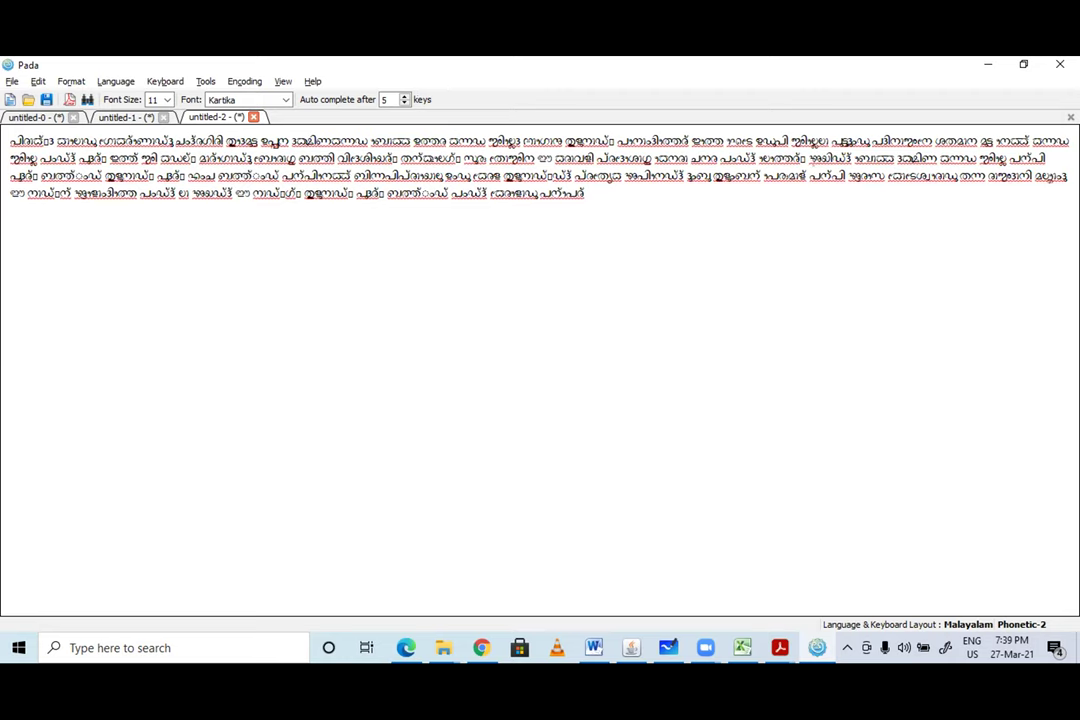
pyautogui.click(597, 214)
pyautogui.hotkey('ctrl', 'a')
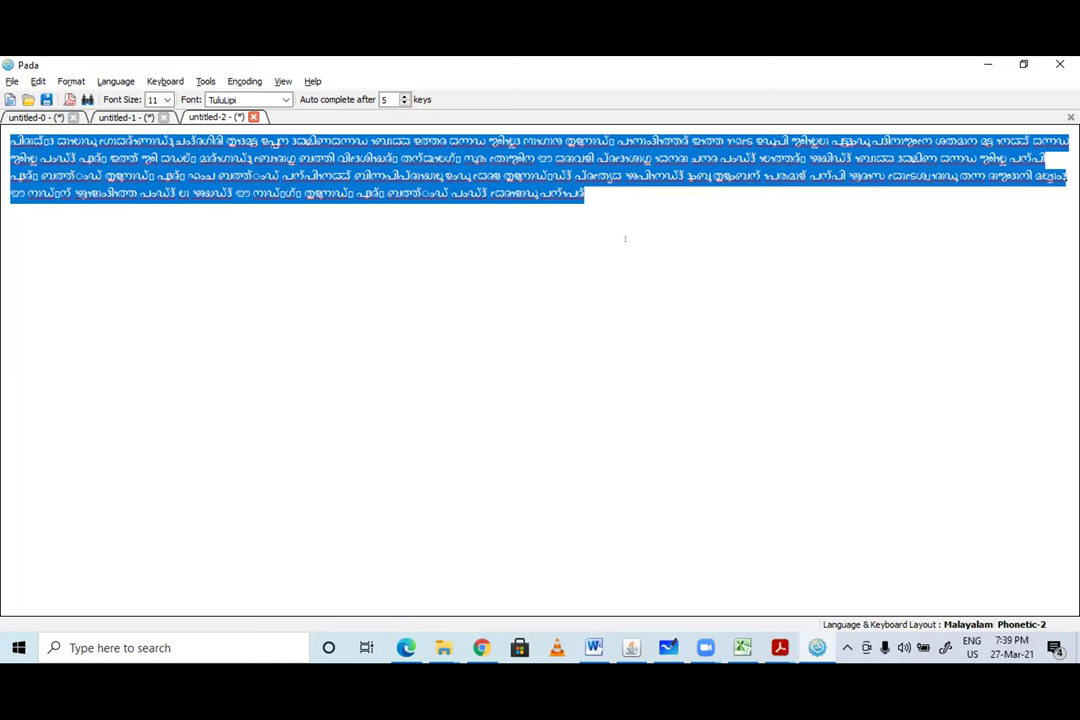
pyautogui.press('Down')
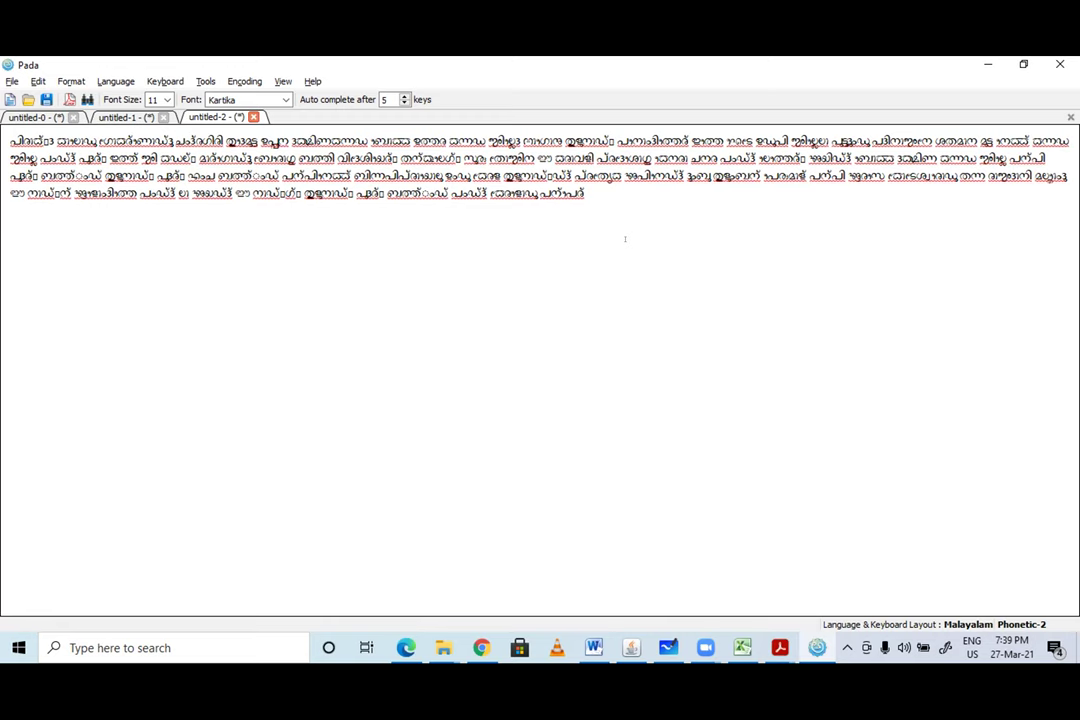
pyautogui.press('Down')
pyautogui.press('Down')
pyautogui.press('Down')
pyautogui.hotkey('ctrl', 'a')
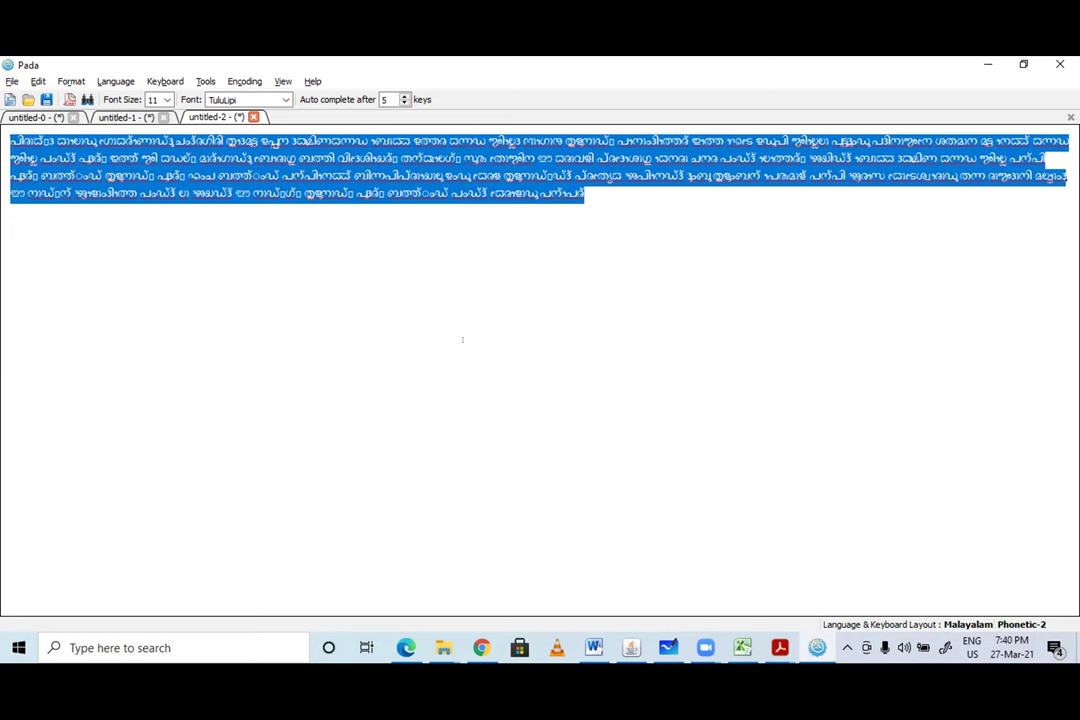
pyautogui.press('Down')
pyautogui.hotkey('ctrl', 'a')
pyautogui.click(600, 236)
pyautogui.press('Return')
pyautogui.press('Return')
pyautogui.hotkey('ctrl', 'shift', 'Left')
pyautogui.hotkey('ctrl', 'shift', 'Left')
pyautogui.hotkey('ctrl', 'shift', 'Left')
pyautogui.hotkey('ctrl', 'shift', 'Left')
pyautogui.hotkey('ctrl', 'shift', 'Left')
pyautogui.hotkey('ctrl', 'shift', 'Left')
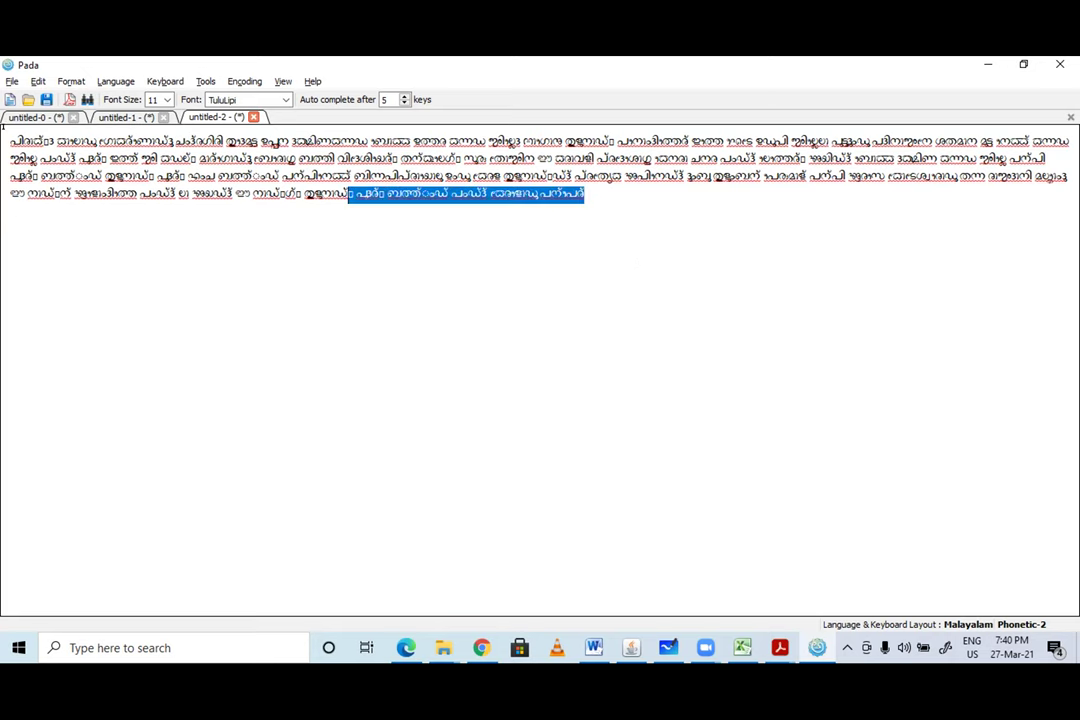
pyautogui.hotkey('ctrl', 'a')
pyautogui.click(613, 325)
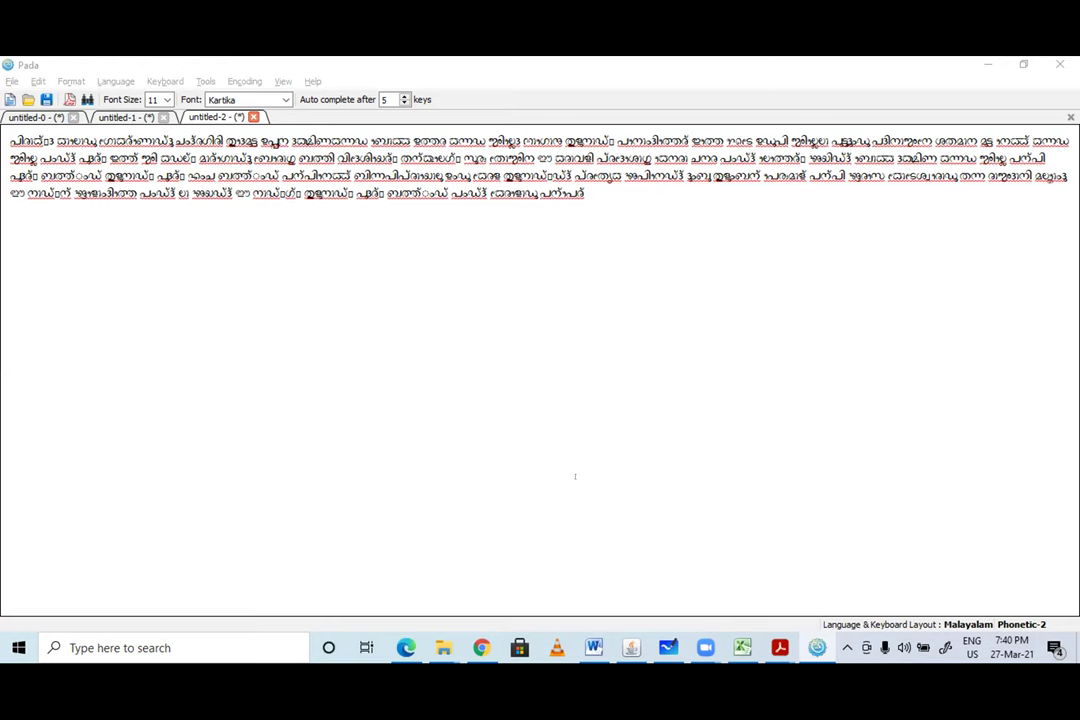
pyautogui.click(458, 328)
# - Switch to Document1 in Word, add an empty line below the single Tulu letter and change the input language to Kannada
pyautogui.hotkey('alt', 'Tab')
pyautogui.press('Return')
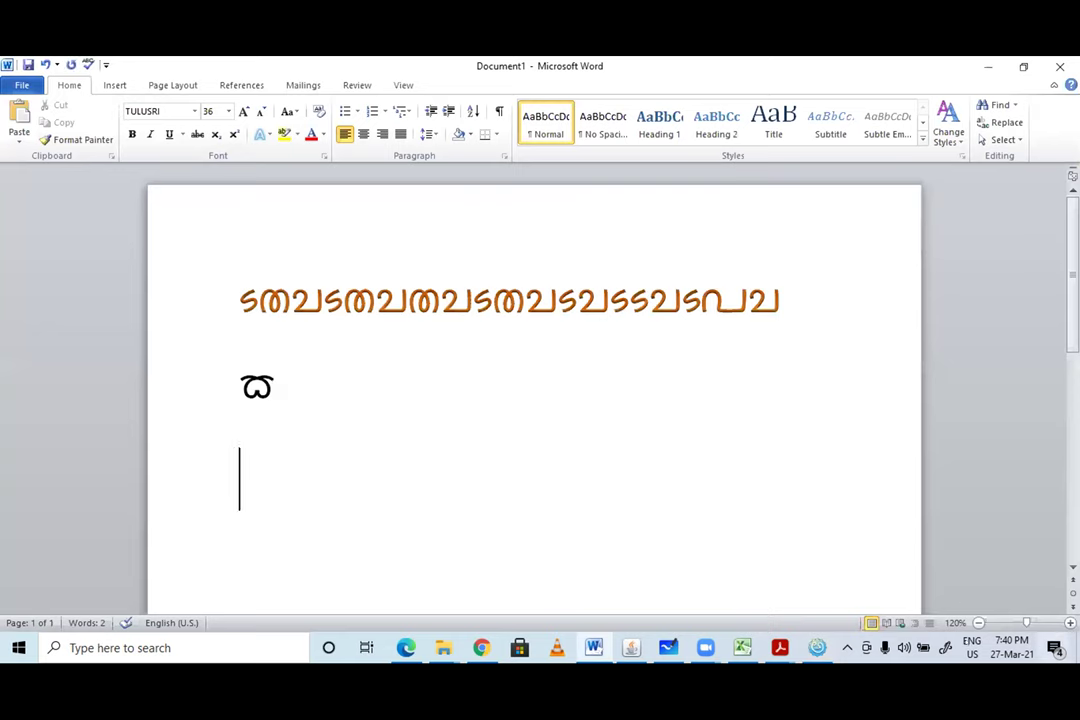
pyautogui.press('super+space')
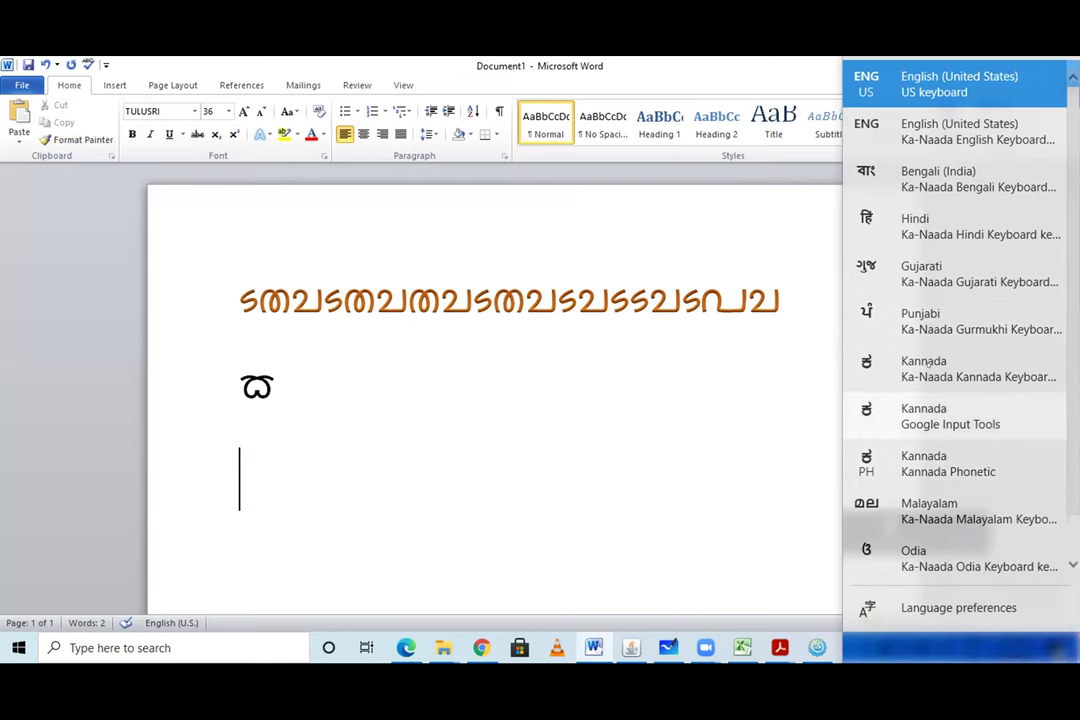
pyautogui.click(763, 367)
pyautogui.press('Return')
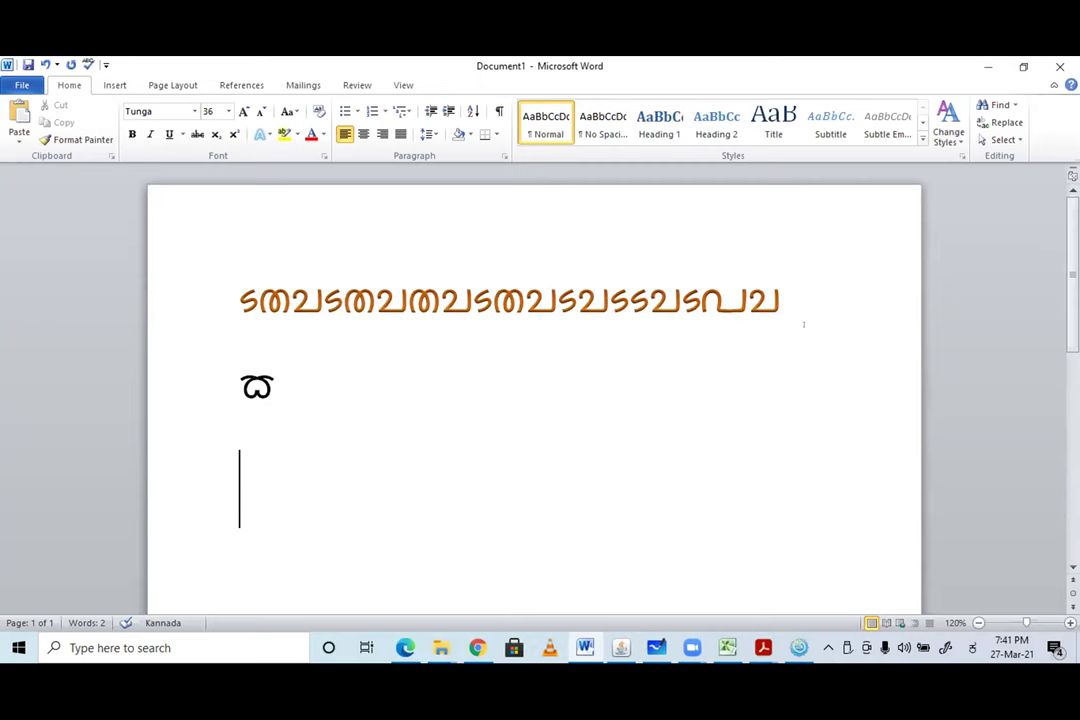
pyautogui.rightClick(805, 326)
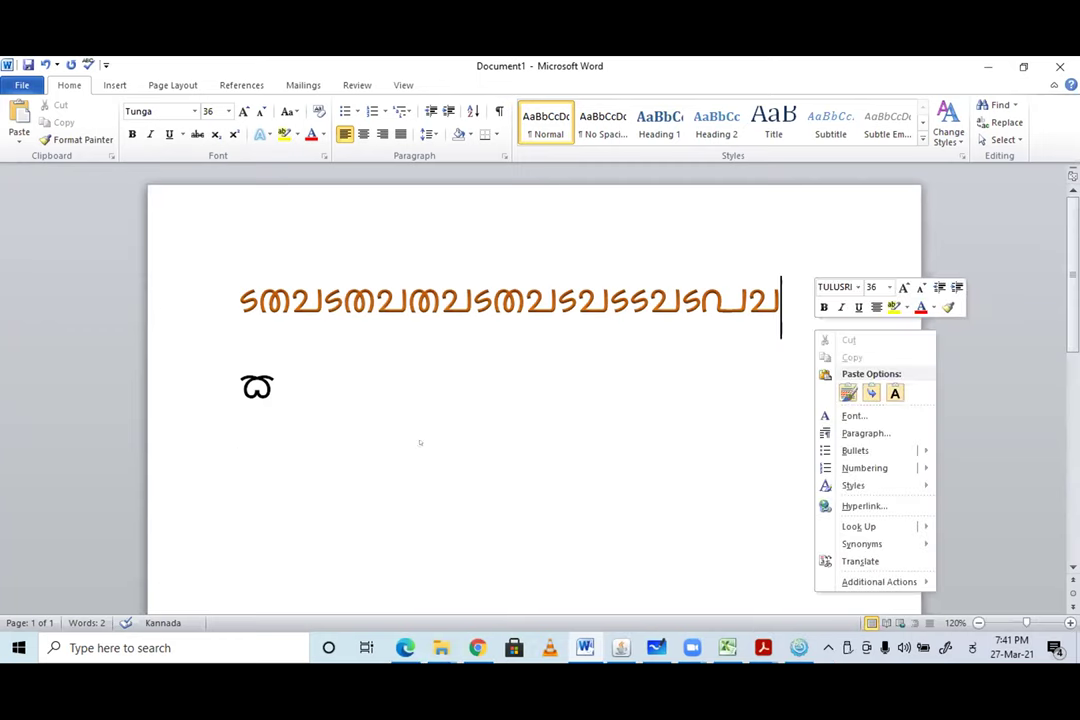
pyautogui.press('Escape')
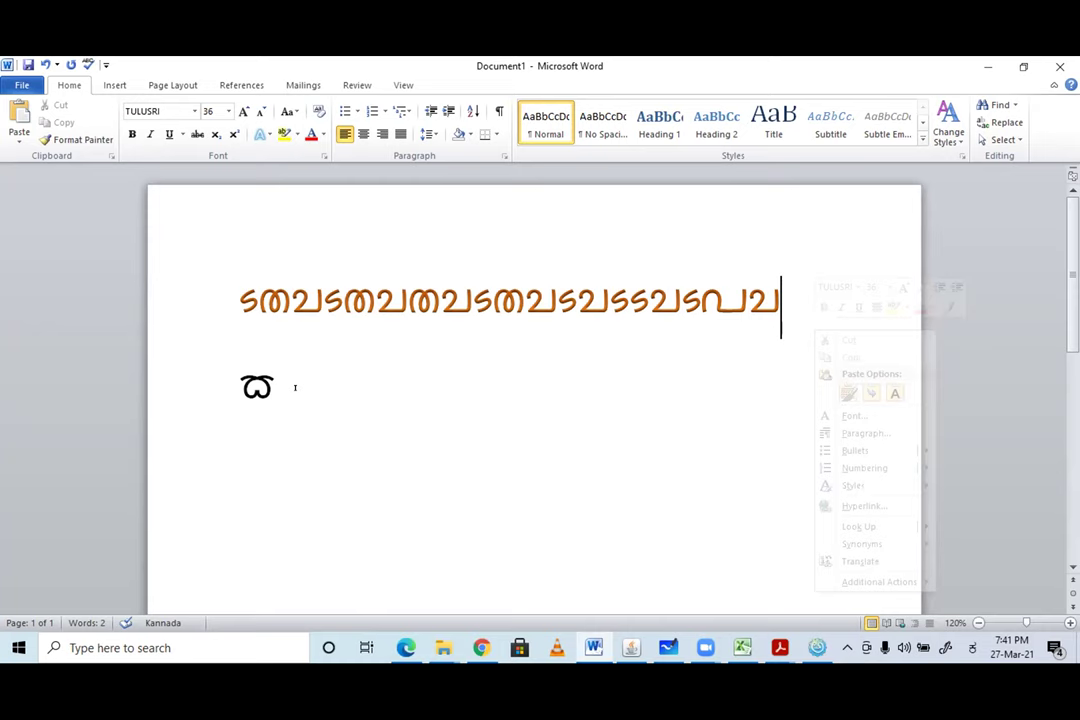
pyautogui.hotkey('alt', 'shift')
pyautogui.hotkey('alt', 'shift')
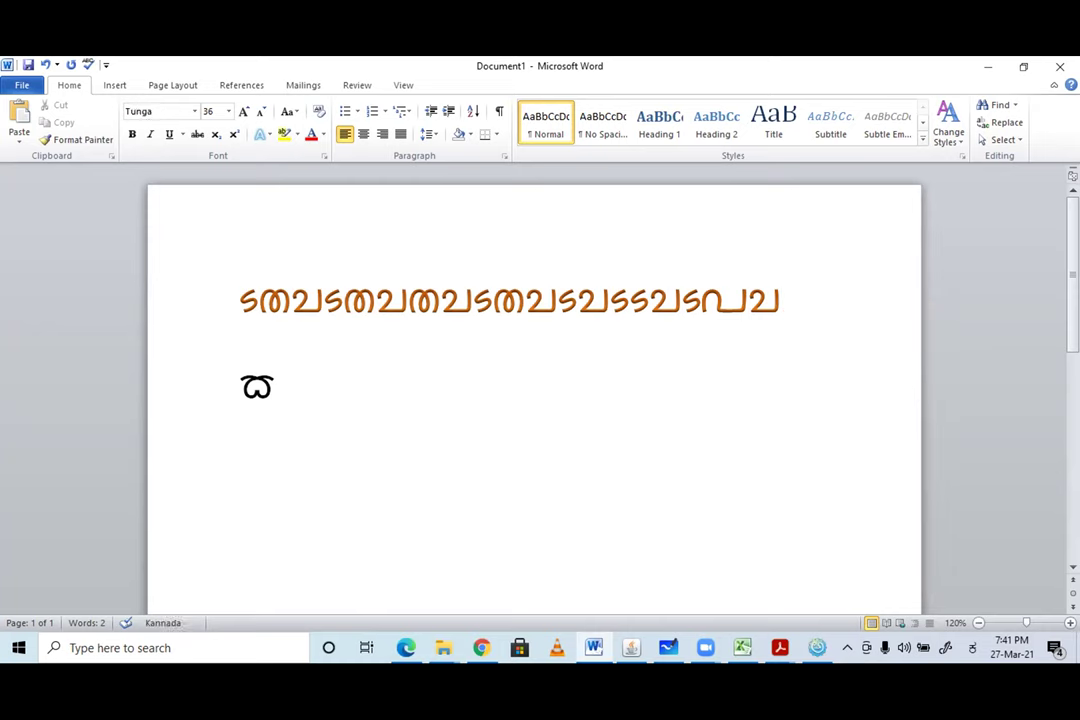
# - Write the Kannada word ಬಾಕಿಲ್ಡ್ on a new line below the single Tulu letter
pyautogui.press('Return')
pyautogui.write('ಢ')
pyautogui.press('BackSpace')
pyautogui.write('ಢ')
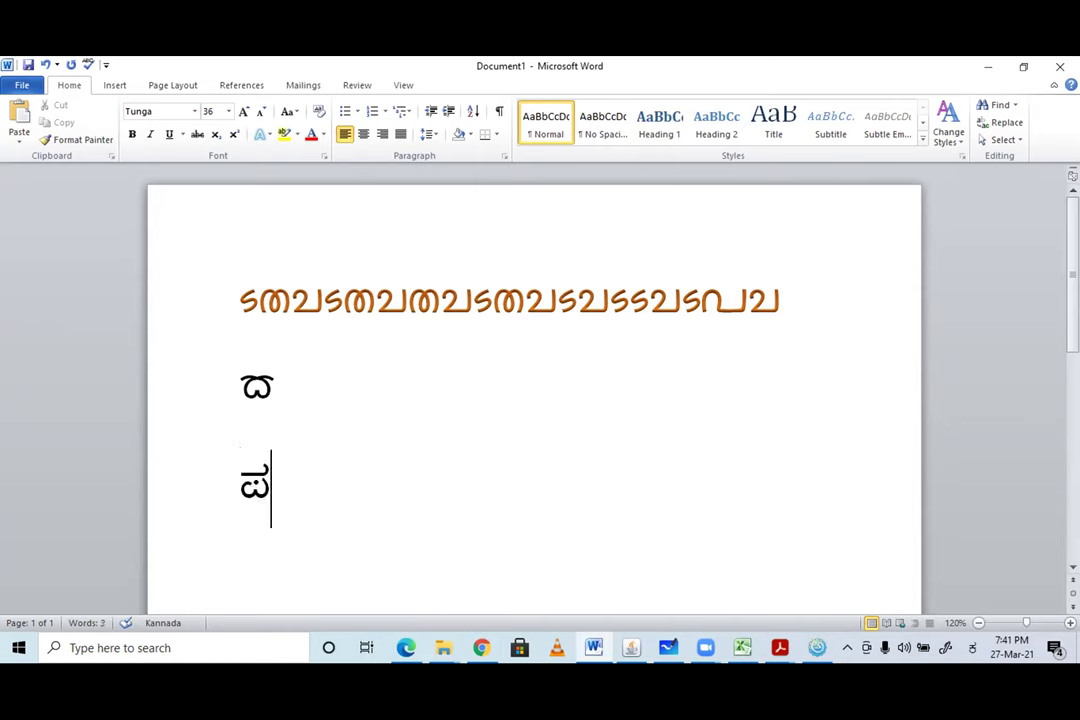
pyautogui.press('BackSpace')
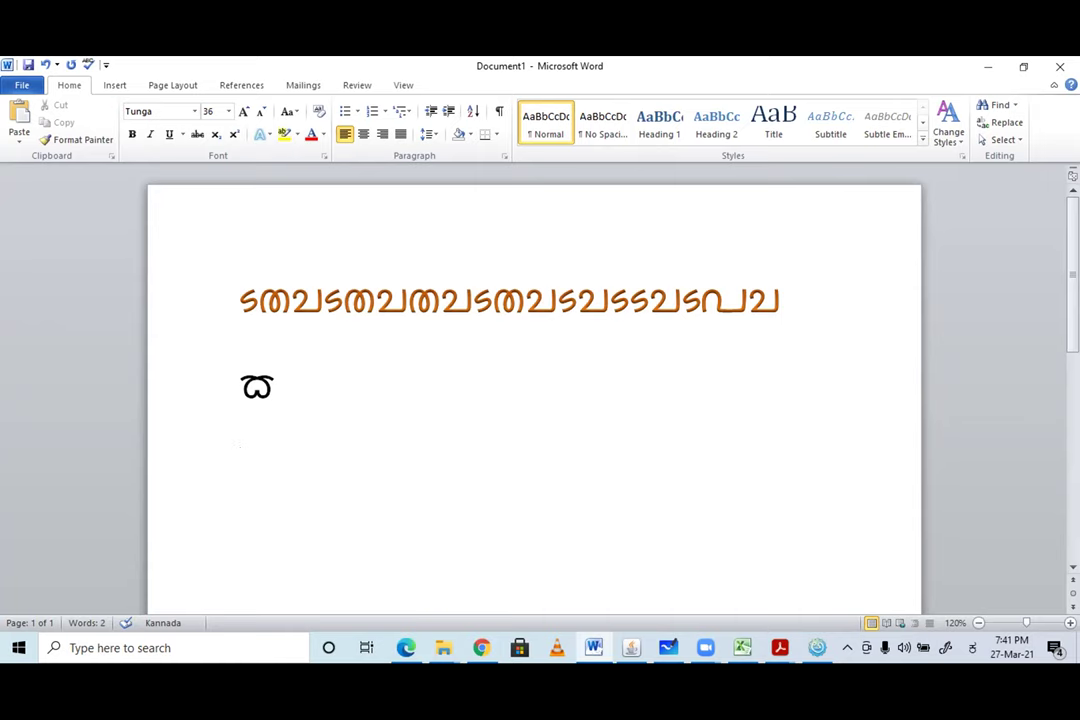
pyautogui.write('ಬಾಳ')
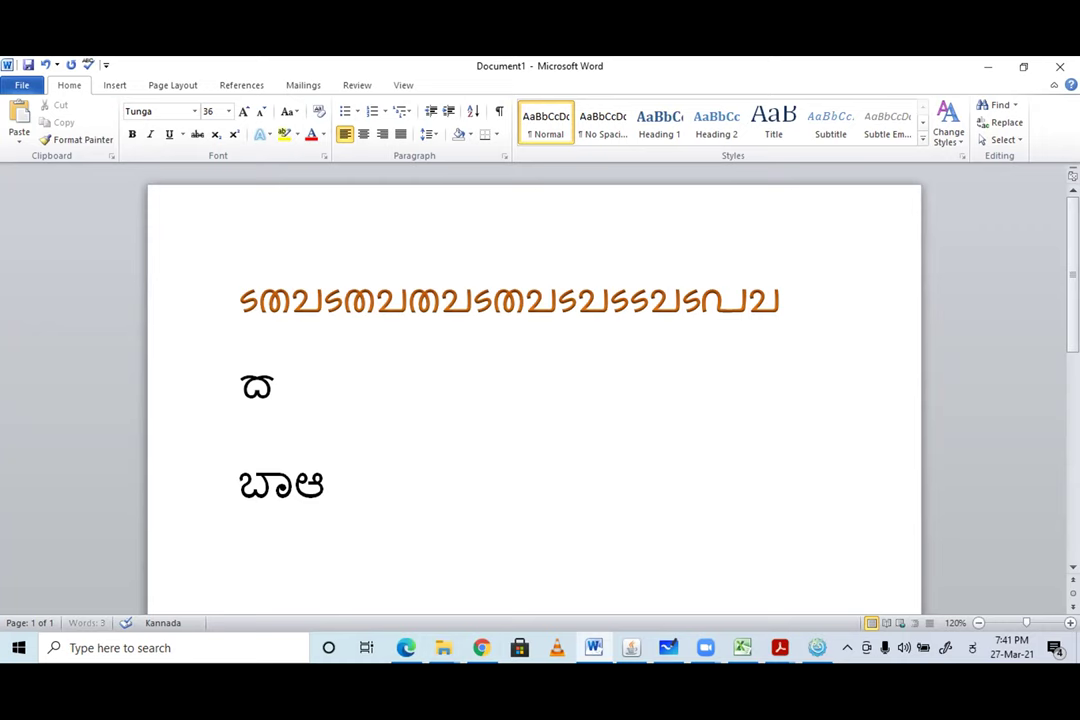
pyautogui.press('BackSpace')
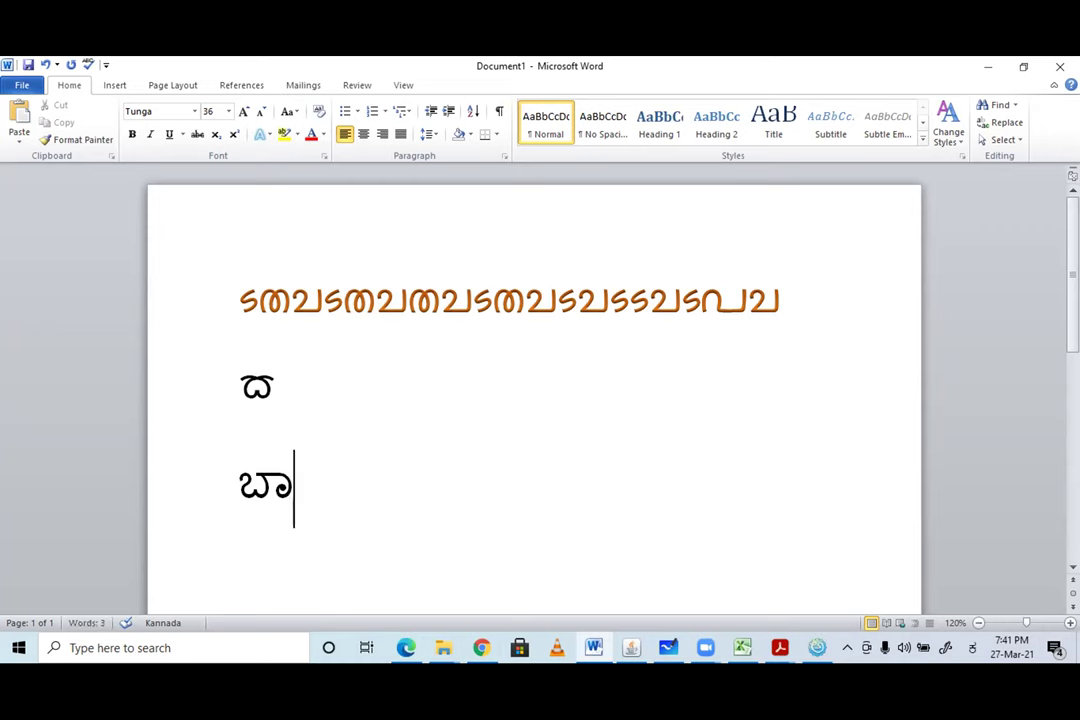
pyautogui.write('ಕ')
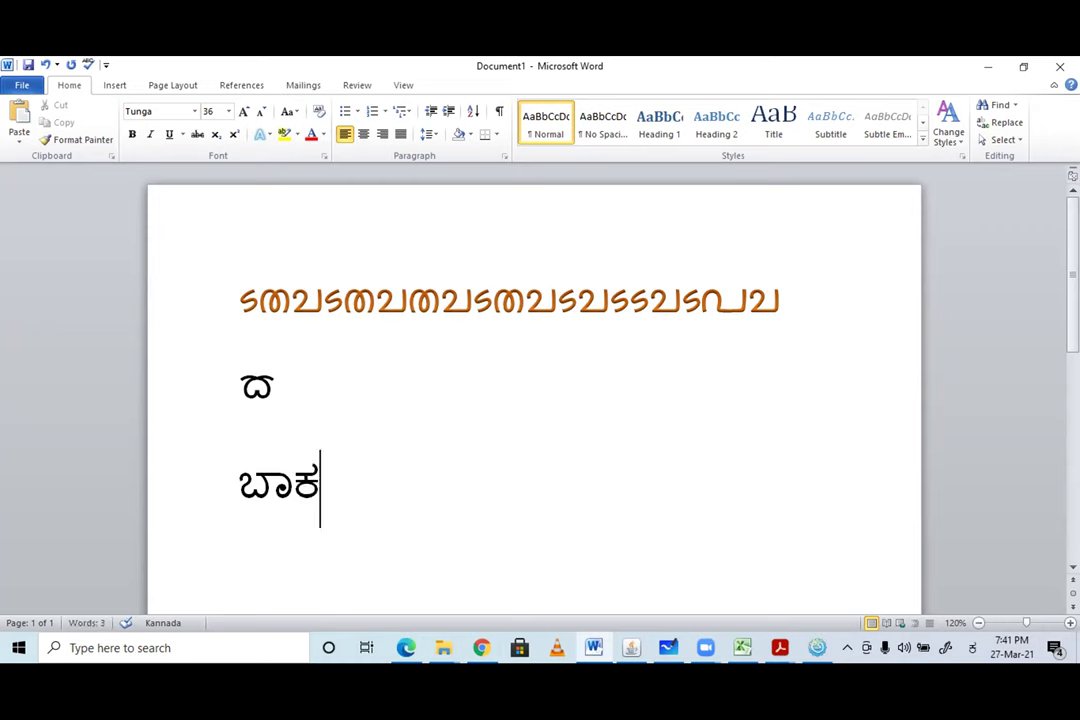
pyautogui.write('ಿಲ')
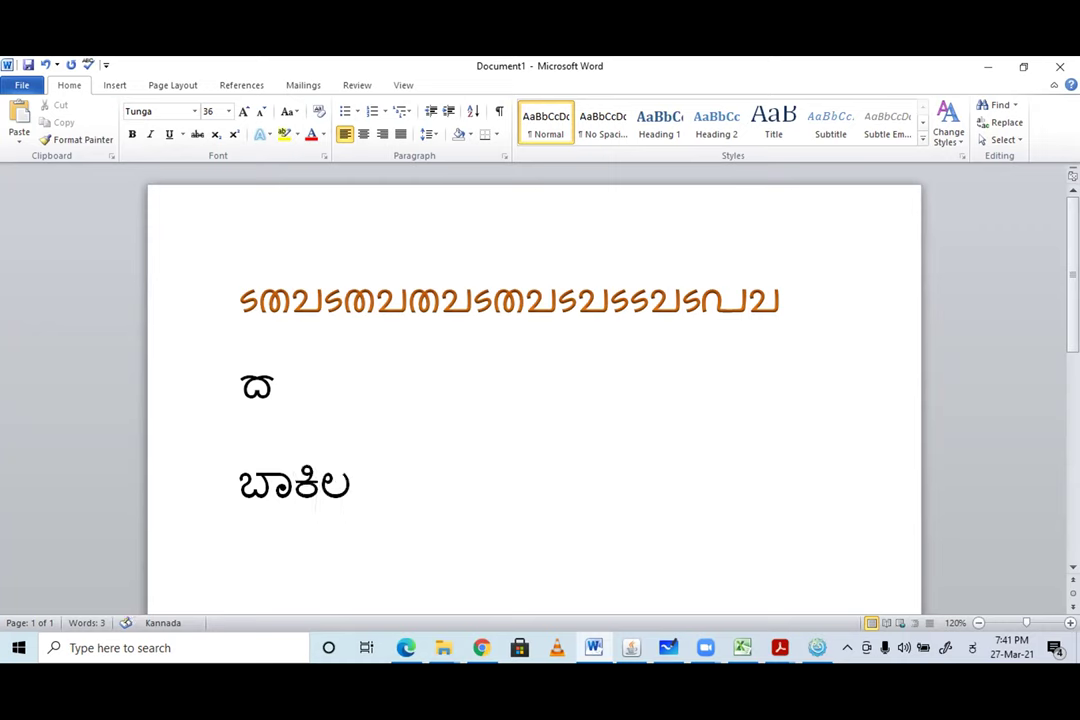
pyautogui.write('್ಡ')
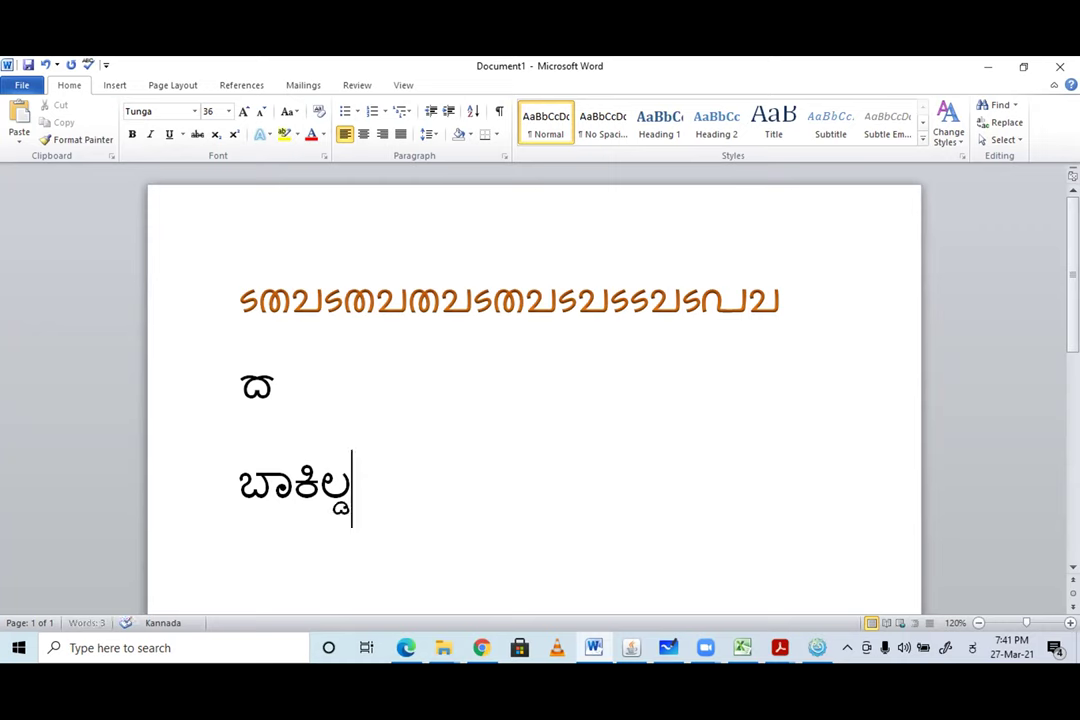
pyautogui.write('್')
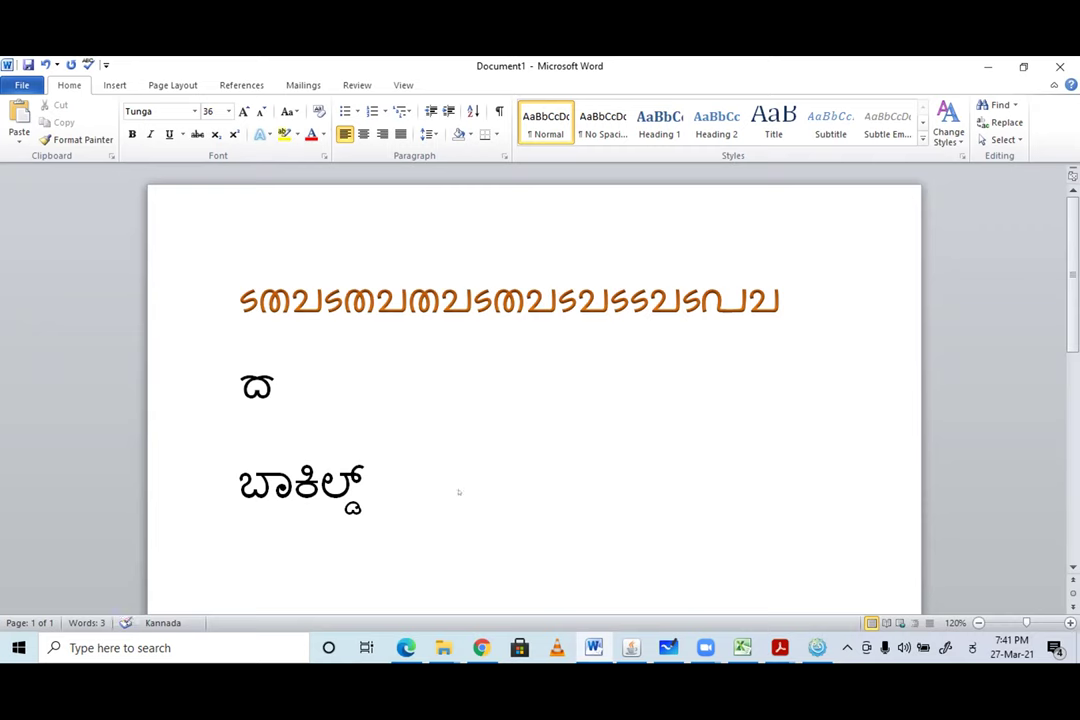
pyautogui.press('Return')
pyautogui.press('BackSpace')
# - Highlight the joined ending of the Kannada word, and write ಬಾಕಿಲ್ as a second word after it on the same line
pyautogui.moveTo(374, 485); pyautogui.dragTo(322, 485)
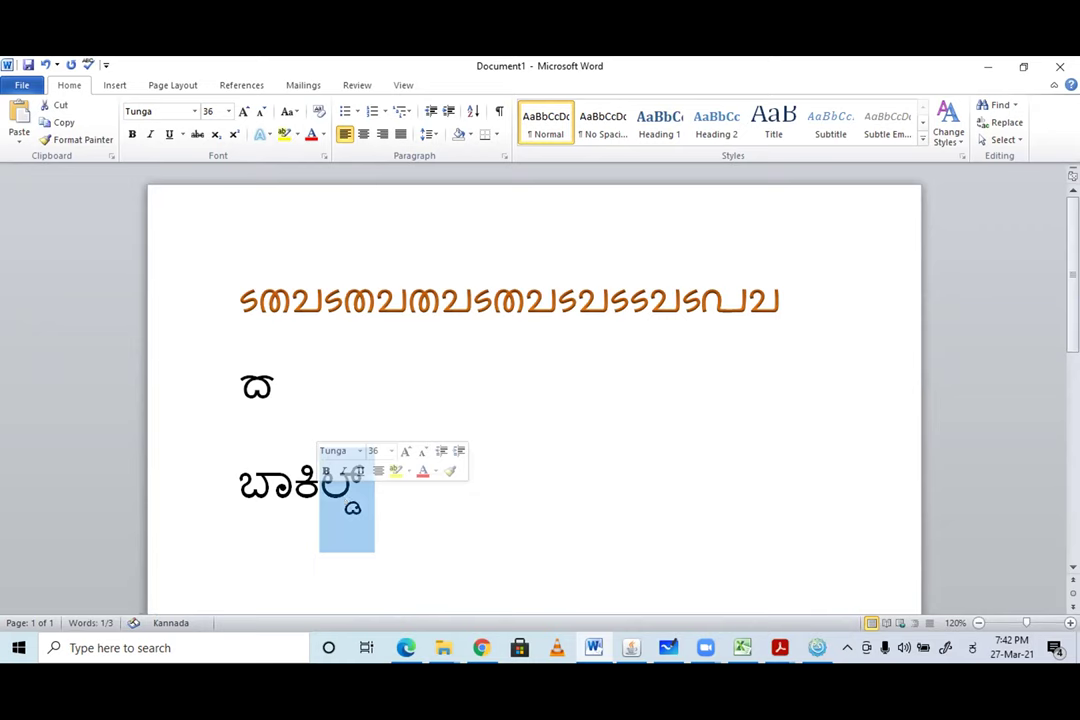
pyautogui.click(373, 479)
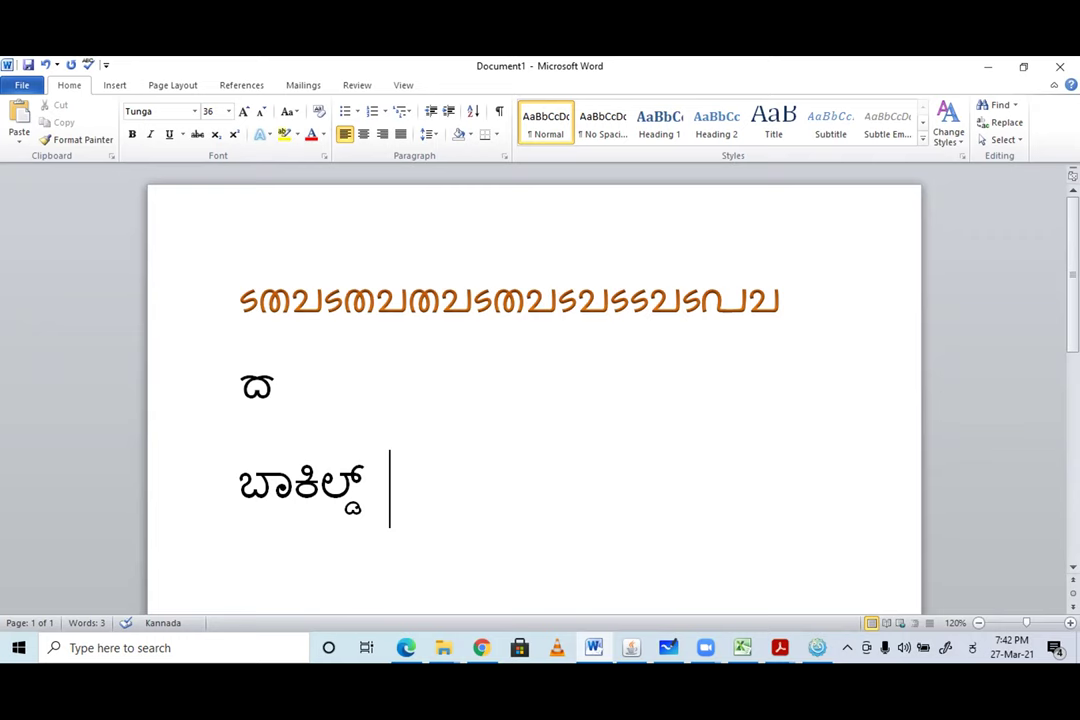
pyautogui.write('ಬ')
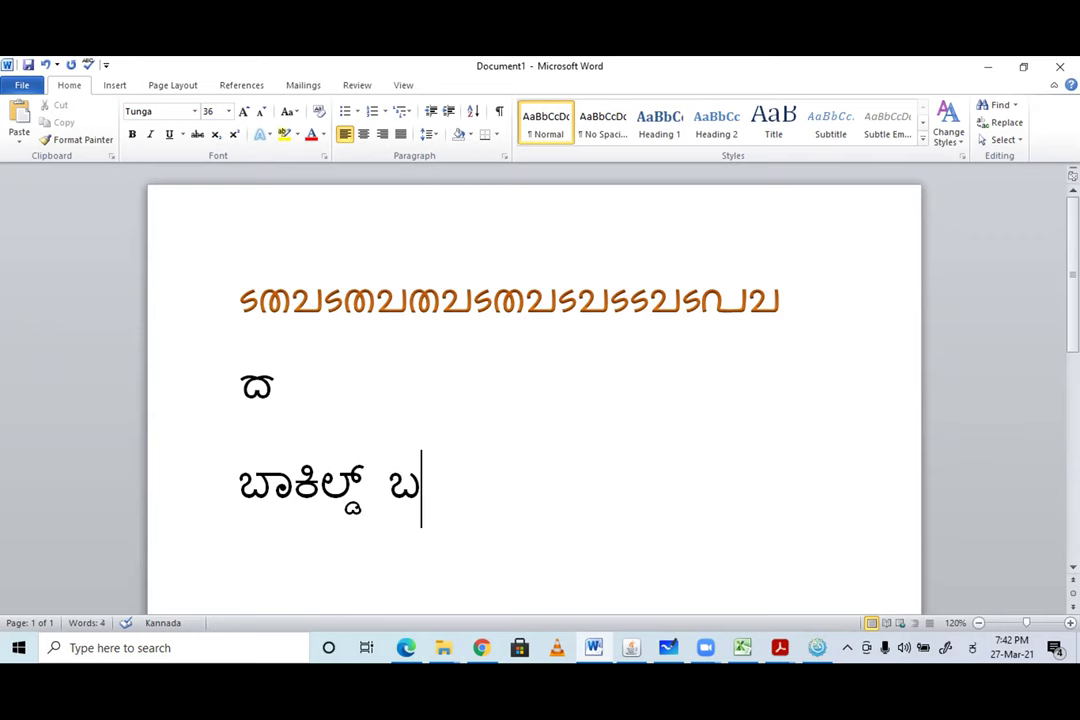
pyautogui.write('ಾ')
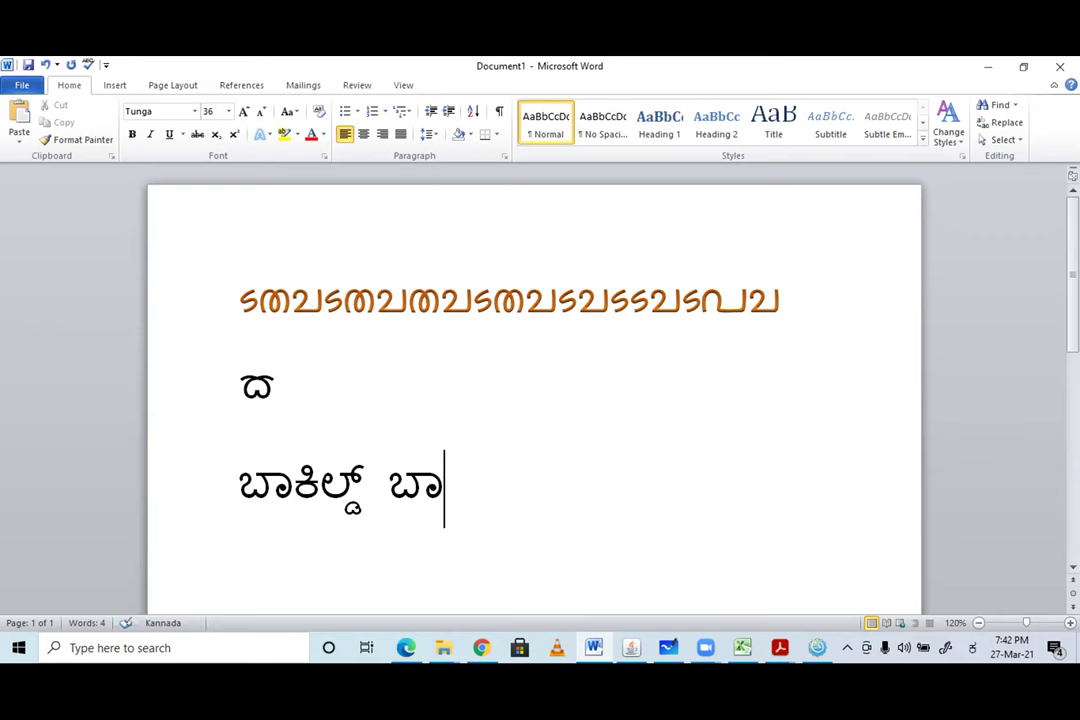
pyautogui.write('ಕಿ')
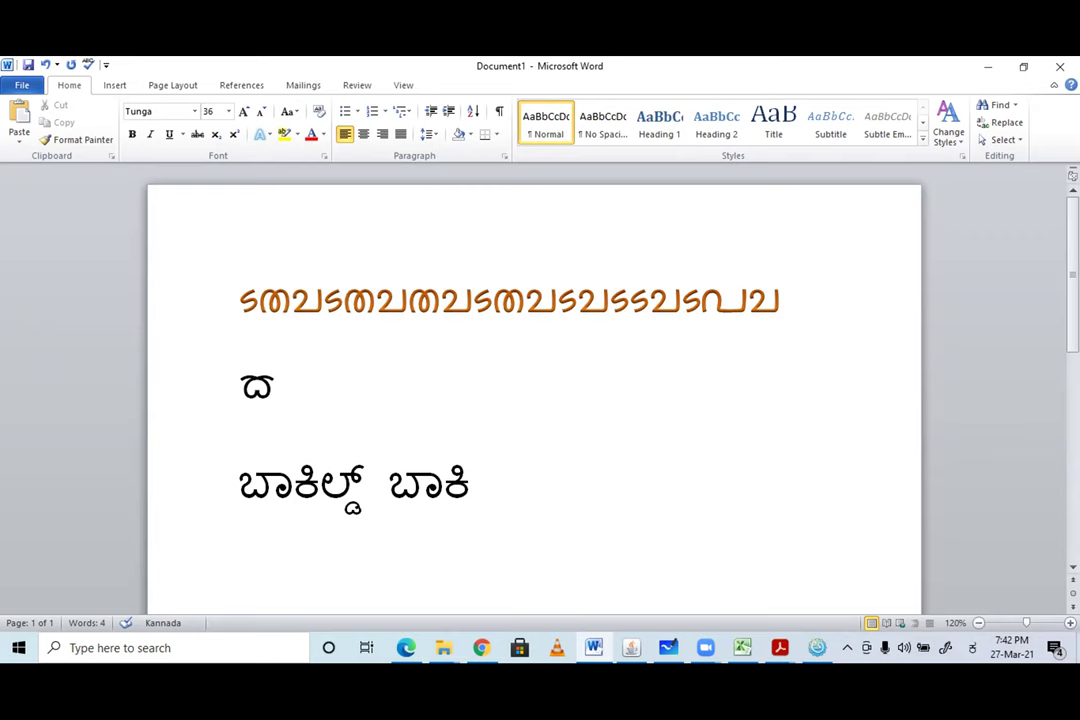
pyautogui.write('ಲ್')
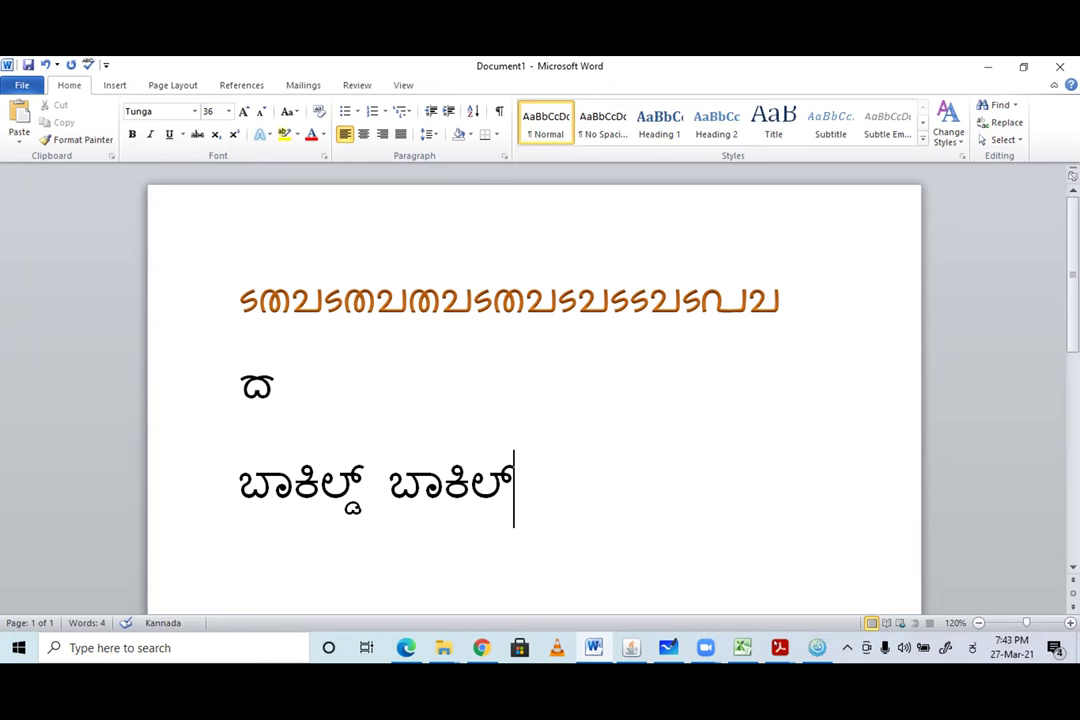
# - Check the keyboard layout in Tulu Sri.pdf in Acrobat Reader, and back in Word complete the second word as ಬಾಕಿಲ್‌ಡ್ with the consonants unjoined
pyautogui.click(779, 648)
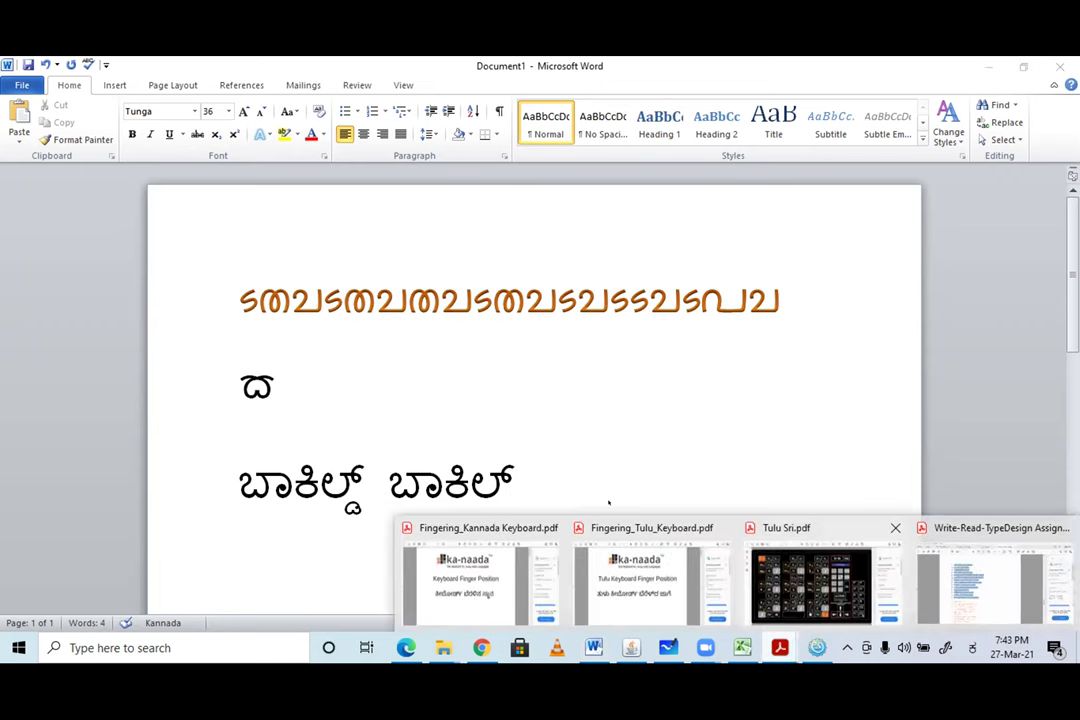
pyautogui.click(789, 570)
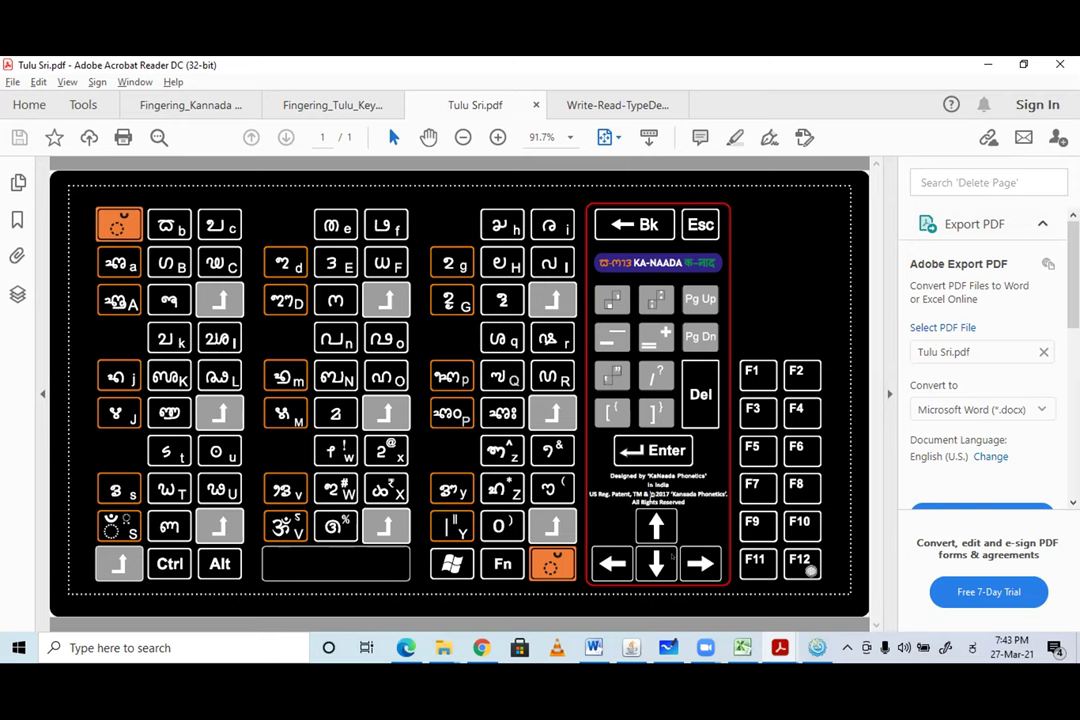
pyautogui.hotkey('alt', 'Tab')
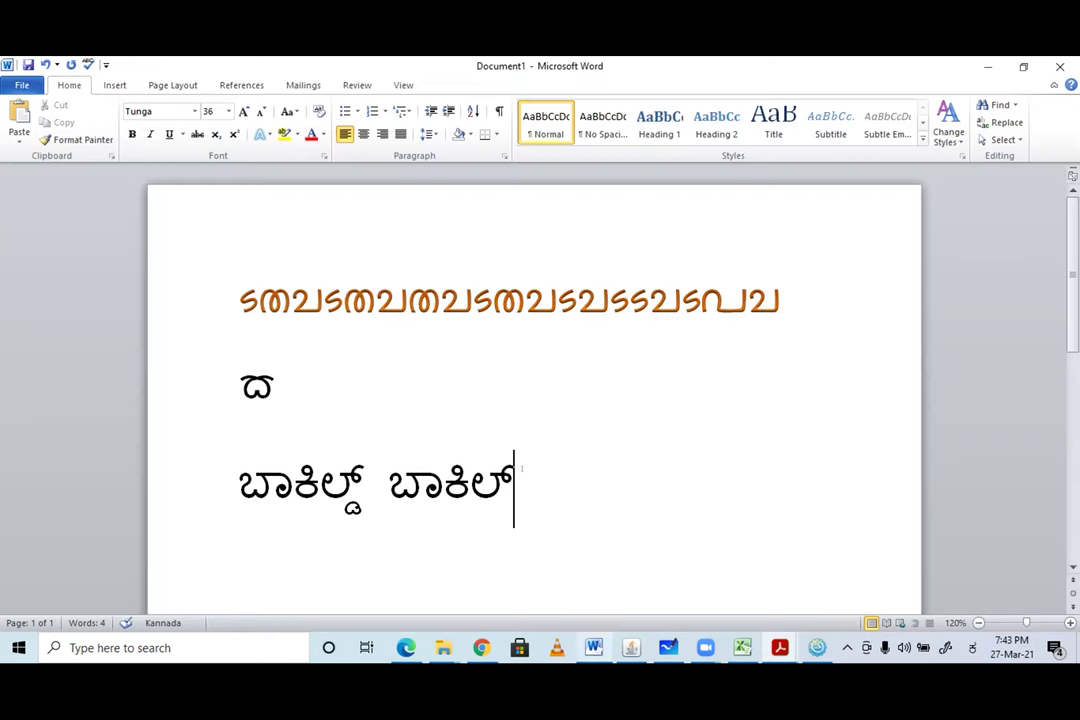
pyautogui.write('ಡ')
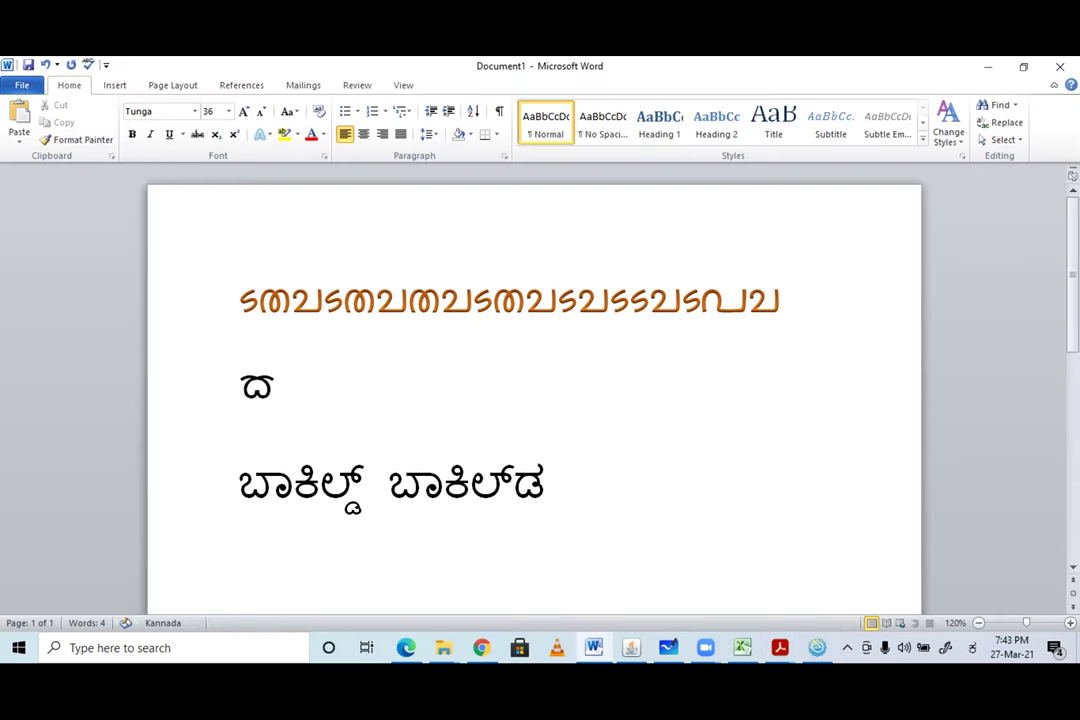
pyautogui.write('್')
# - Compare the joined and unjoined spellings by highlighting the first and the second Kannada word in turn
pyautogui.moveTo(320, 490); pyautogui.dragTo(374, 490)
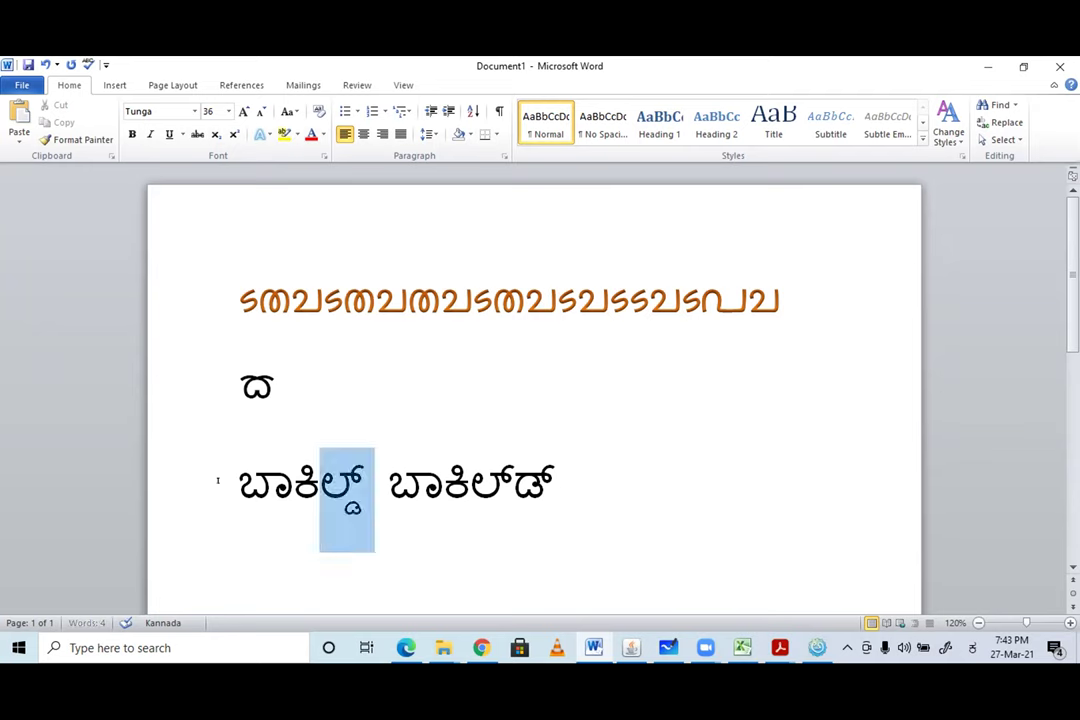
pyautogui.moveTo(217, 480); pyautogui.dragTo(238, 490)
pyautogui.press('Right')
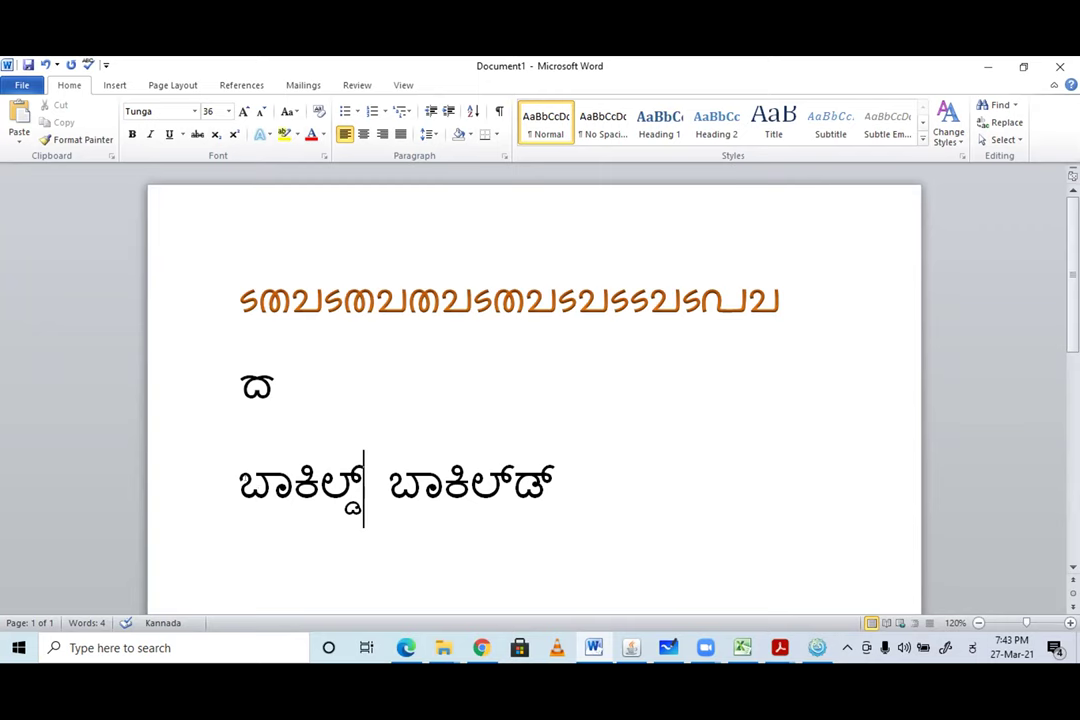
pyautogui.hotkey('shift', 'Home')
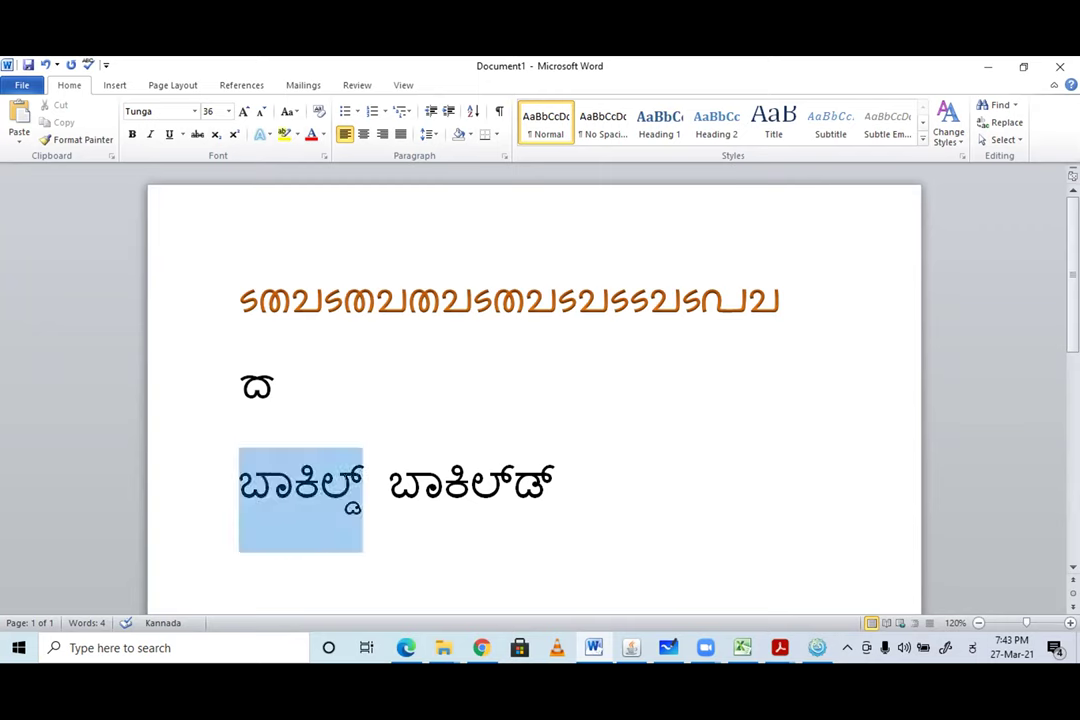
pyautogui.press('Right')
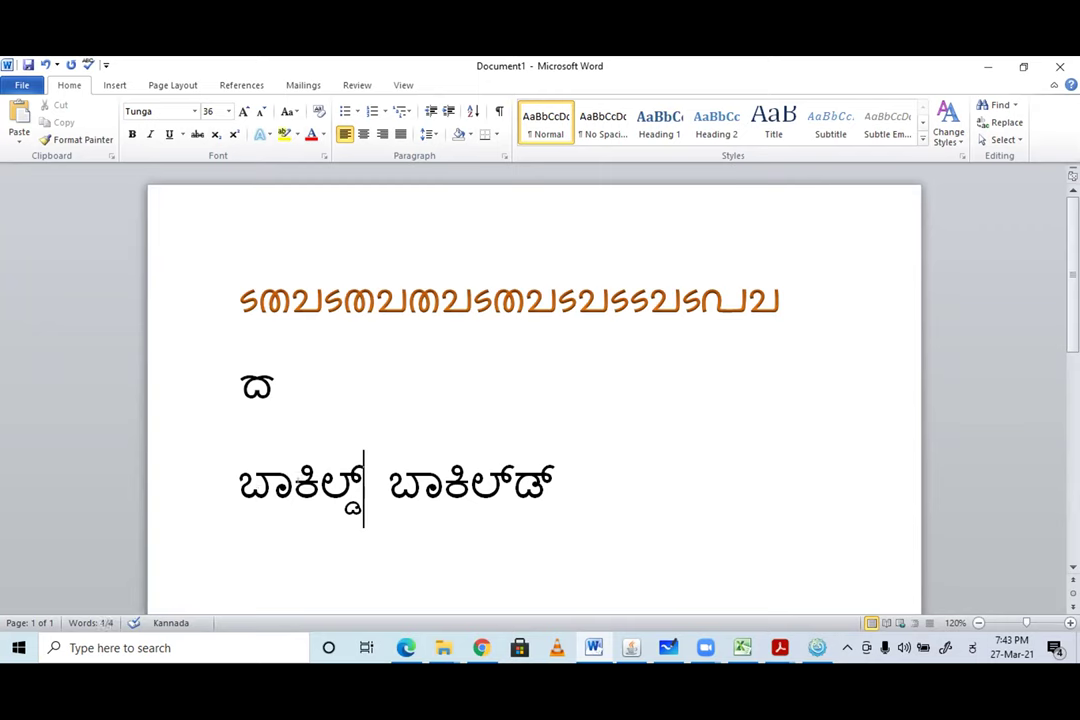
pyautogui.hotkey('shift', 'Left')
pyautogui.hotkey('shift', 'Home')
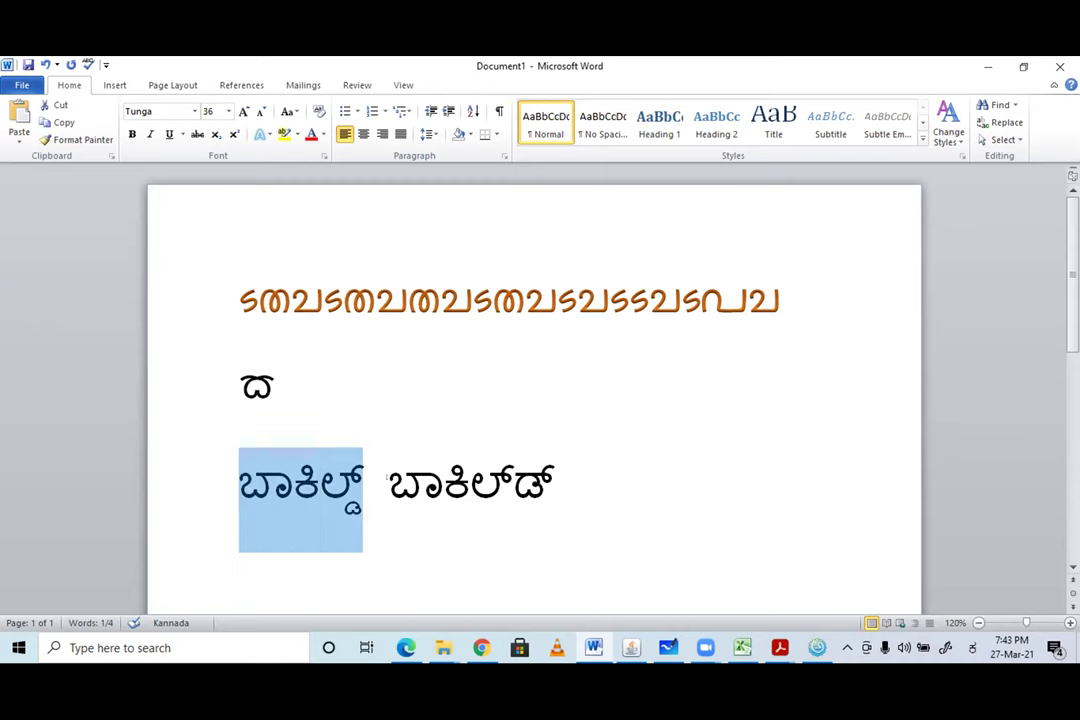
pyautogui.hotkey('ctrl', 'Right')
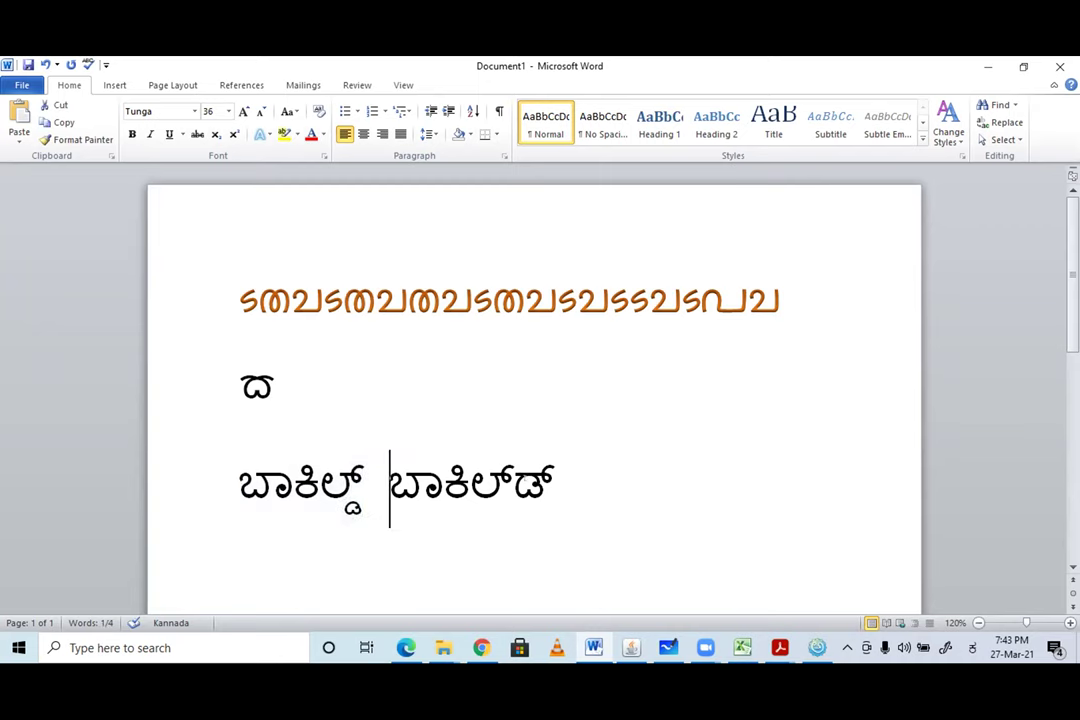
pyautogui.hotkey('shift', 'Right')
pyautogui.hotkey('shift', 'Right')
pyautogui.hotkey('shift', 'Right')
pyautogui.hotkey('shift', 'Right')
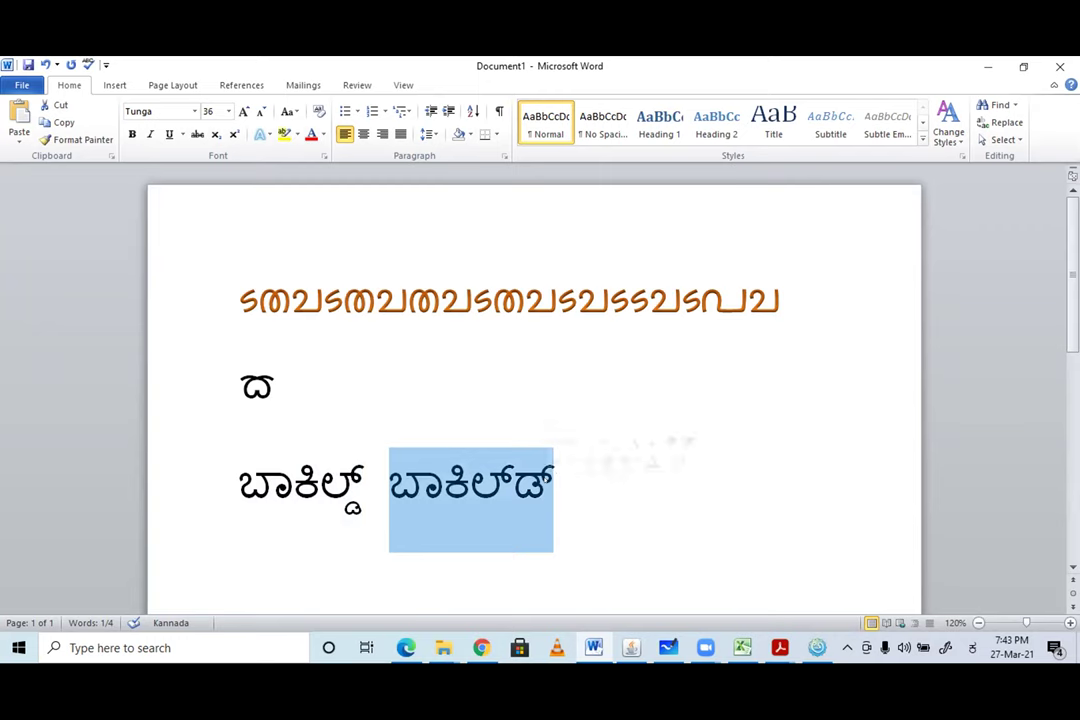
pyautogui.click(585, 477)
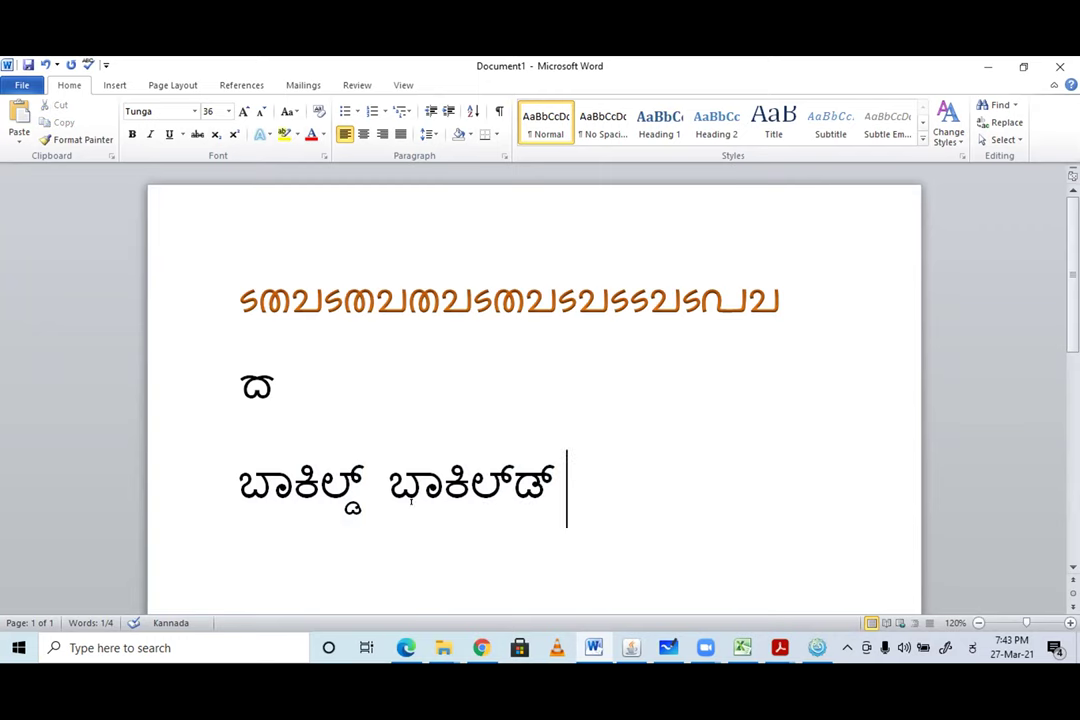
# - Delete the second Kannada word, ಬಾಕಿಲ್‌ಡ್
pyautogui.click(387, 480)
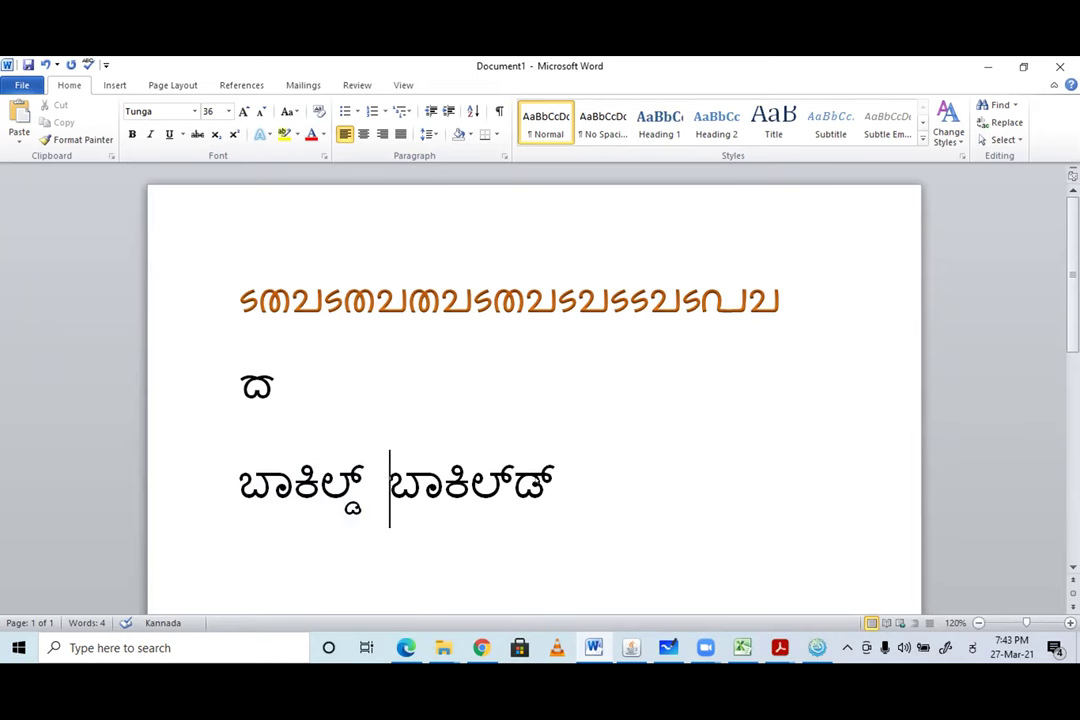
pyautogui.doubleClick(470, 485)
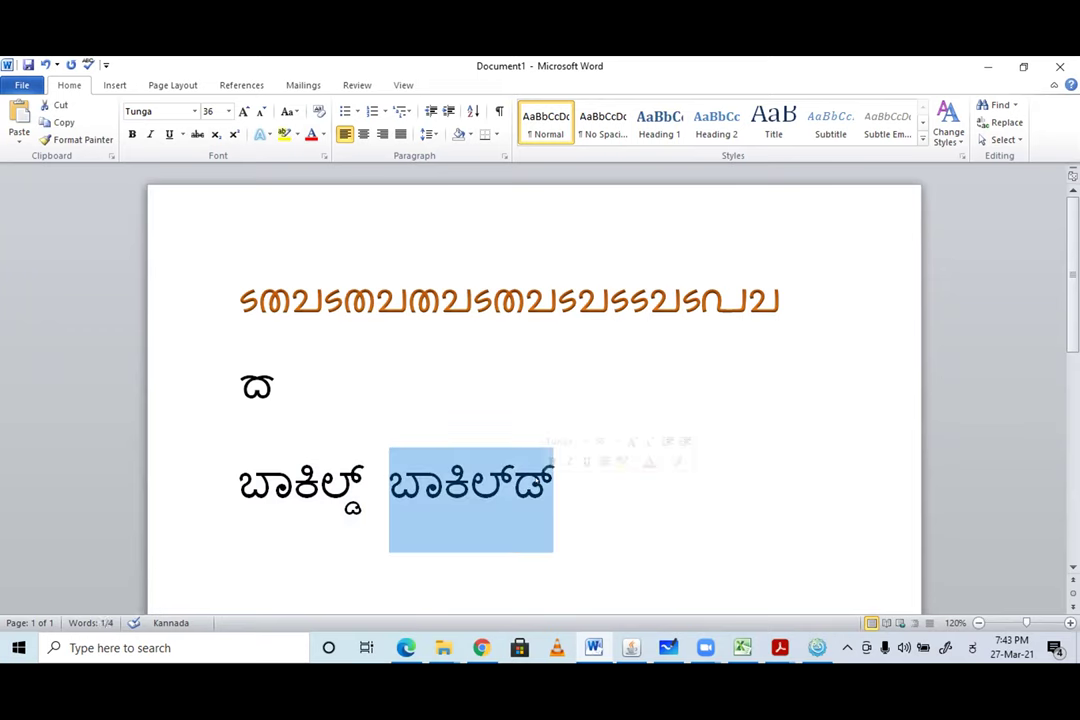
pyautogui.press('BackSpace')
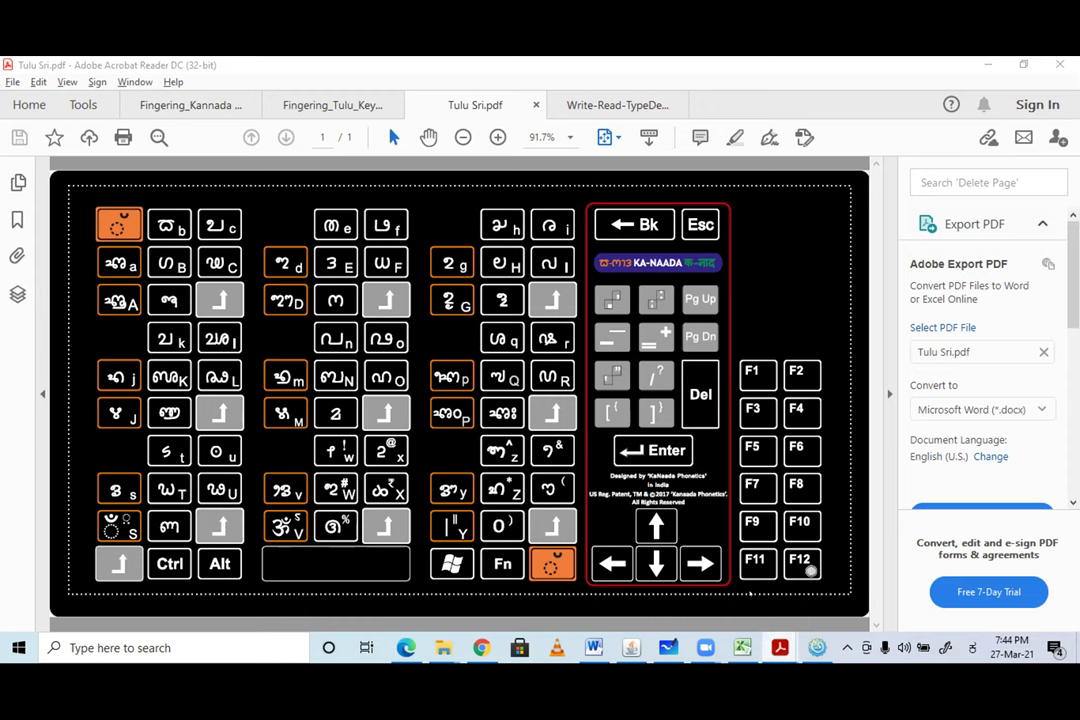
# - Bring up Fingering_Kannada Keyboard.pdf in Acrobat Reader and examine the letter-combination table on page 2, including the unjoined consonant row
pyautogui.moveTo(780, 648)
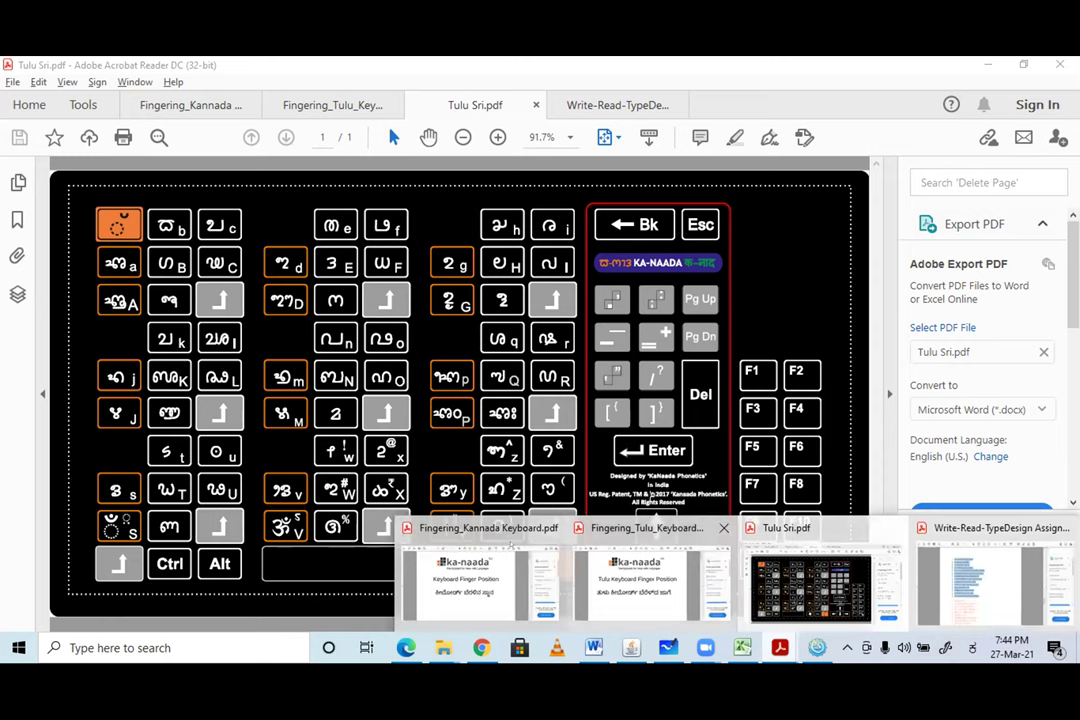
pyautogui.click(476, 580)
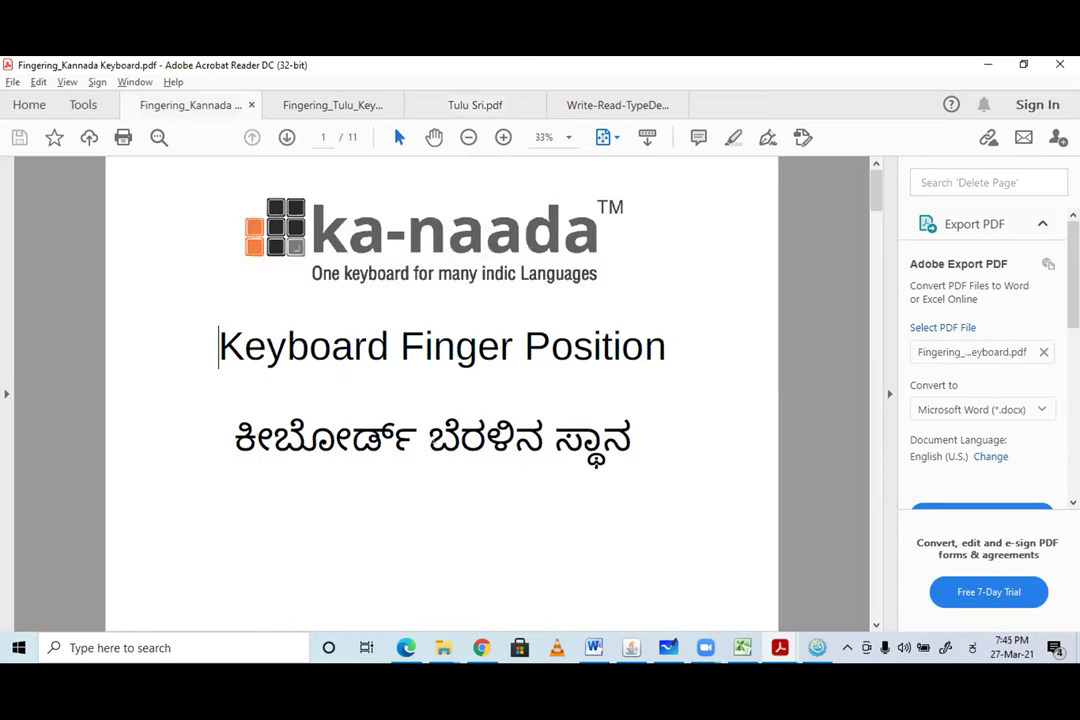
pyautogui.scroll(-15, 219, 346)
pyautogui.scroll(9, 441, 390)
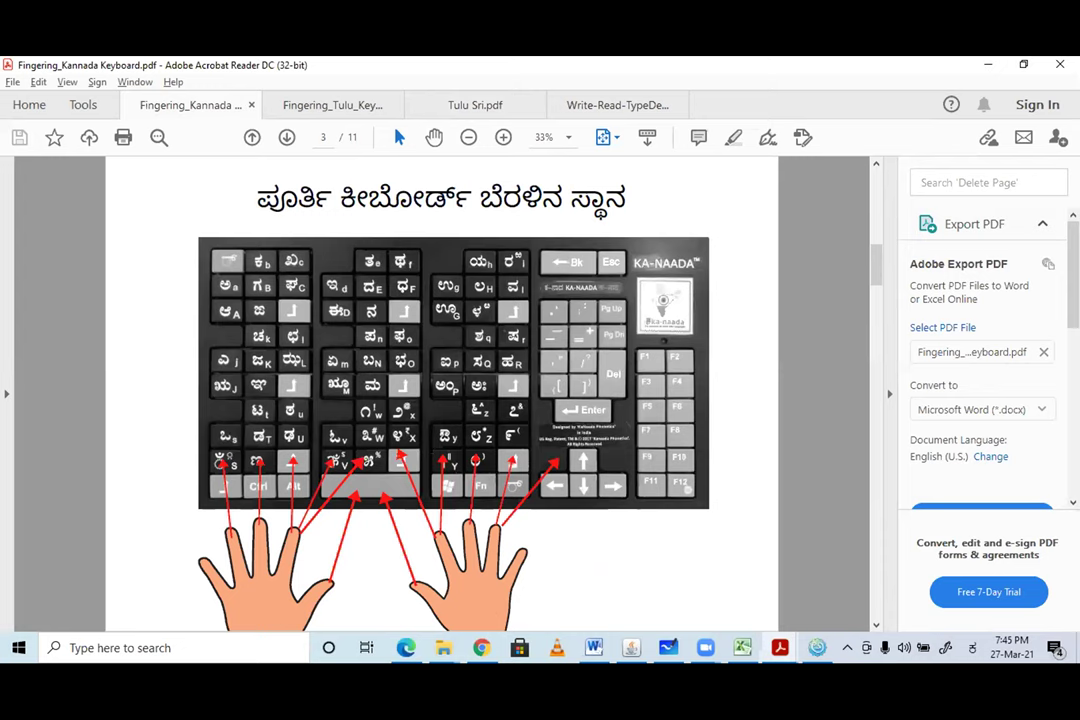
pyautogui.scroll(6, 397, 456)
pyautogui.scroll(-3, 397, 456)
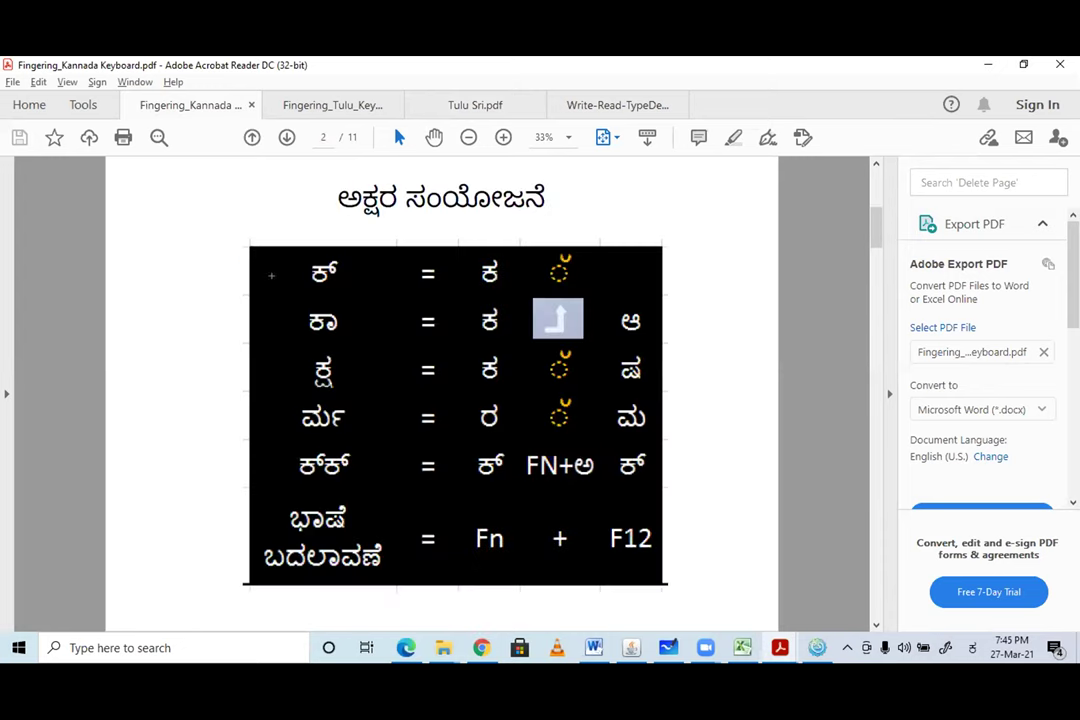
pyautogui.moveTo(312, 277); pyautogui.dragTo(654, 582)
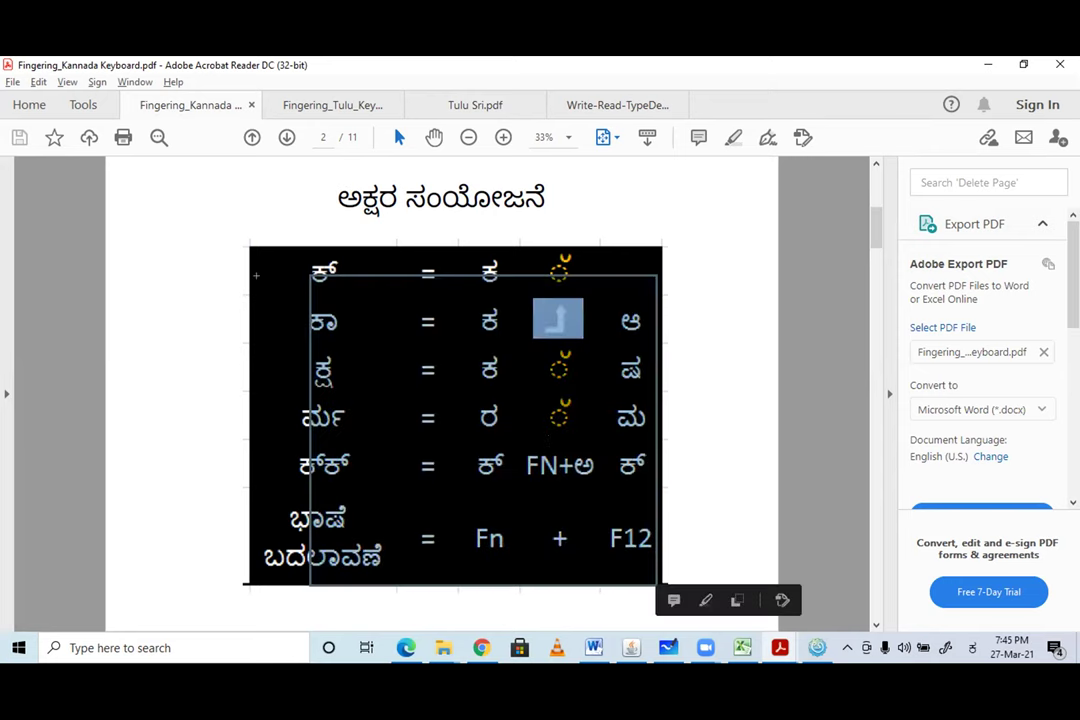
pyautogui.click(216, 233)
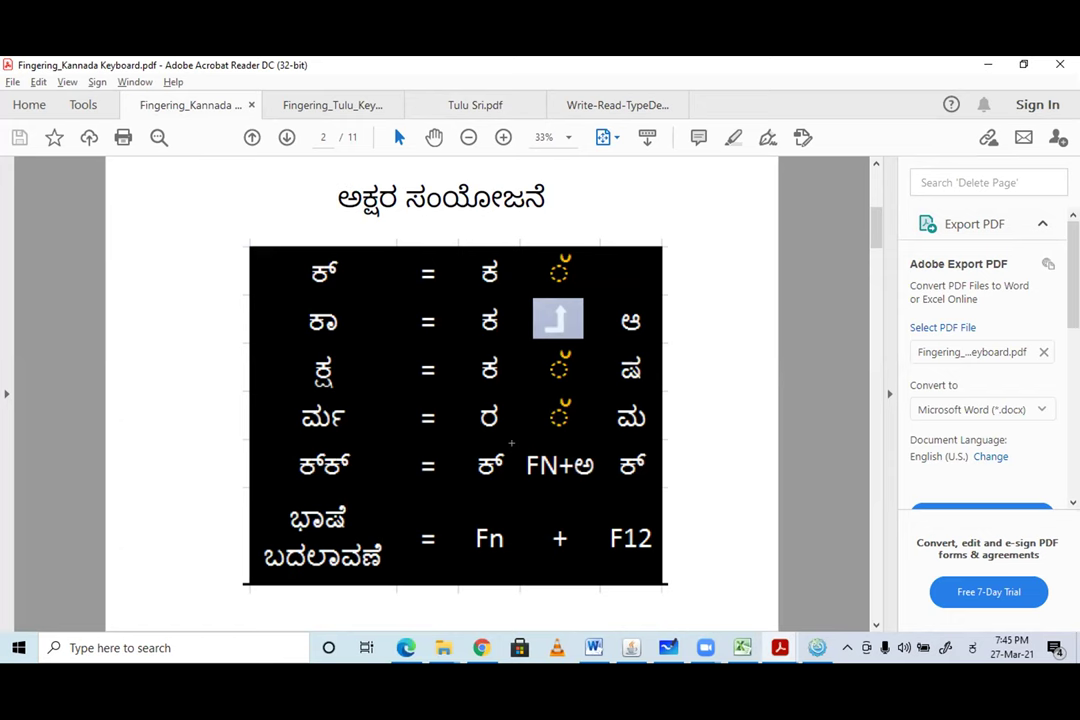
# - Go to page 3 of the Kannada fingering guide, then switch to Edge and look over the First Section lectures in the Teachable curriculum editor
pyautogui.scroll(-1, 511, 443)
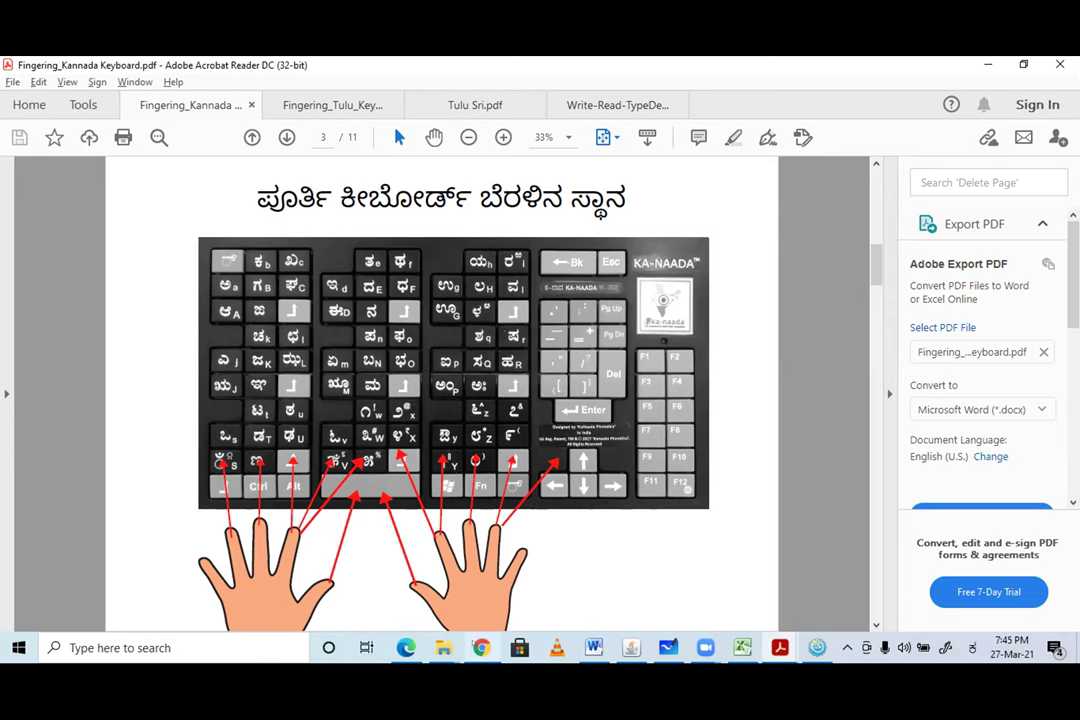
pyautogui.hotkey('alt', 'Tab')
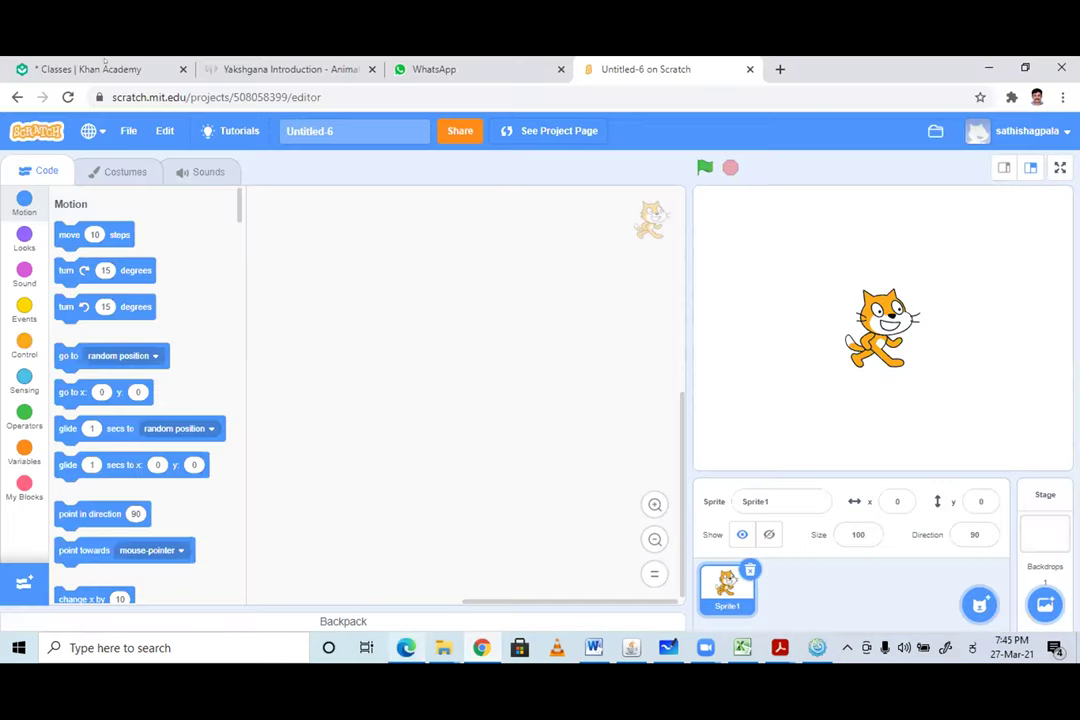
pyautogui.hotkey('ctrl', '1')
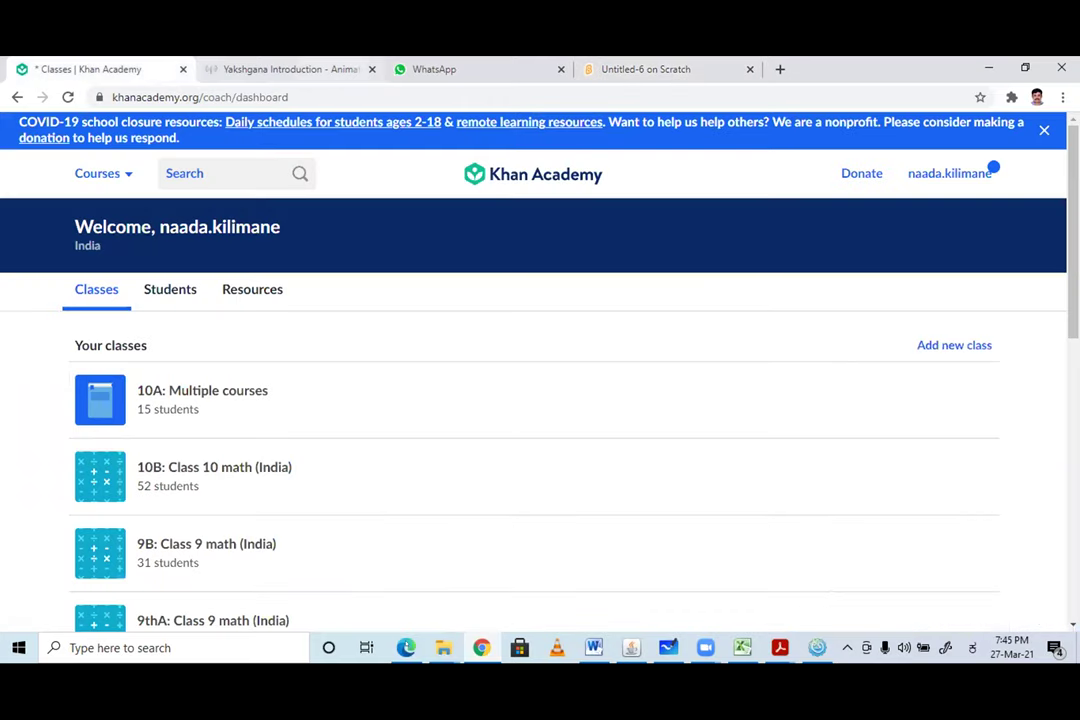
pyautogui.hotkey('alt', 'Tab')
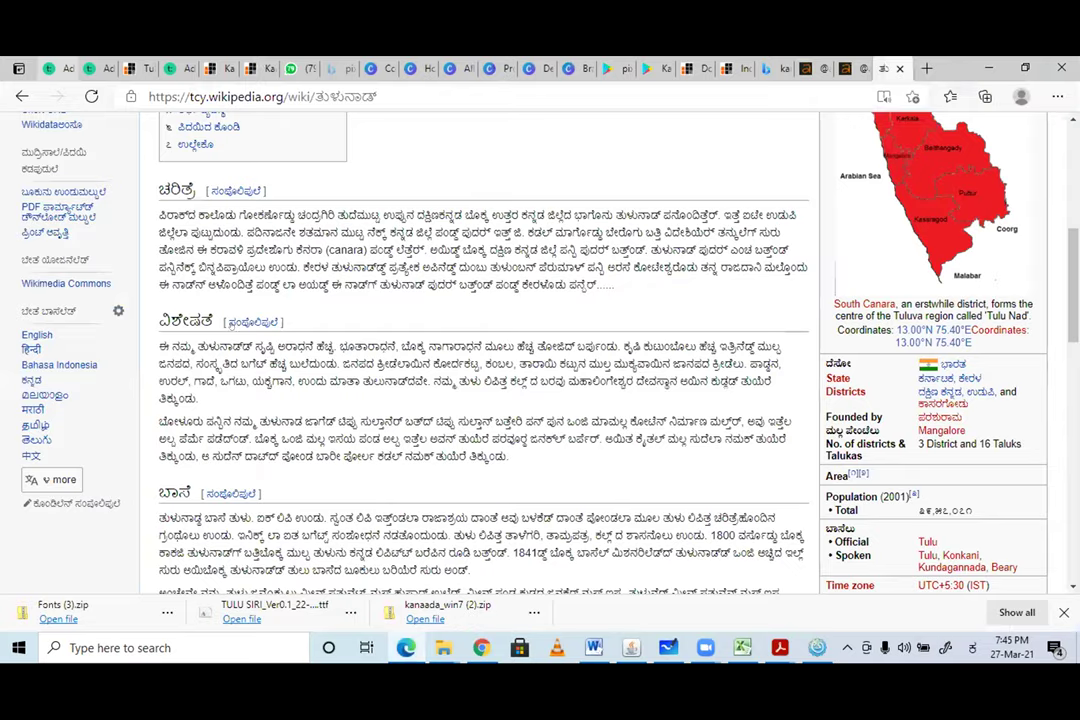
pyautogui.hotkey('ctrl', '2')
pyautogui.scroll(-1, 307, 353)
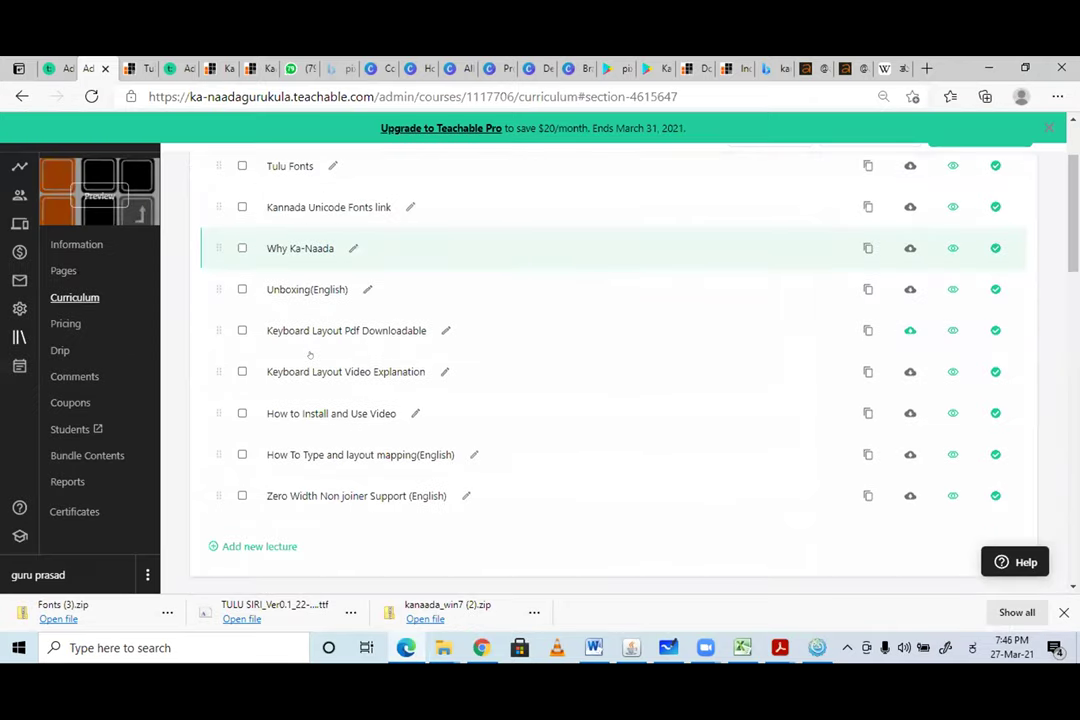
pyautogui.scroll(-2, 309, 353)
pyautogui.scroll(4, 309, 353)
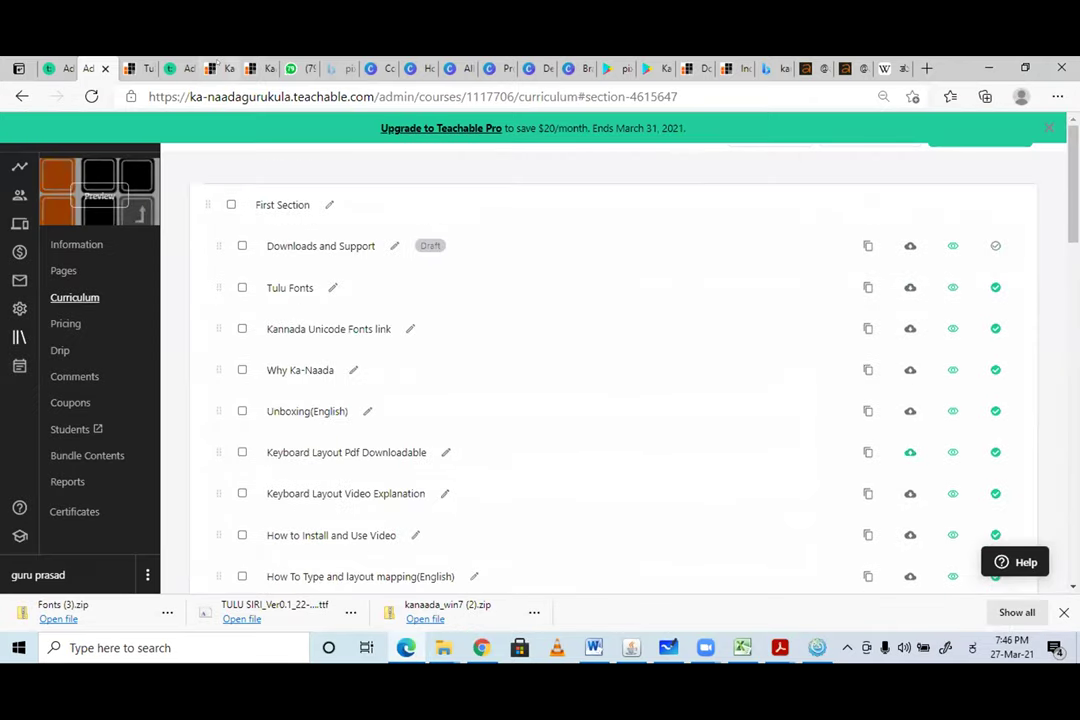
# - Look through the Ka-Naada Typing Tutor course curriculum, including the keyboard layout downloads and the Kannad_English lectures
pyautogui.hotkey('ctrl', '3')
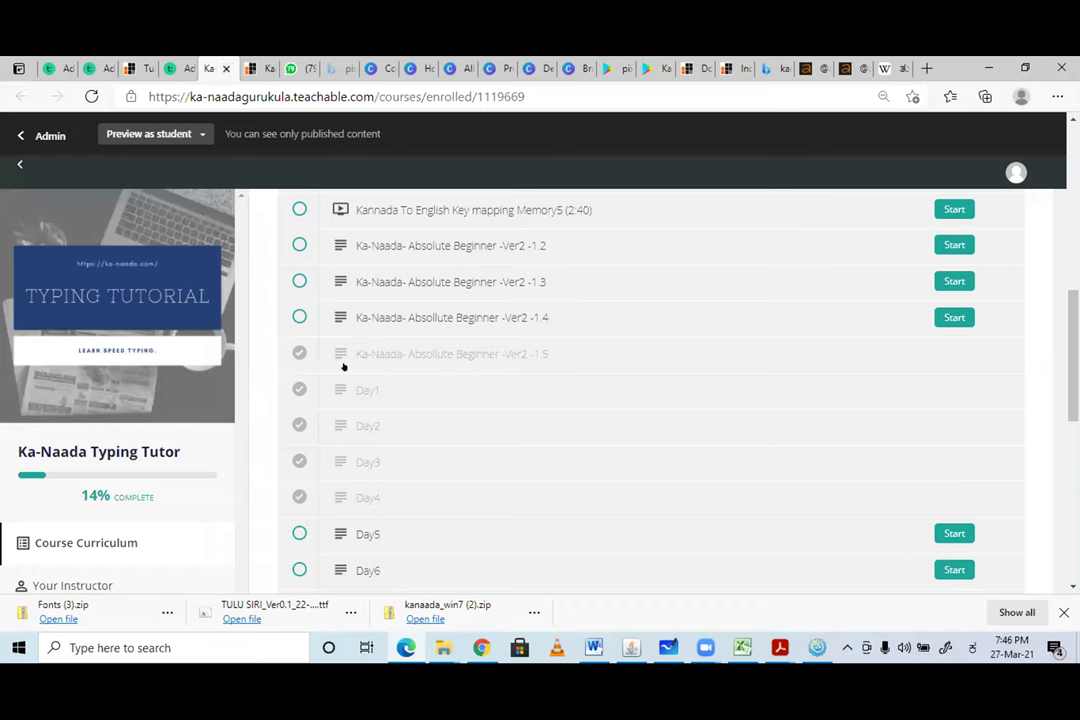
pyautogui.scroll(2, 343, 367)
pyautogui.scroll(5, 340, 354)
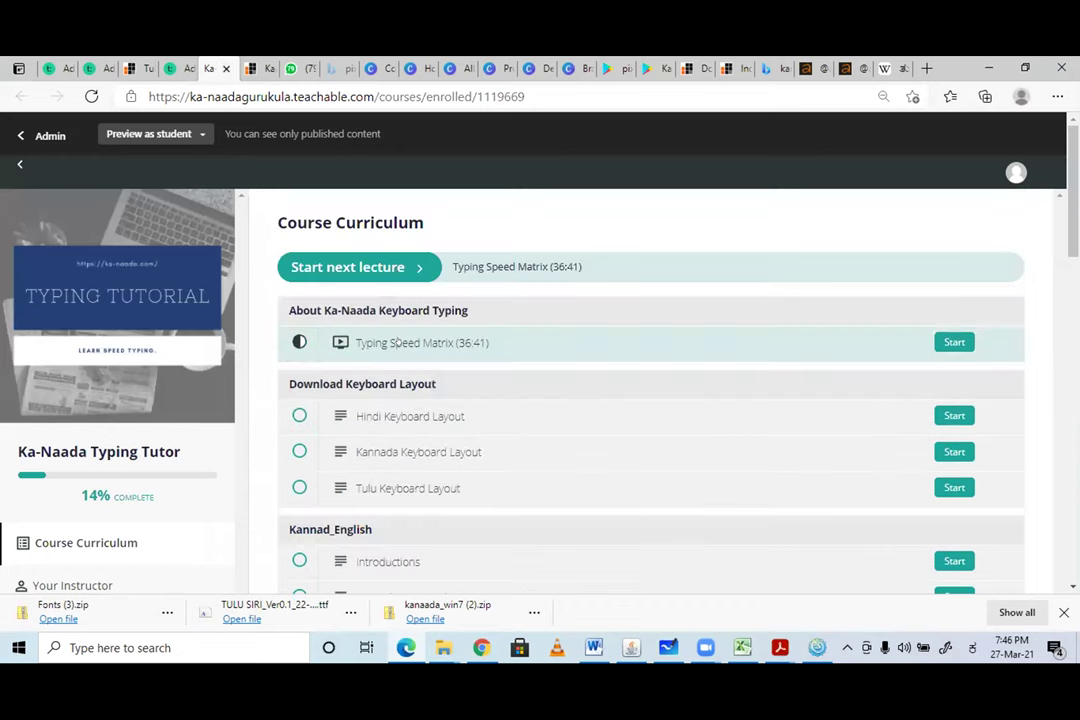
pyautogui.scroll(-2, 395, 342)
pyautogui.scroll(-1, 400, 385)
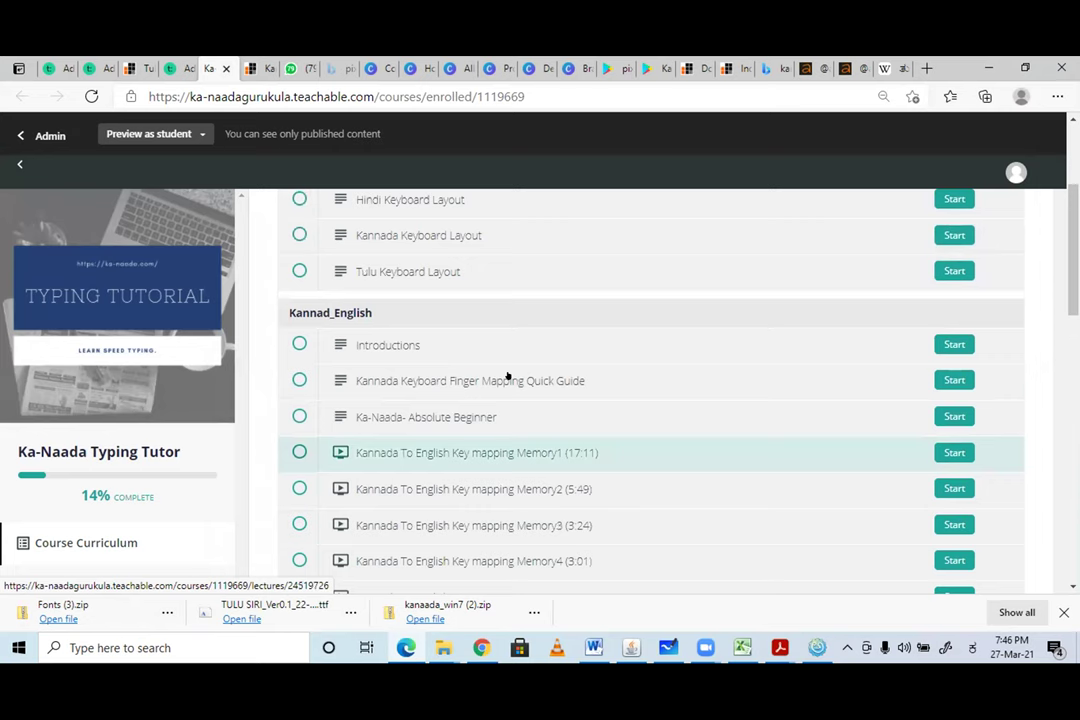
pyautogui.scroll(-1, 507, 376)
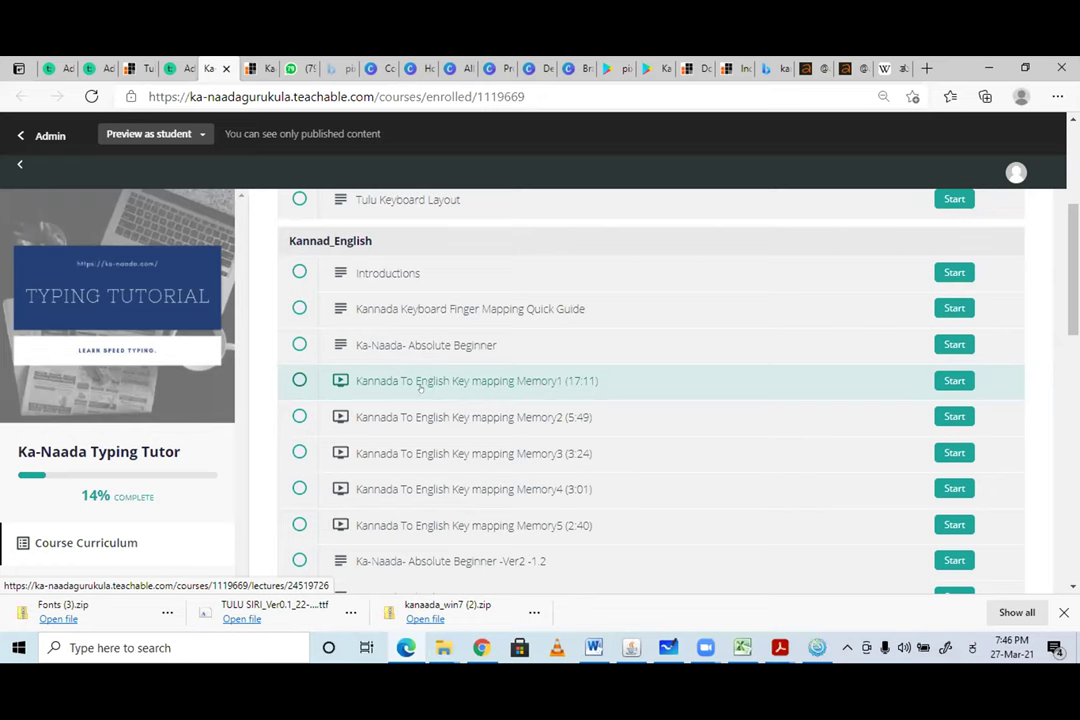
pyautogui.scroll(-1, 458, 403)
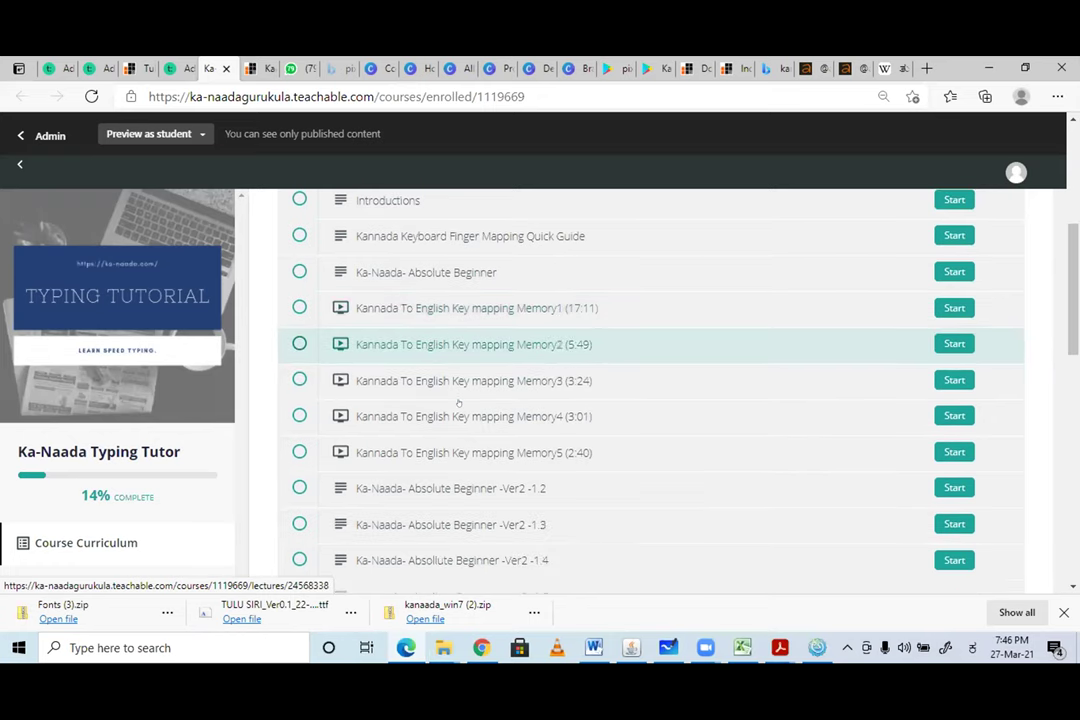
pyautogui.scroll(-2, 458, 403)
pyautogui.scroll(2, 458, 403)
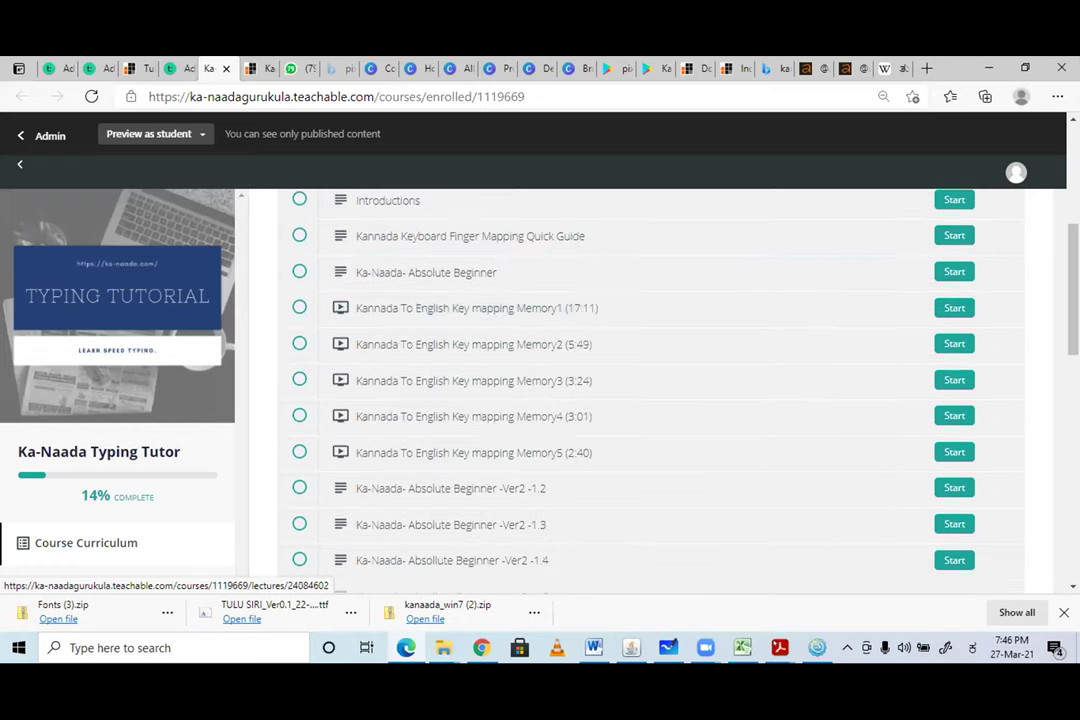
# - Switch to Acrobat Reader, study the Tulu keyboard layout in Tulu Sri.pdf, and return to Fingering_Kannada Keyboard.pdf
pyautogui.click(779, 648)
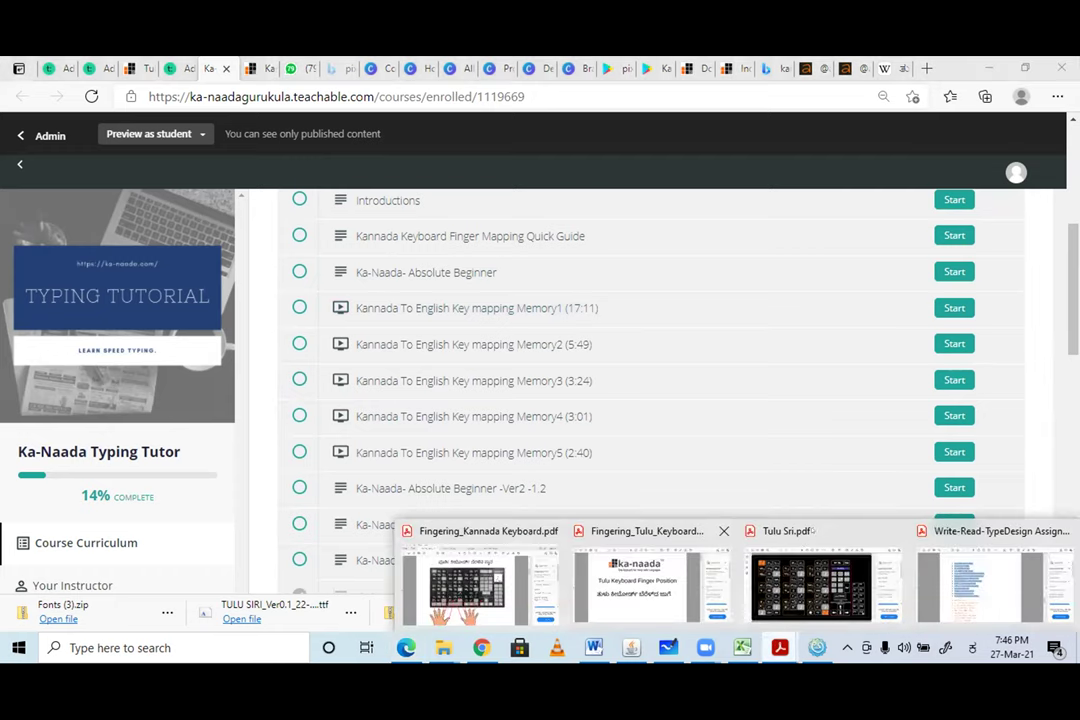
pyautogui.click(811, 570)
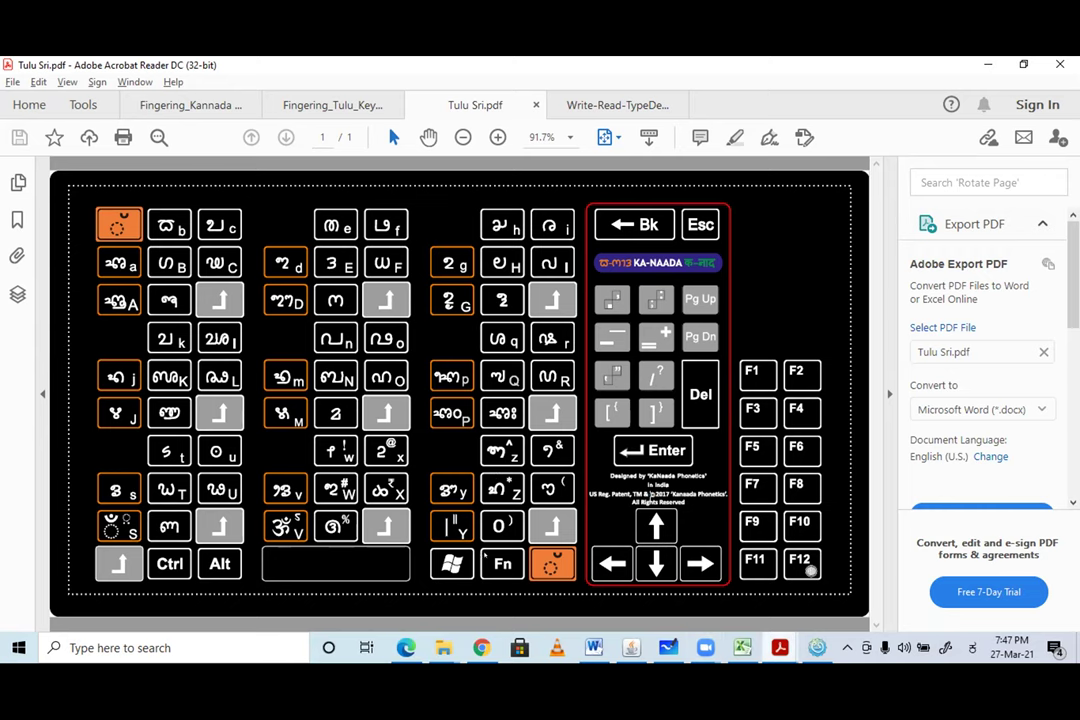
pyautogui.click(779, 648)
pyautogui.click(470, 580)
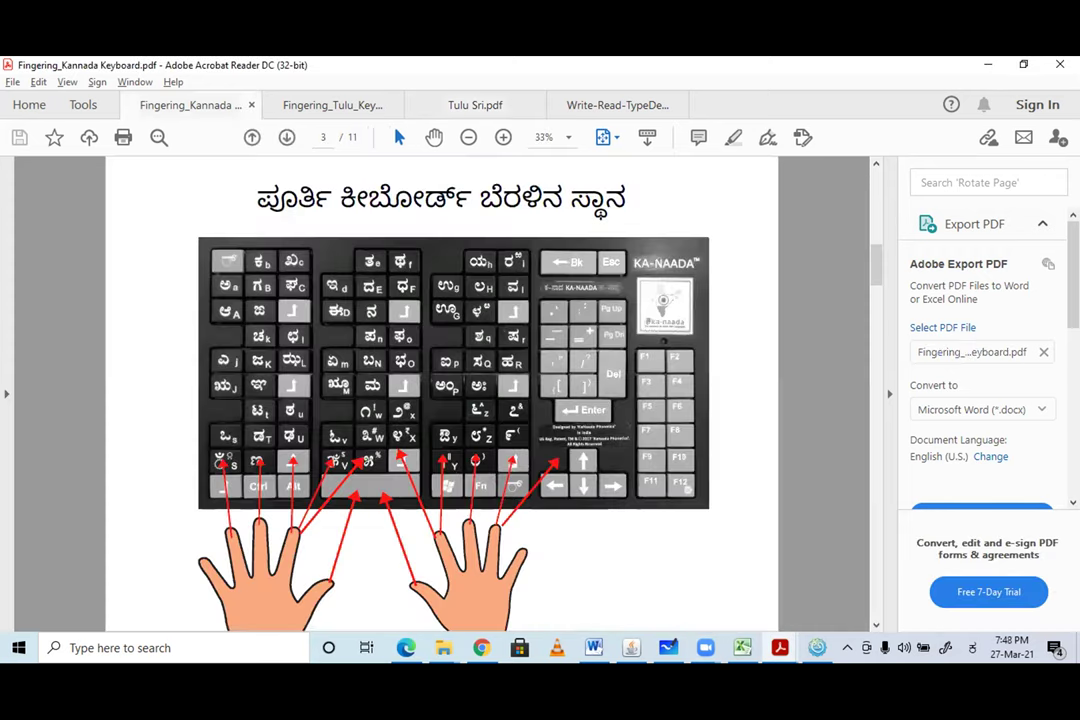
# - Examine the finger-position diagrams in the Kannada guide from page 4 through page 11, one page after another
pyautogui.press('Right')
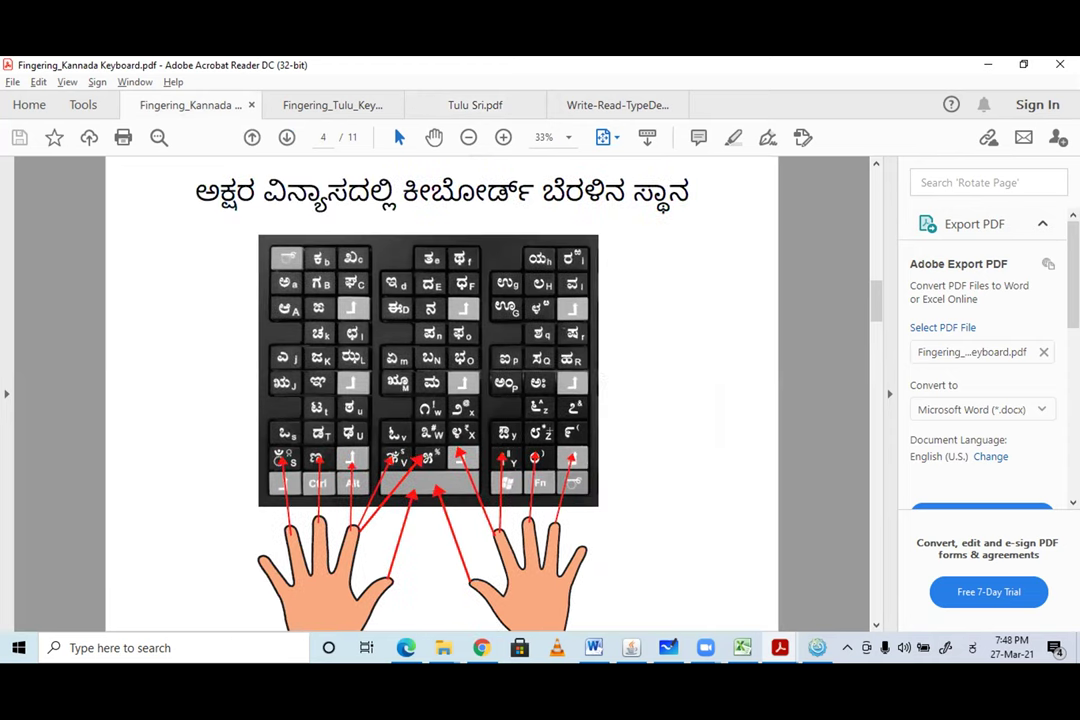
pyautogui.press('Right')
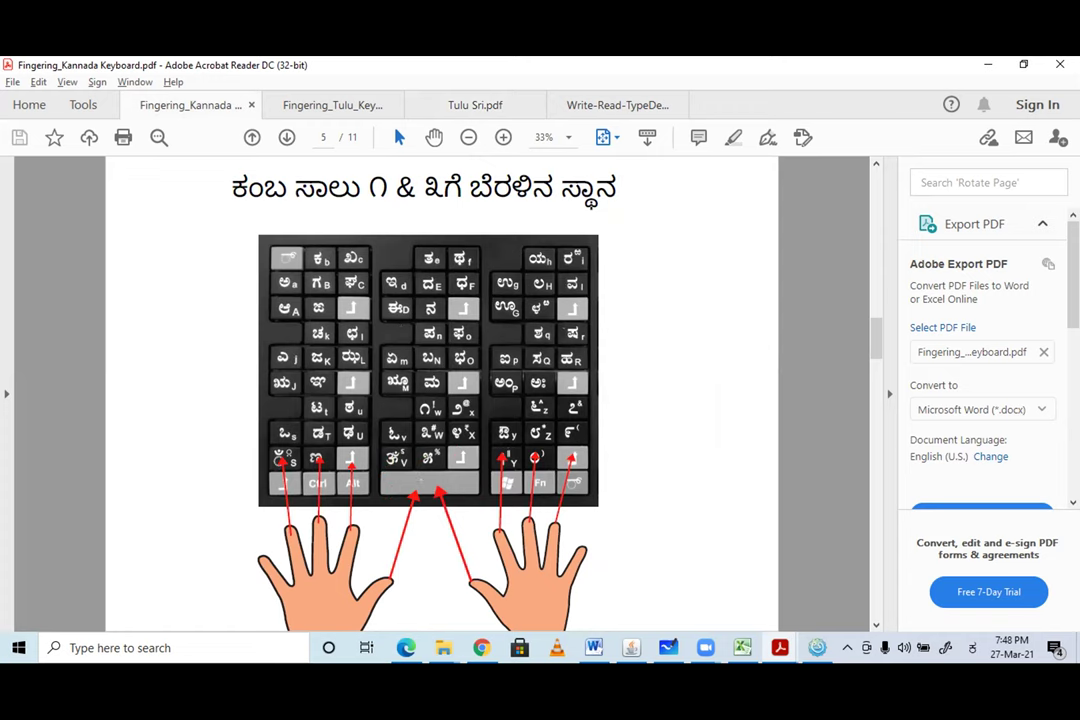
pyautogui.press('Right')
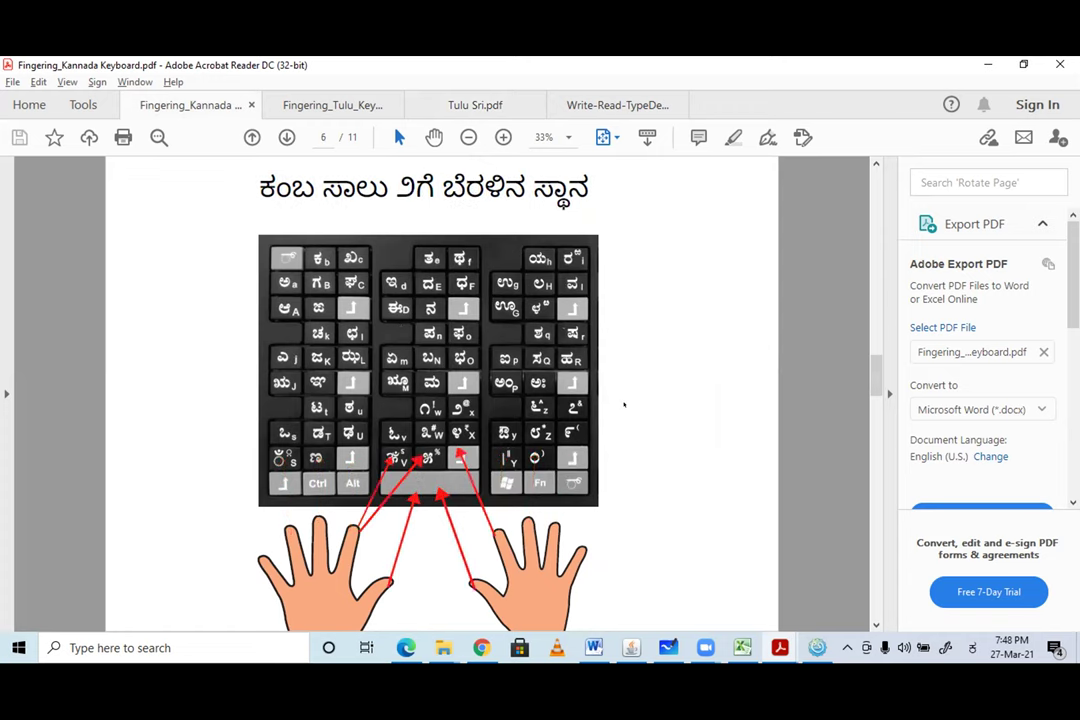
pyautogui.press('Right')
pyautogui.press('Right')
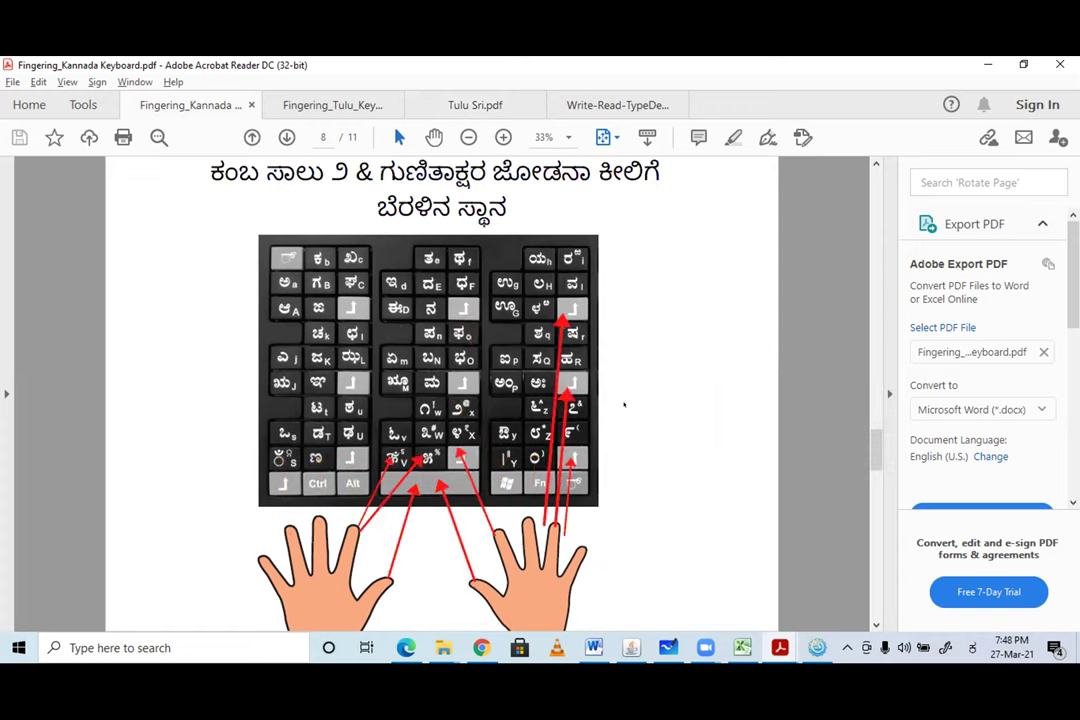
pyautogui.press('Right')
pyautogui.press('Right')
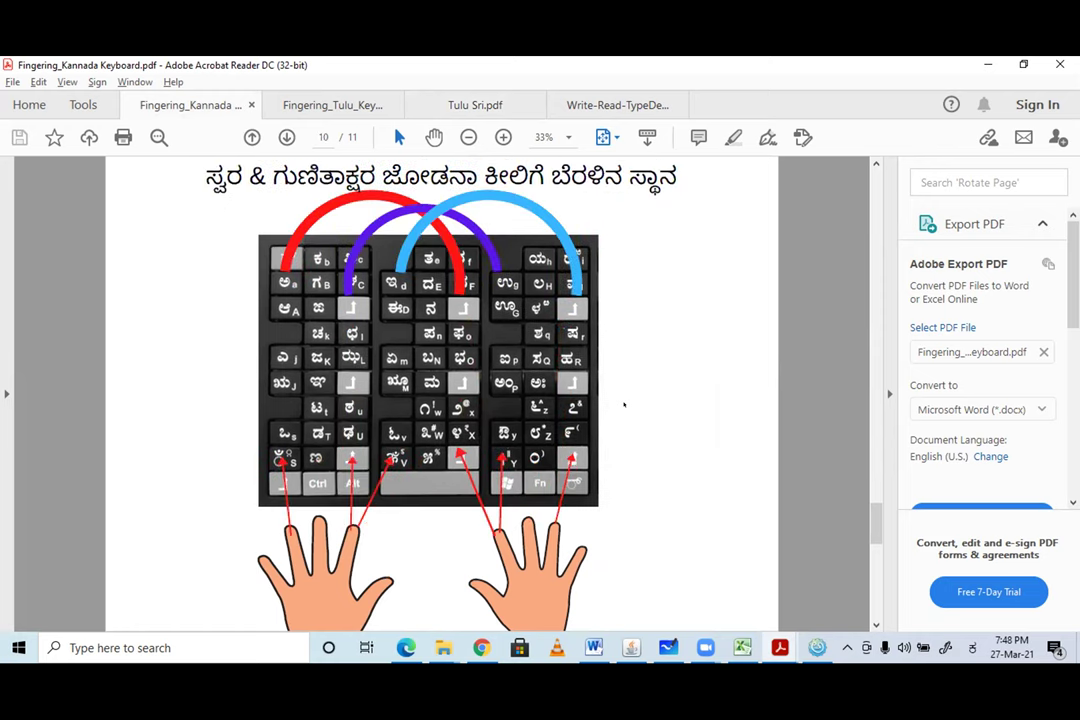
pyautogui.press('Right')
pyautogui.scroll(-2, 447, 343)
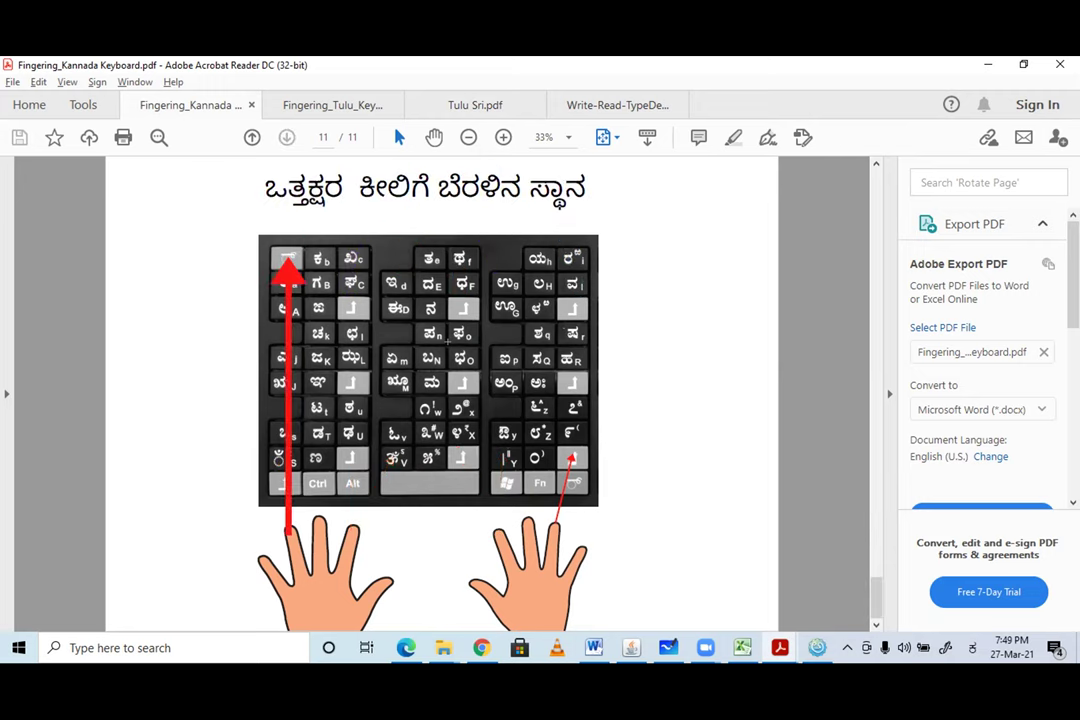
# - Review the Kannada finger-position pages backwards to the letter-combination table on page 2, and return to page 11
pyautogui.scroll(2, 447, 343)
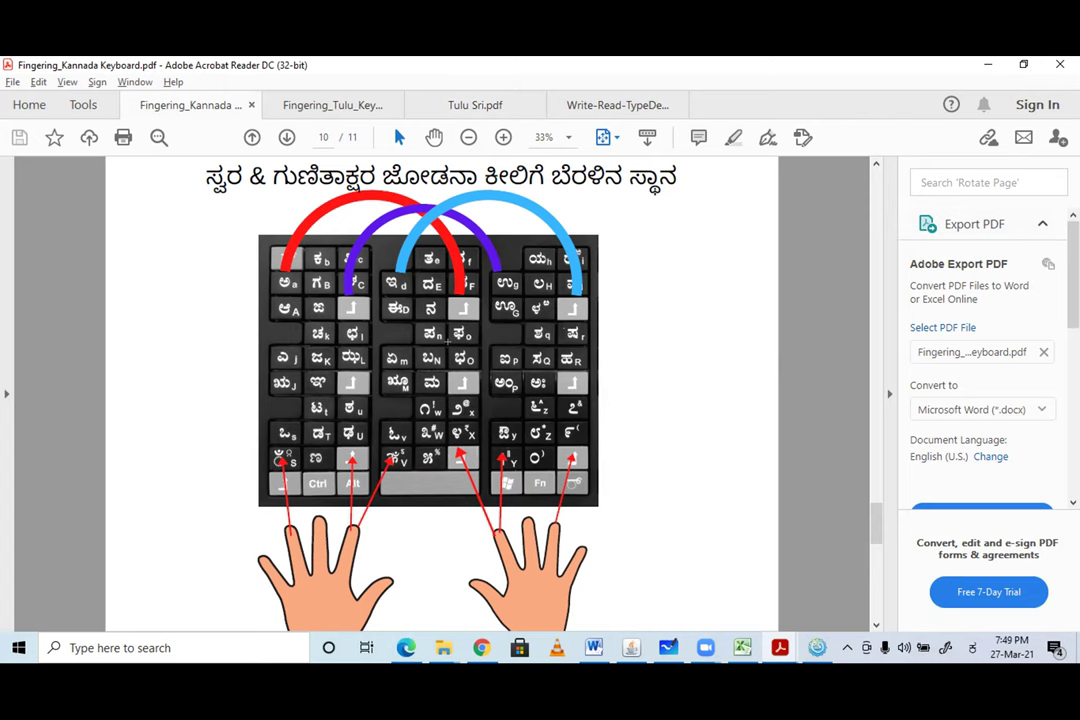
pyautogui.scroll(4, 447, 343)
pyautogui.scroll(2, 447, 342)
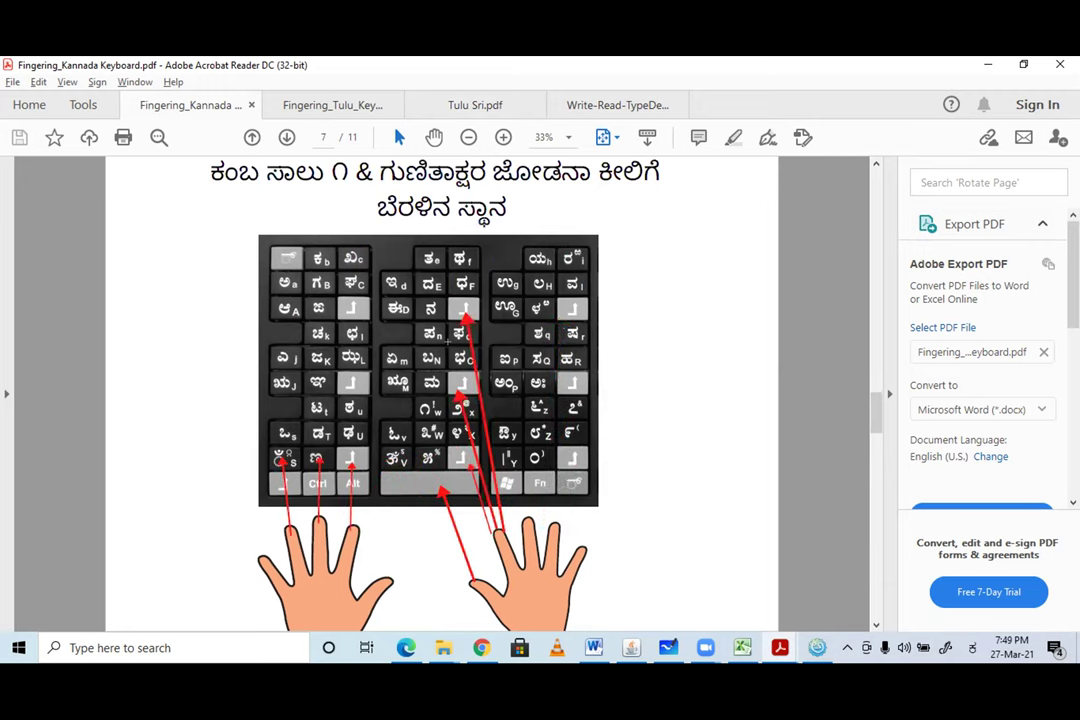
pyautogui.scroll(2, 446, 343)
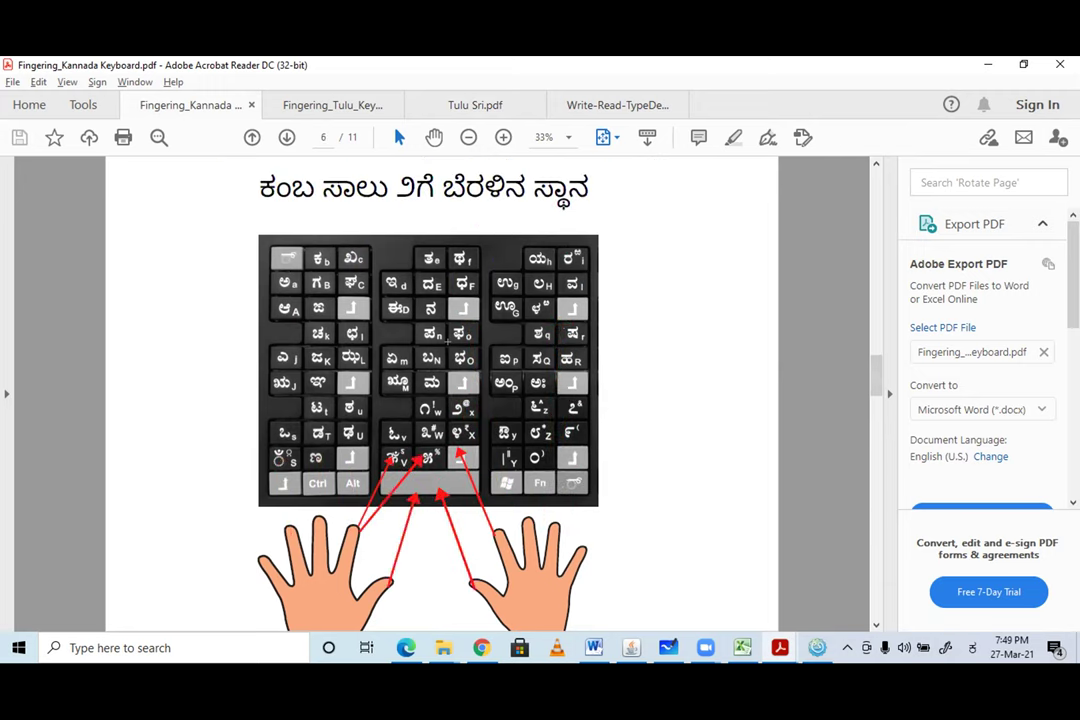
pyautogui.scroll(4, 447, 343)
pyautogui.scroll(4, 447, 343)
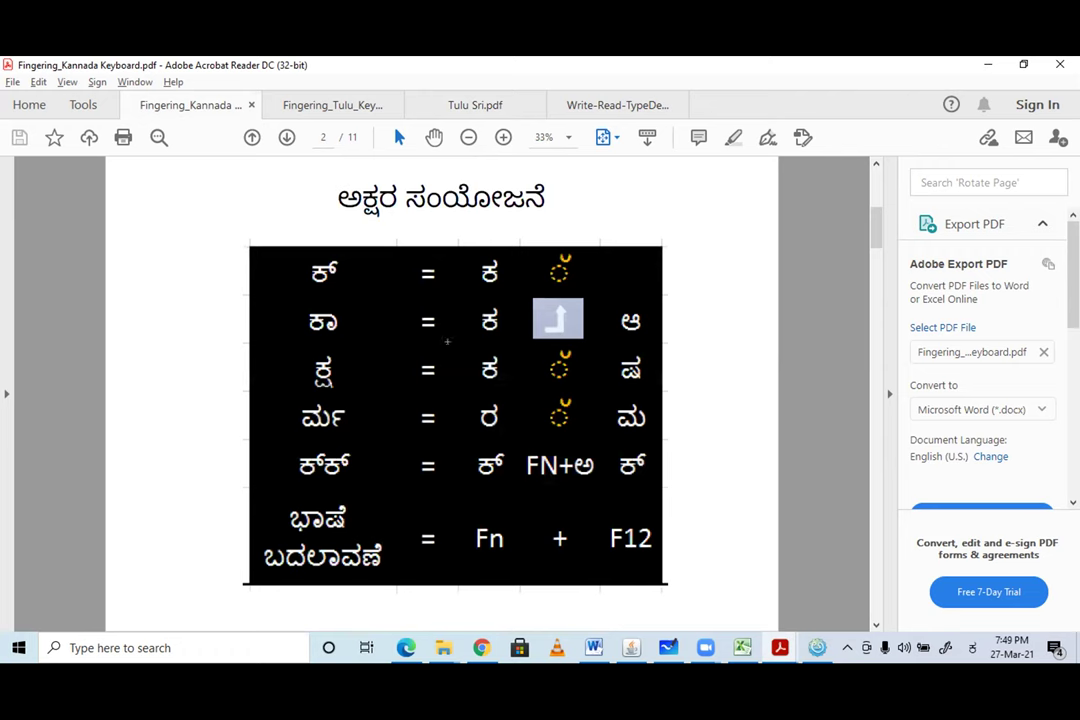
pyautogui.scroll(-4, 447, 343)
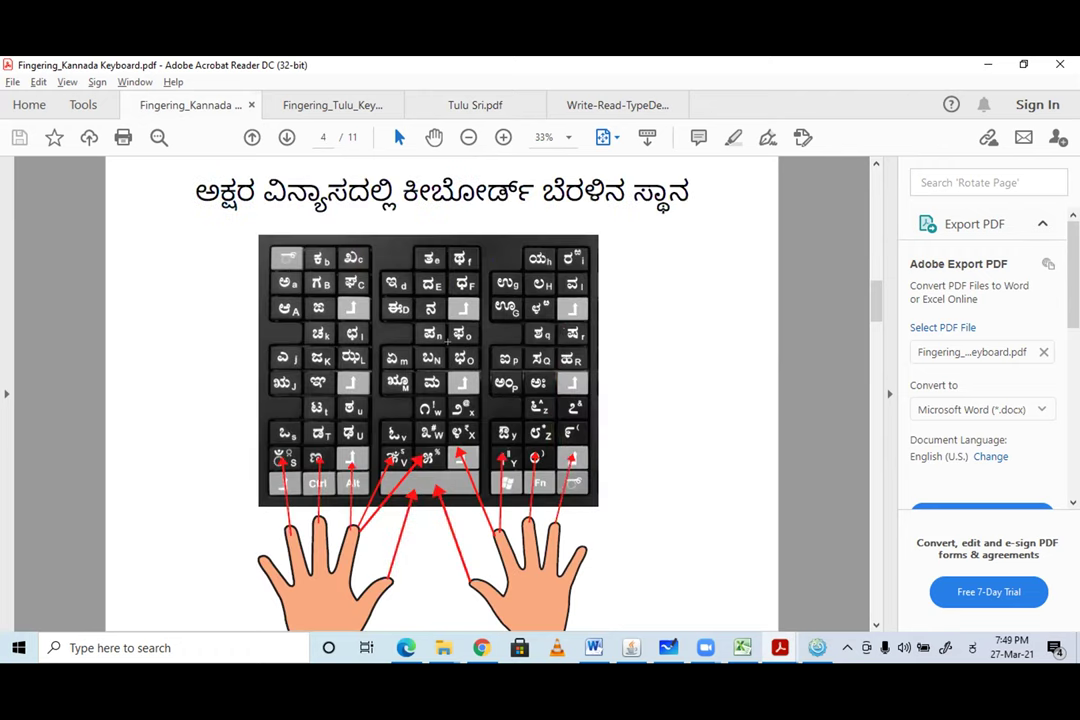
pyautogui.scroll(-10, 447, 343)
pyautogui.scroll(-2, 447, 343)
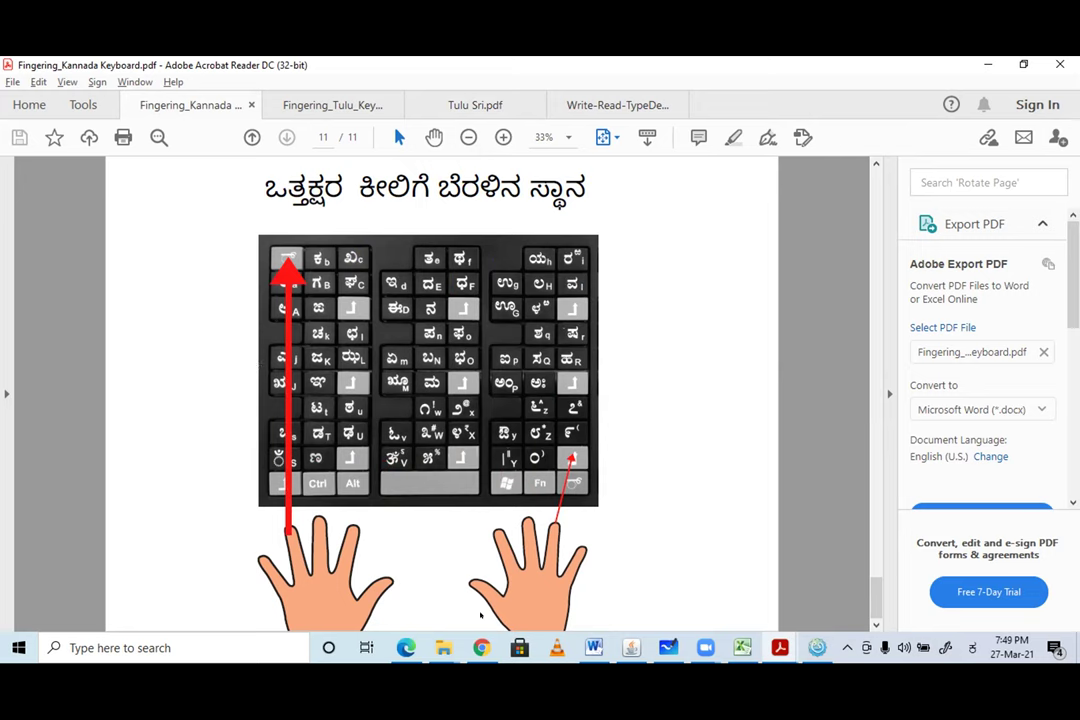
# - In File Explorer, go from the Online workshop folder into Layouts and open Fingering_Tulu_Keyboard
pyautogui.moveTo(660, 646)
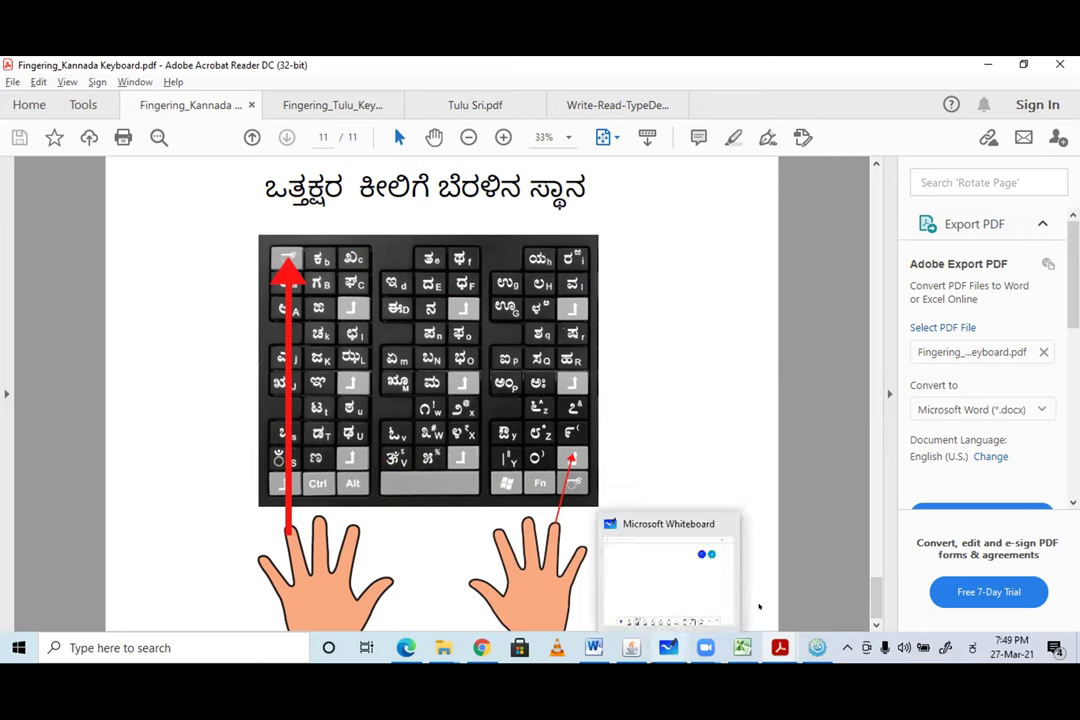
pyautogui.click(779, 648)
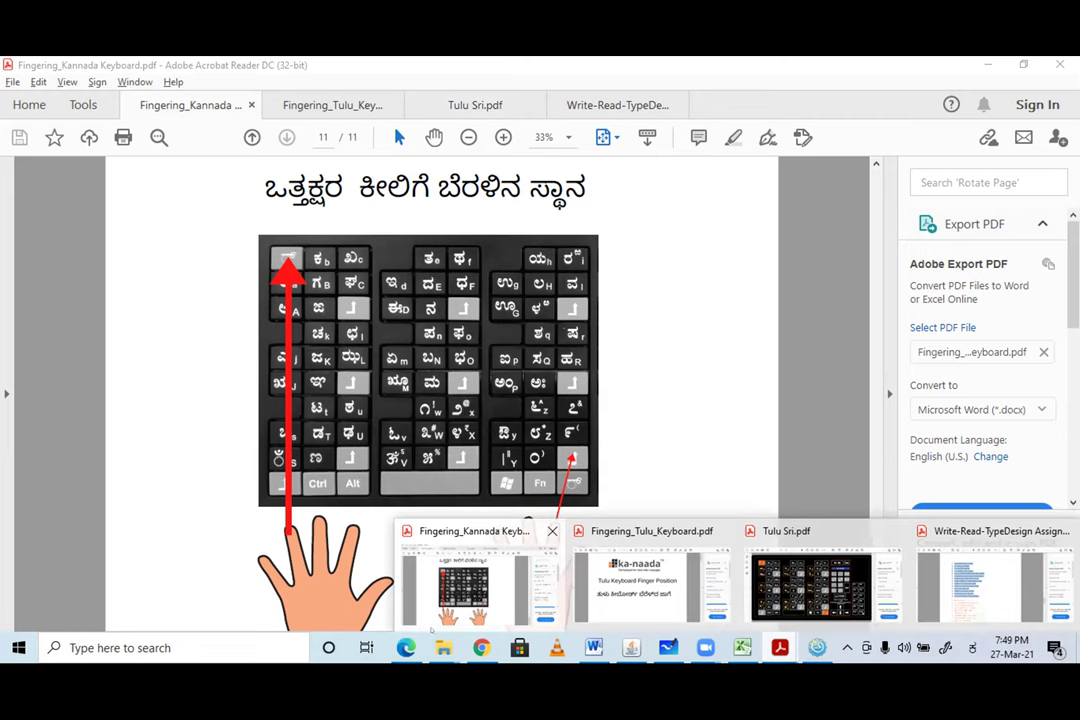
pyautogui.moveTo(443, 648)
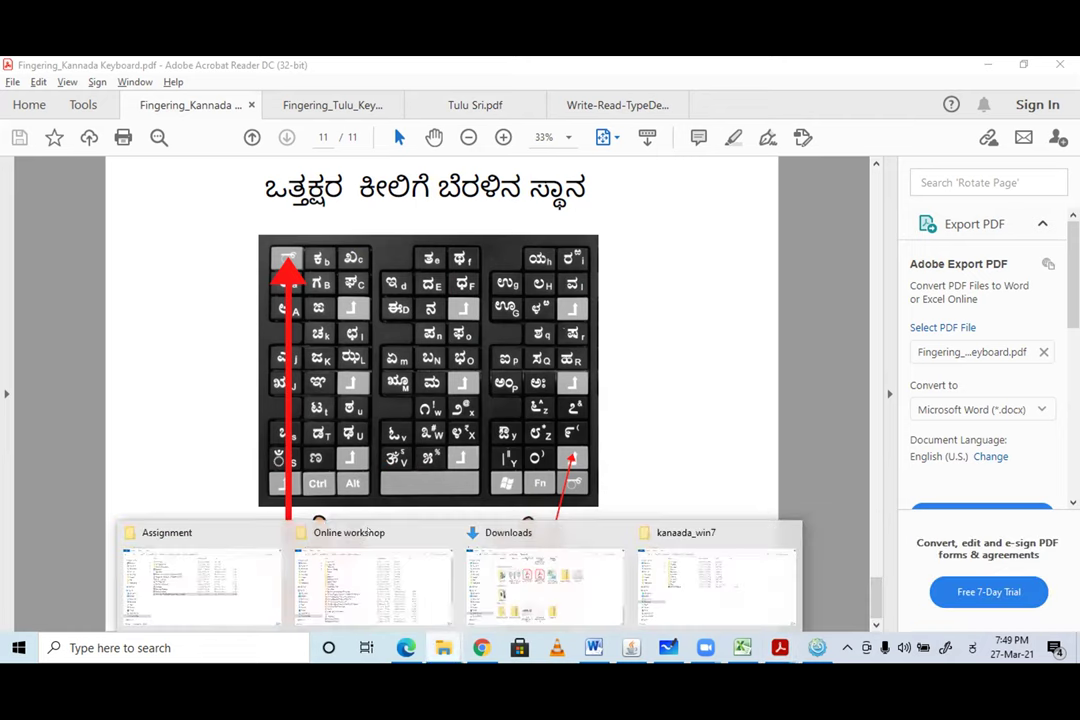
pyautogui.click(358, 575)
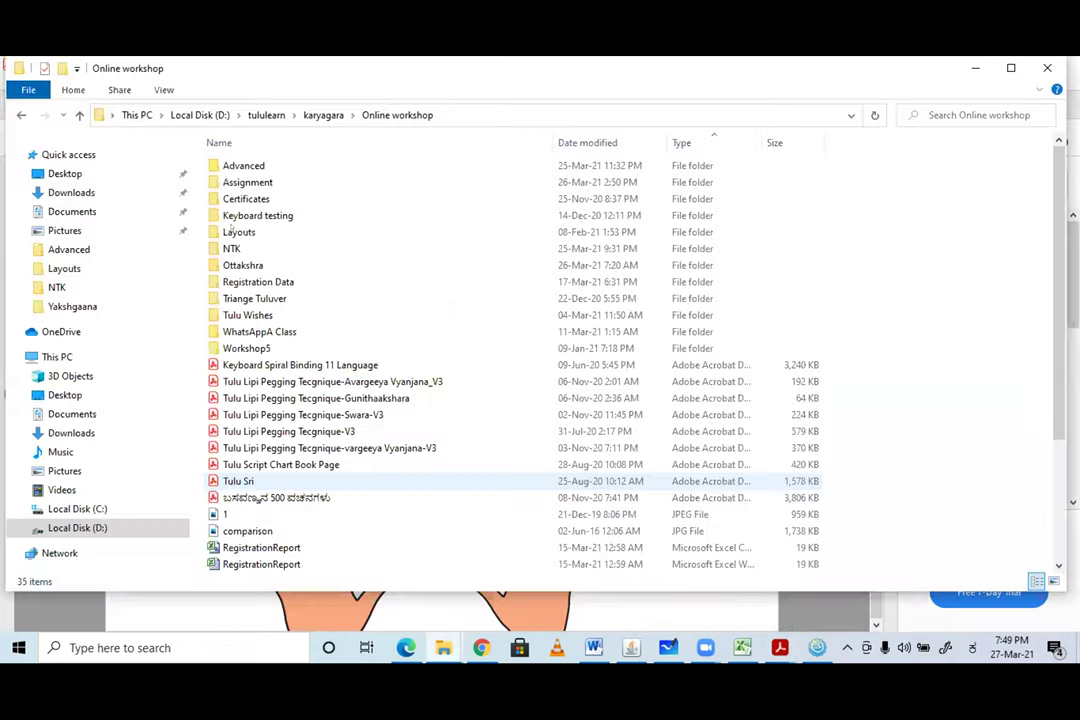
pyautogui.doubleClick(228, 232)
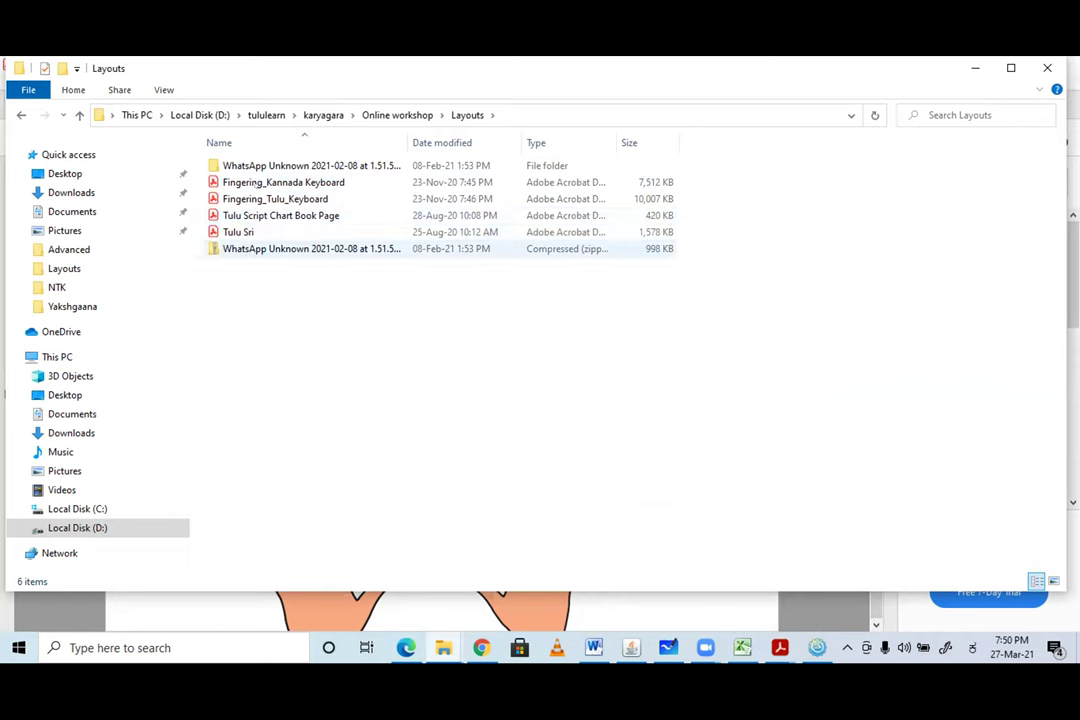
pyautogui.click(248, 199)
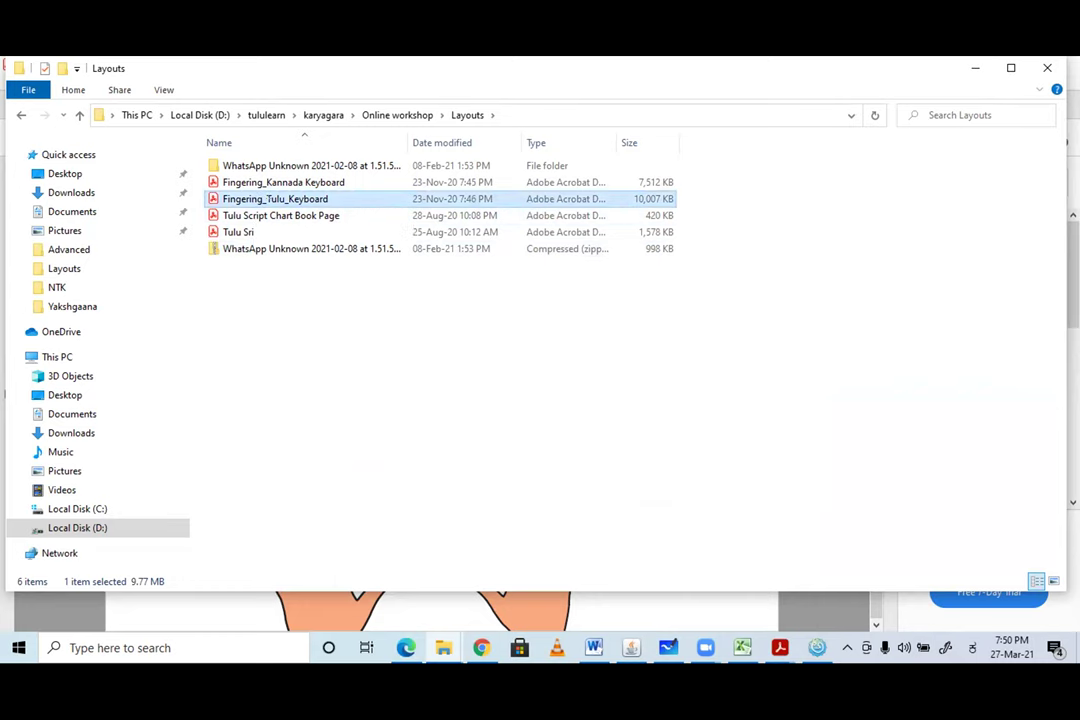
pyautogui.press('Return')
# - View the last page of the Tulu fingering guide, then go to the full-keyboard finger-position diagram on page 3
pyautogui.press('End')
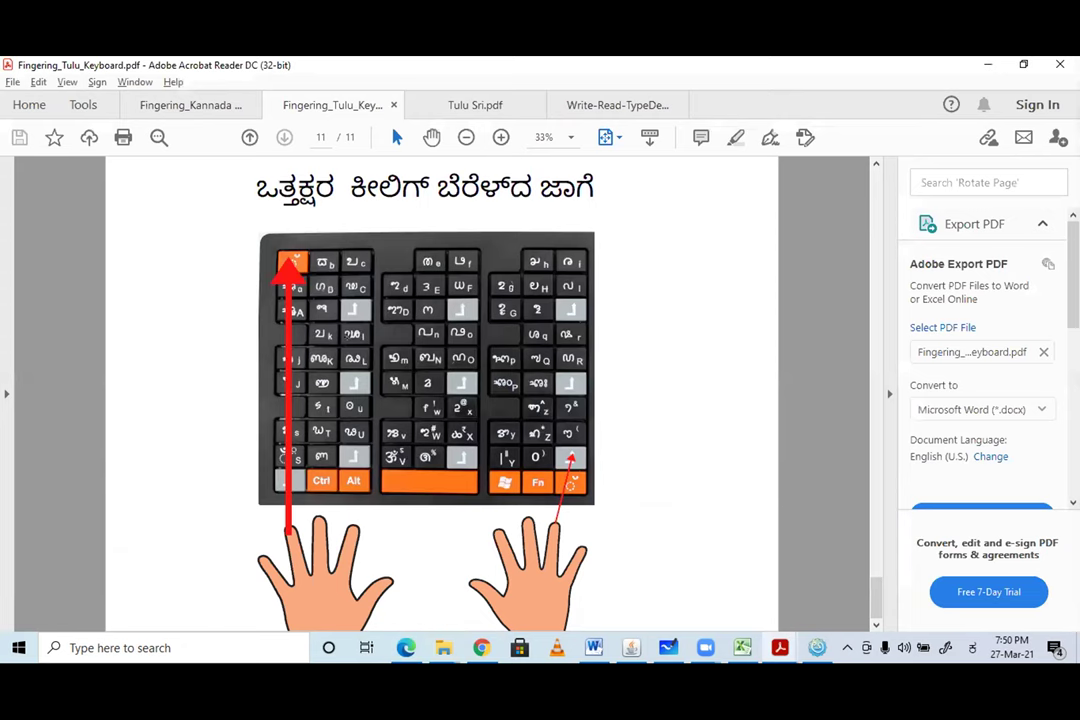
pyautogui.press('Home')
pyautogui.press('pagedown')
pyautogui.press('pagedown')
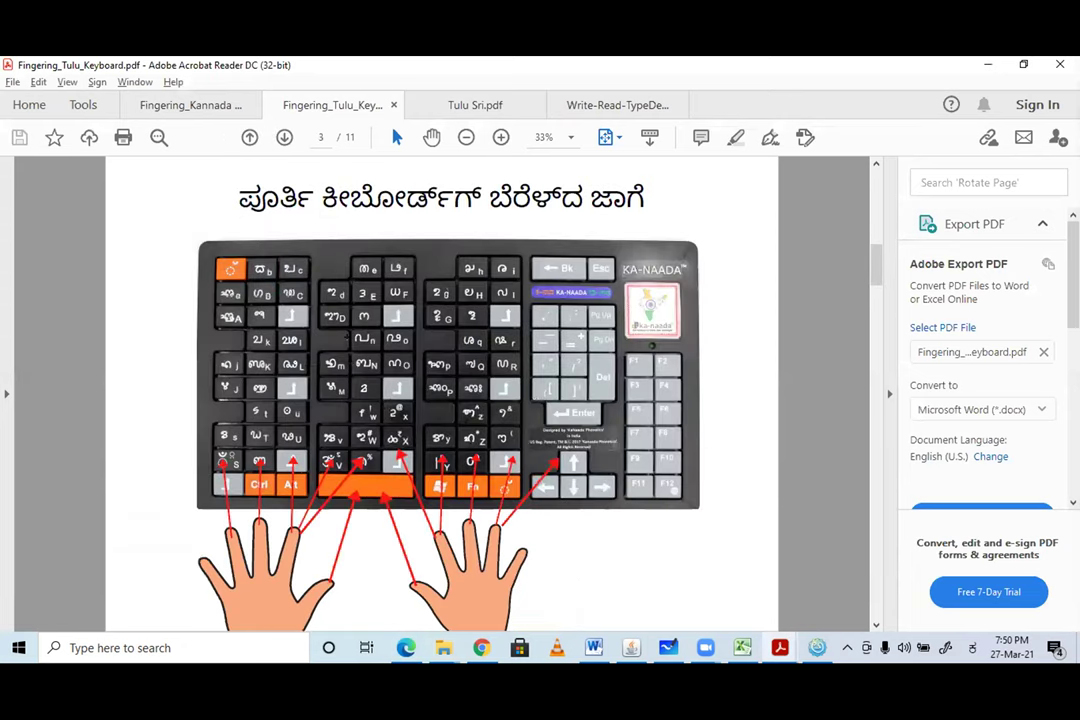
# - Switch to the Layouts folder in File Explorer and open Tulu Sri, dismissing the reading-options dialog to view the Tulu keyboard layout
pyautogui.press('pagedown')
pyautogui.press('pagedown')
pyautogui.hotkey('alt', 'Tab')
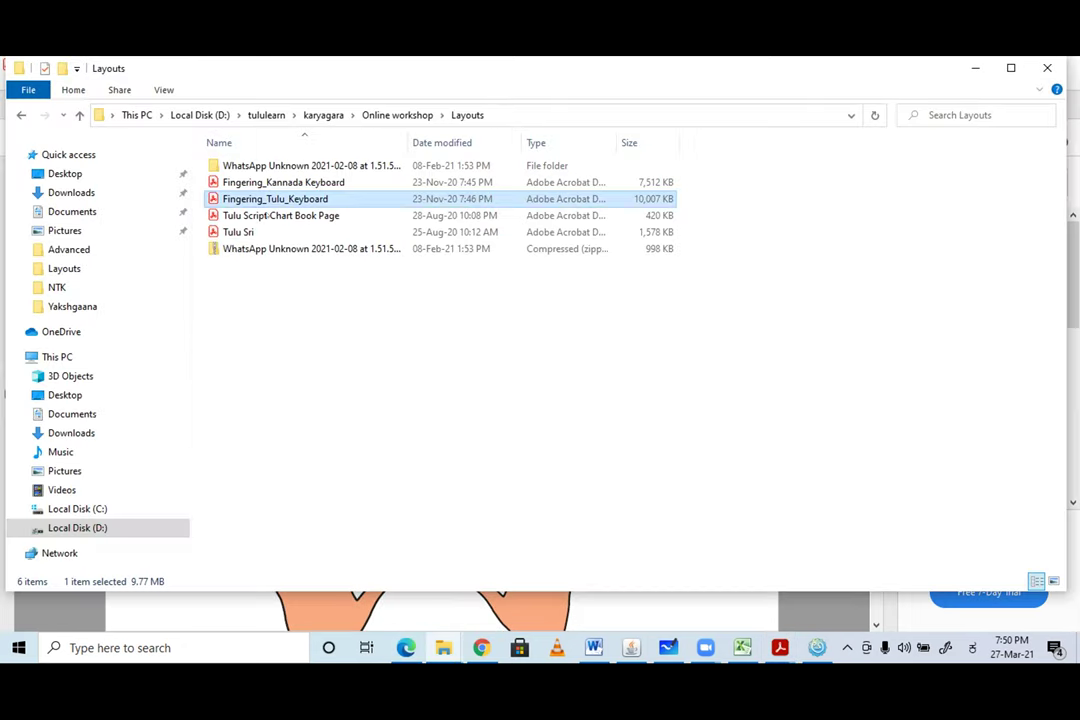
pyautogui.click(280, 215)
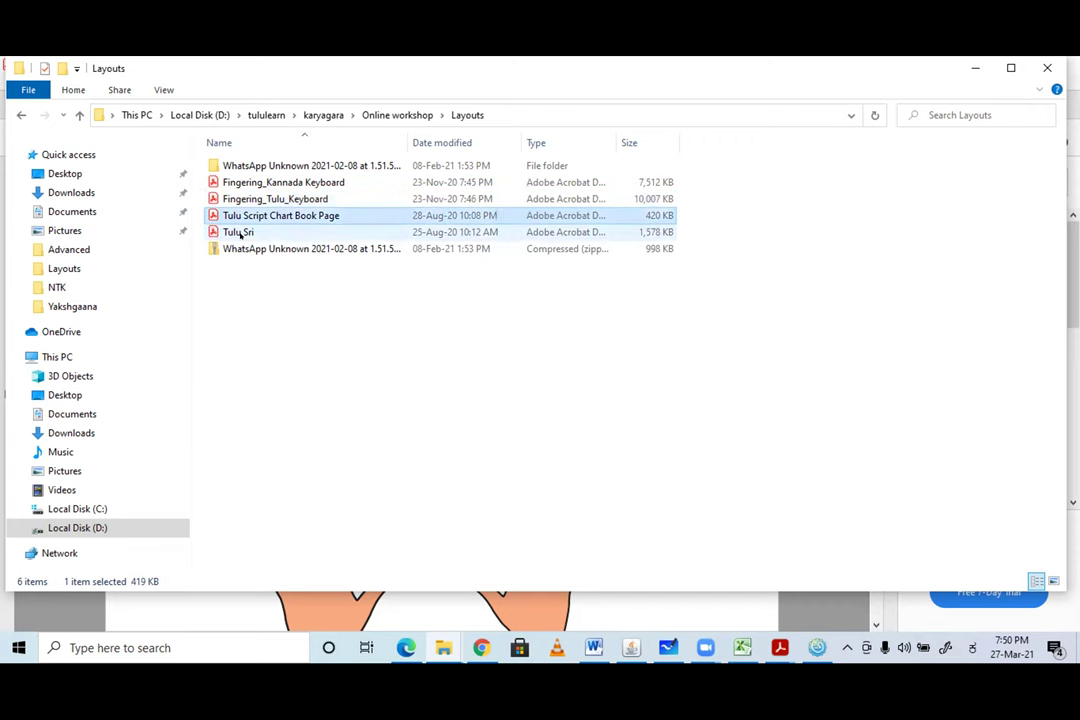
pyautogui.doubleClick(240, 232)
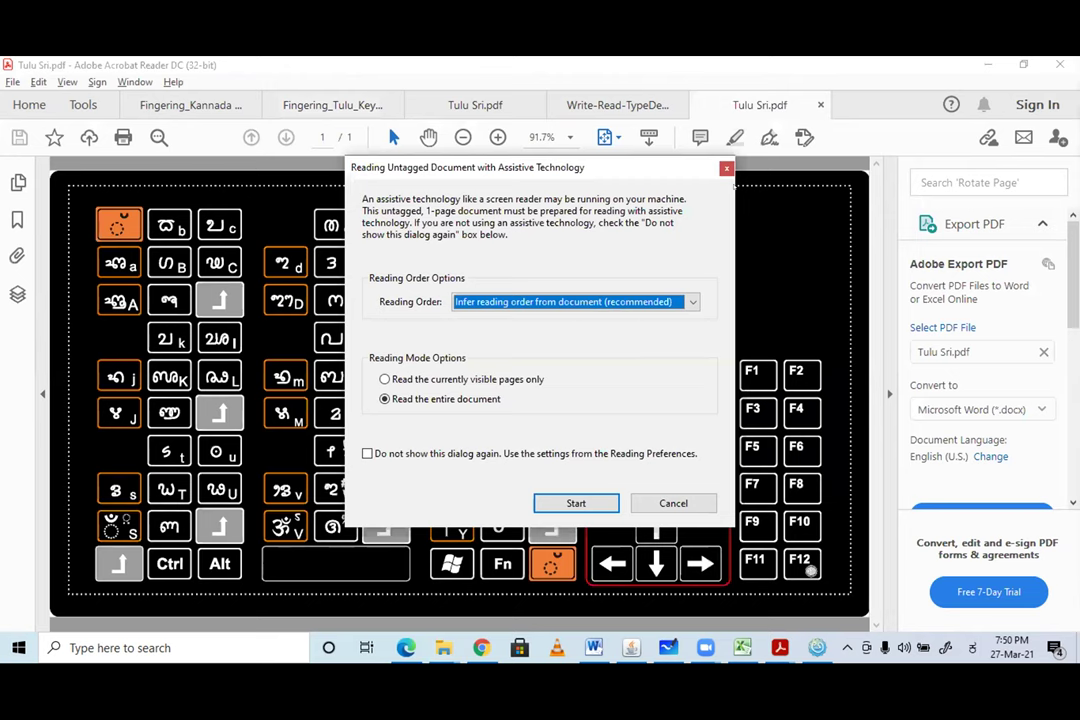
pyautogui.press('Escape')
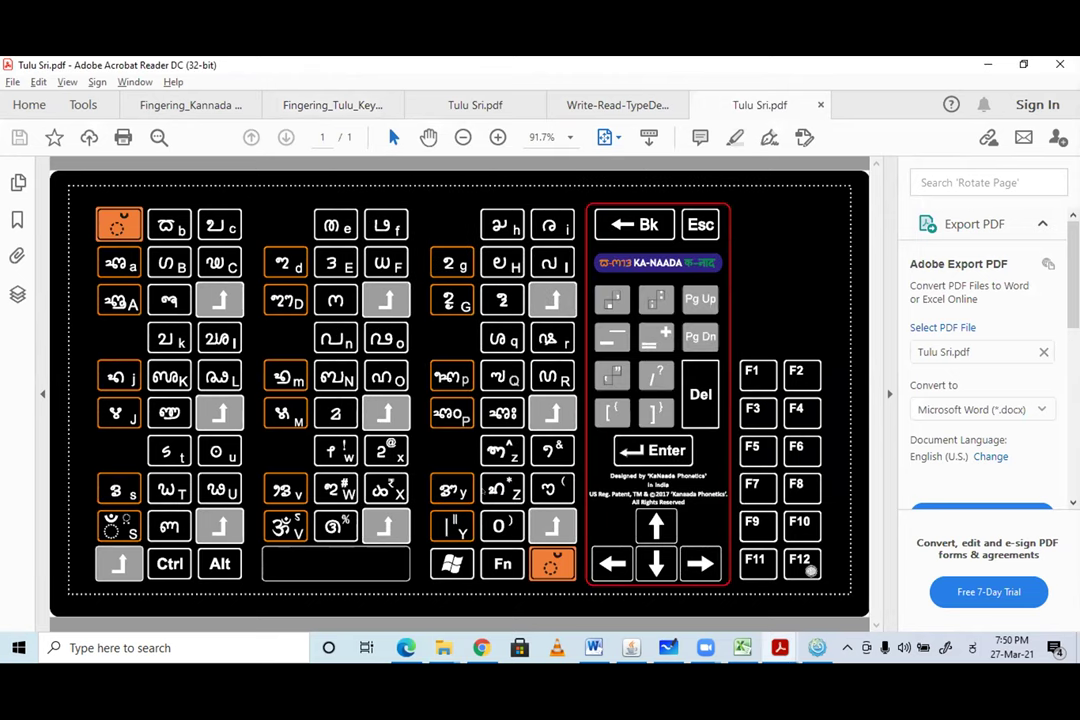
# - From the Online workshop folder, open Keyboard Spiral Binding 11 Language and dismiss its reading-options dialog
pyautogui.hotkey('alt', 'Tab')
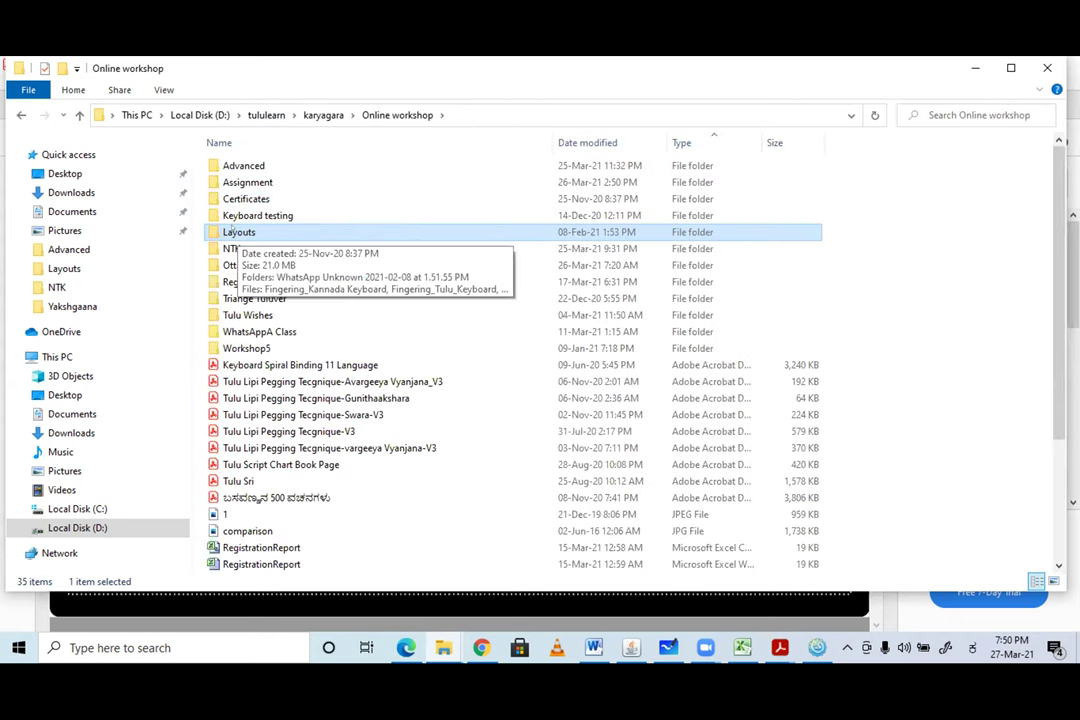
pyautogui.doubleClick(232, 236)
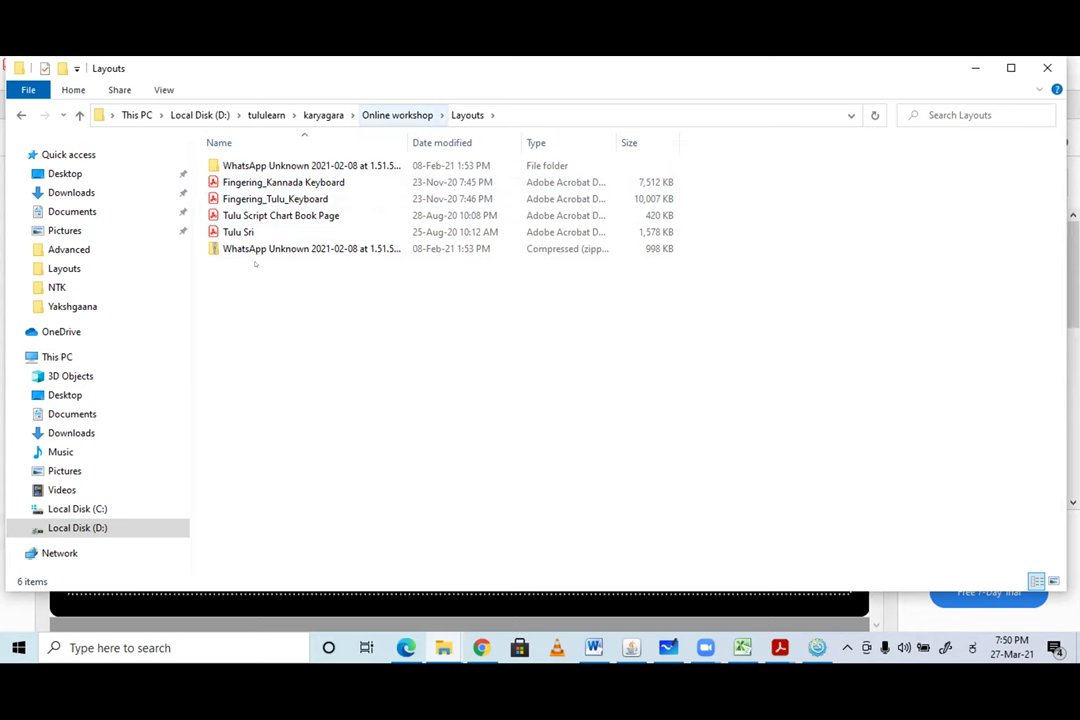
pyautogui.hotkey('alt', 'Up')
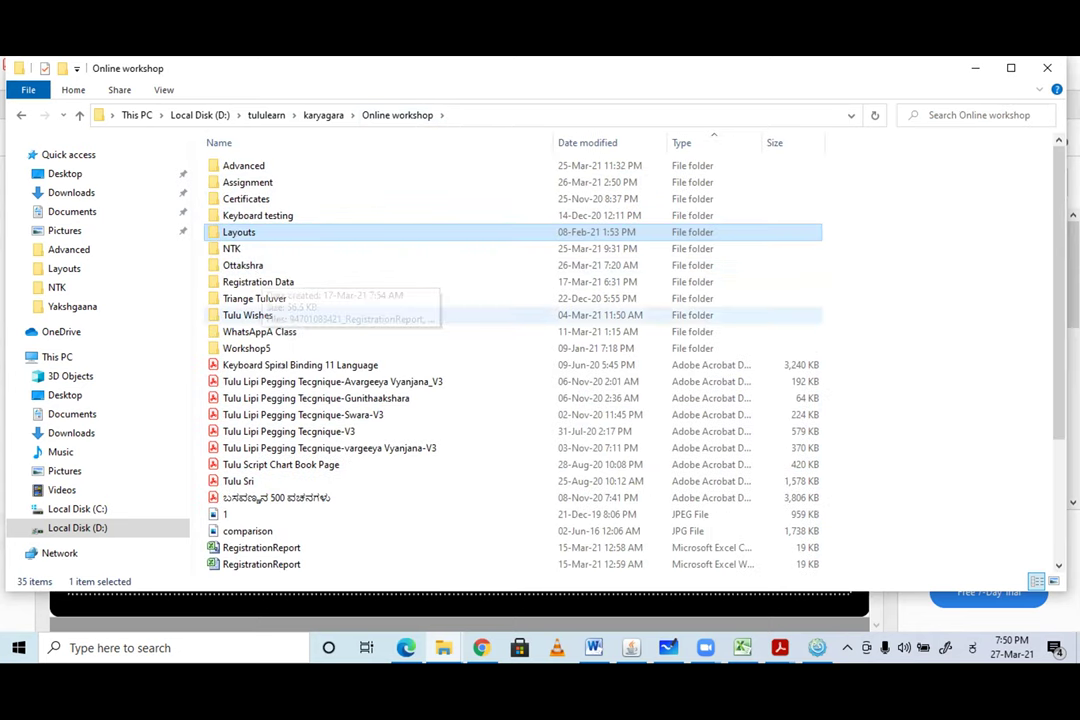
pyautogui.click(286, 365)
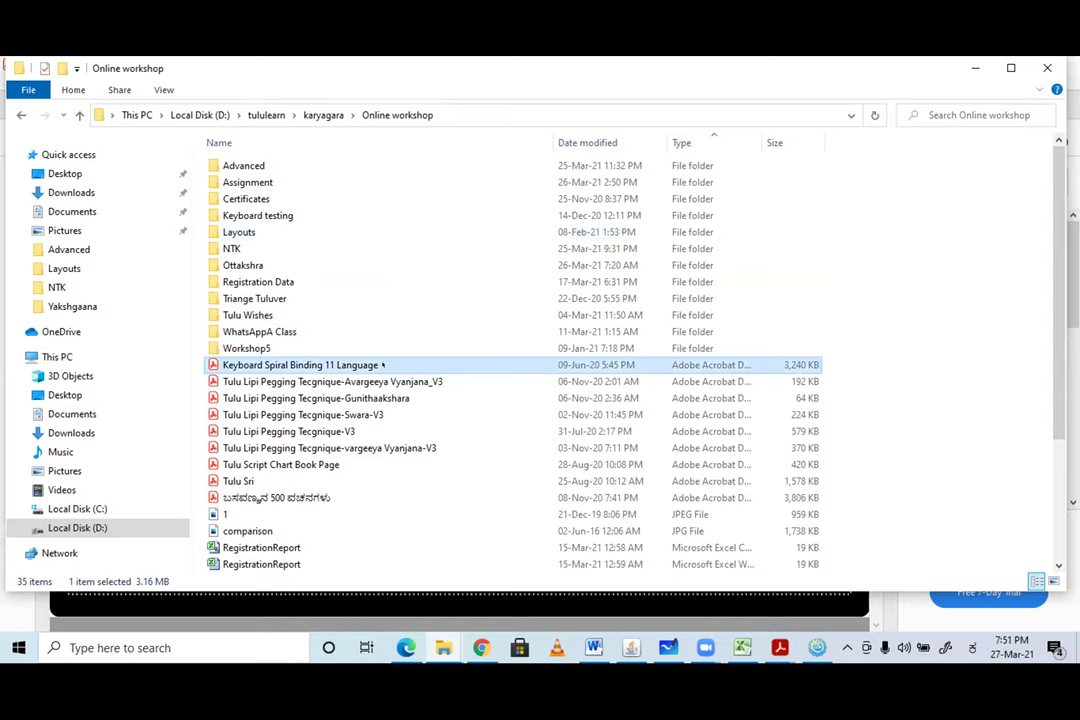
pyautogui.doubleClick(382, 365)
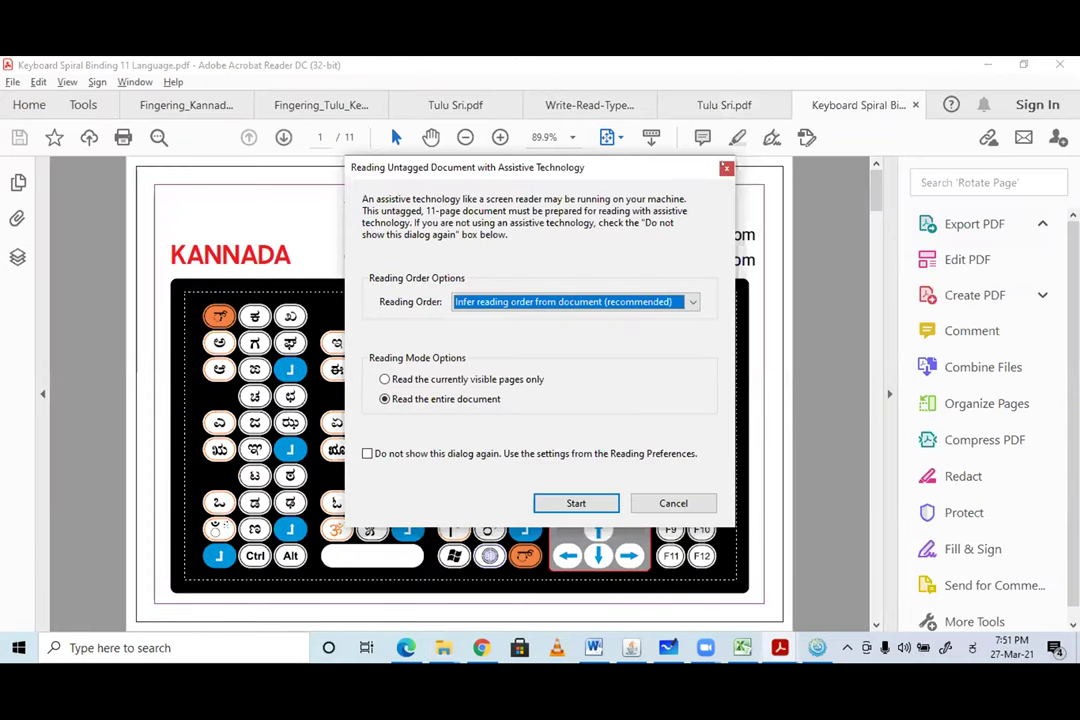
pyautogui.click(726, 168)
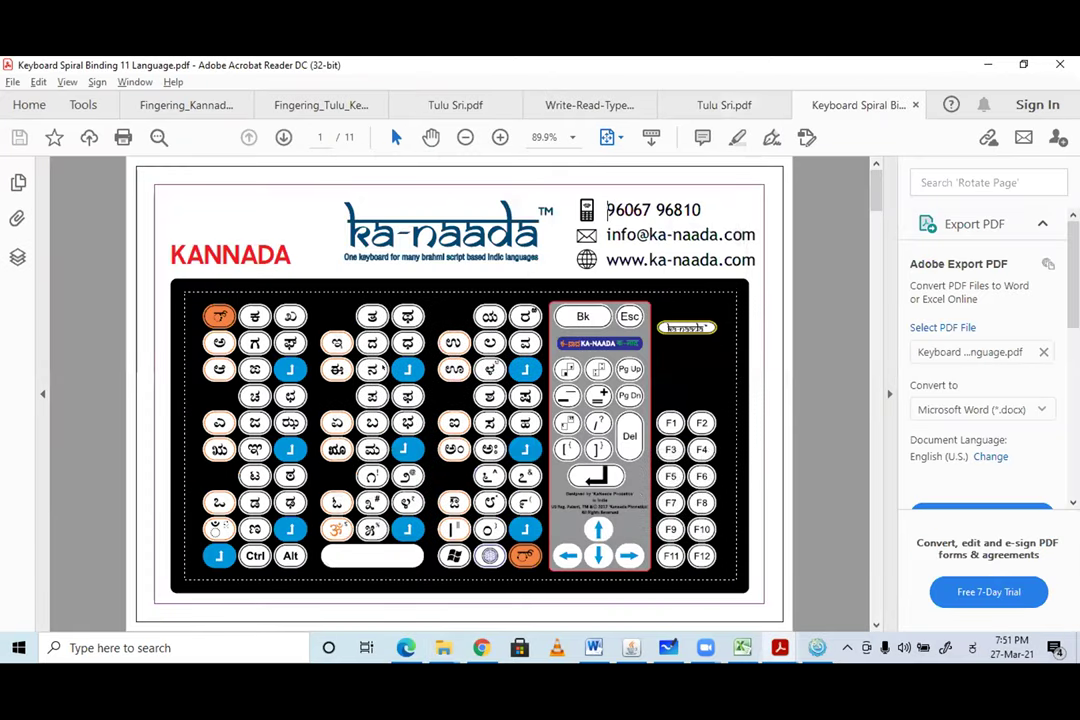
# - Examine the keyboard layouts of all languages, from Kannada on page 1 through Telugu on page 11
pyautogui.press('pagedown')
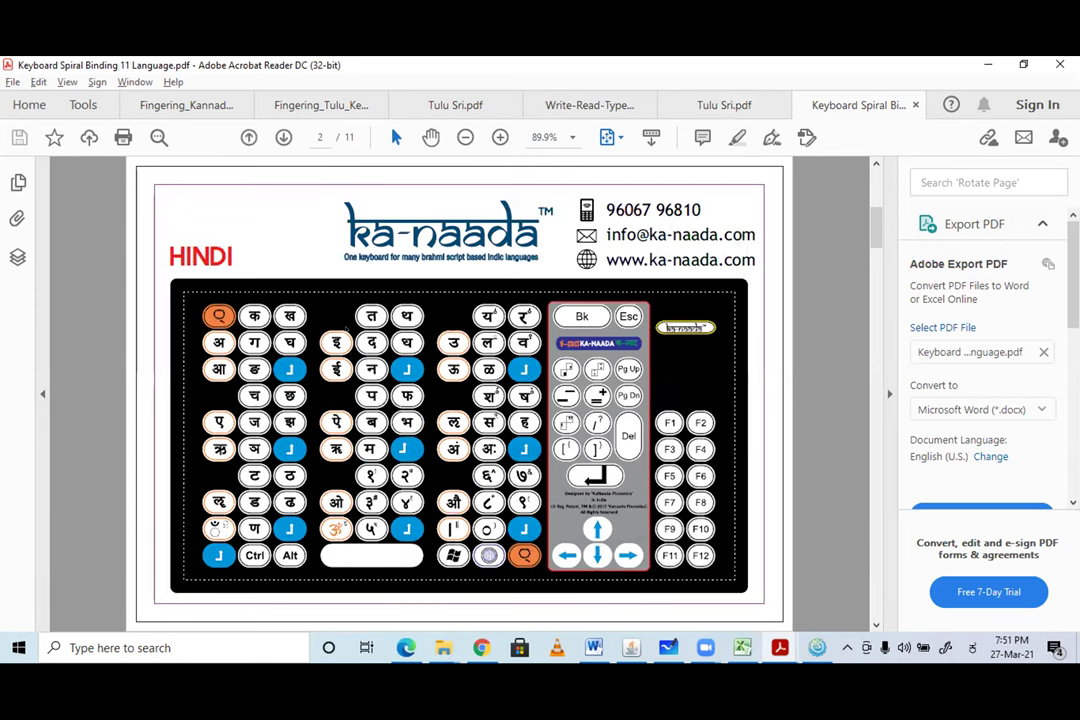
pyautogui.press('pagedown')
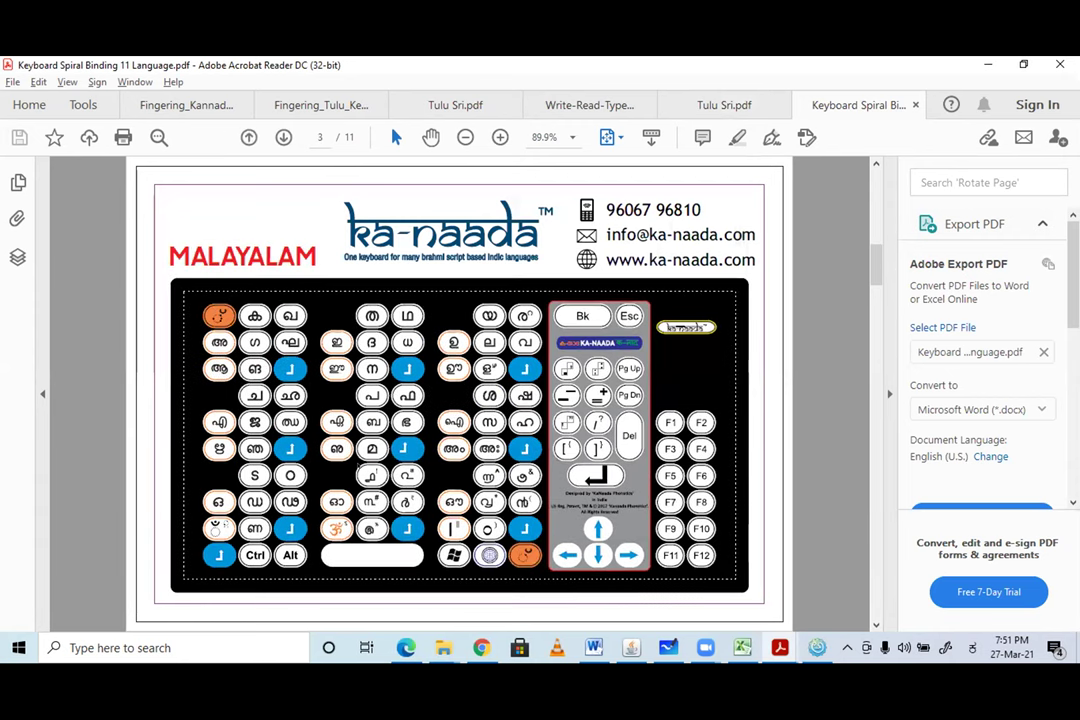
pyautogui.press('pagedown')
pyautogui.press('pagedown')
pyautogui.press('pagedown')
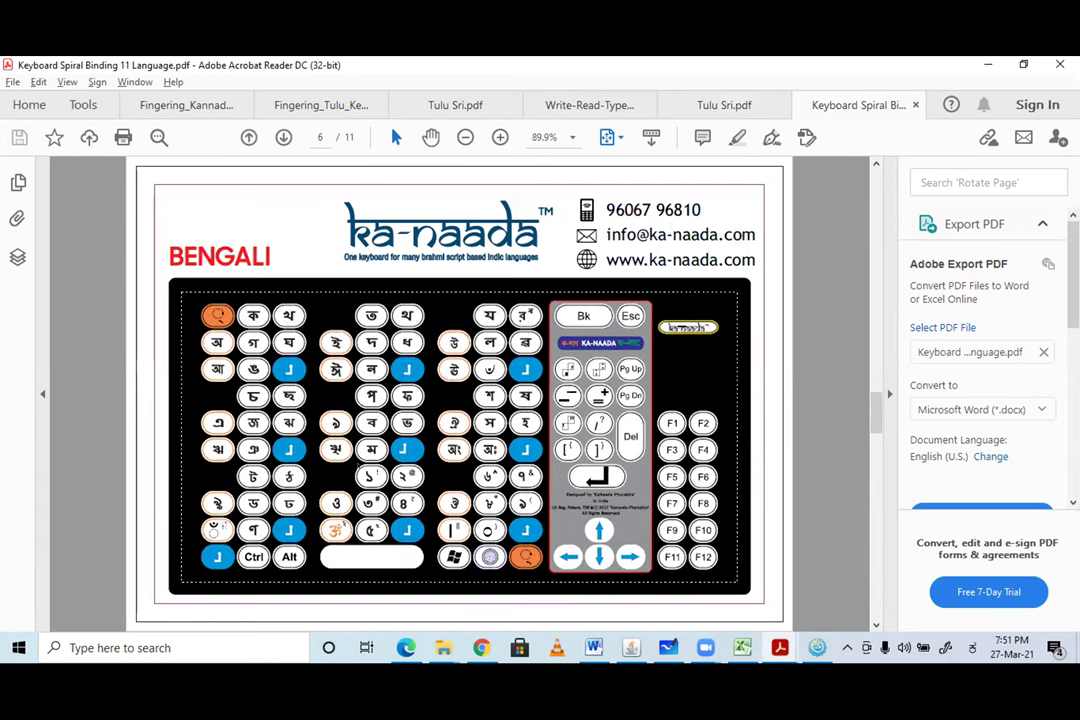
pyautogui.press('pagedown')
pyautogui.press('pagedown')
pyautogui.press('pagedown')
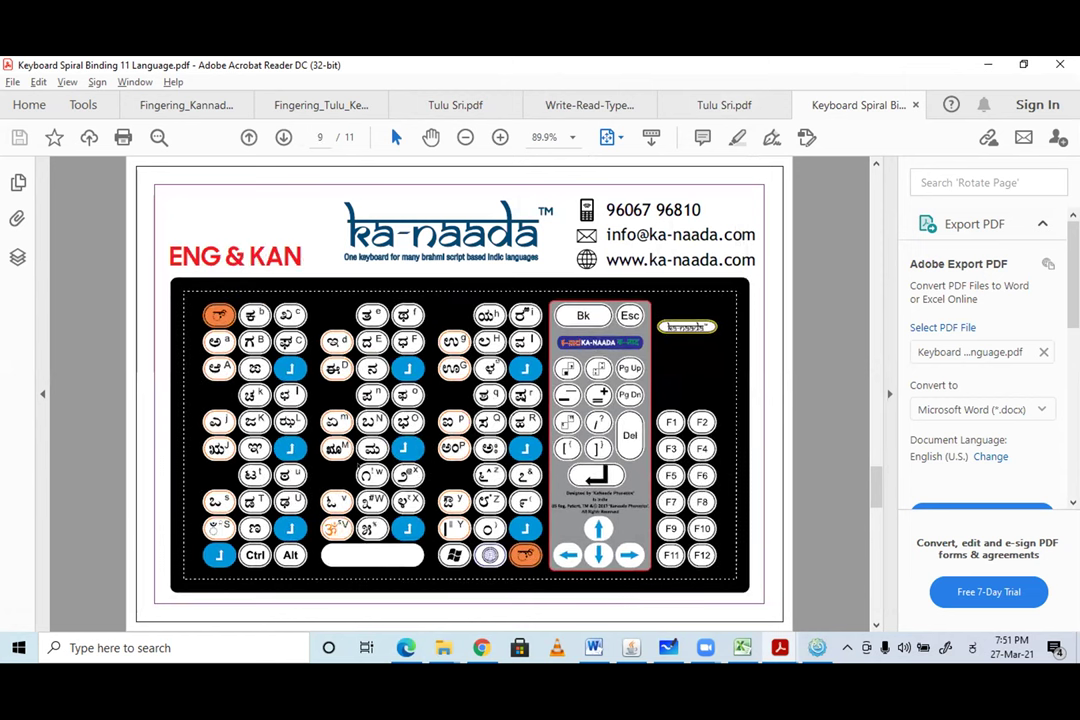
pyautogui.press('pagedown')
pyautogui.press('pagedown')
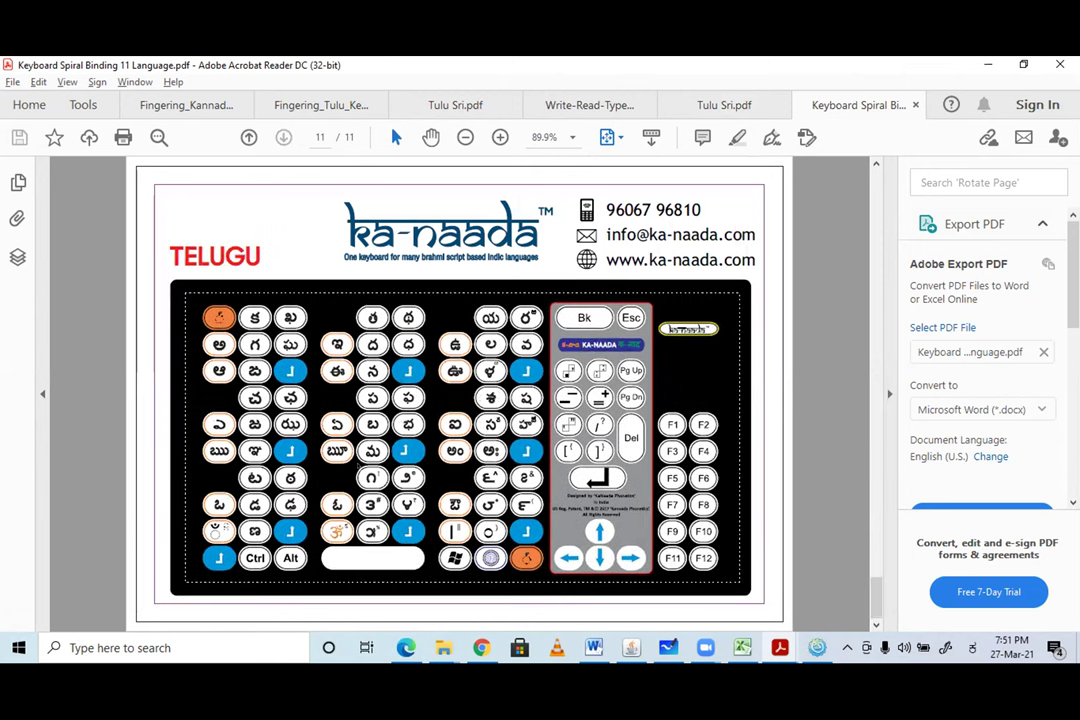
# - Review the layouts backwards to Gujarati on page 5, and go forward again to the English and Kannada layout on page 9
pyautogui.press('pageup')
pyautogui.press('pageup')
pyautogui.press('pageup')
pyautogui.press('pageup')
pyautogui.press('pageup')
pyautogui.press('pageup')
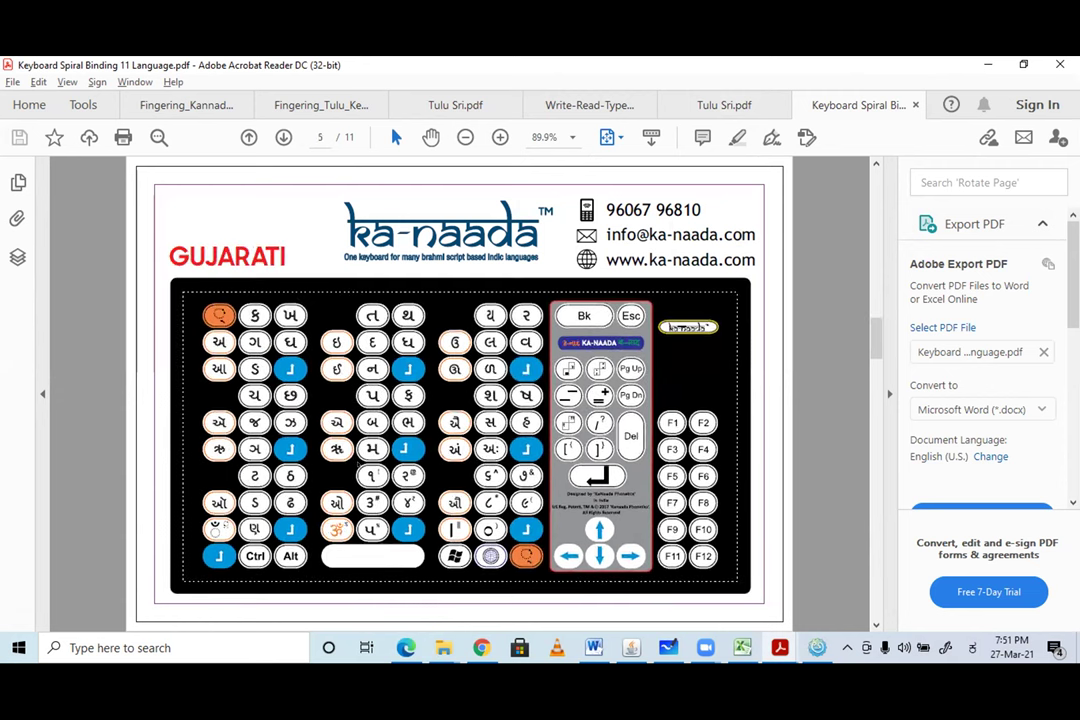
pyautogui.press('pagedown')
pyautogui.press('pagedown')
pyautogui.press('pagedown')
pyautogui.press('pagedown')
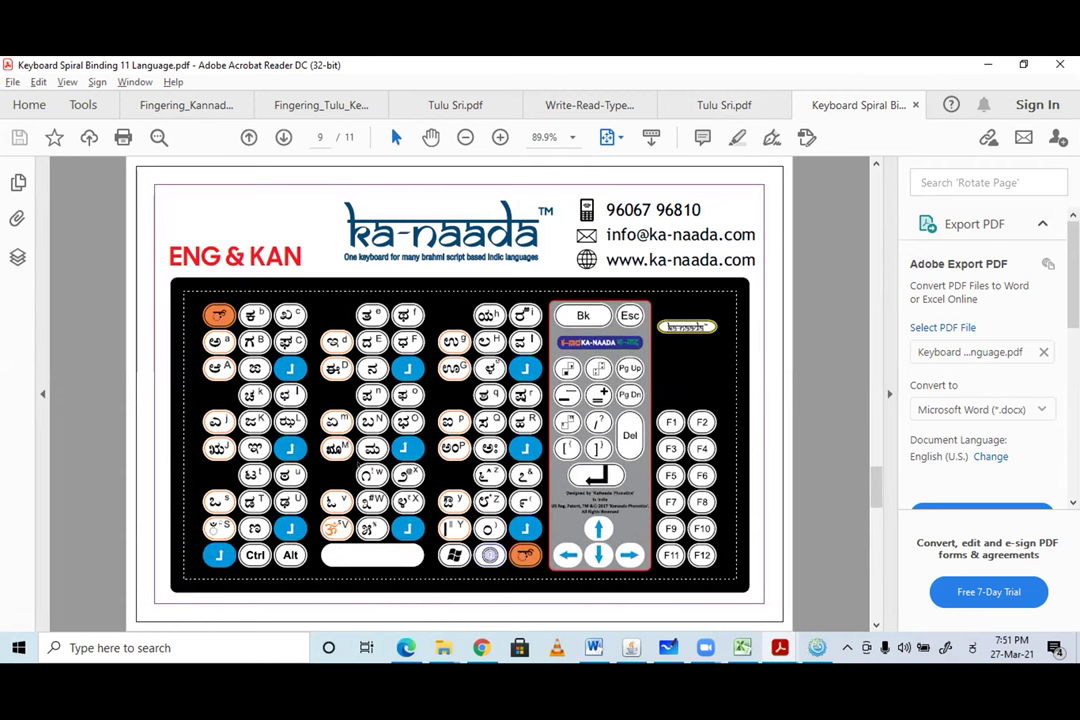
# - Go back through the language layouts to the Kannada keyboard on page 1
pyautogui.press('pageup')
pyautogui.press('pageup')
pyautogui.press('pageup')
pyautogui.press('pageup')
pyautogui.press('pageup')
pyautogui.press('pageup')
pyautogui.press('pageup')
pyautogui.press('pageup')
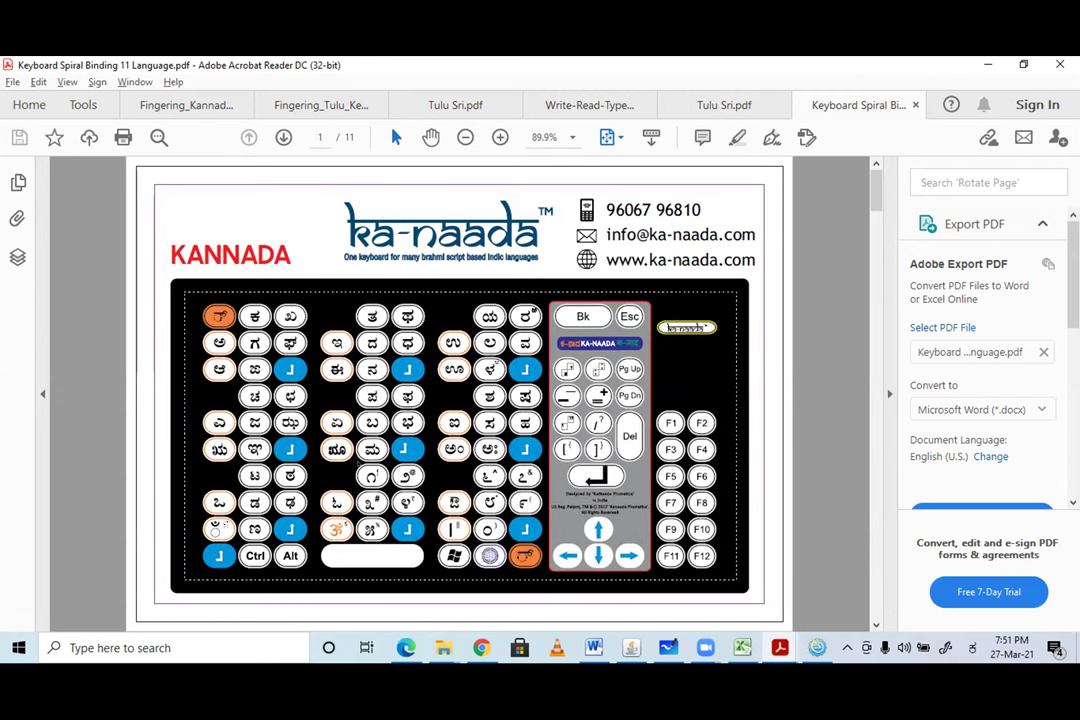
# - Look through the language layouts once more, from the Kannada page past Gujarati to Telugu on page 11
pyautogui.press('pagedown')
pyautogui.press('pagedown')
pyautogui.press('pagedown')
pyautogui.press('pagedown')
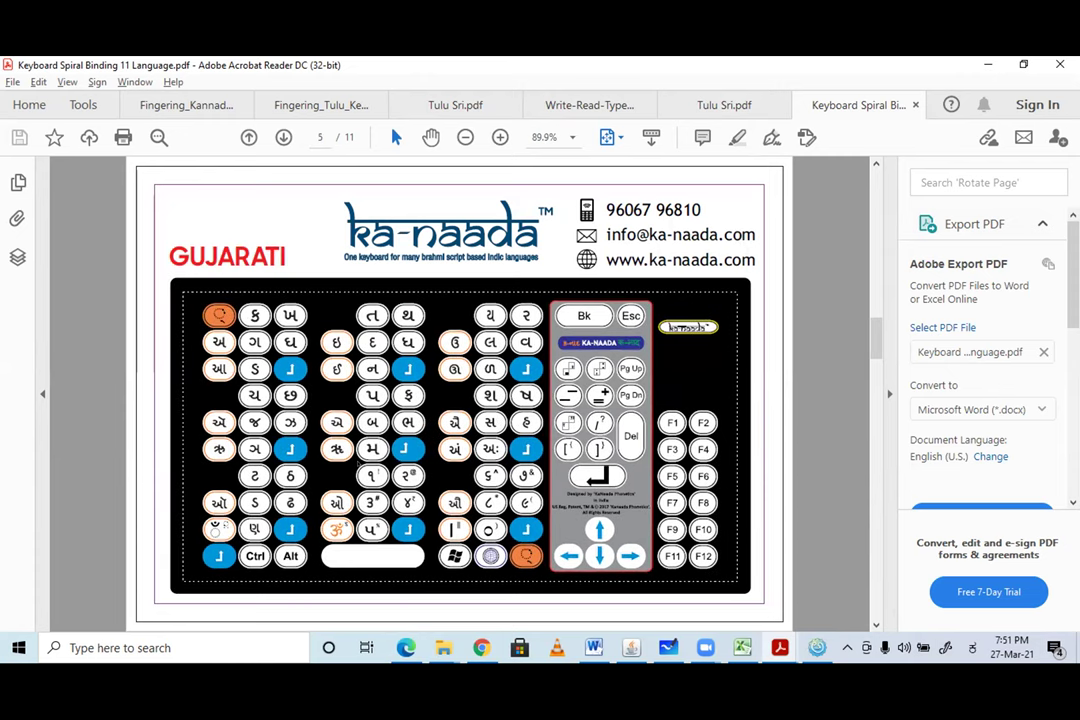
pyautogui.press('pagedown')
pyautogui.press('pagedown')
pyautogui.press('pagedown')
pyautogui.press('pagedown')
pyautogui.press('pagedown')
pyautogui.press('pagedown')
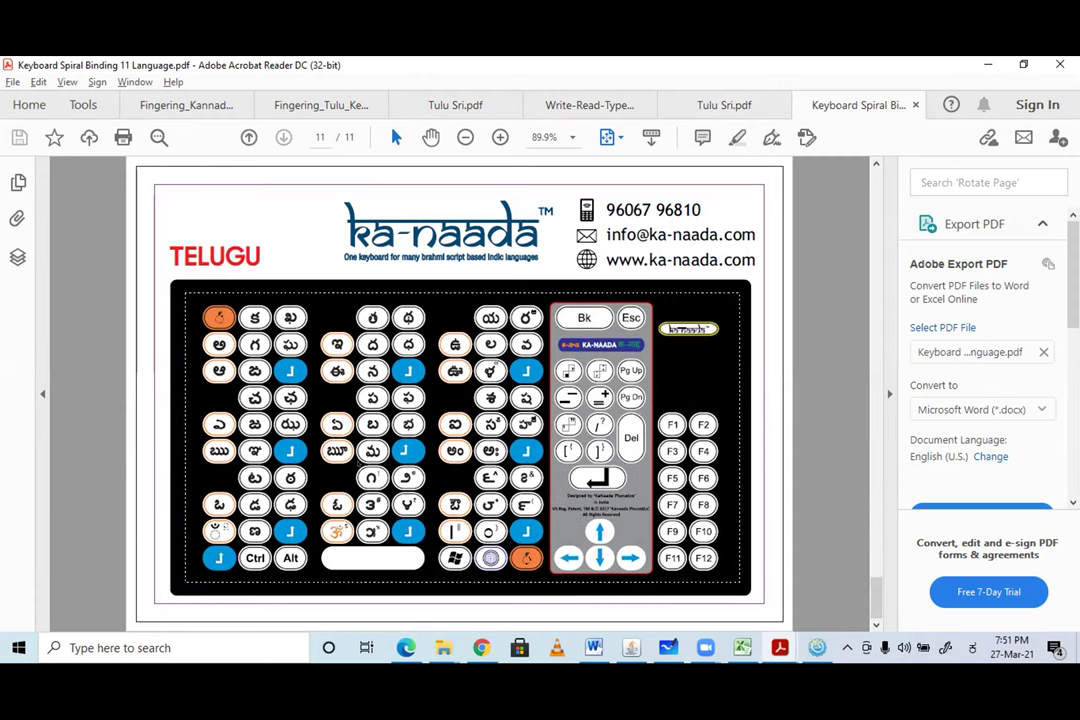
# - Go to the English layout on page 10 and examine its key groups, temporarily highlighting the keyboard picture and clearing the selection
pyautogui.press('pageup')
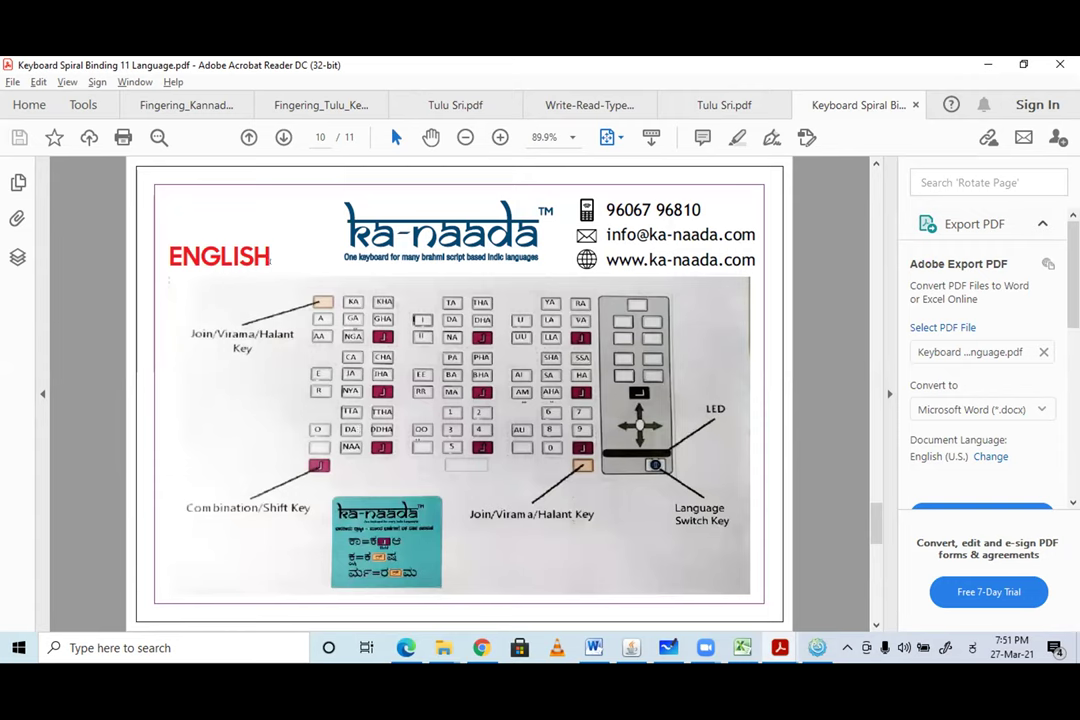
pyautogui.moveTo(285, 277); pyautogui.dragTo(398, 385)
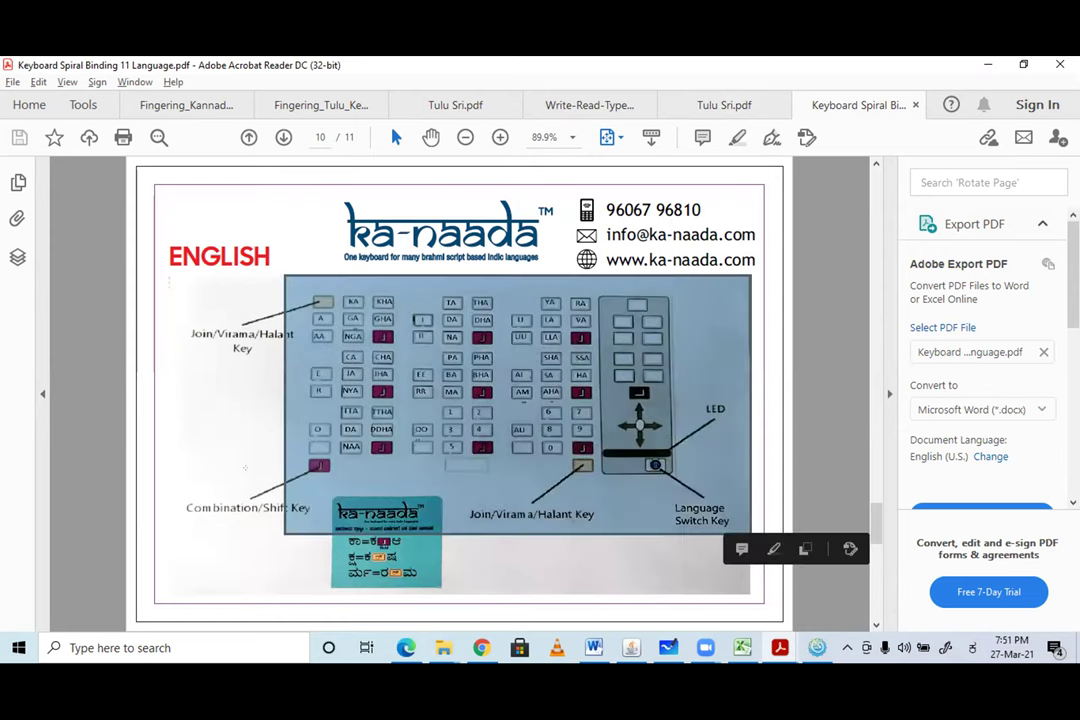
pyautogui.moveTo(245, 467); pyautogui.dragTo(598, 391)
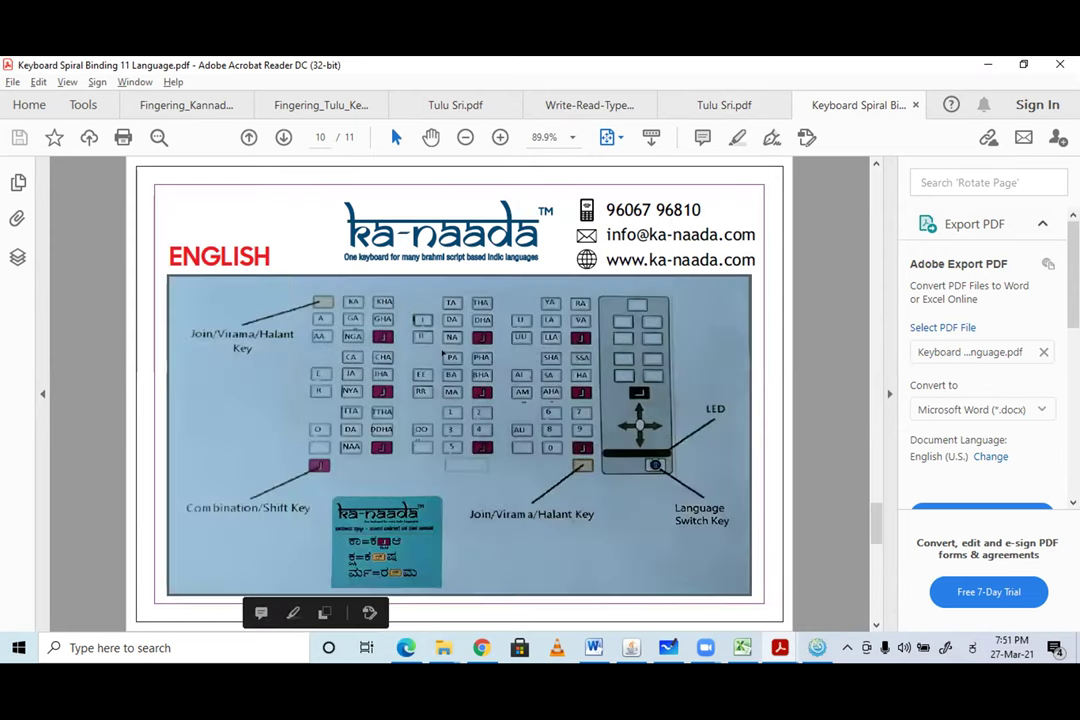
pyautogui.press('Escape')
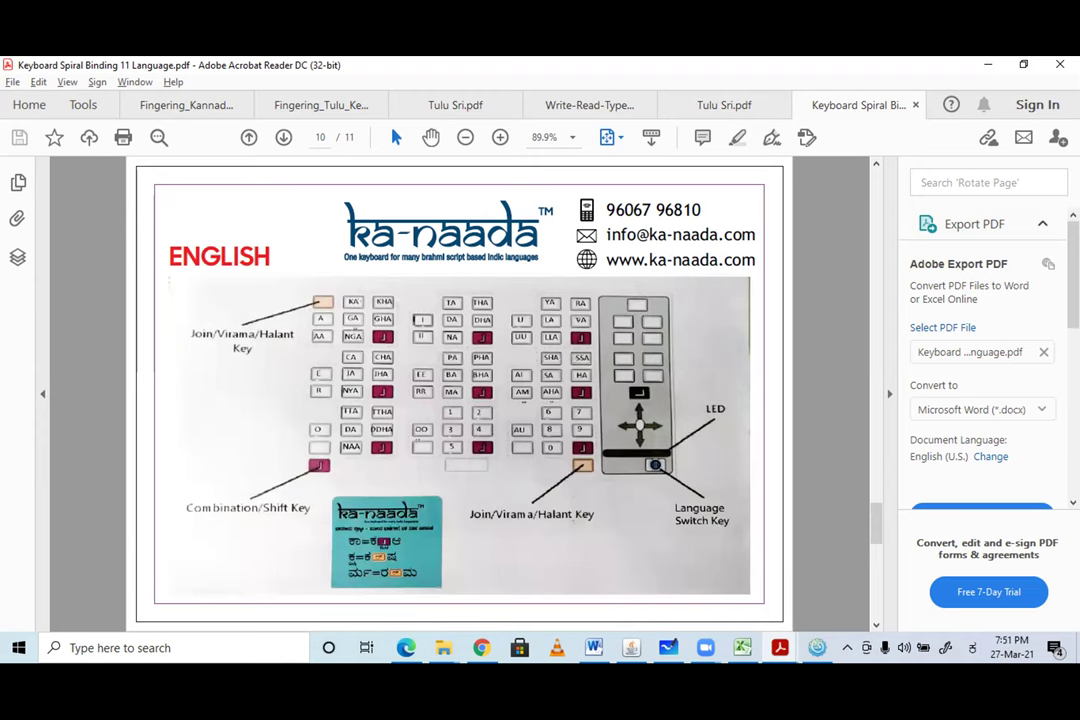
pyautogui.click(395, 392)
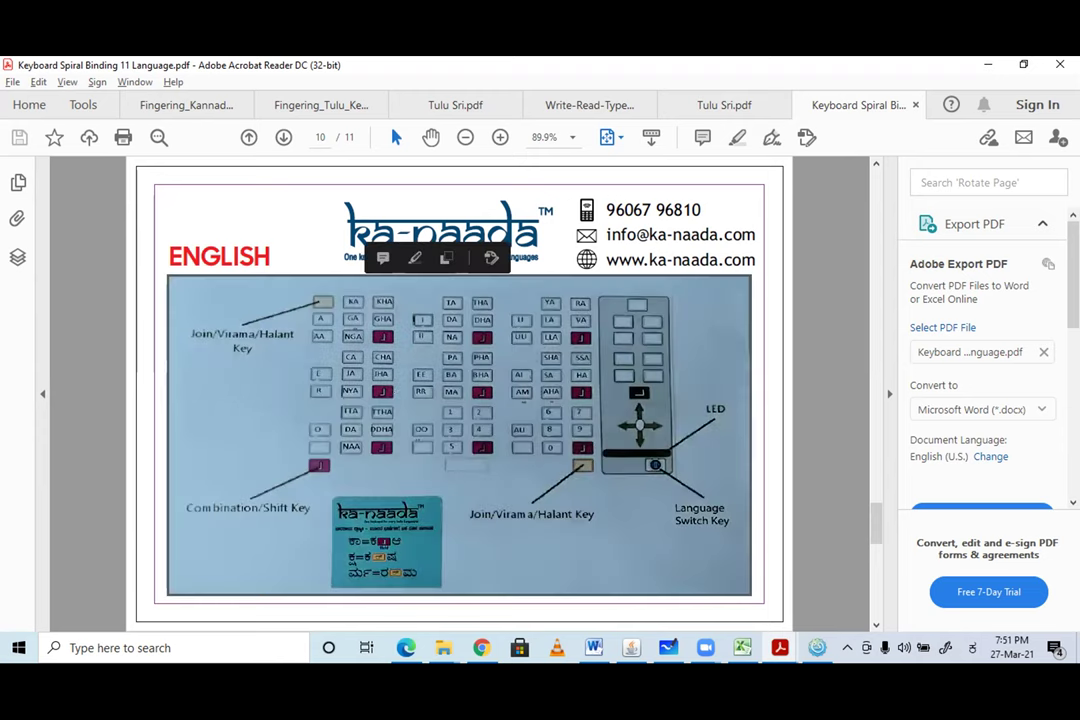
pyautogui.press('Escape')
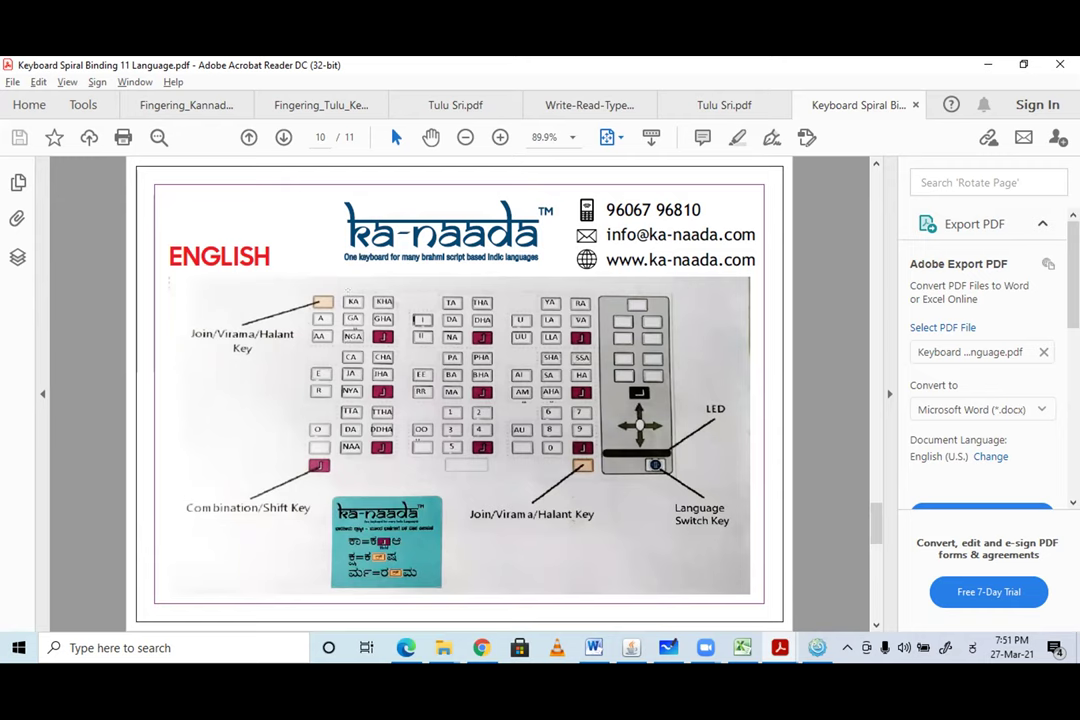
pyautogui.click(347, 290)
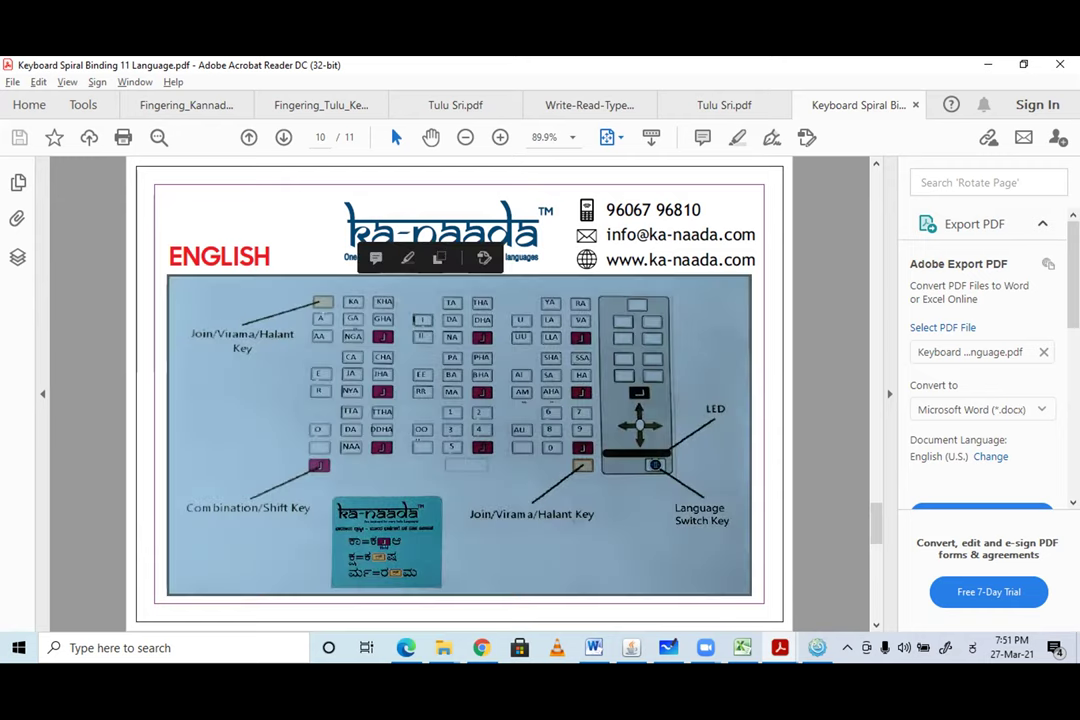
pyautogui.click(306, 222)
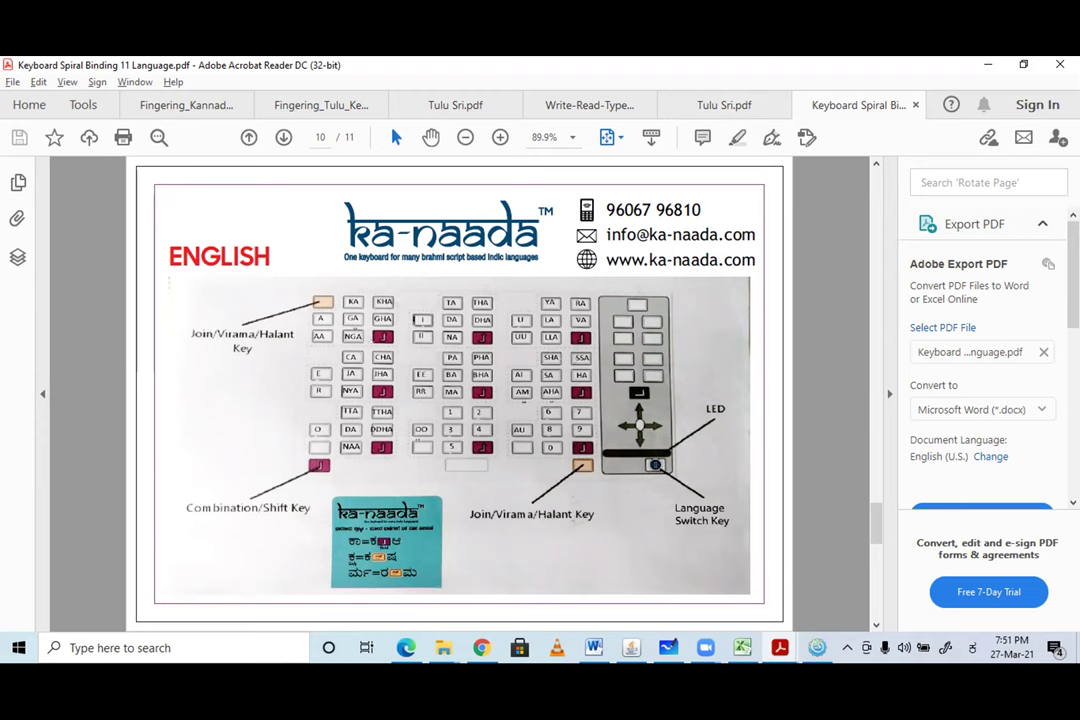
# - Examine the English layout at 125% zoom and review the earlier layouts backwards through Odiya and Bengali to Gujarati on page 5
pyautogui.scroll(3, 434, 357)
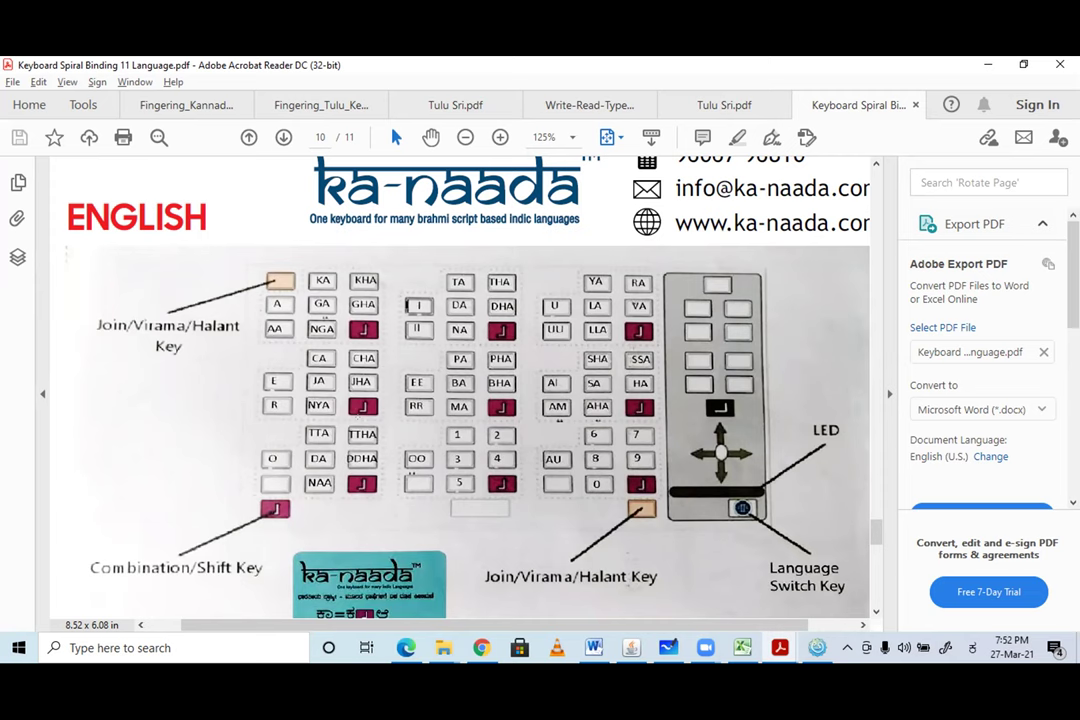
pyautogui.scroll(2, 370, 431)
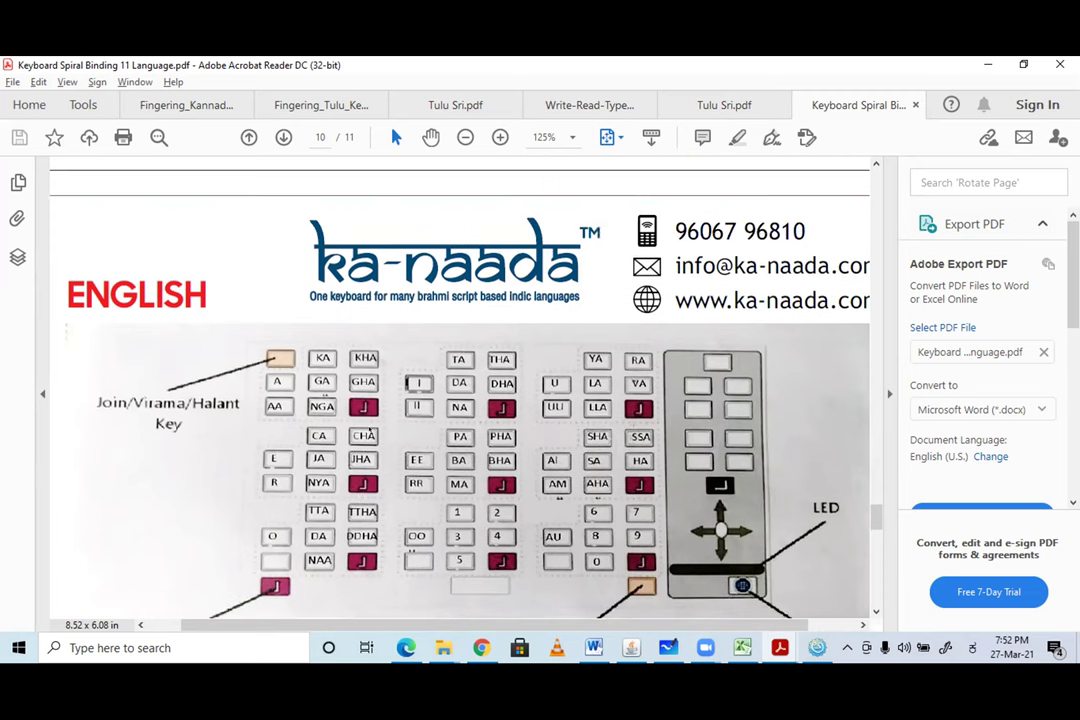
pyautogui.scroll(2, 460, 390)
pyautogui.scroll(2, 460, 390)
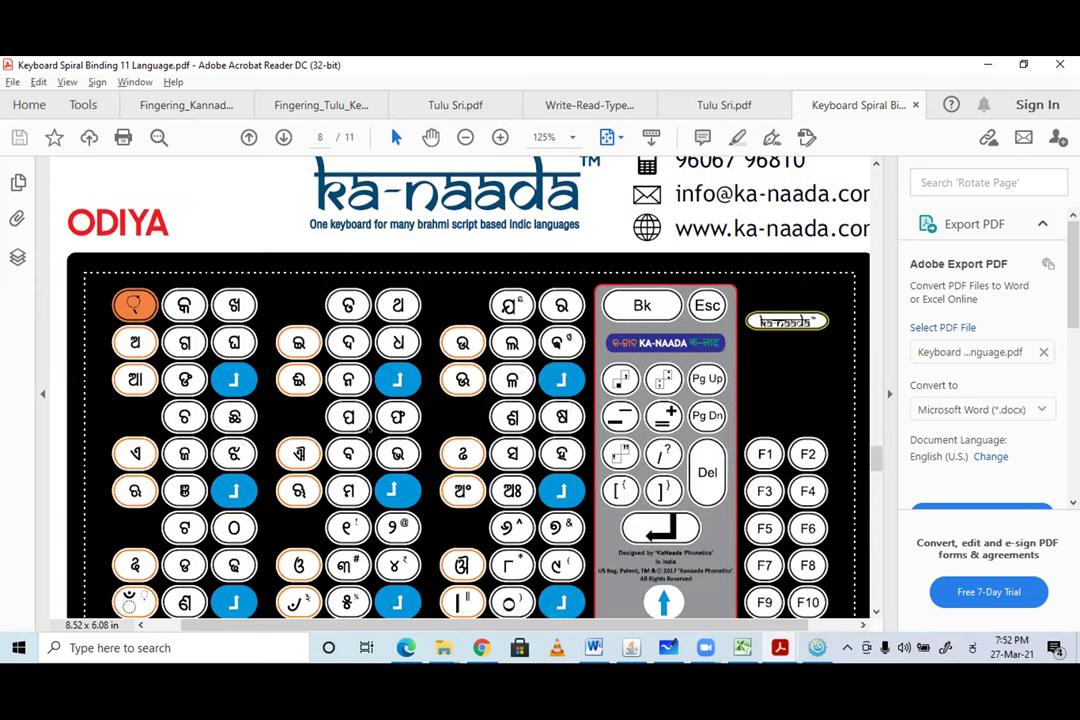
pyautogui.scroll(2, 371, 430)
pyautogui.scroll(2, 370, 430)
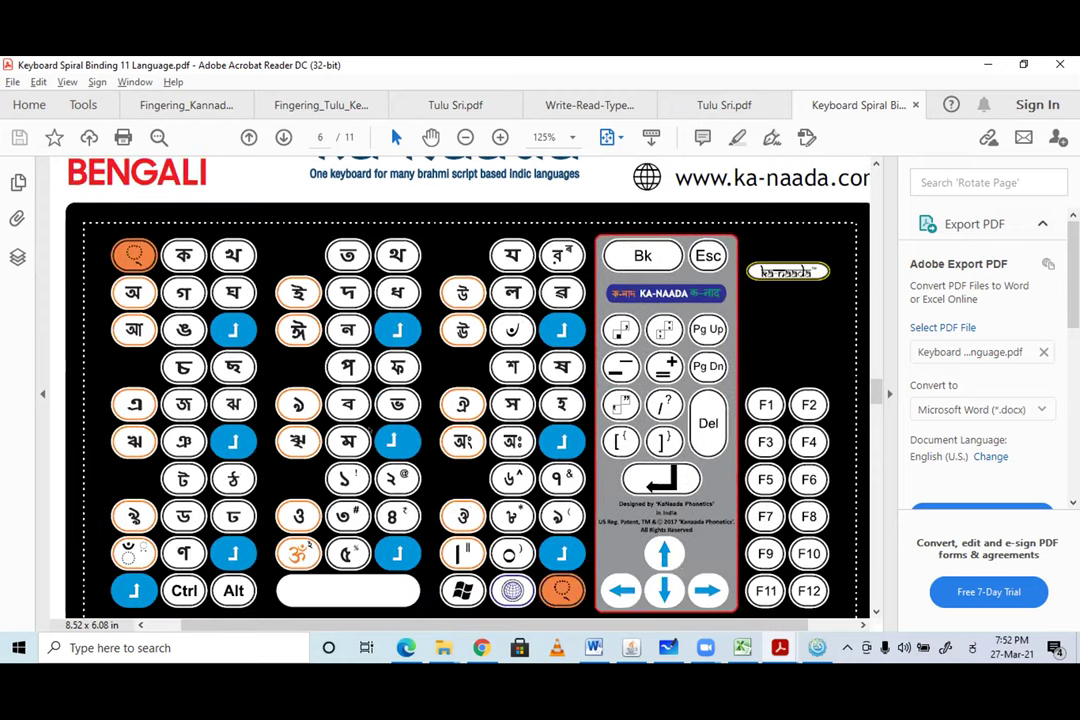
pyautogui.scroll(1, 370, 430)
pyautogui.scroll(-1, 460, 390)
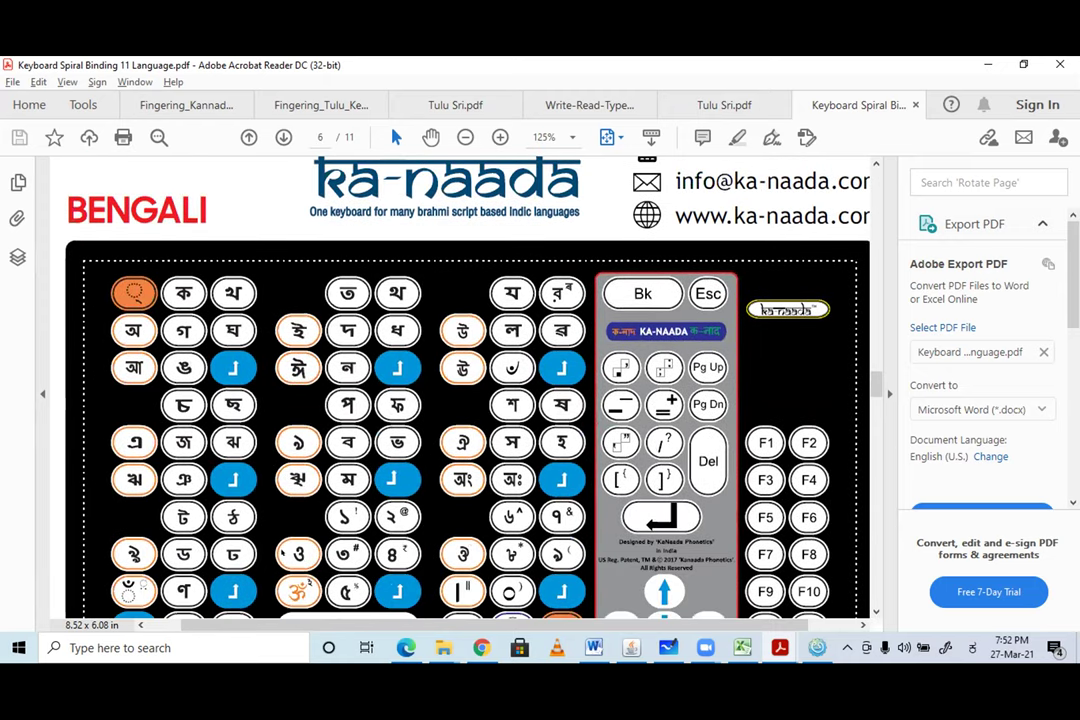
pyautogui.scroll(1, 460, 410)
pyautogui.scroll(6, 747, 197)
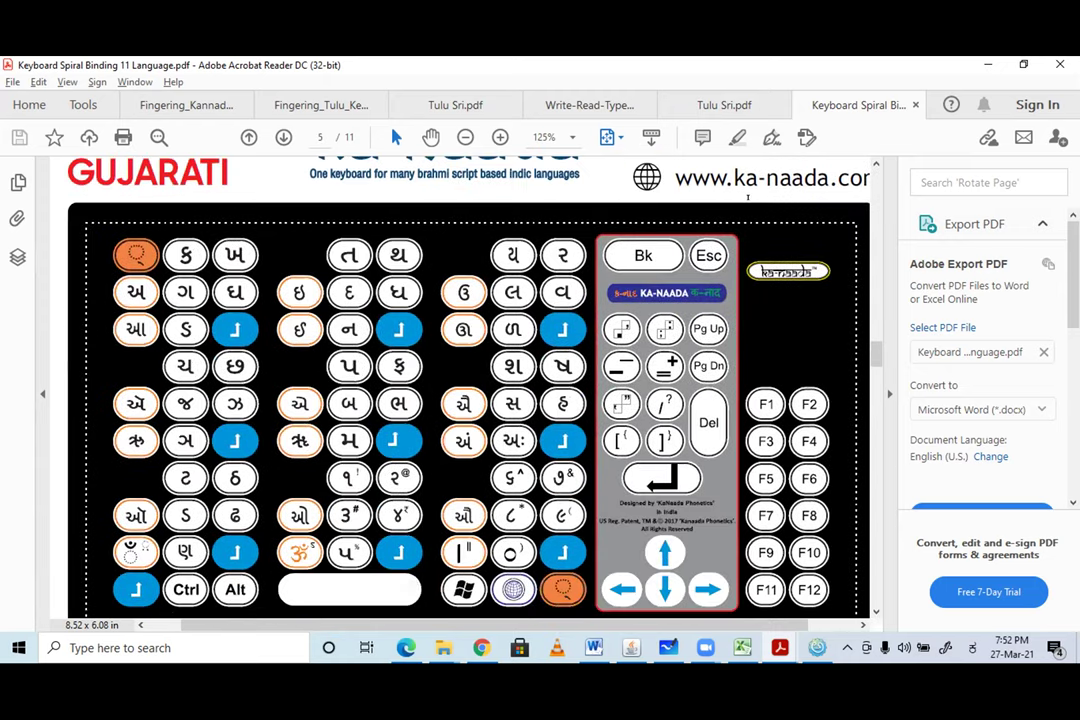